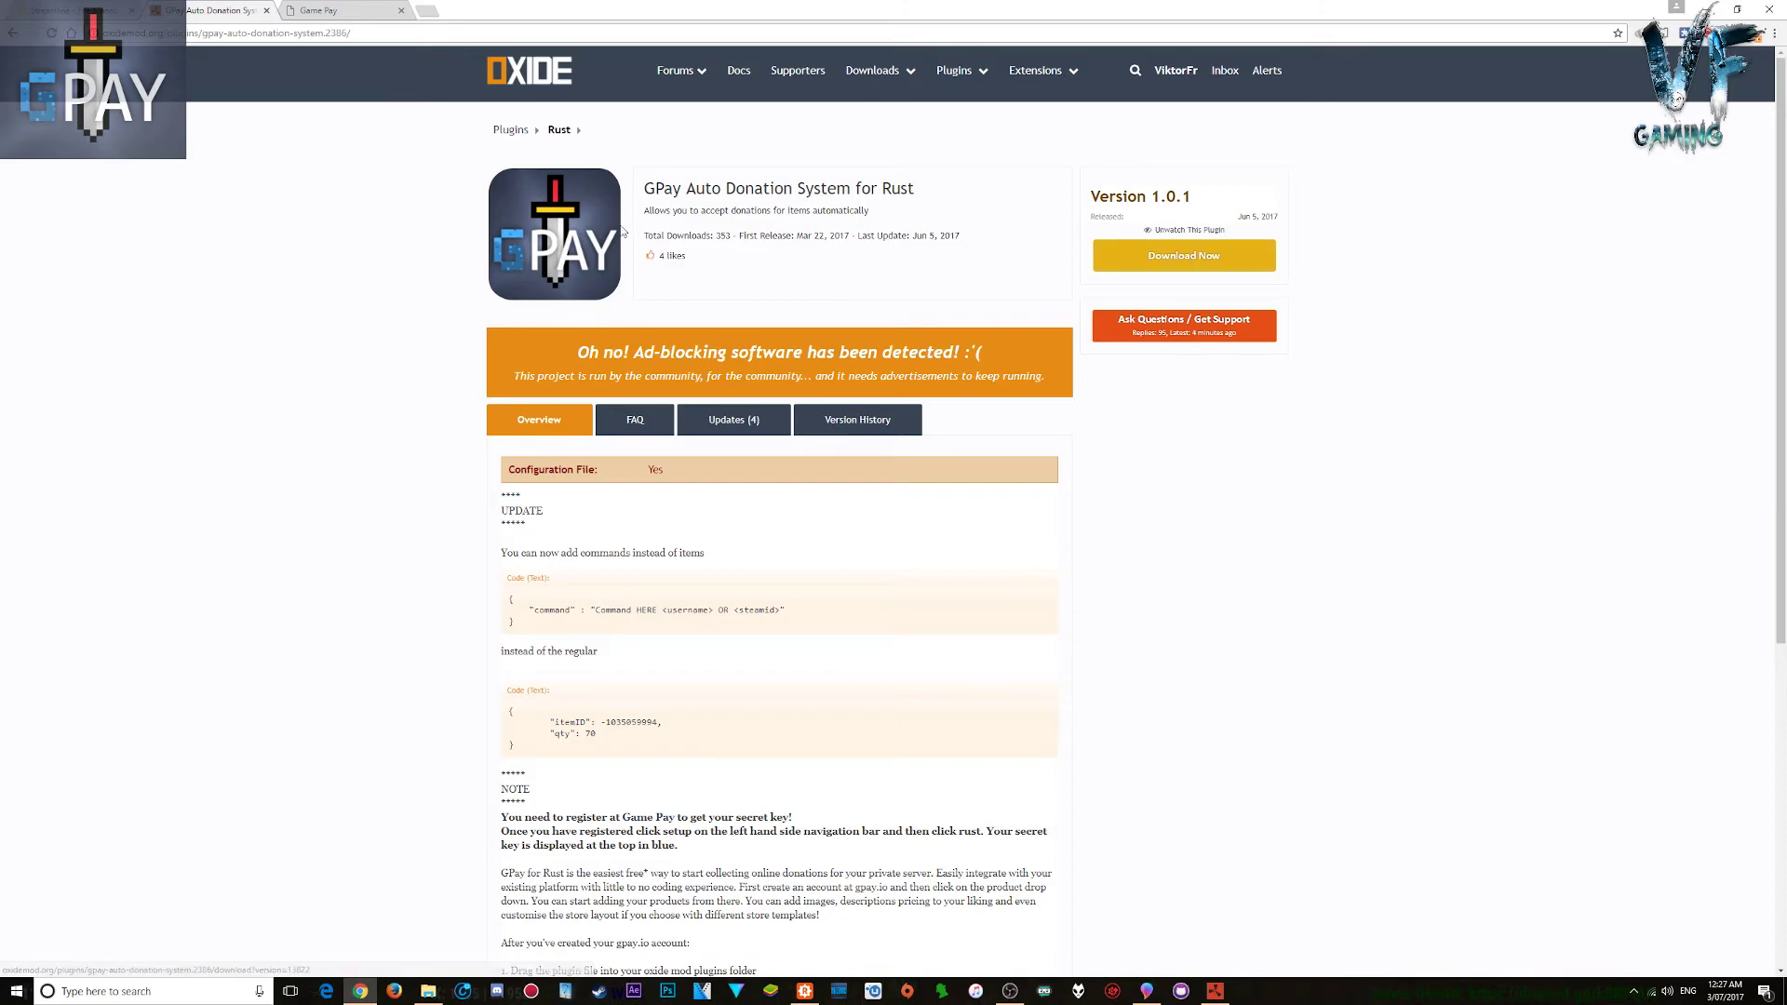
Step: Switch to the Streamline Servers file manager tab showing the oxide\config folder
click(40, 10)
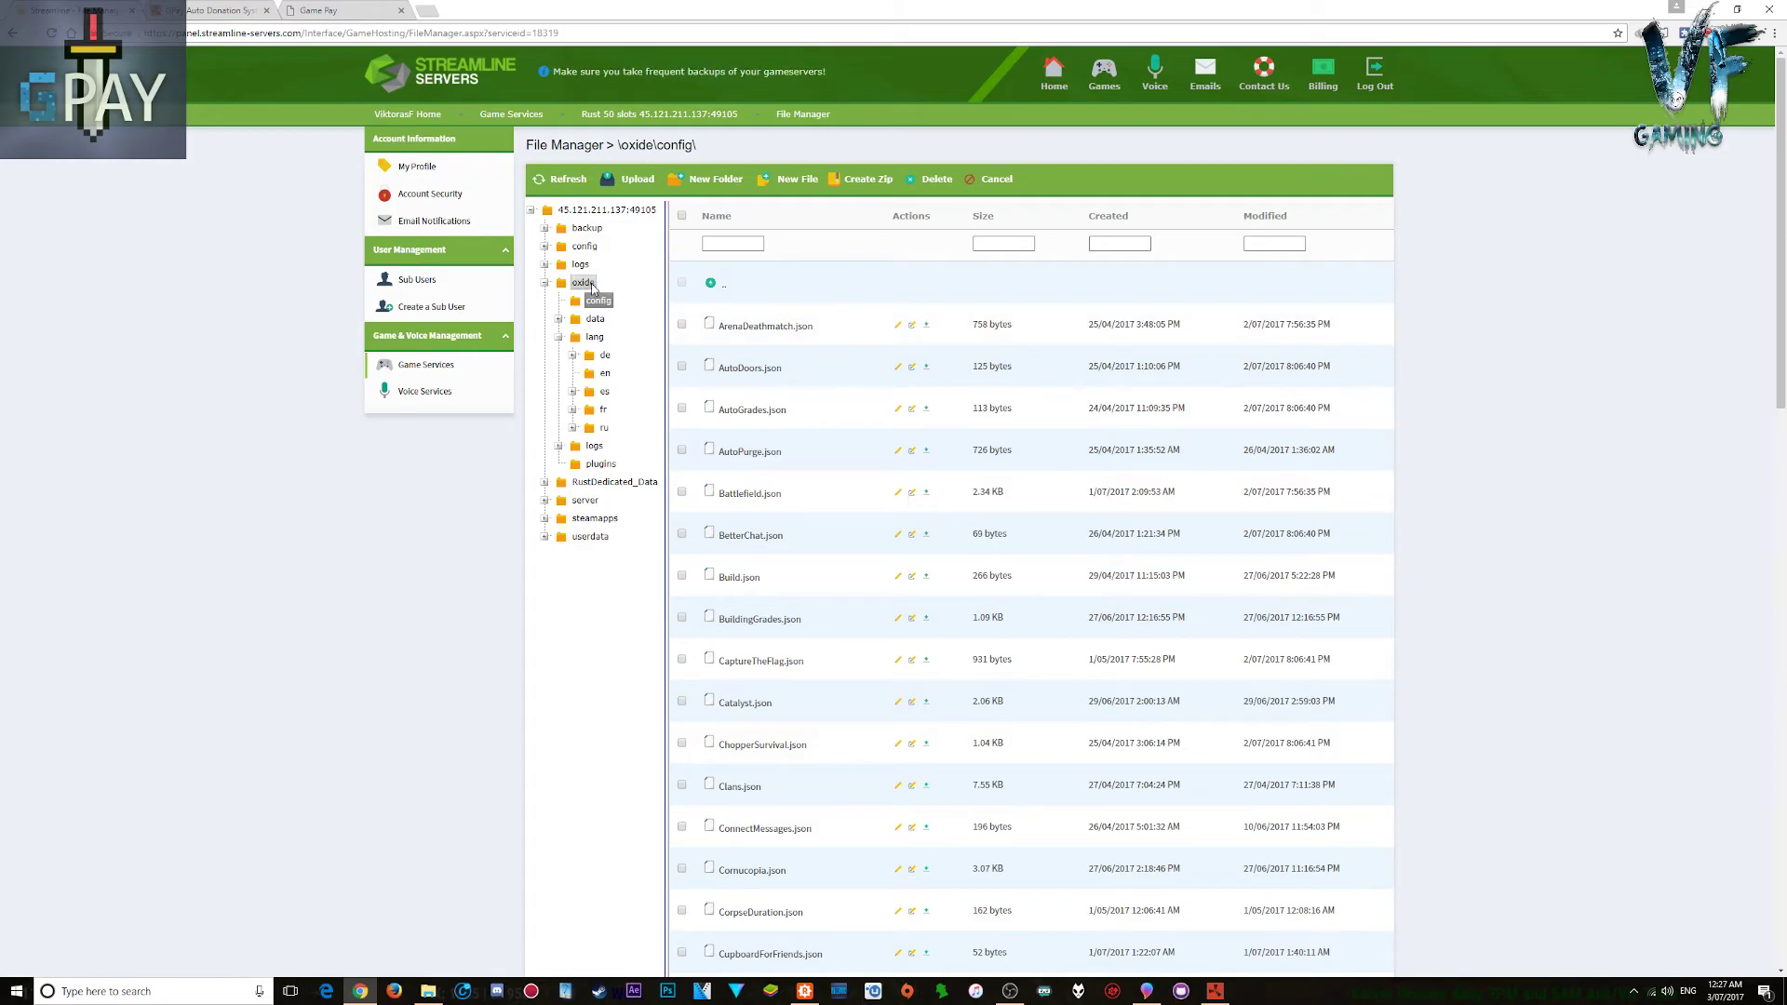
Step: Open the oxide\plugins folder and scroll through its installed .cs plugin files
click(602, 462)
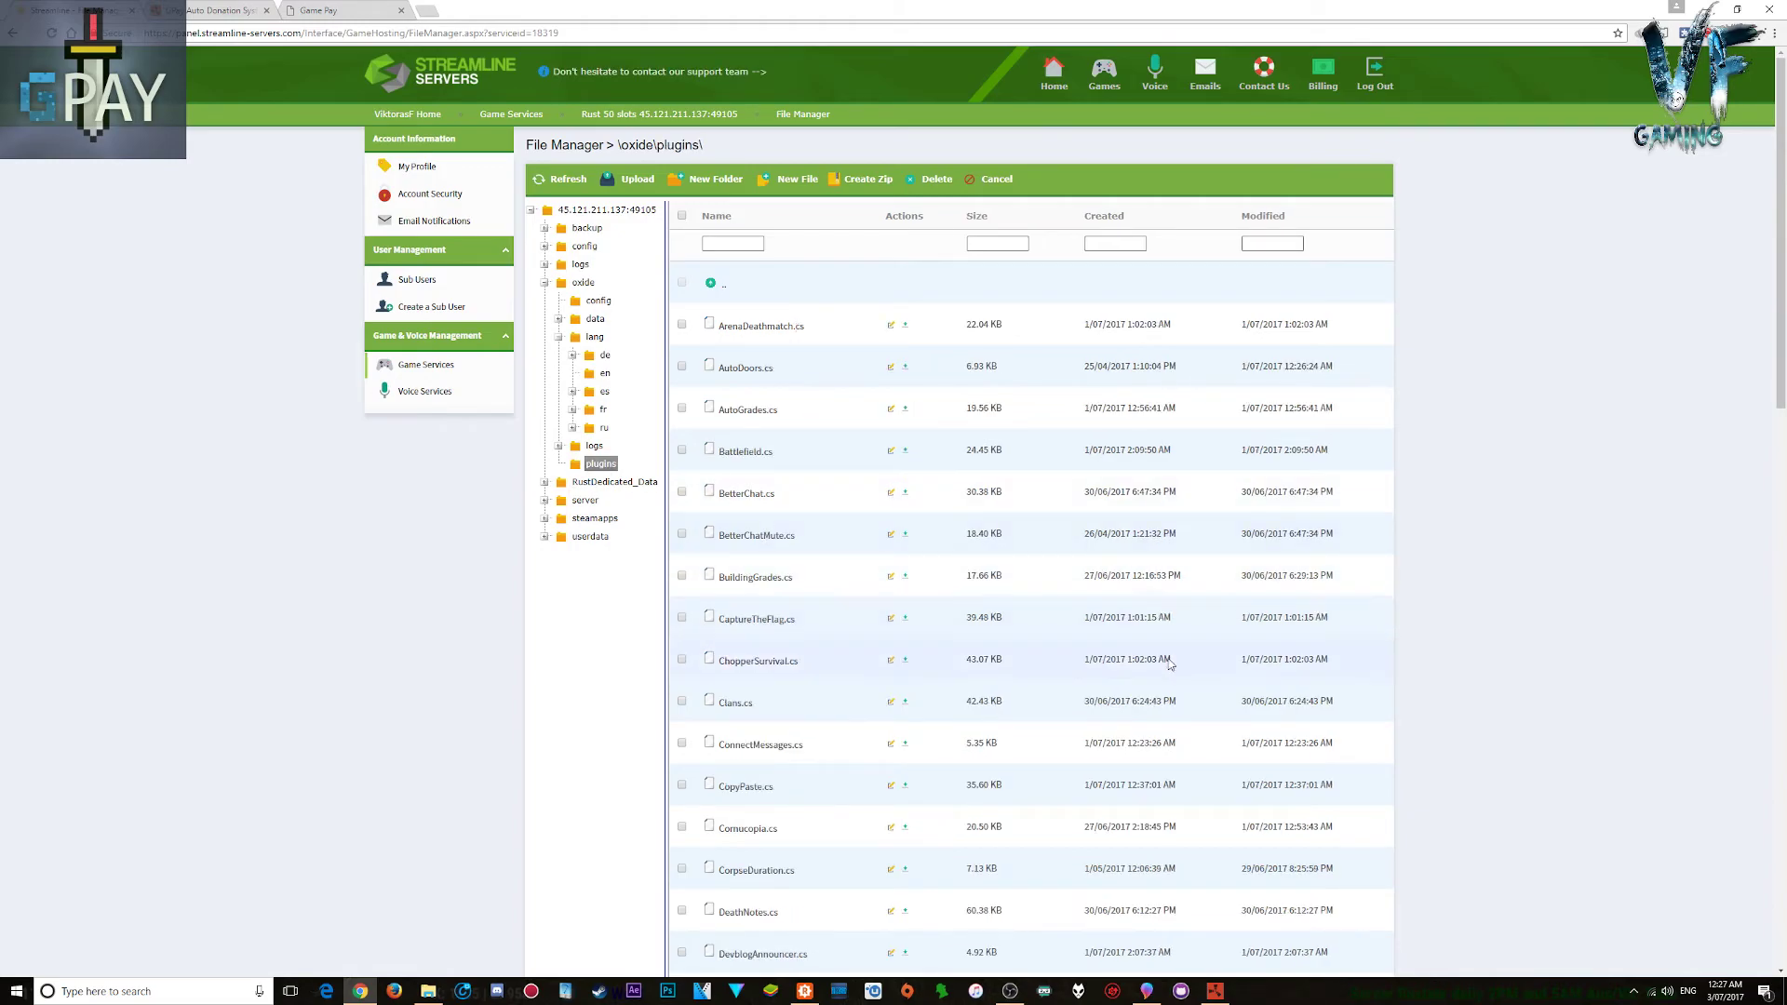
scroll(1152, 659, down, 2)
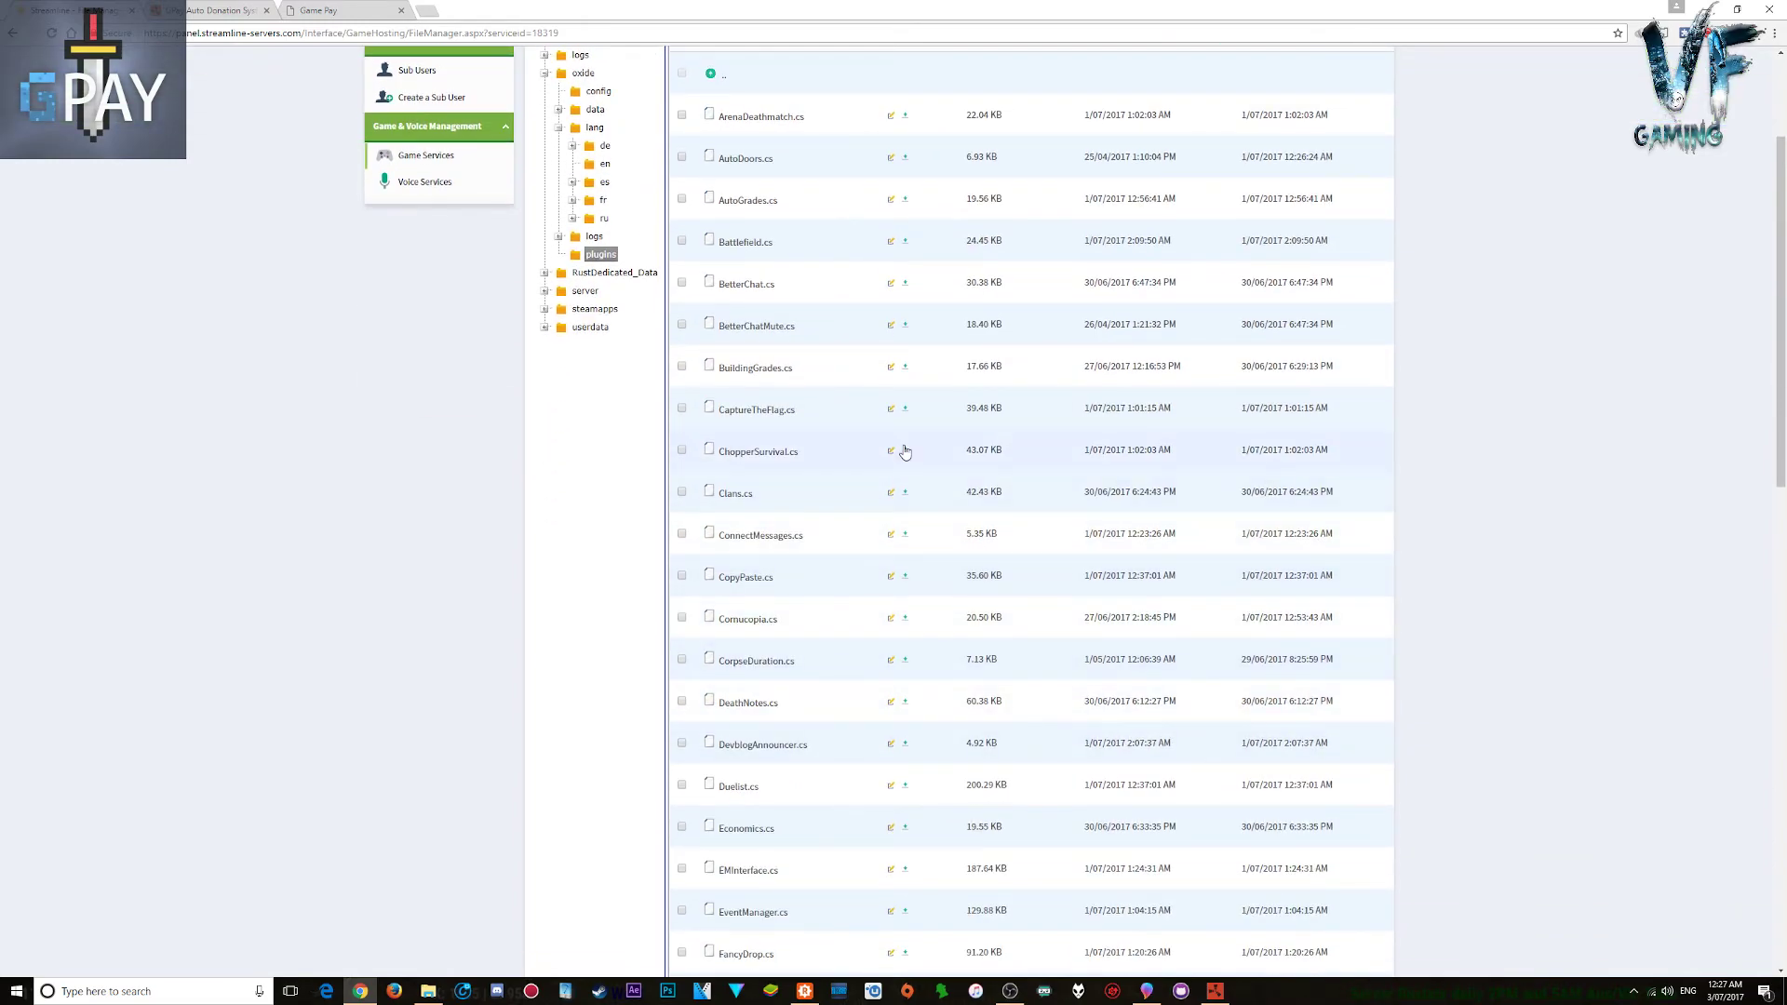
scroll(904, 451, up, 2)
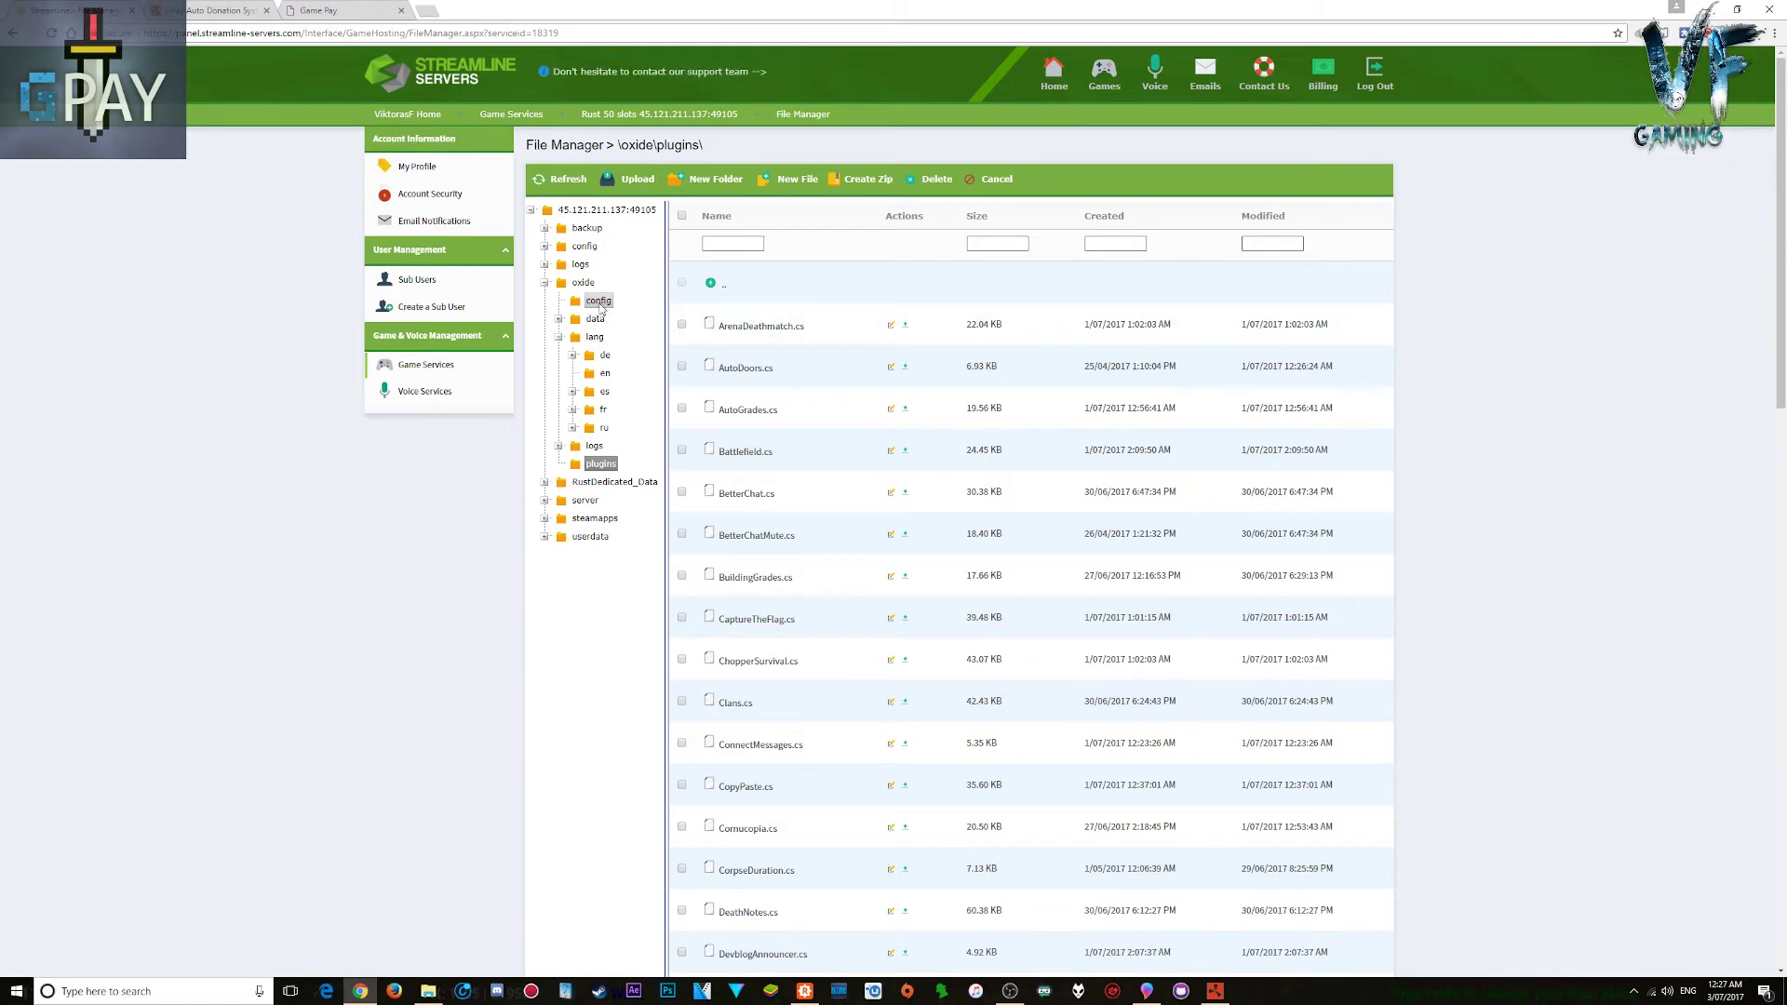
Step: Return to the GPay Auto Donation System page and scroll to its install instructions
click(207, 12)
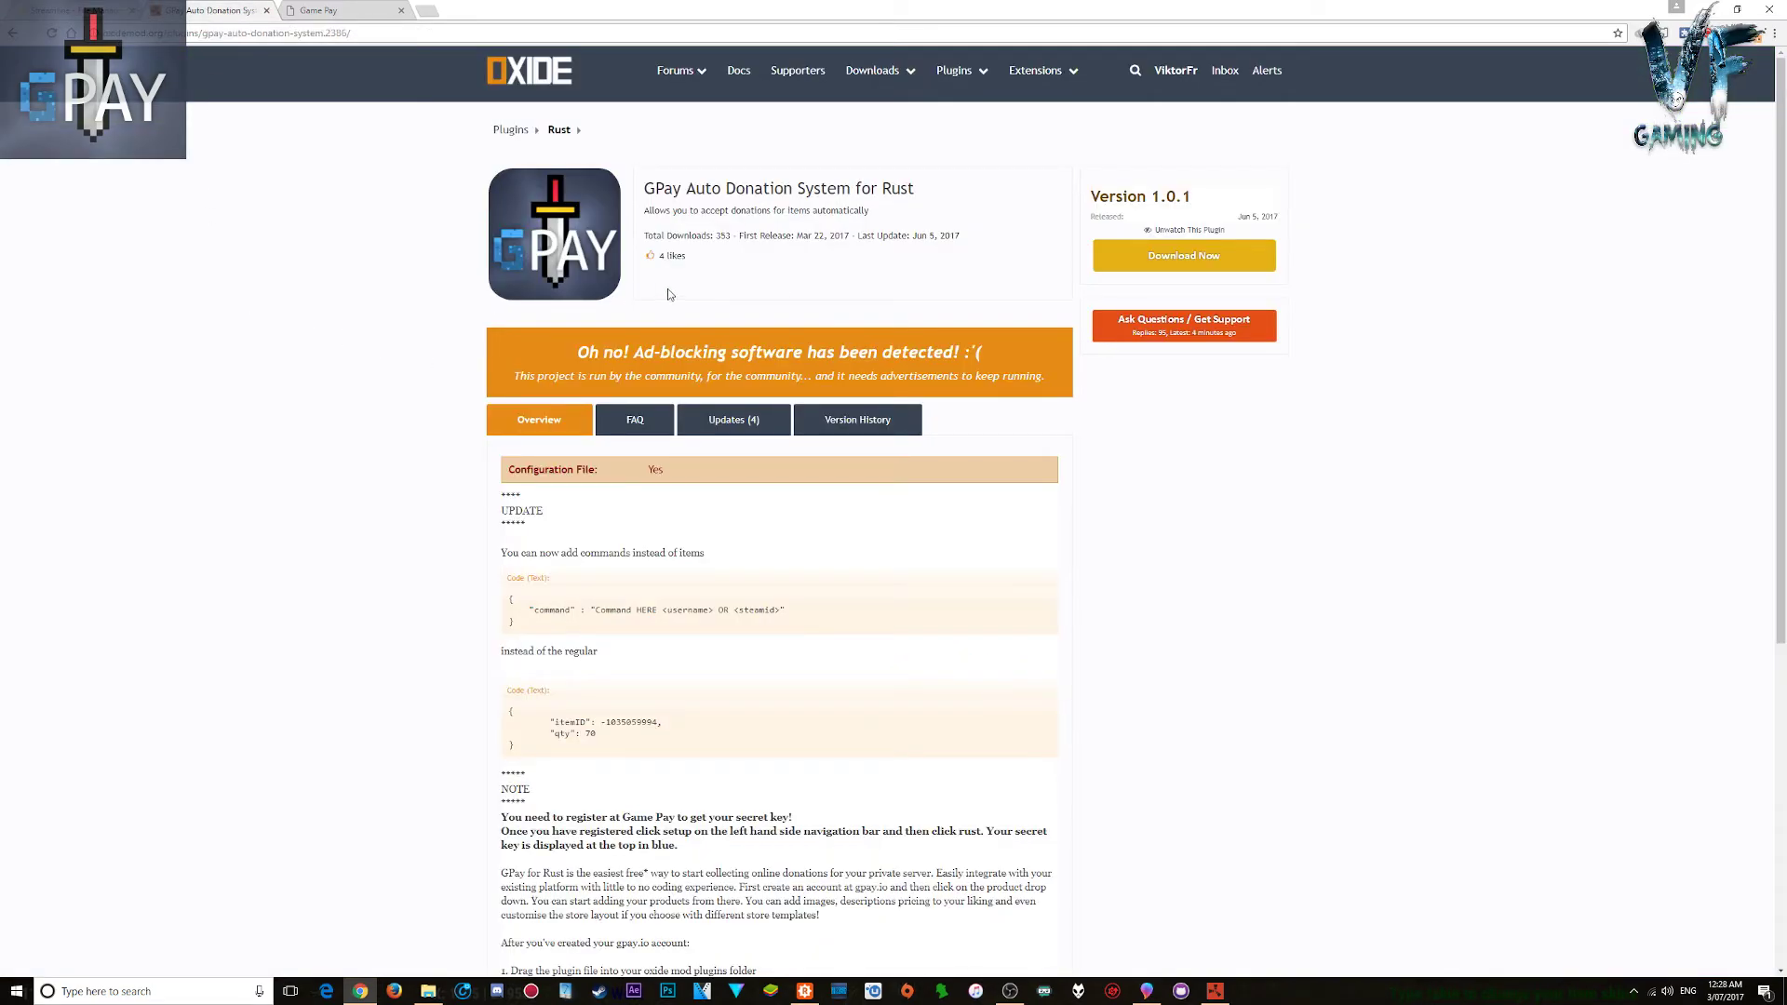
scroll(750, 350, down, 3)
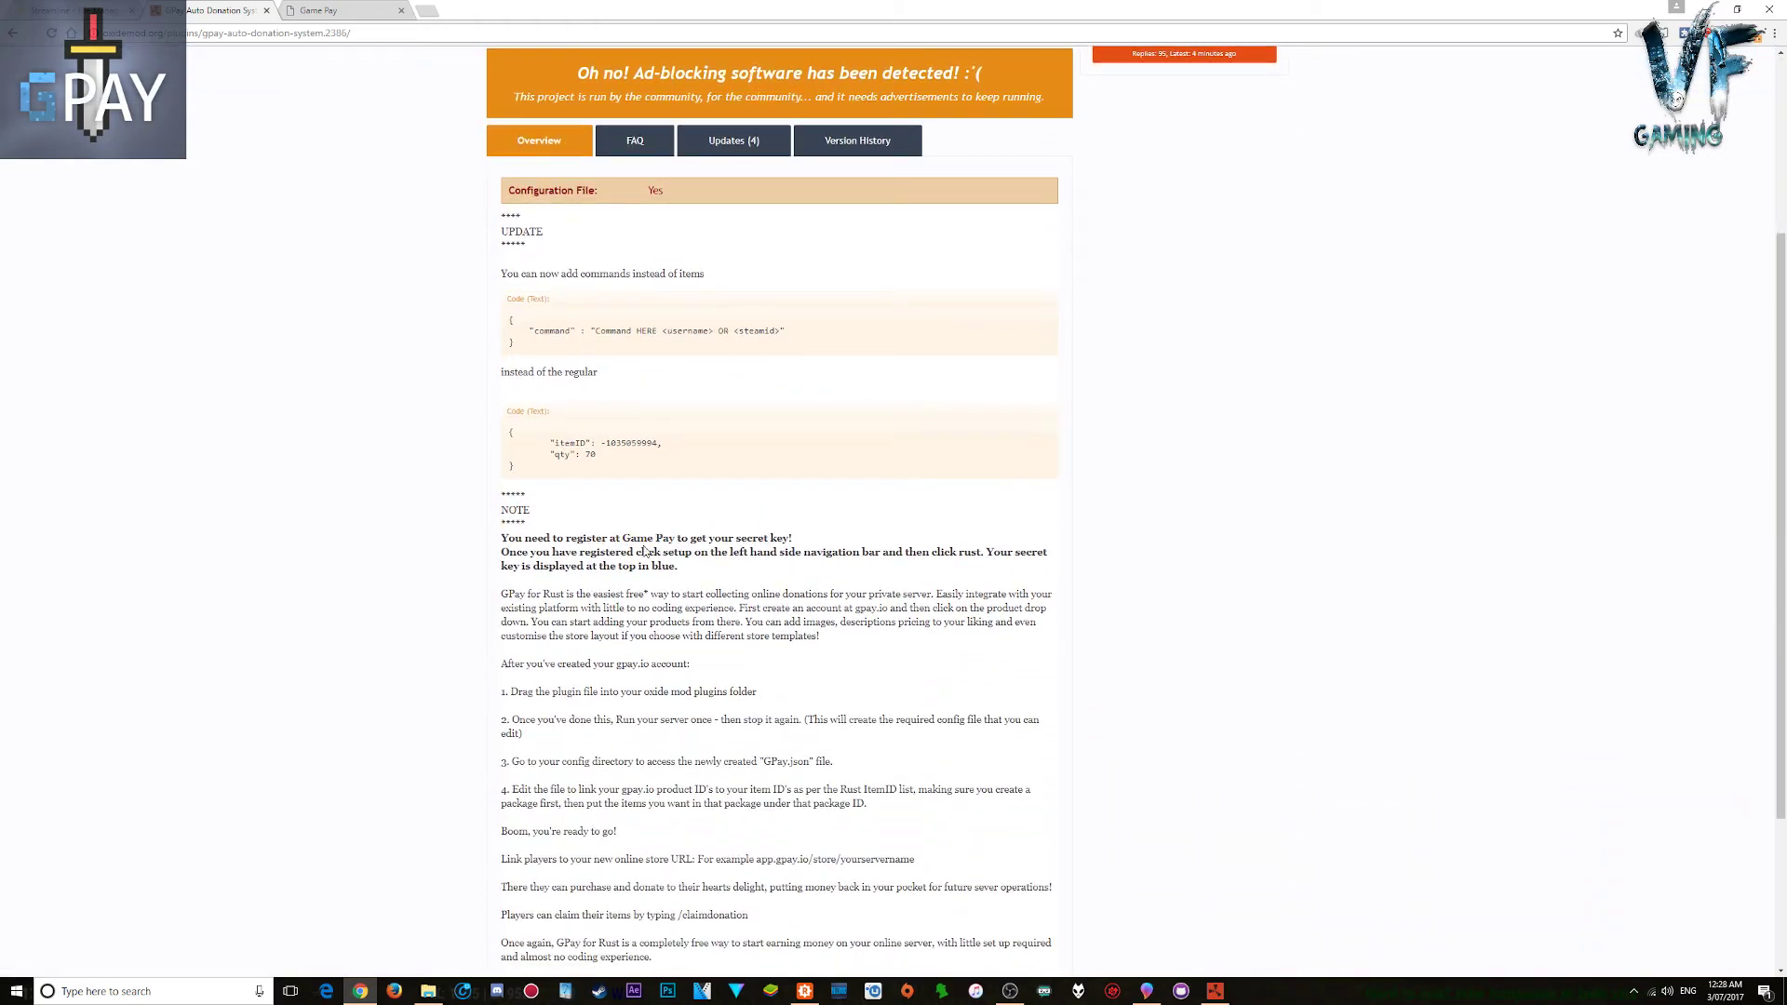
Step: View the Secret Key in GPay account settings, then return to the file manager's plugins folder
click(332, 12)
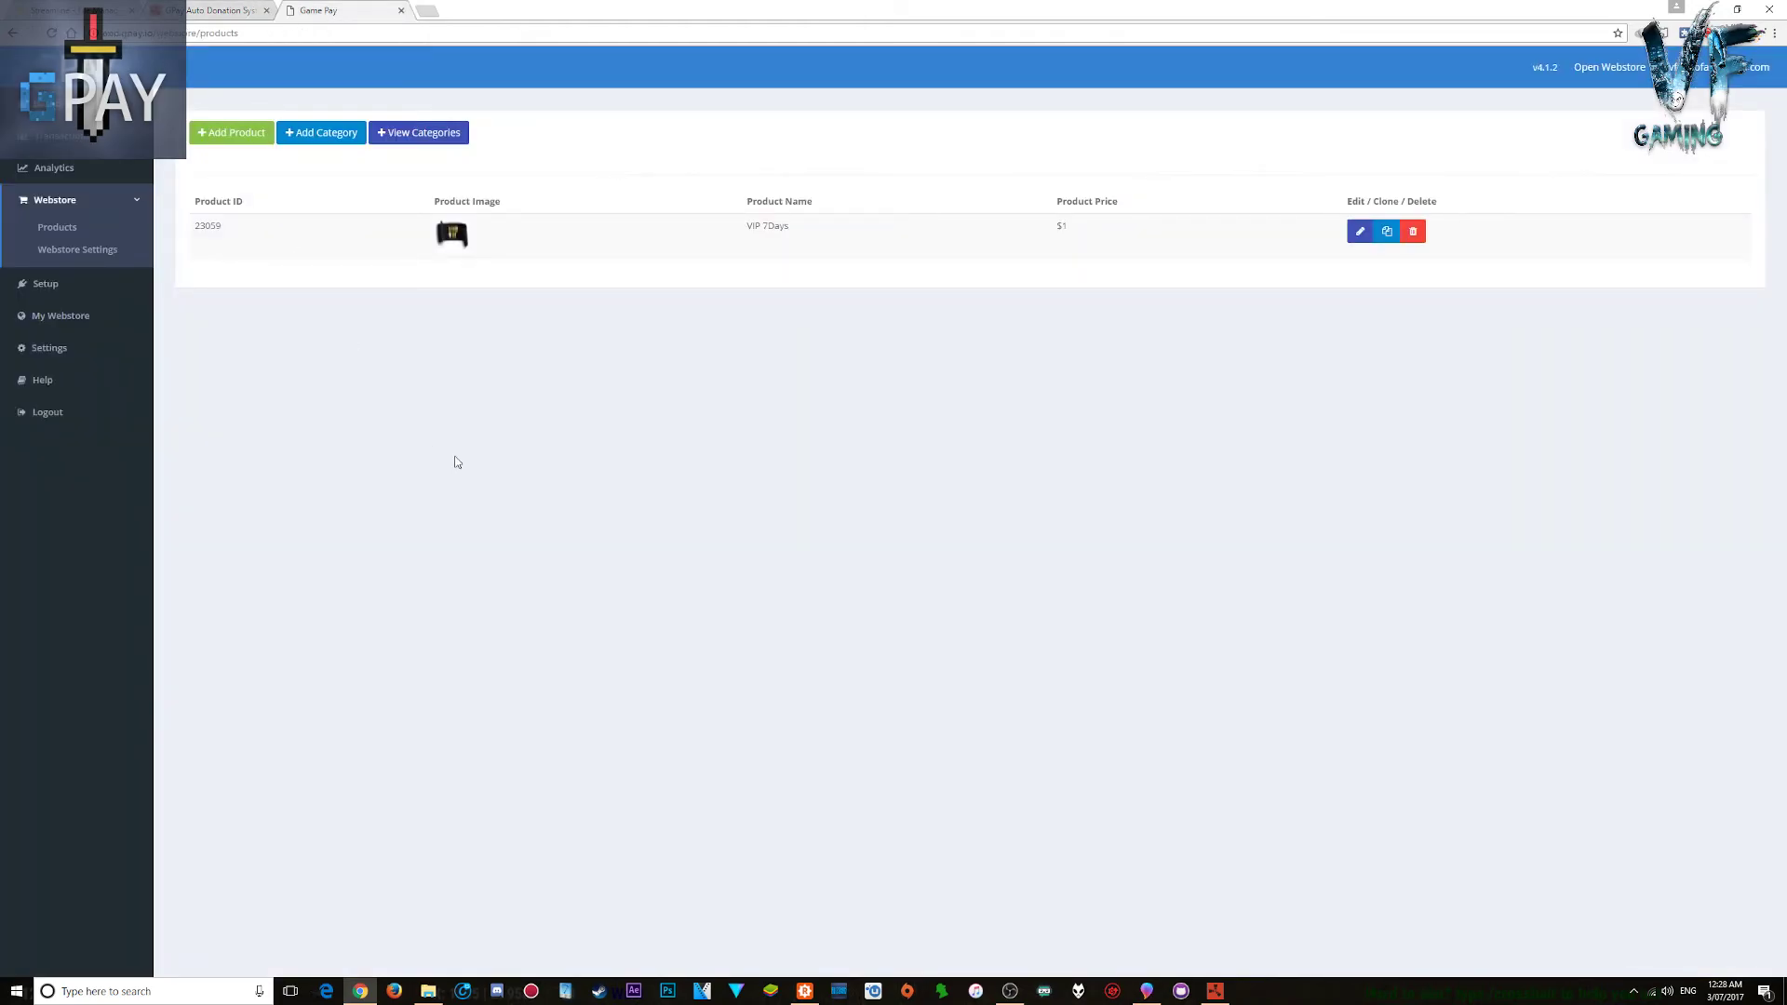
click(81, 349)
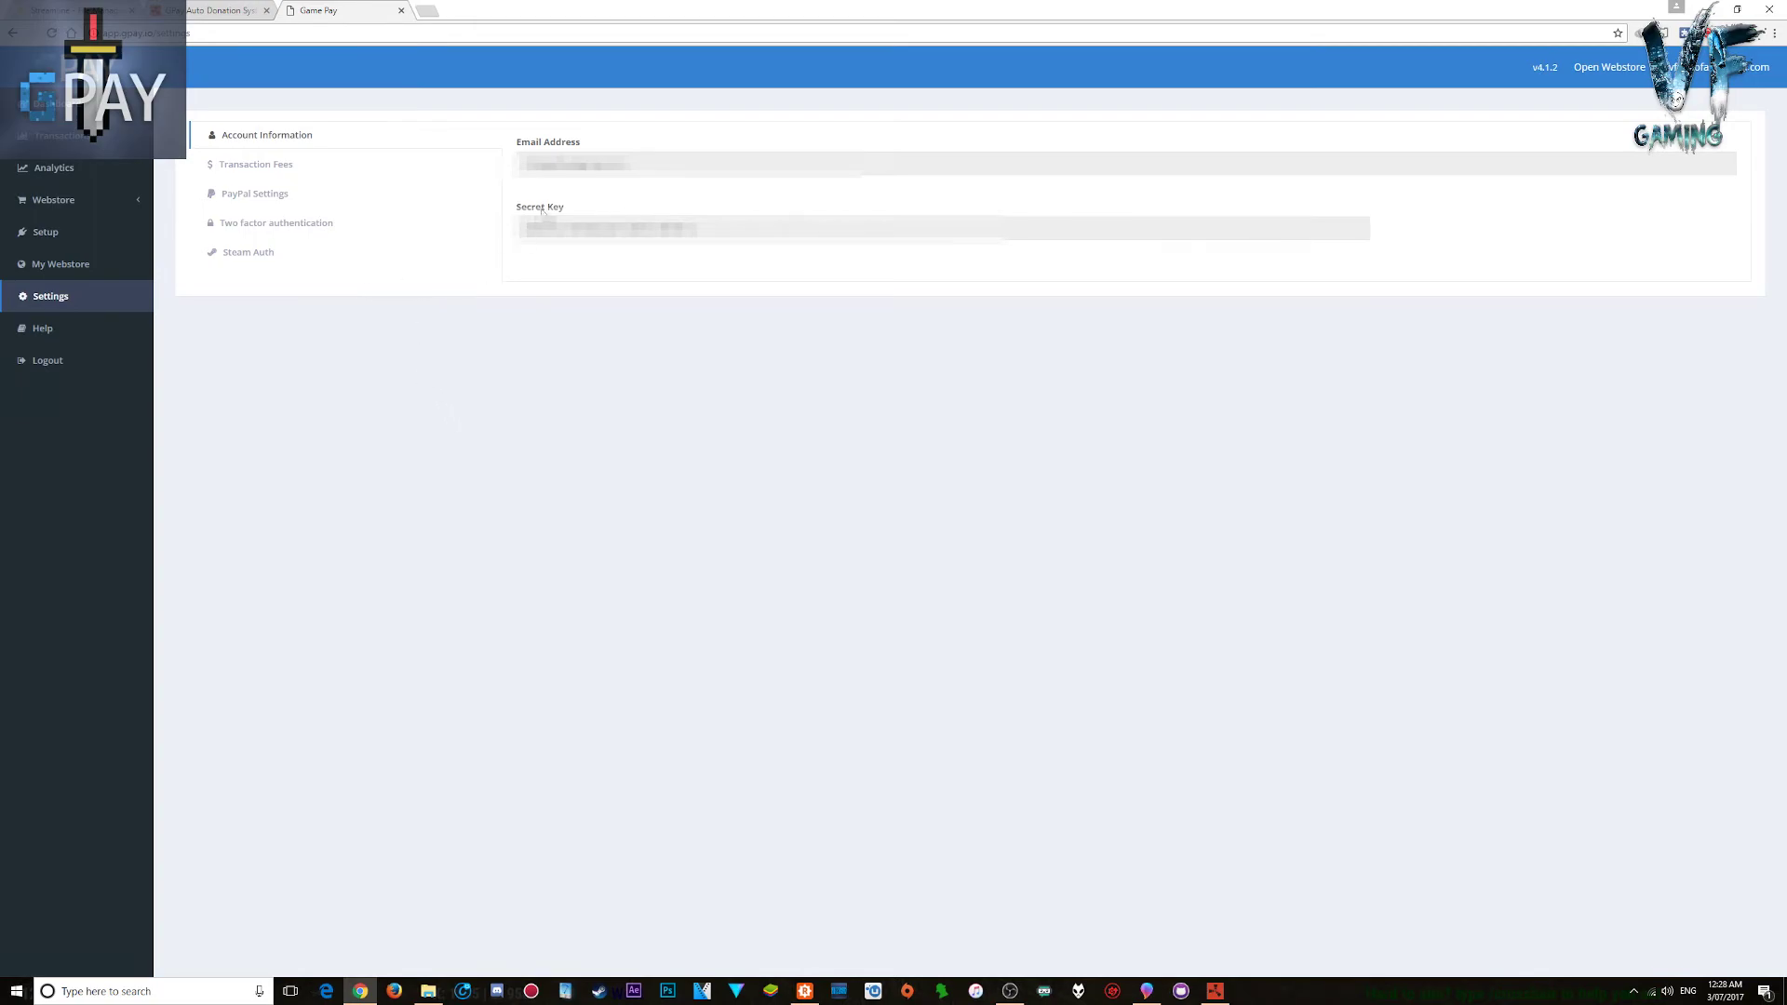
drag(570, 210, 511, 210)
click(582, 238)
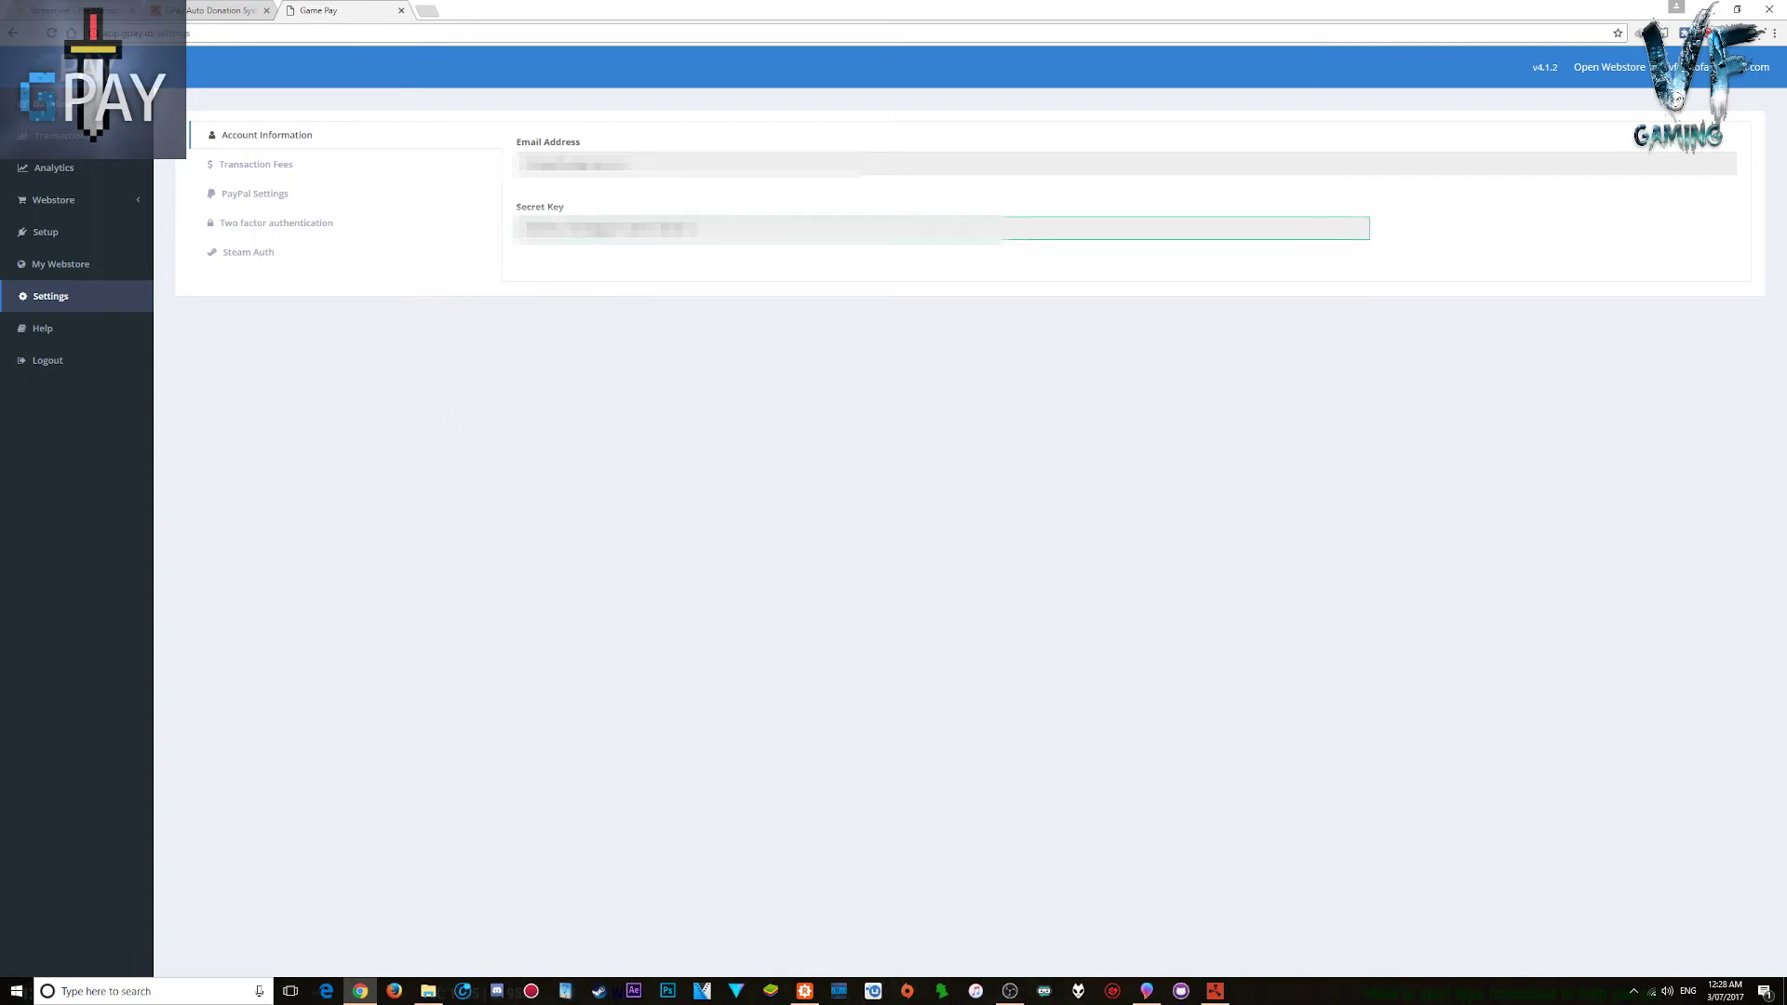
click(607, 238)
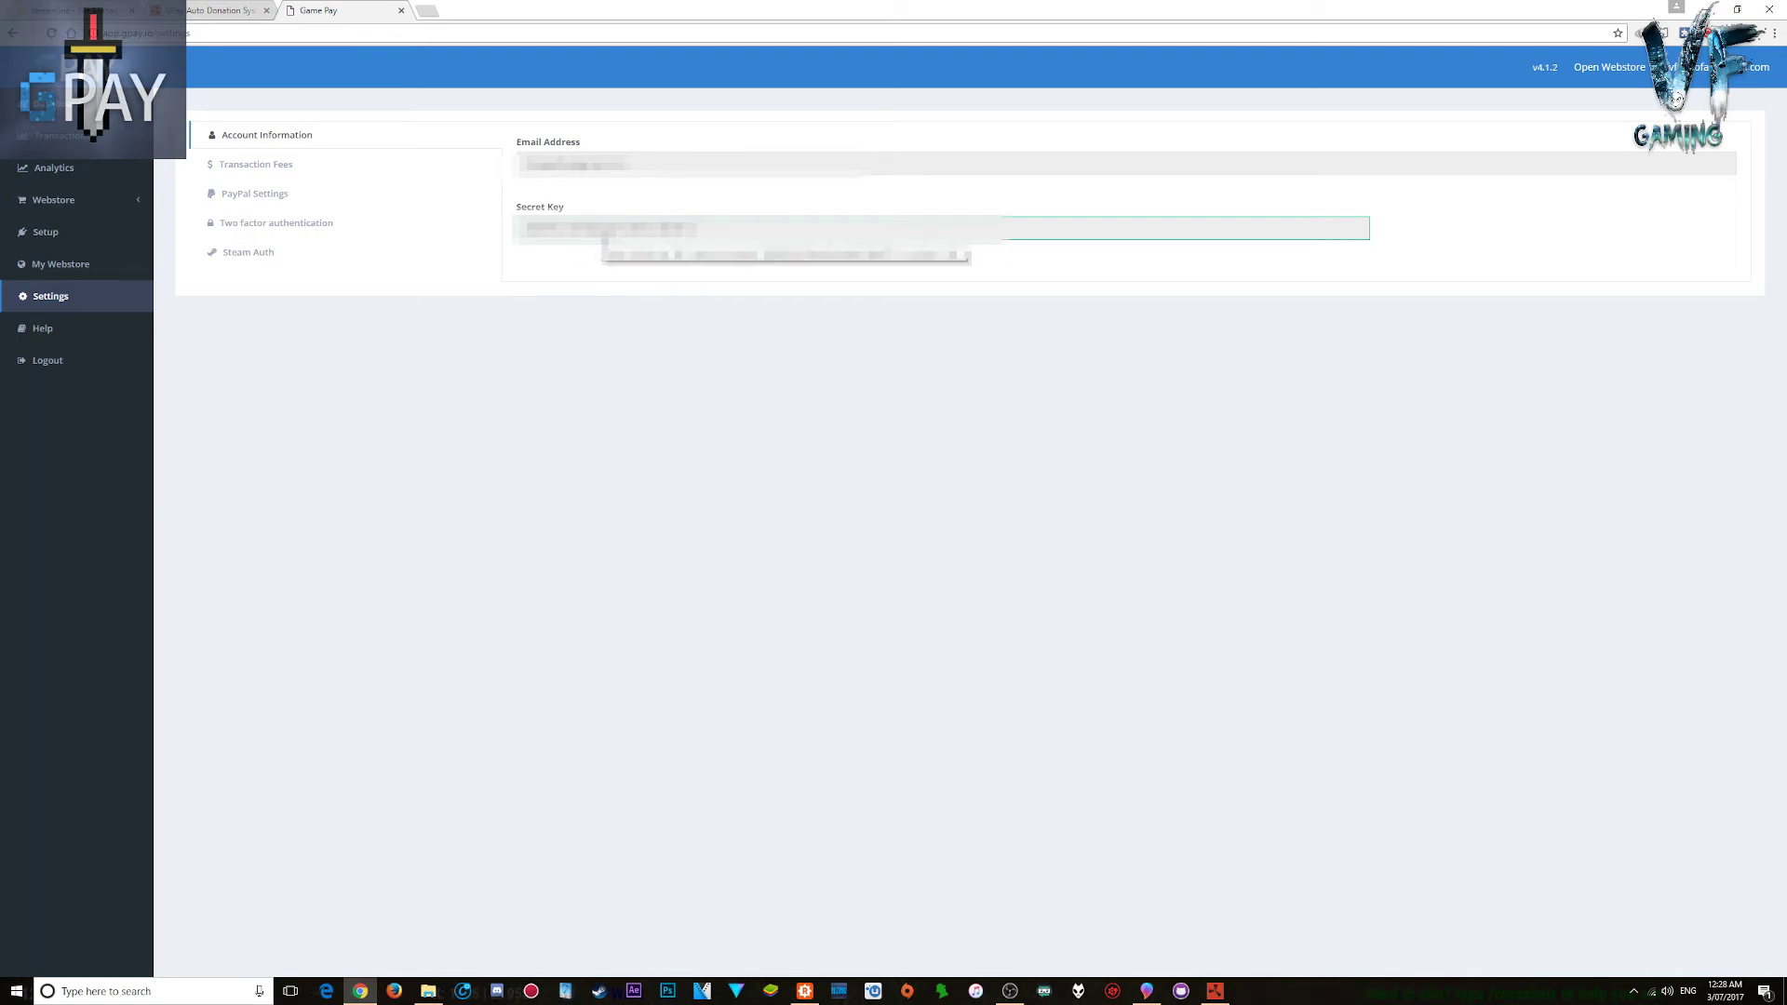
click(604, 238)
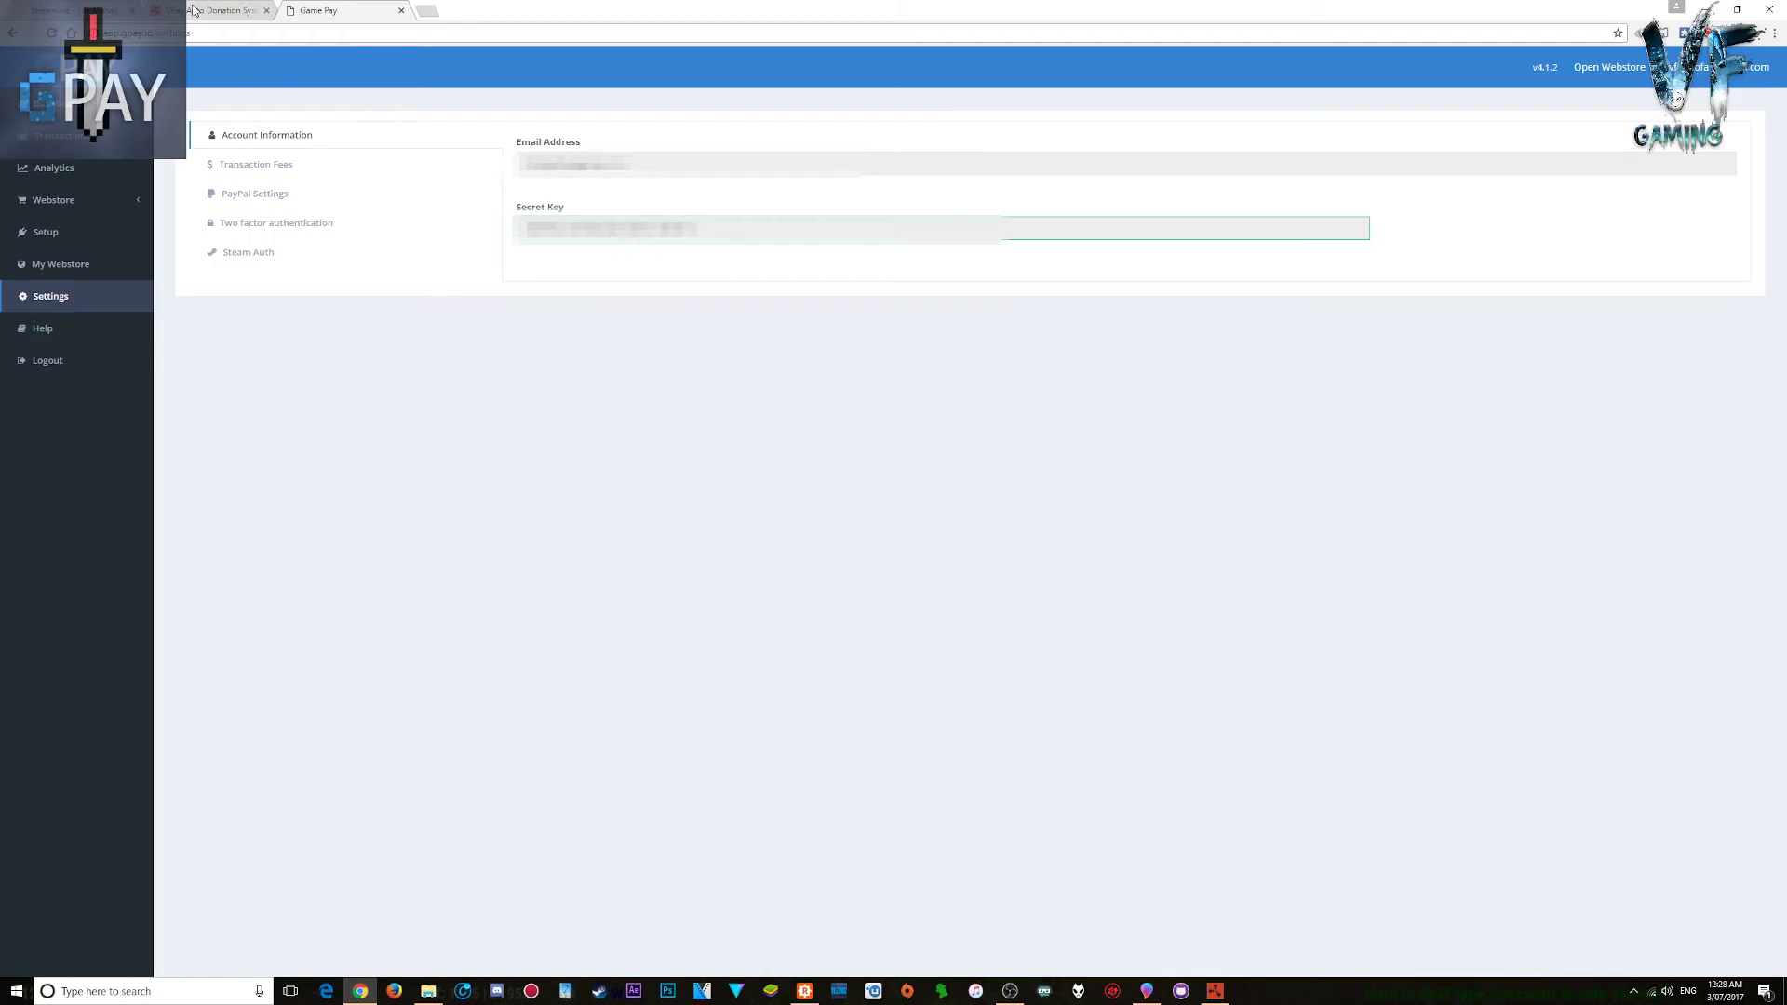
click(74, 11)
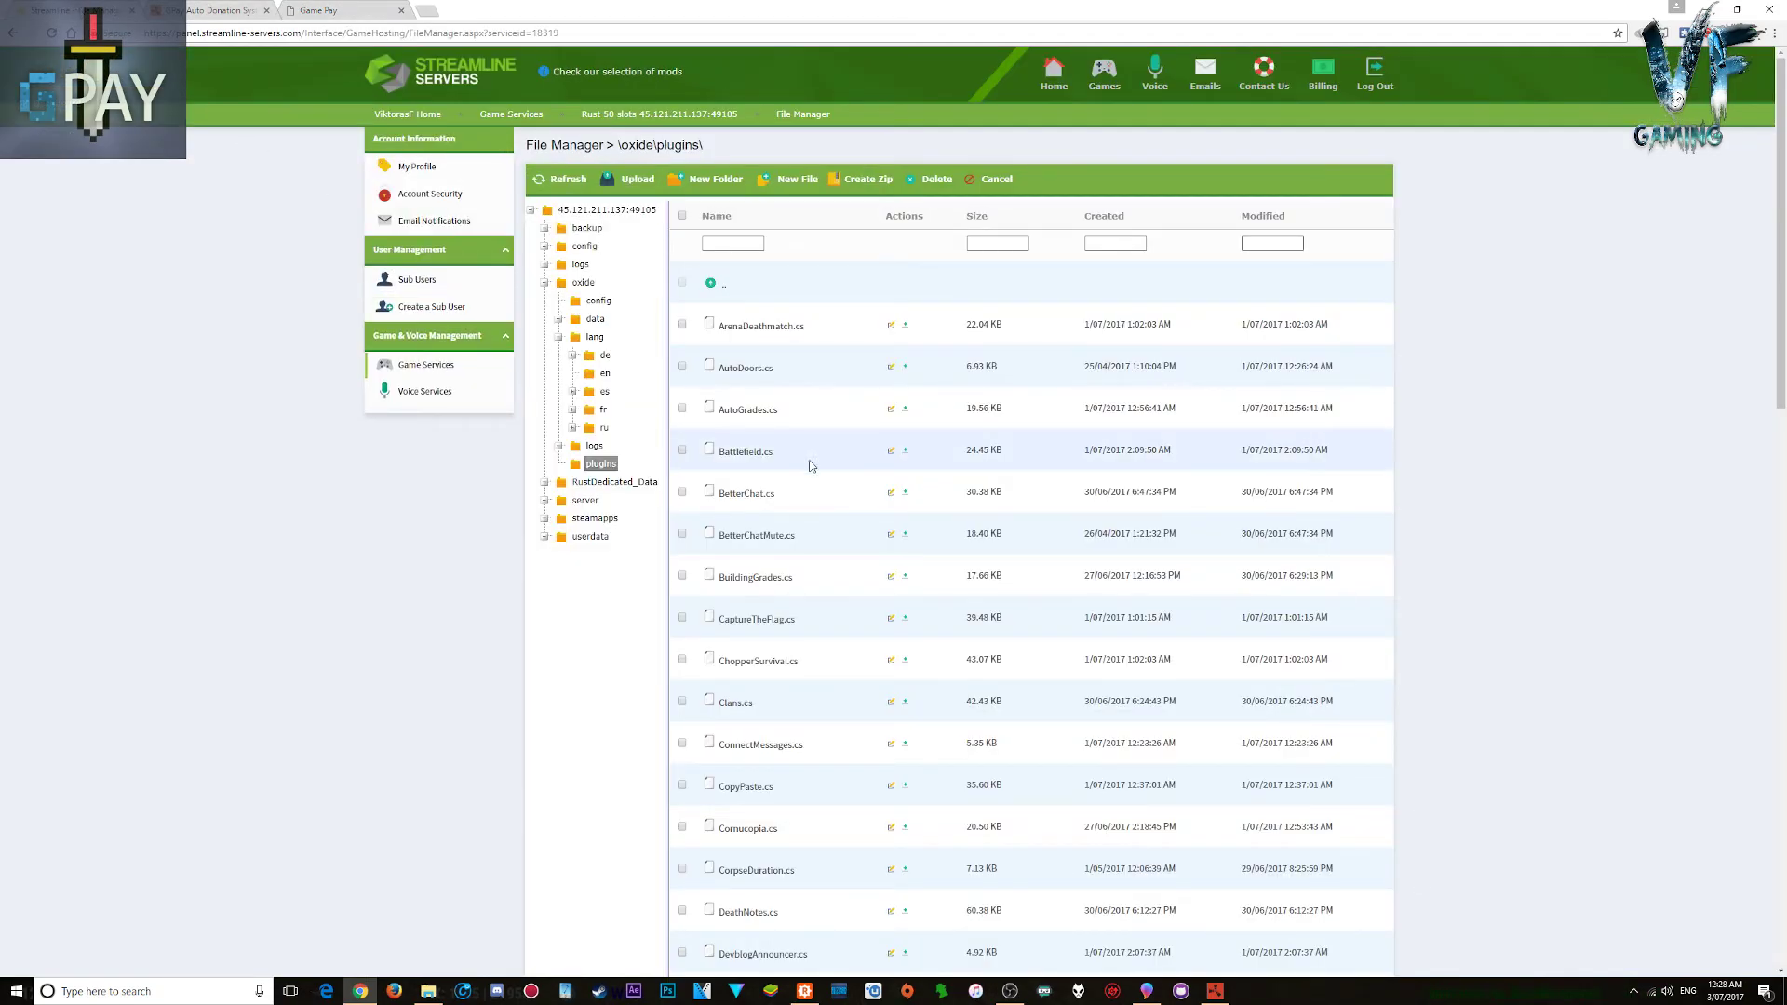
Step: Open oxide\config\GPay.json for editing and inspect package 23059's addgroup vip 7d command
click(597, 301)
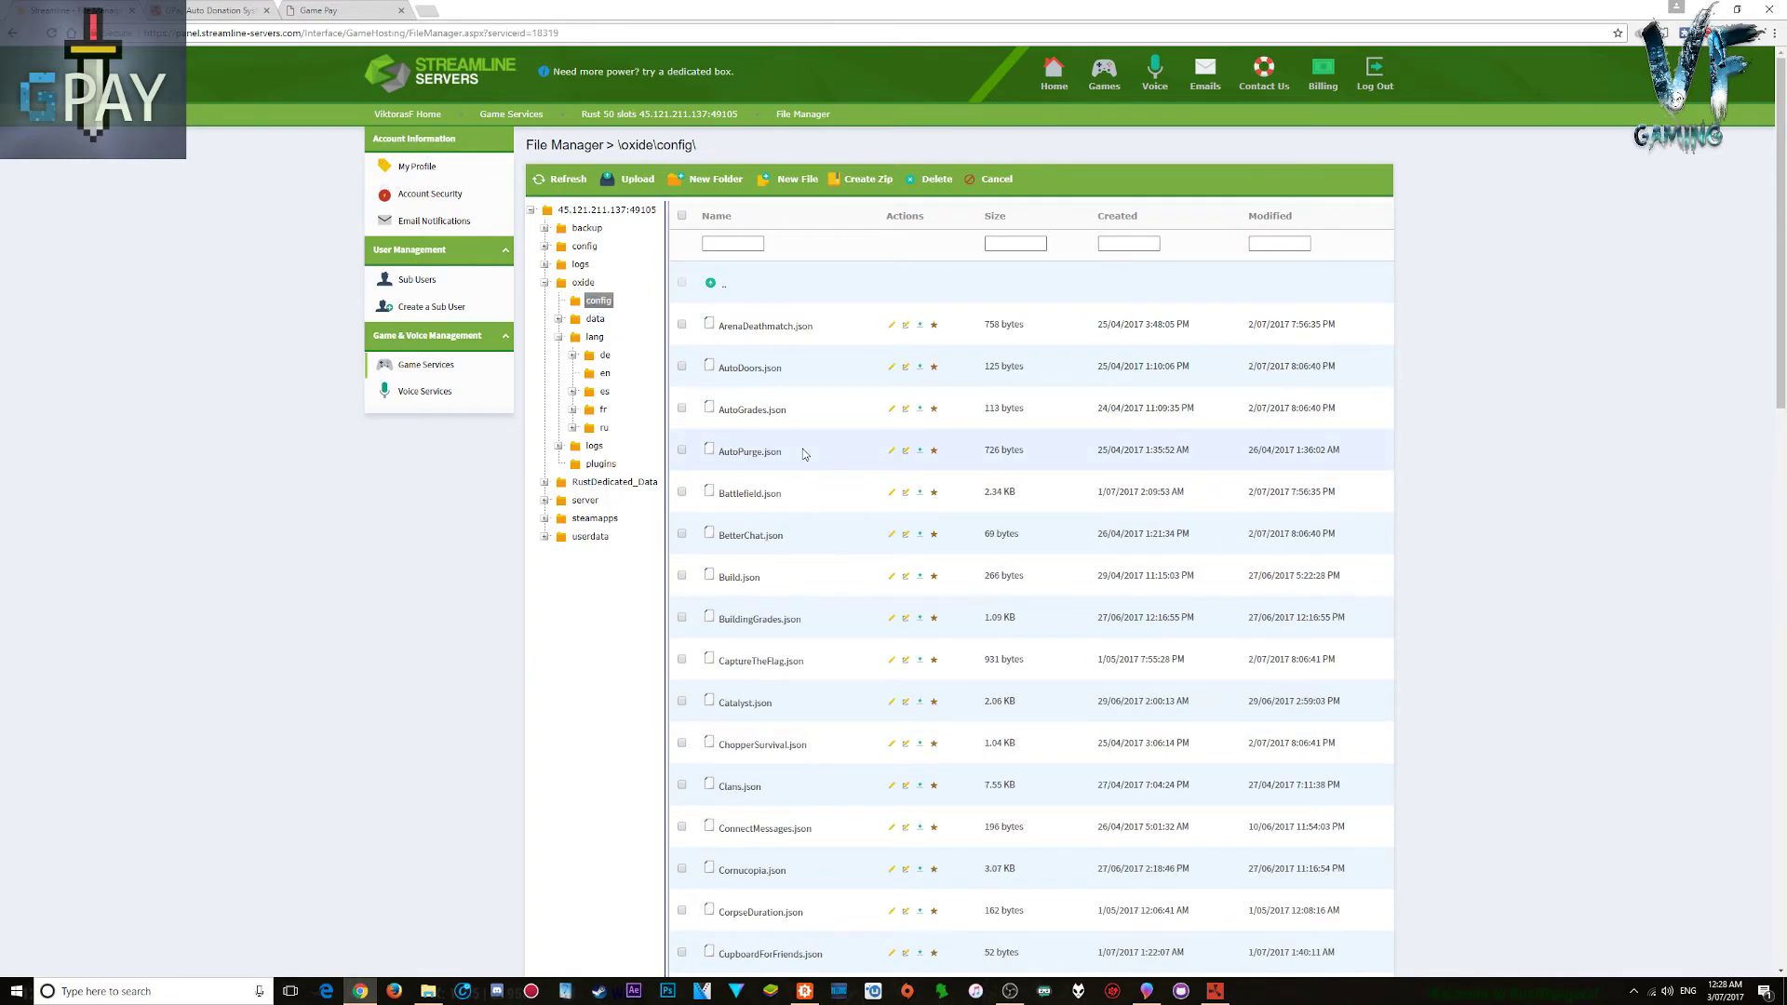
scroll(802, 448, down, 8)
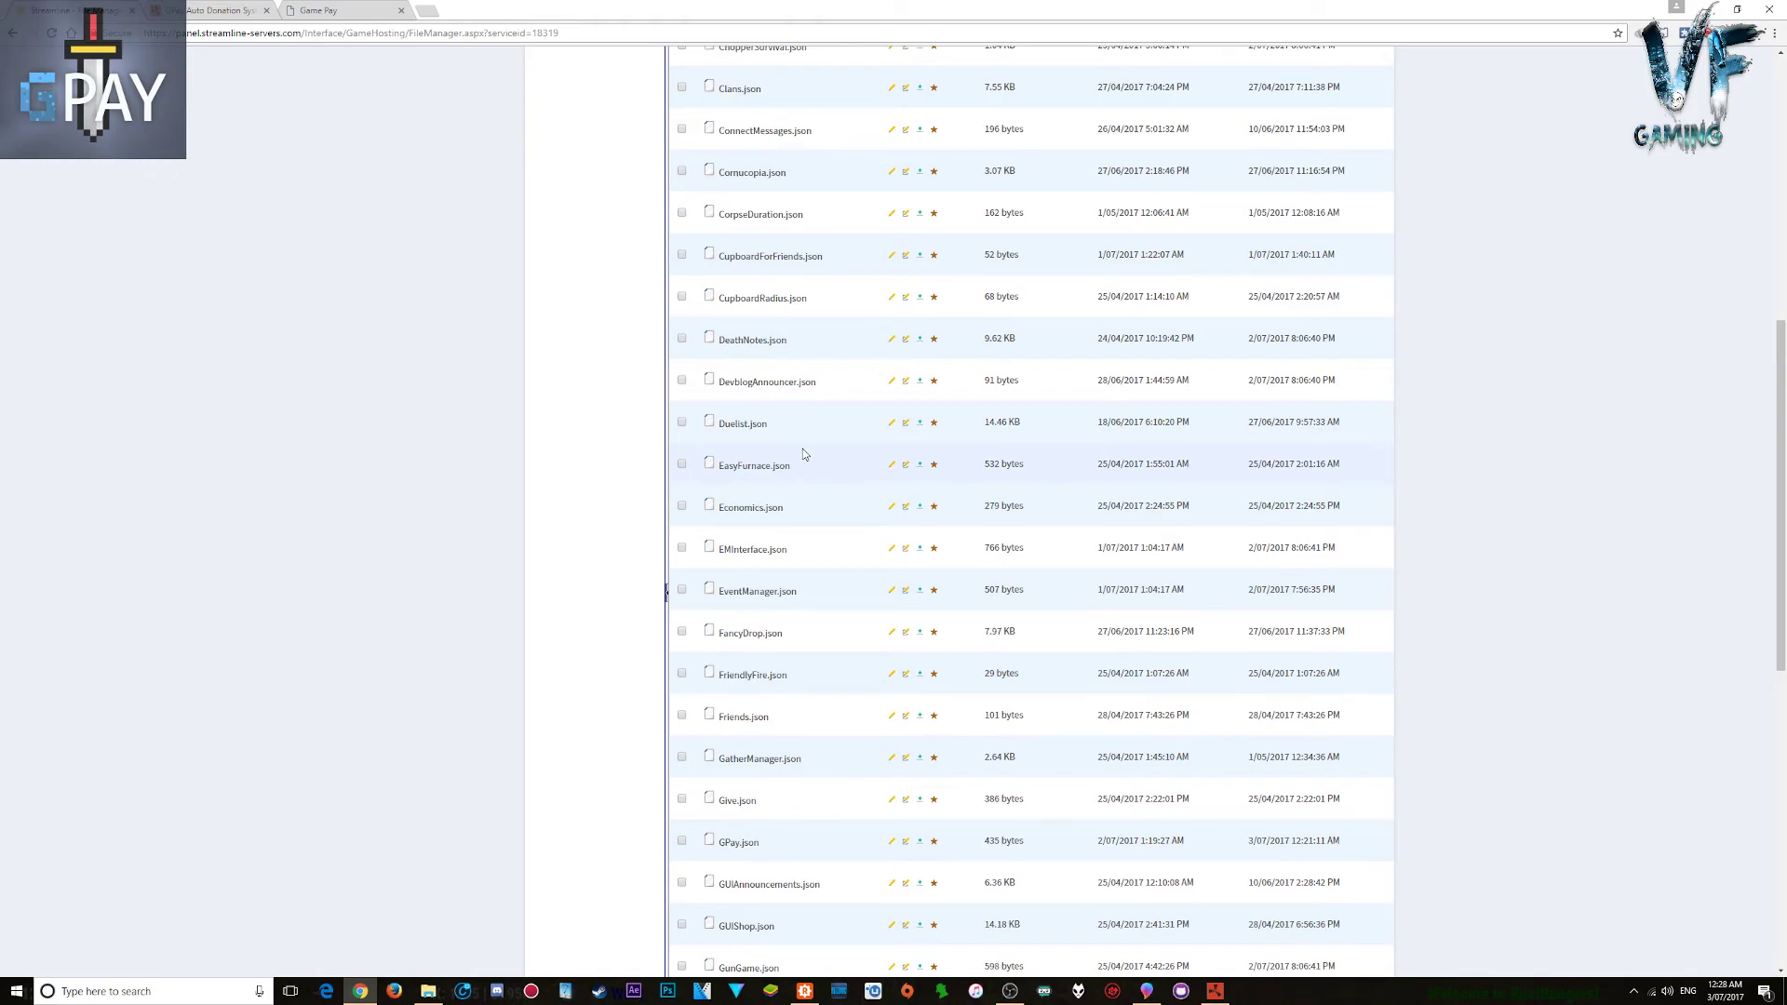
scroll(805, 456, down, 3)
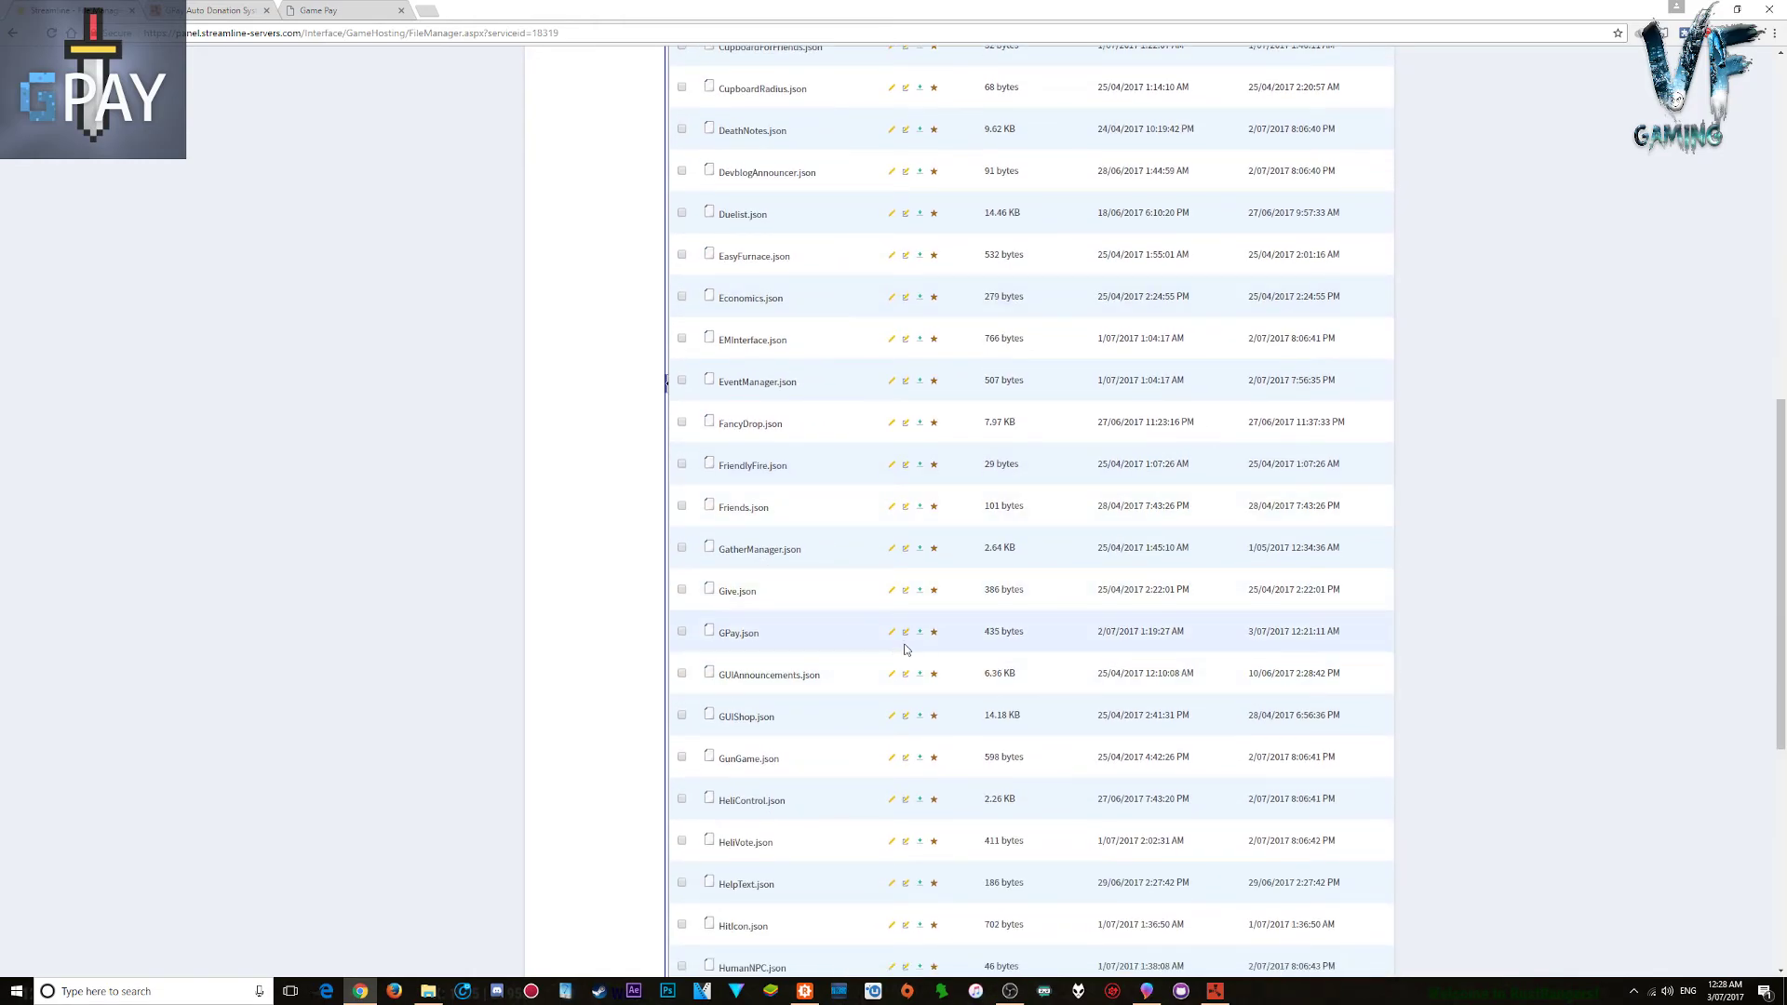
click(890, 632)
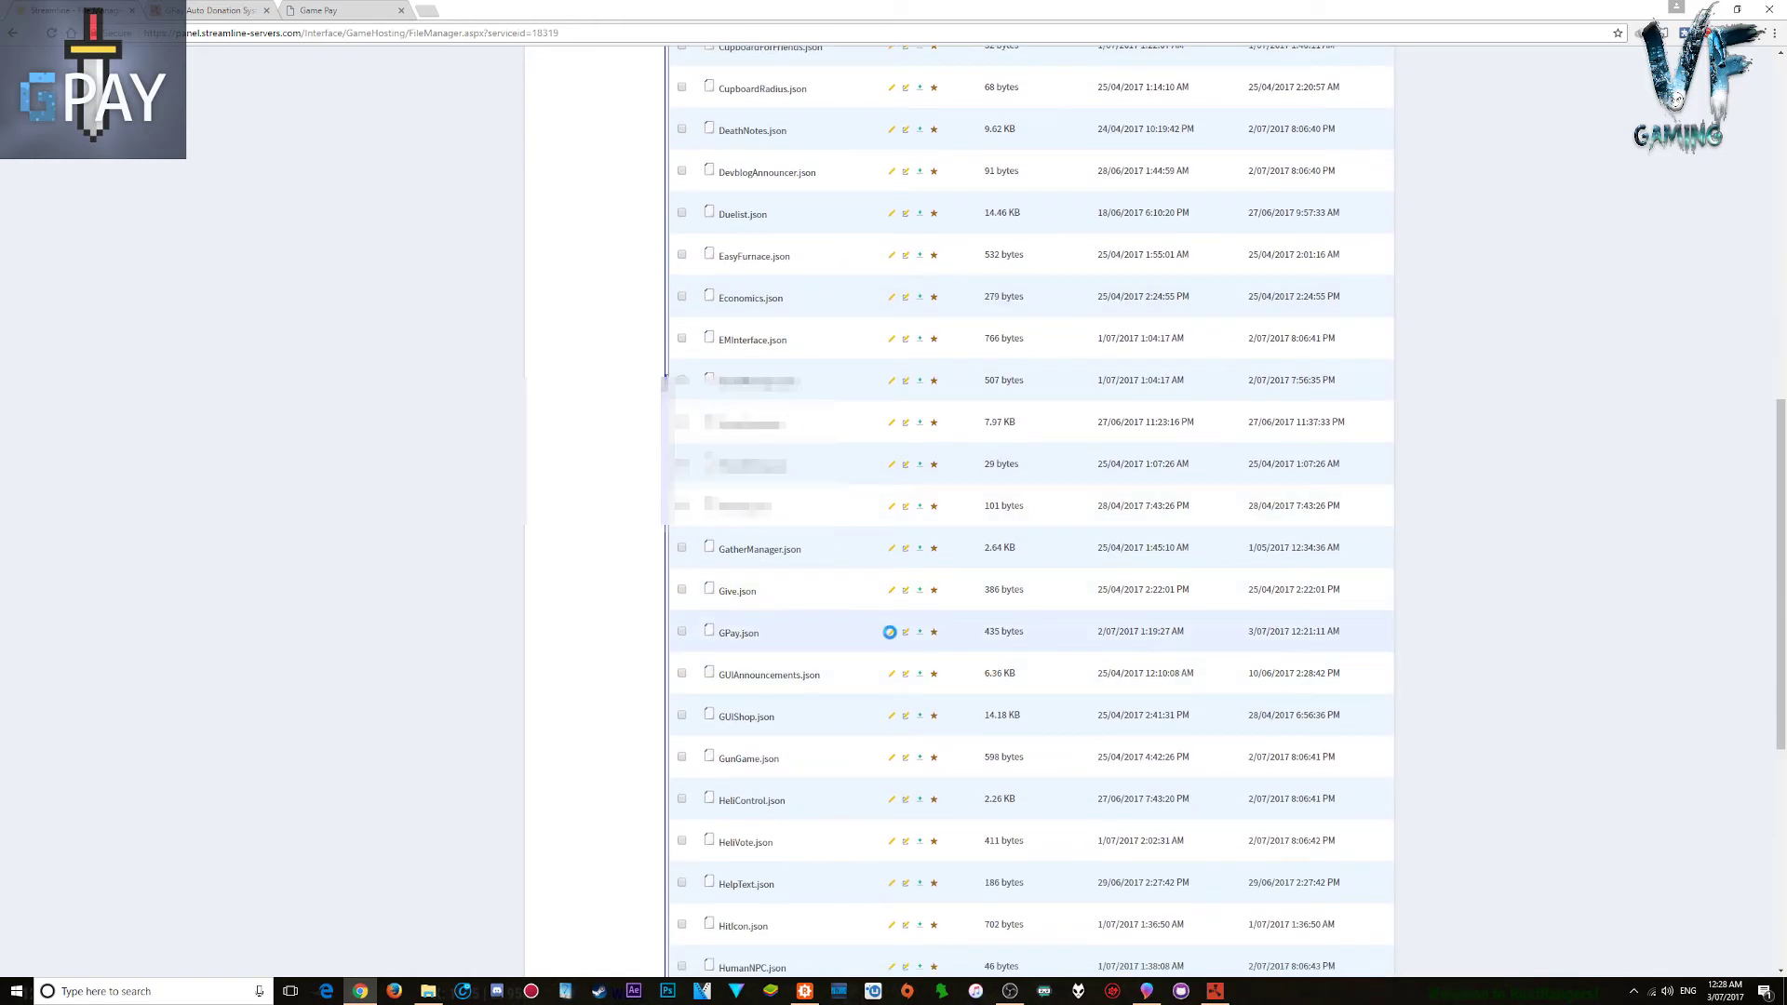
scroll(773, 270, down, 1)
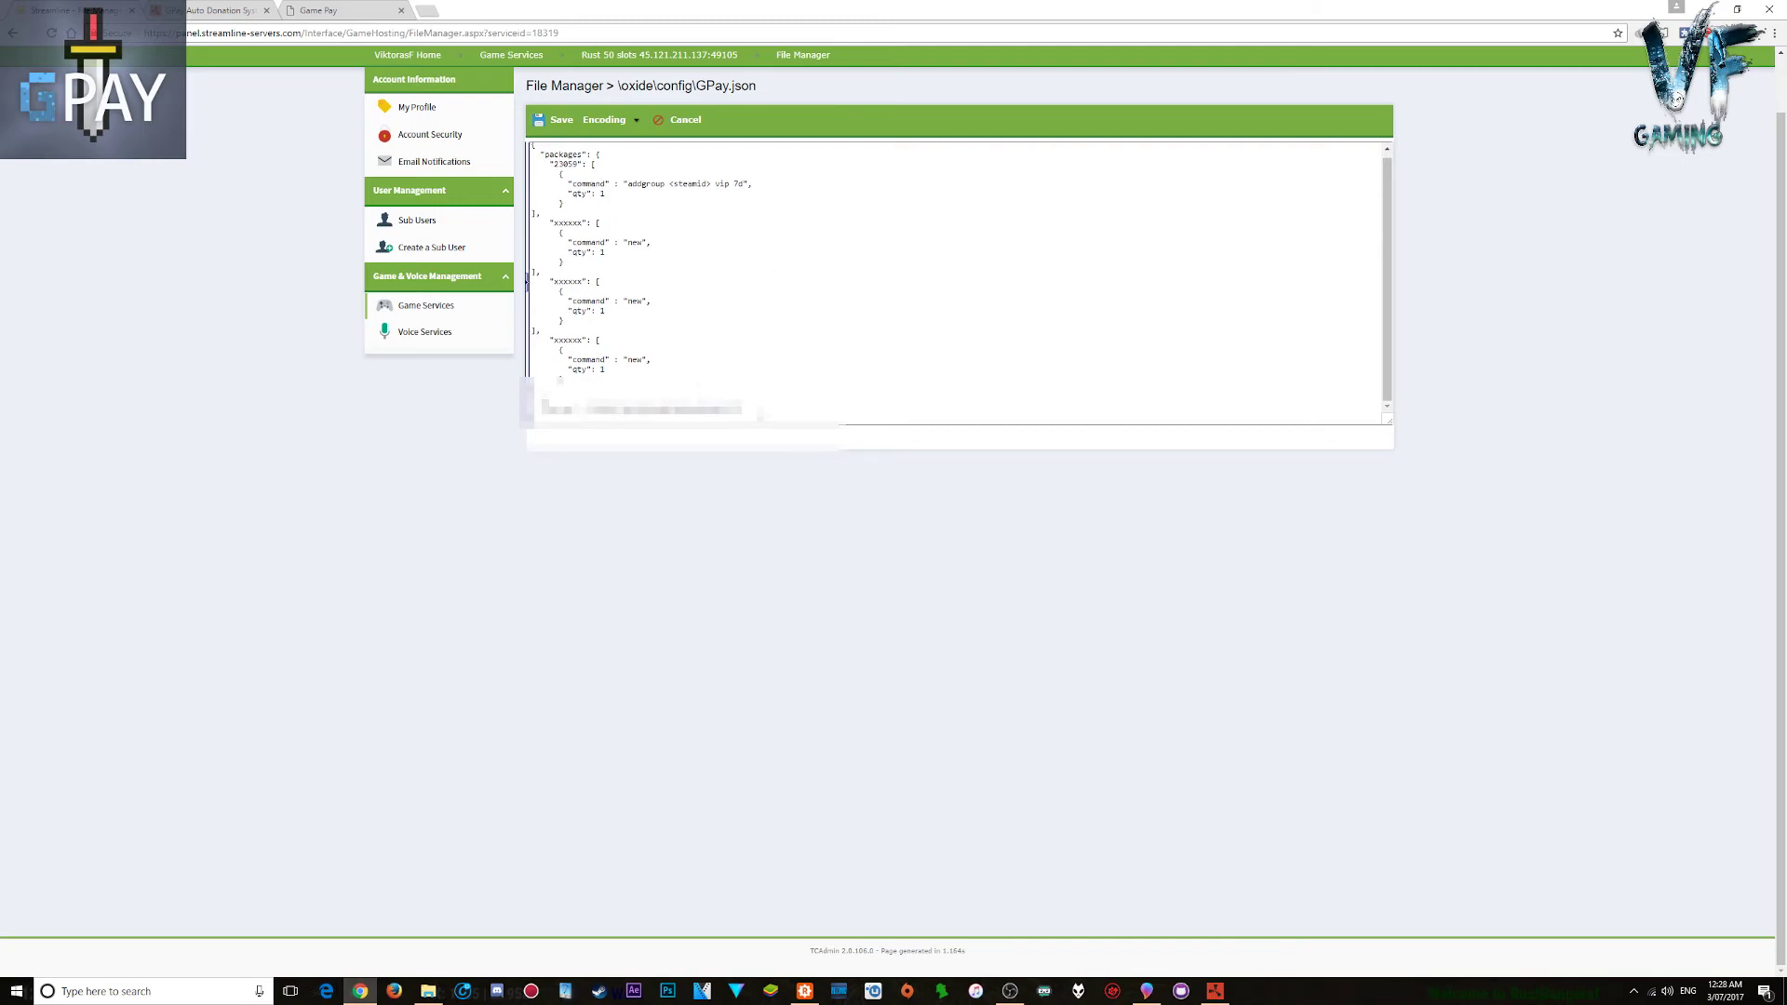
drag(745, 410, 535, 409)
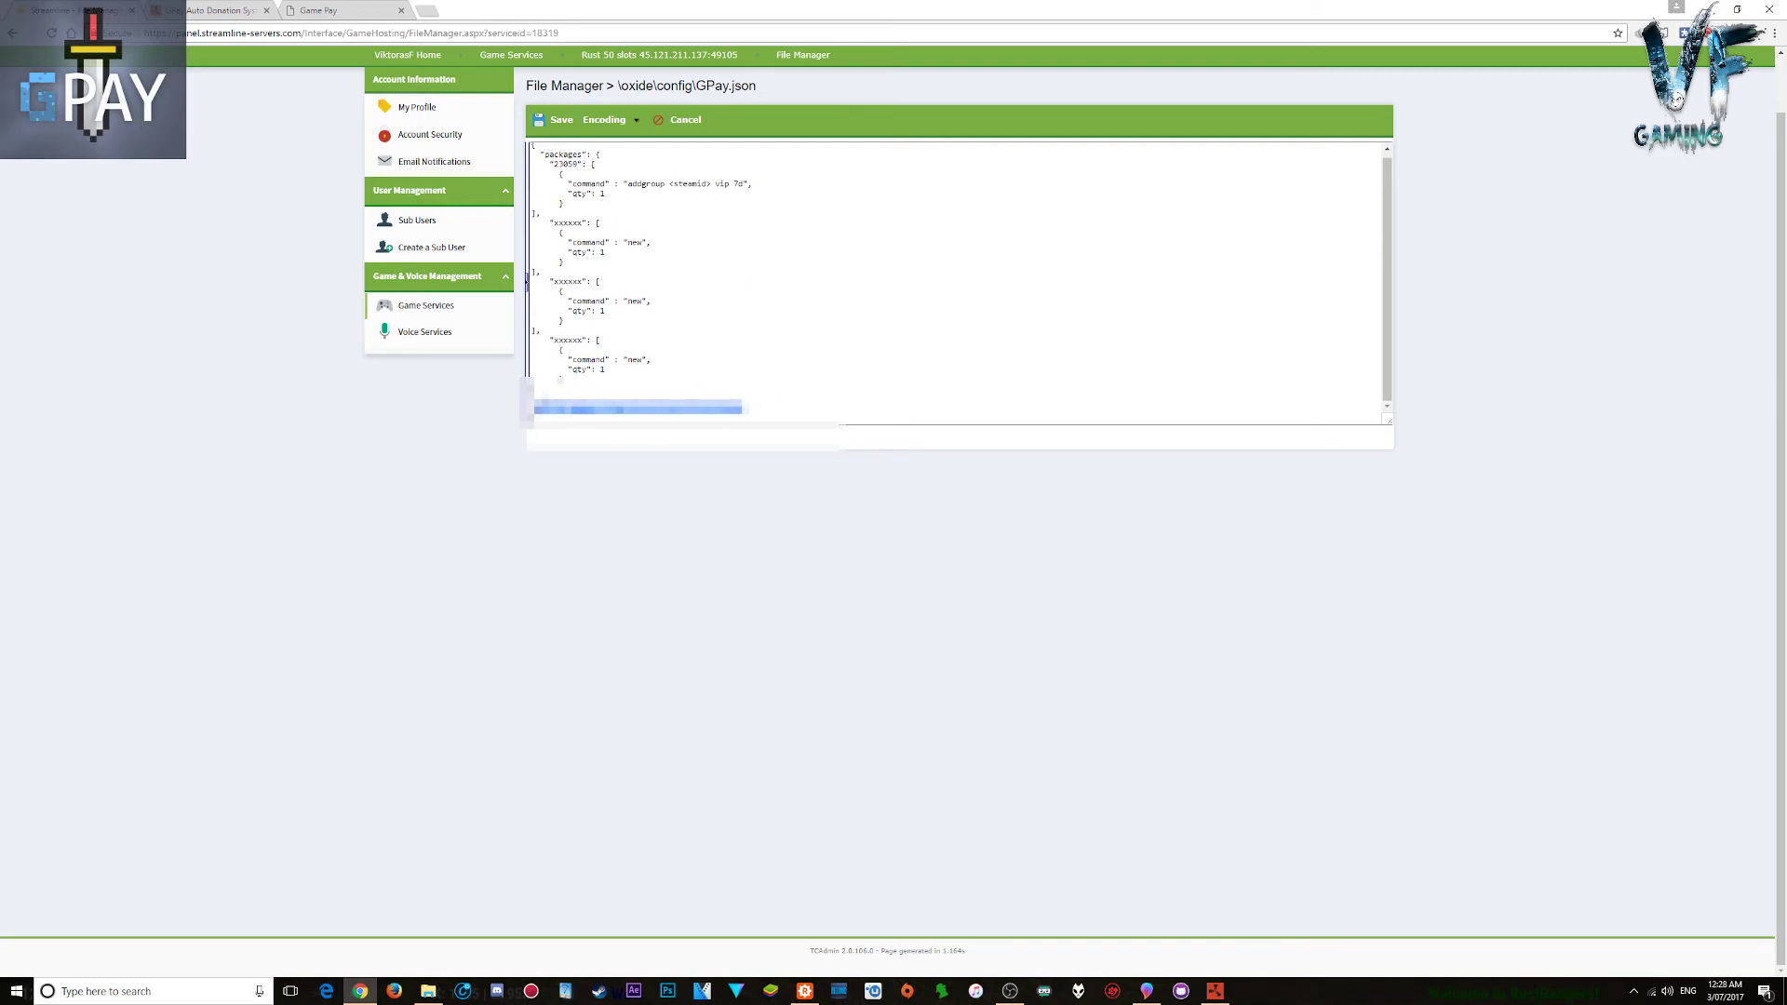
click(534, 410)
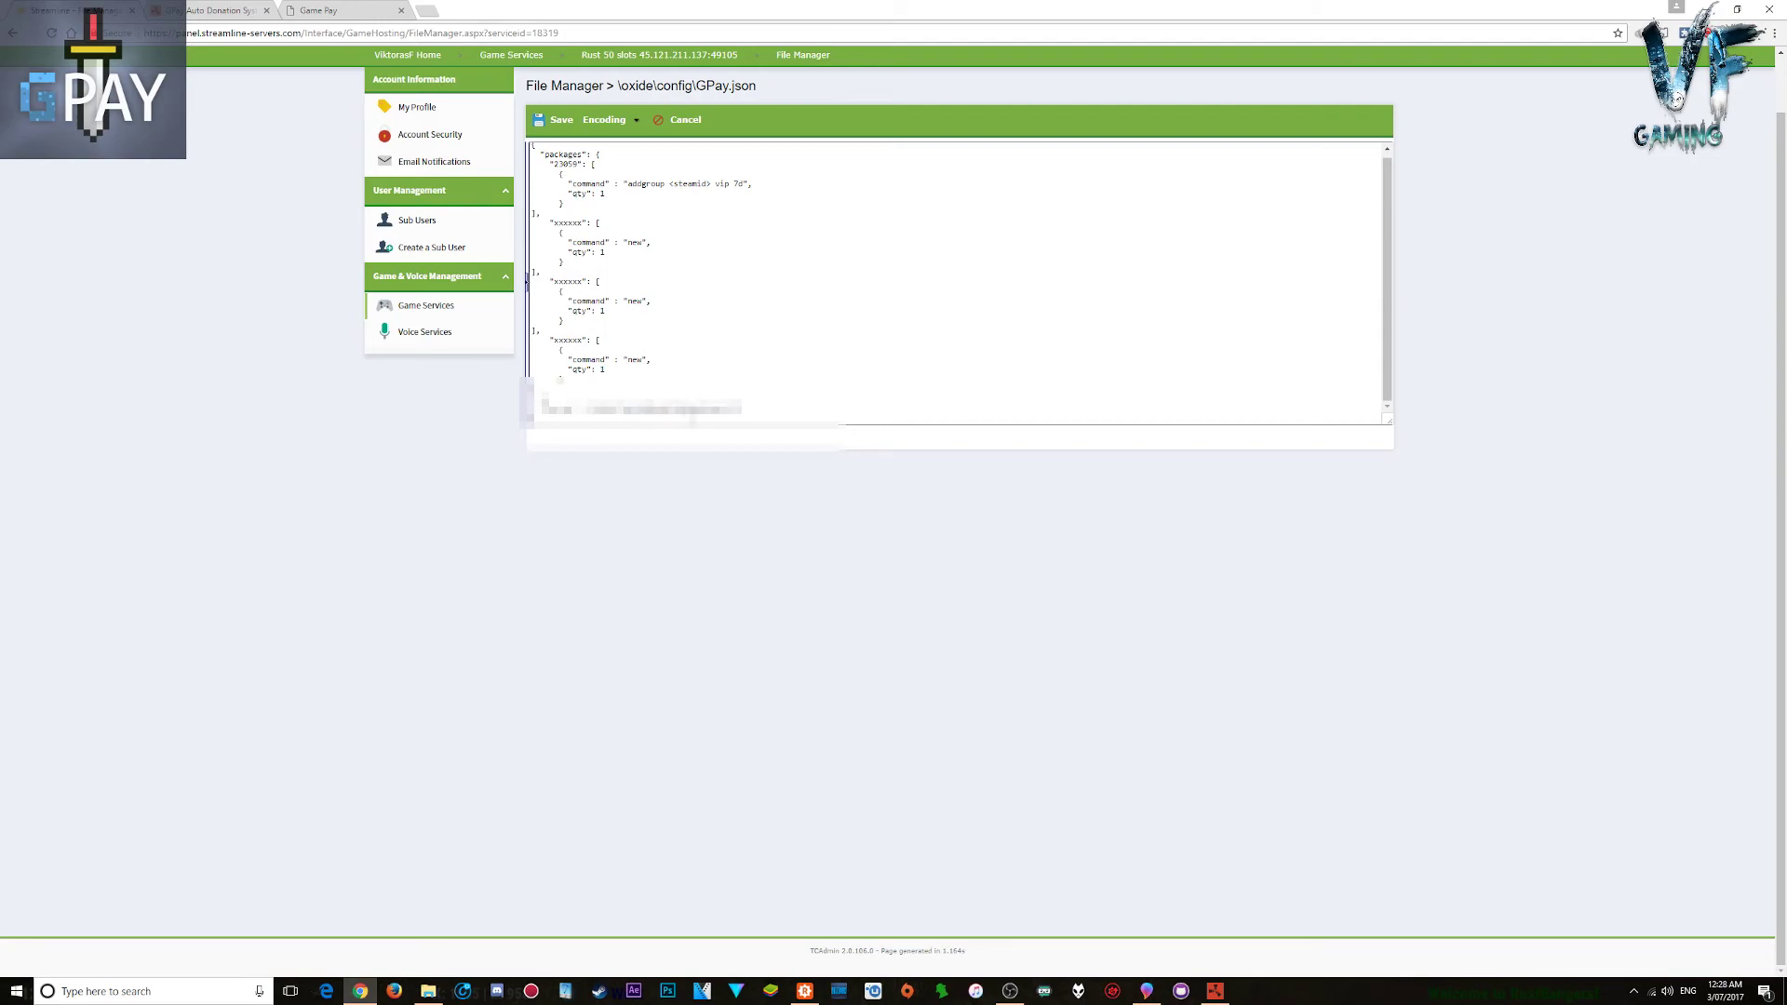
scroll(670, 344, up, 3)
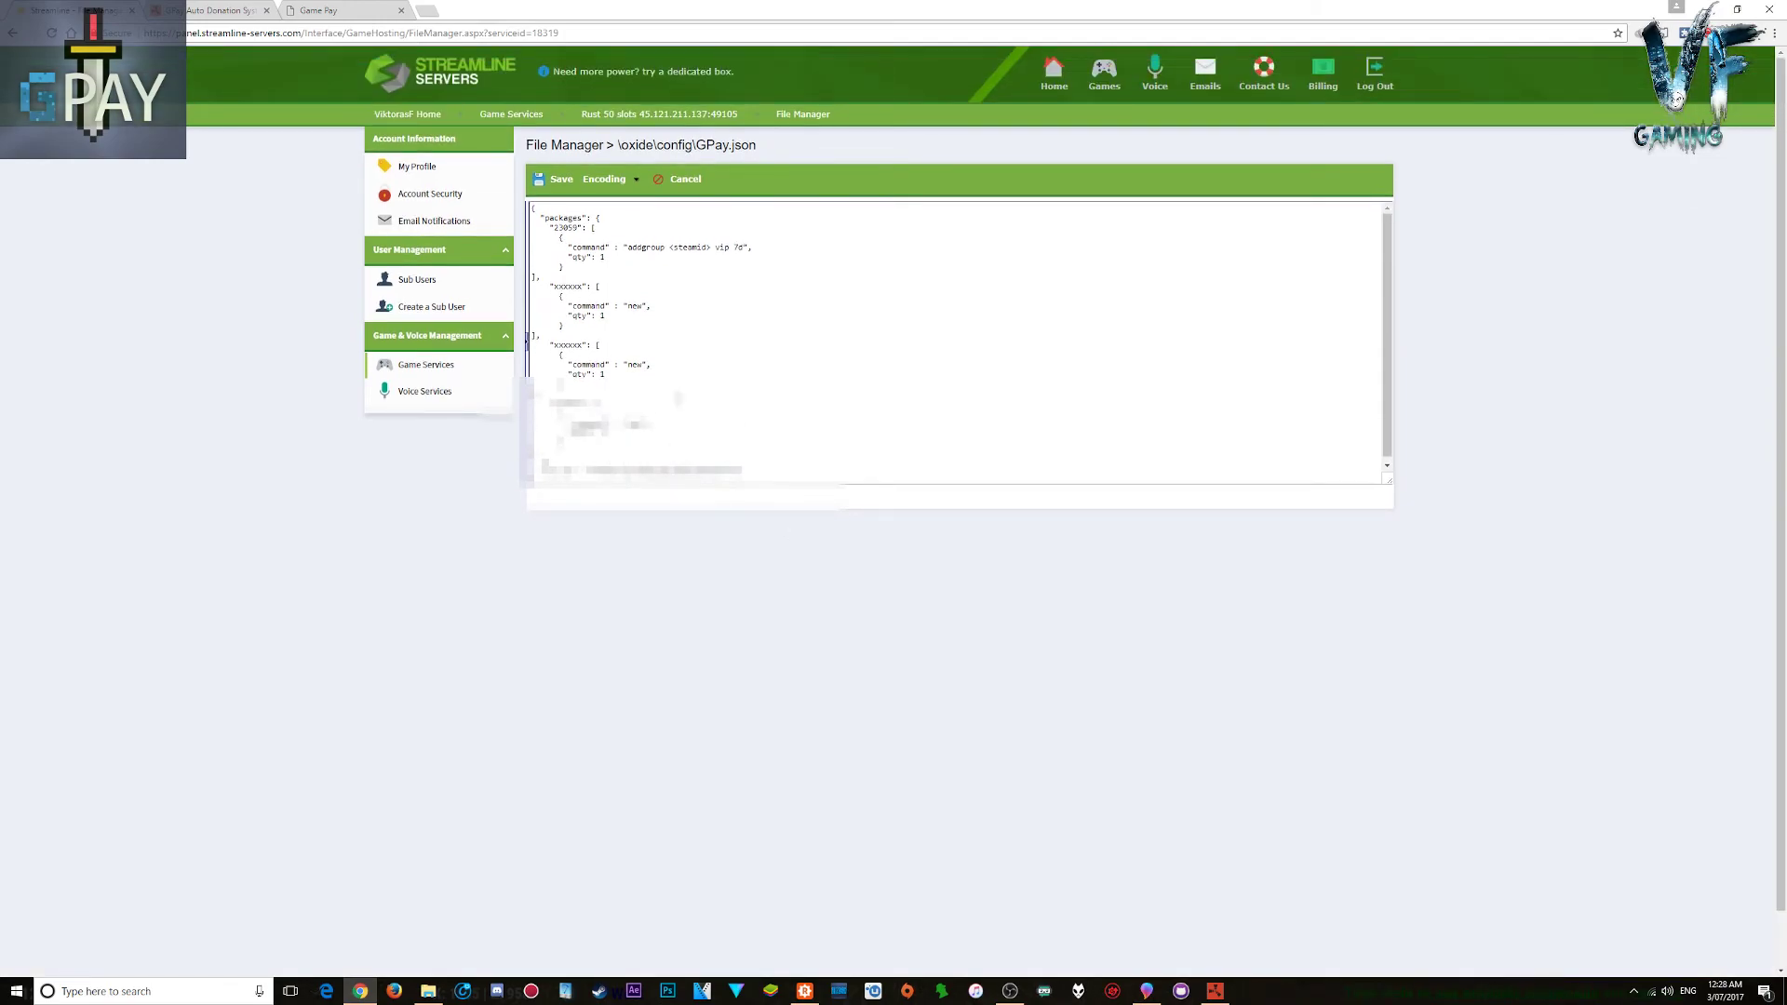
Step: Review the PayPal and transaction fee settings, keeping the fee paid by the buyer
click(346, 13)
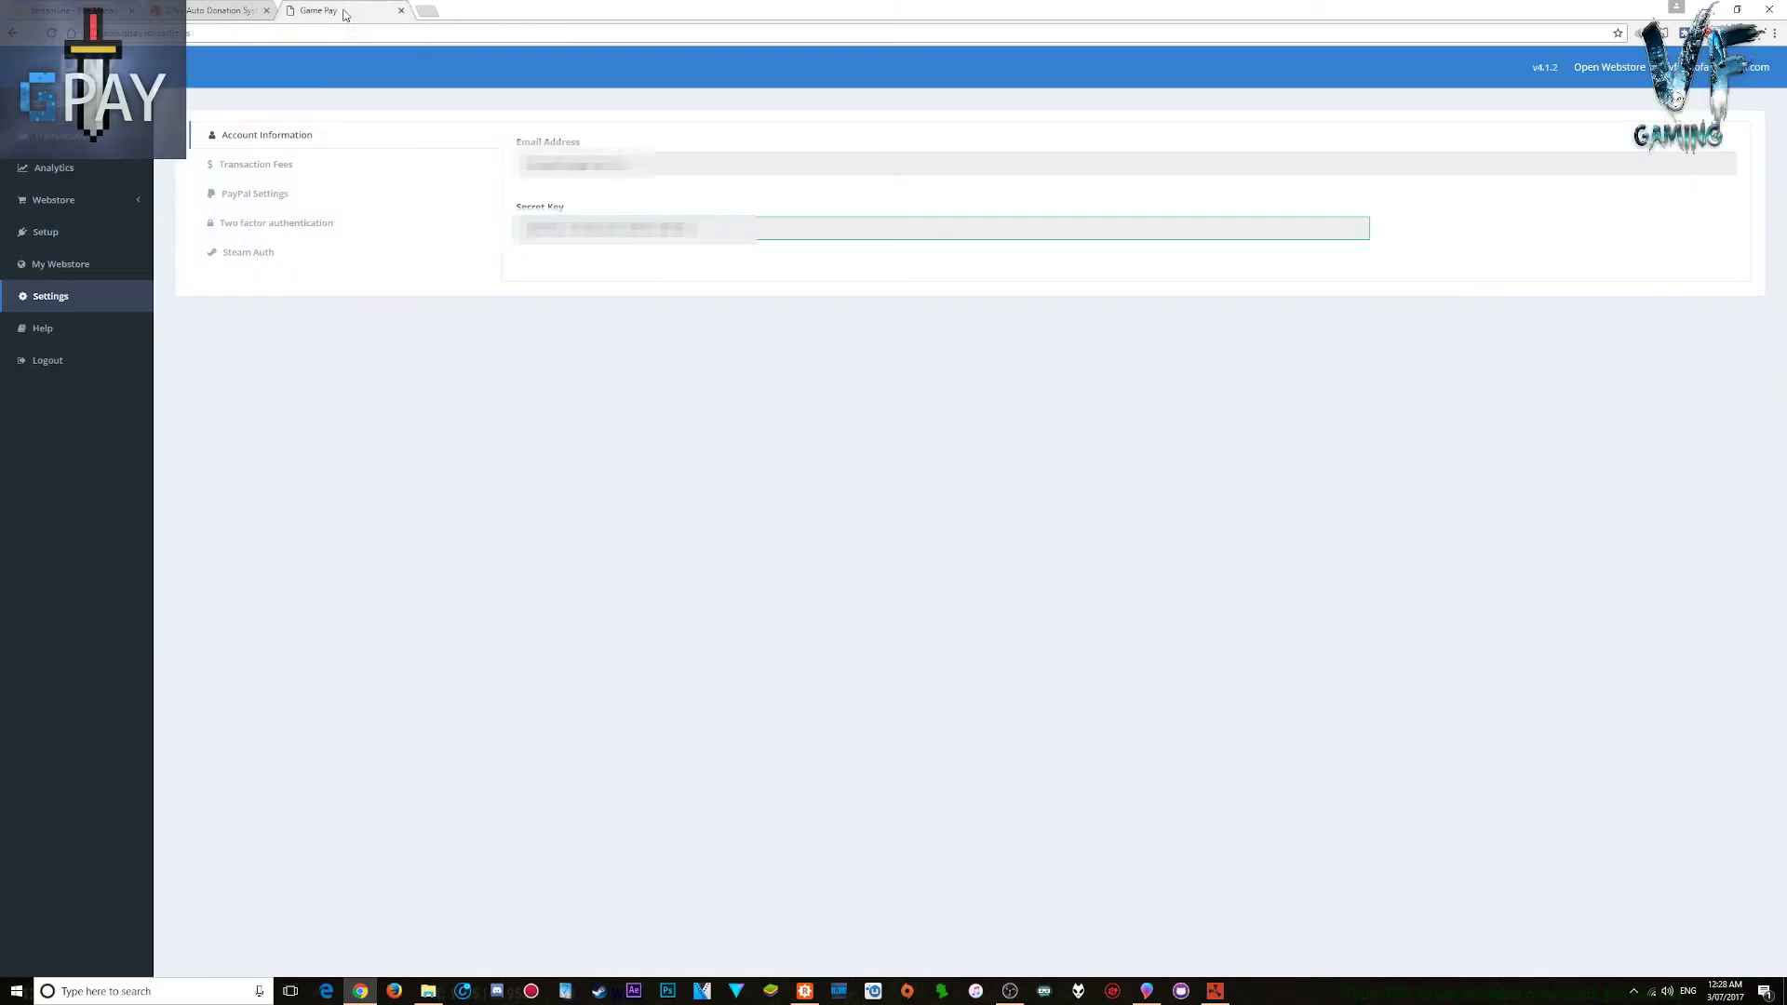
click(280, 196)
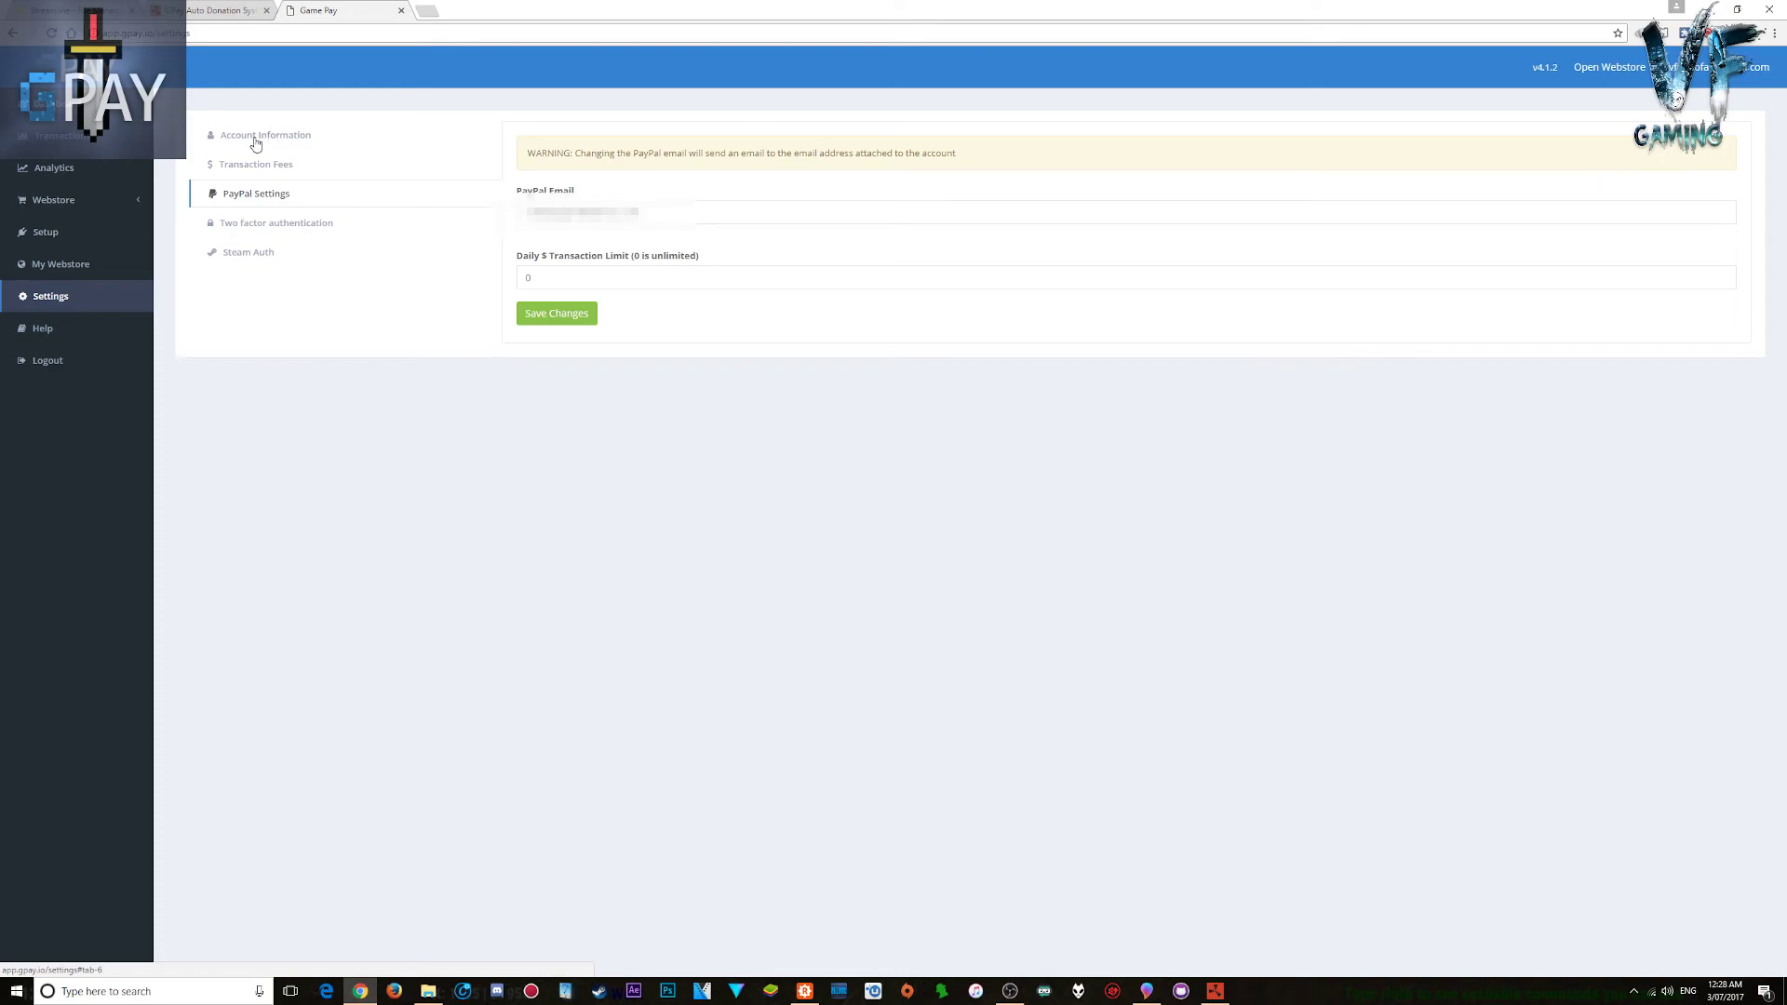
click(294, 170)
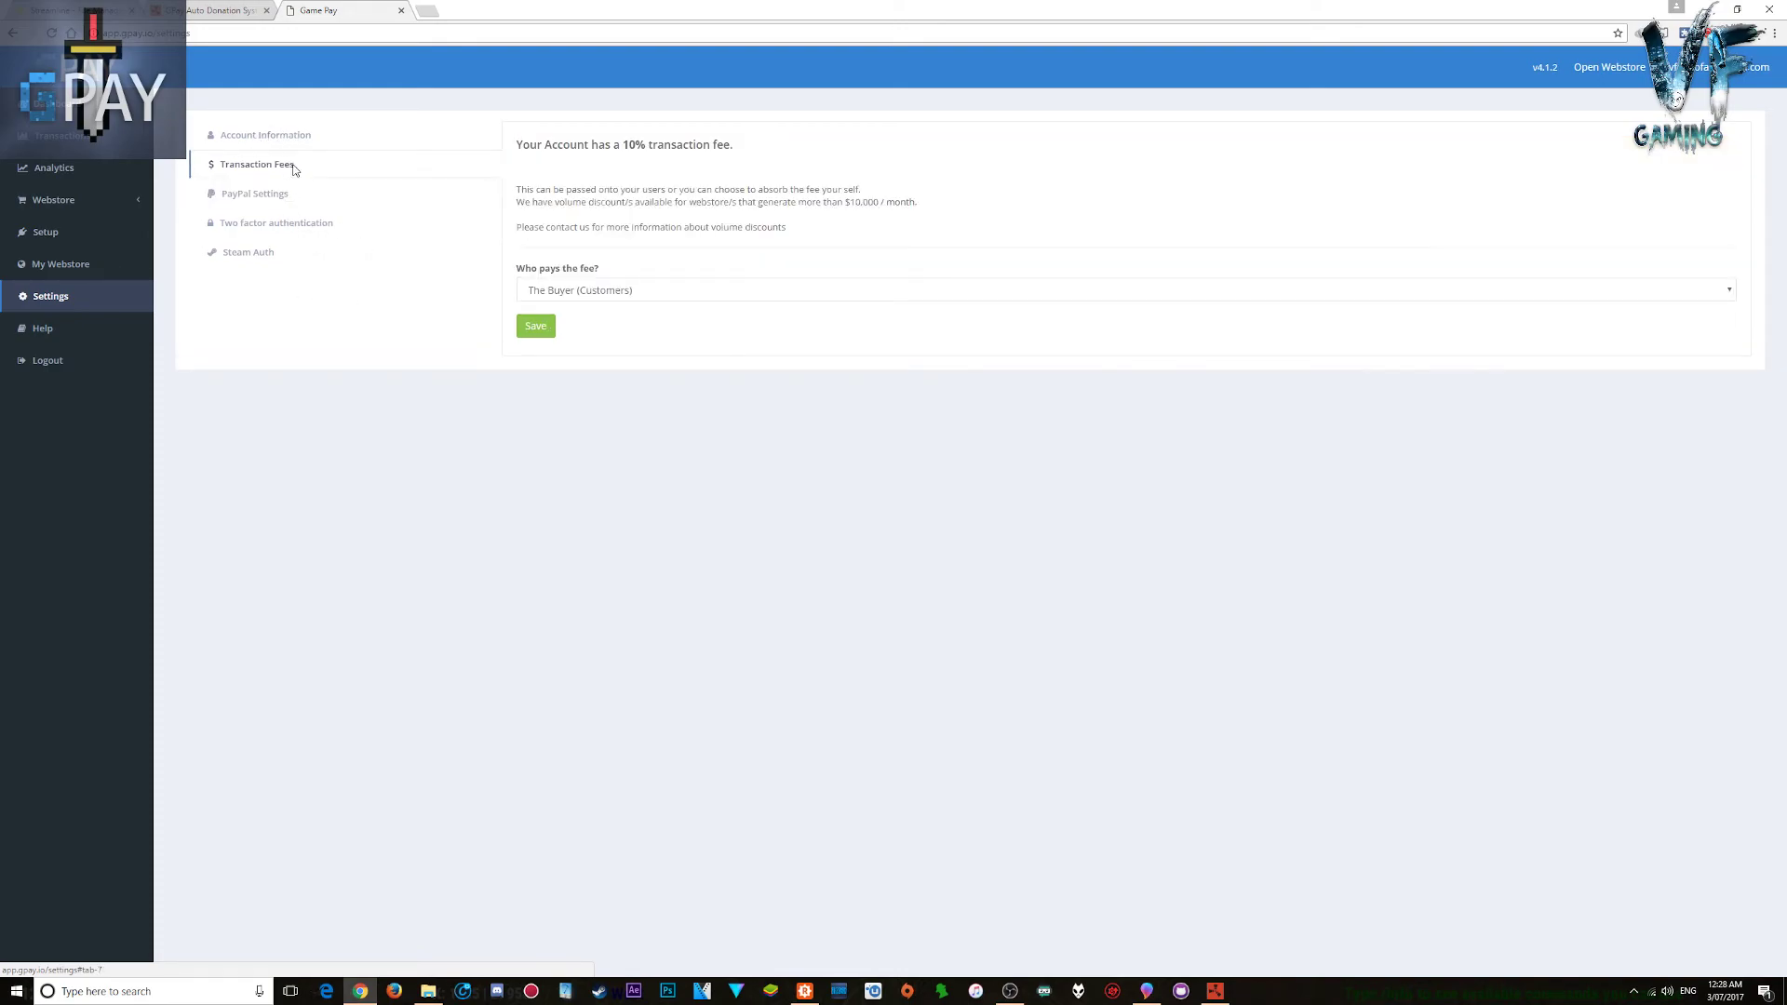
click(617, 295)
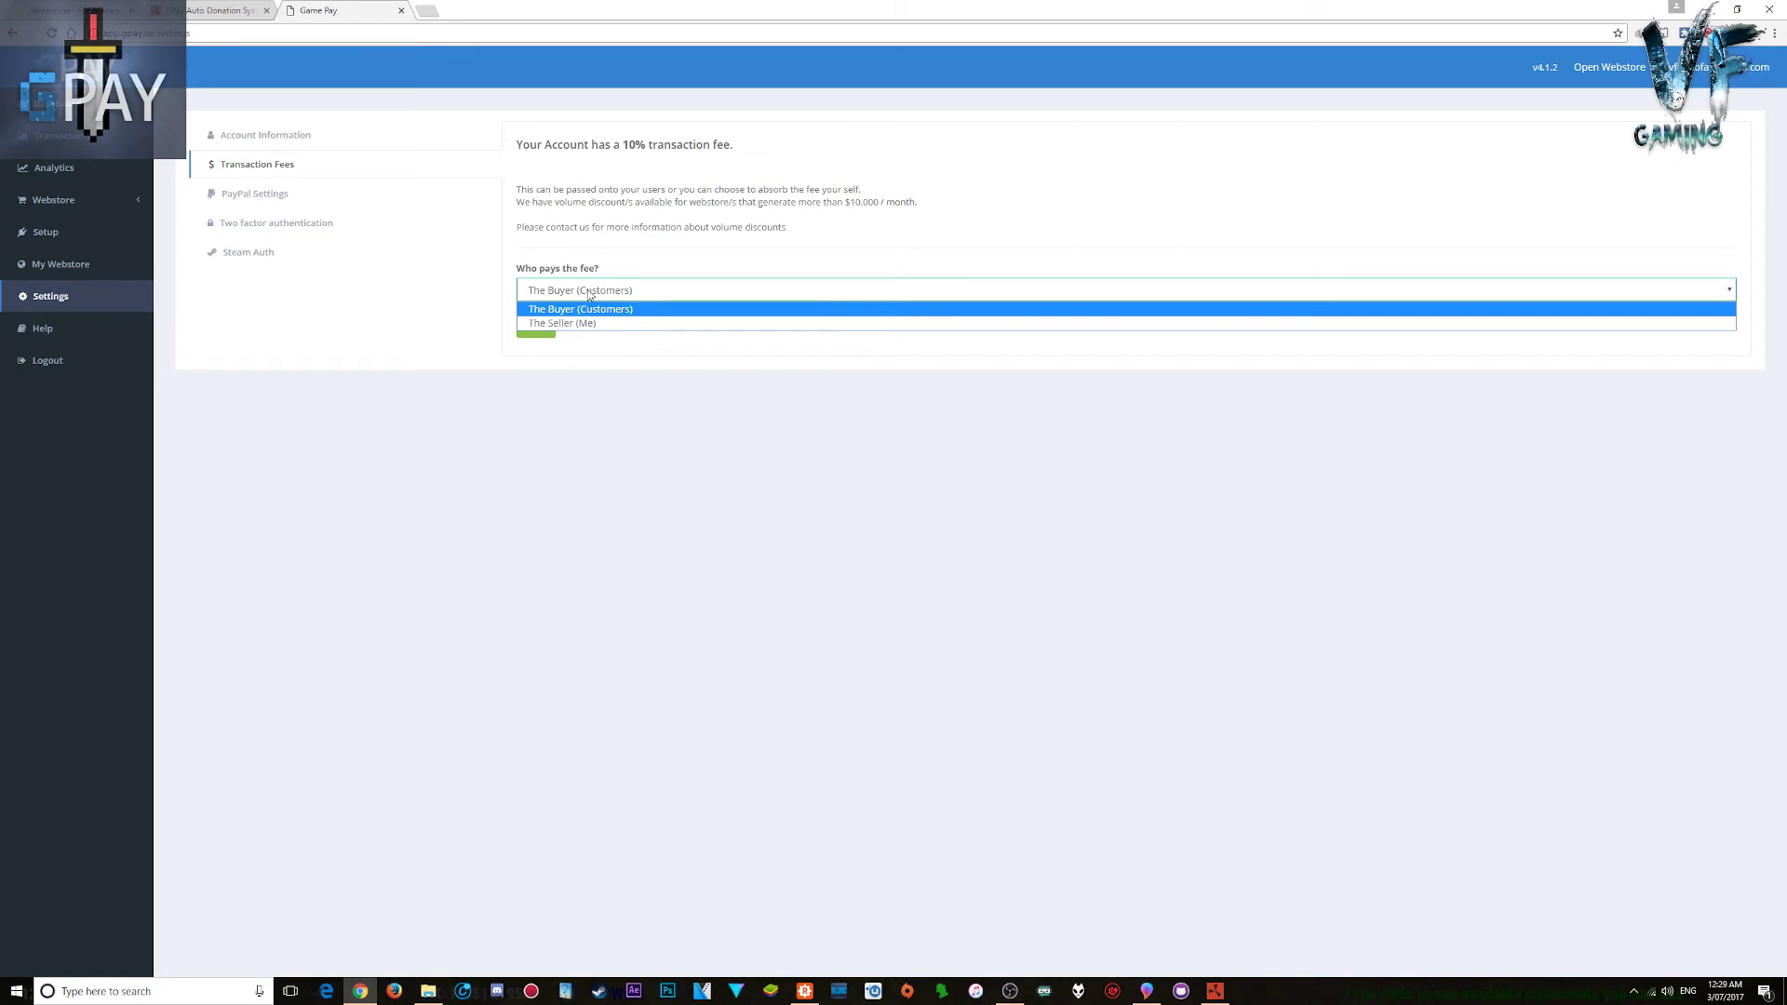
click(634, 313)
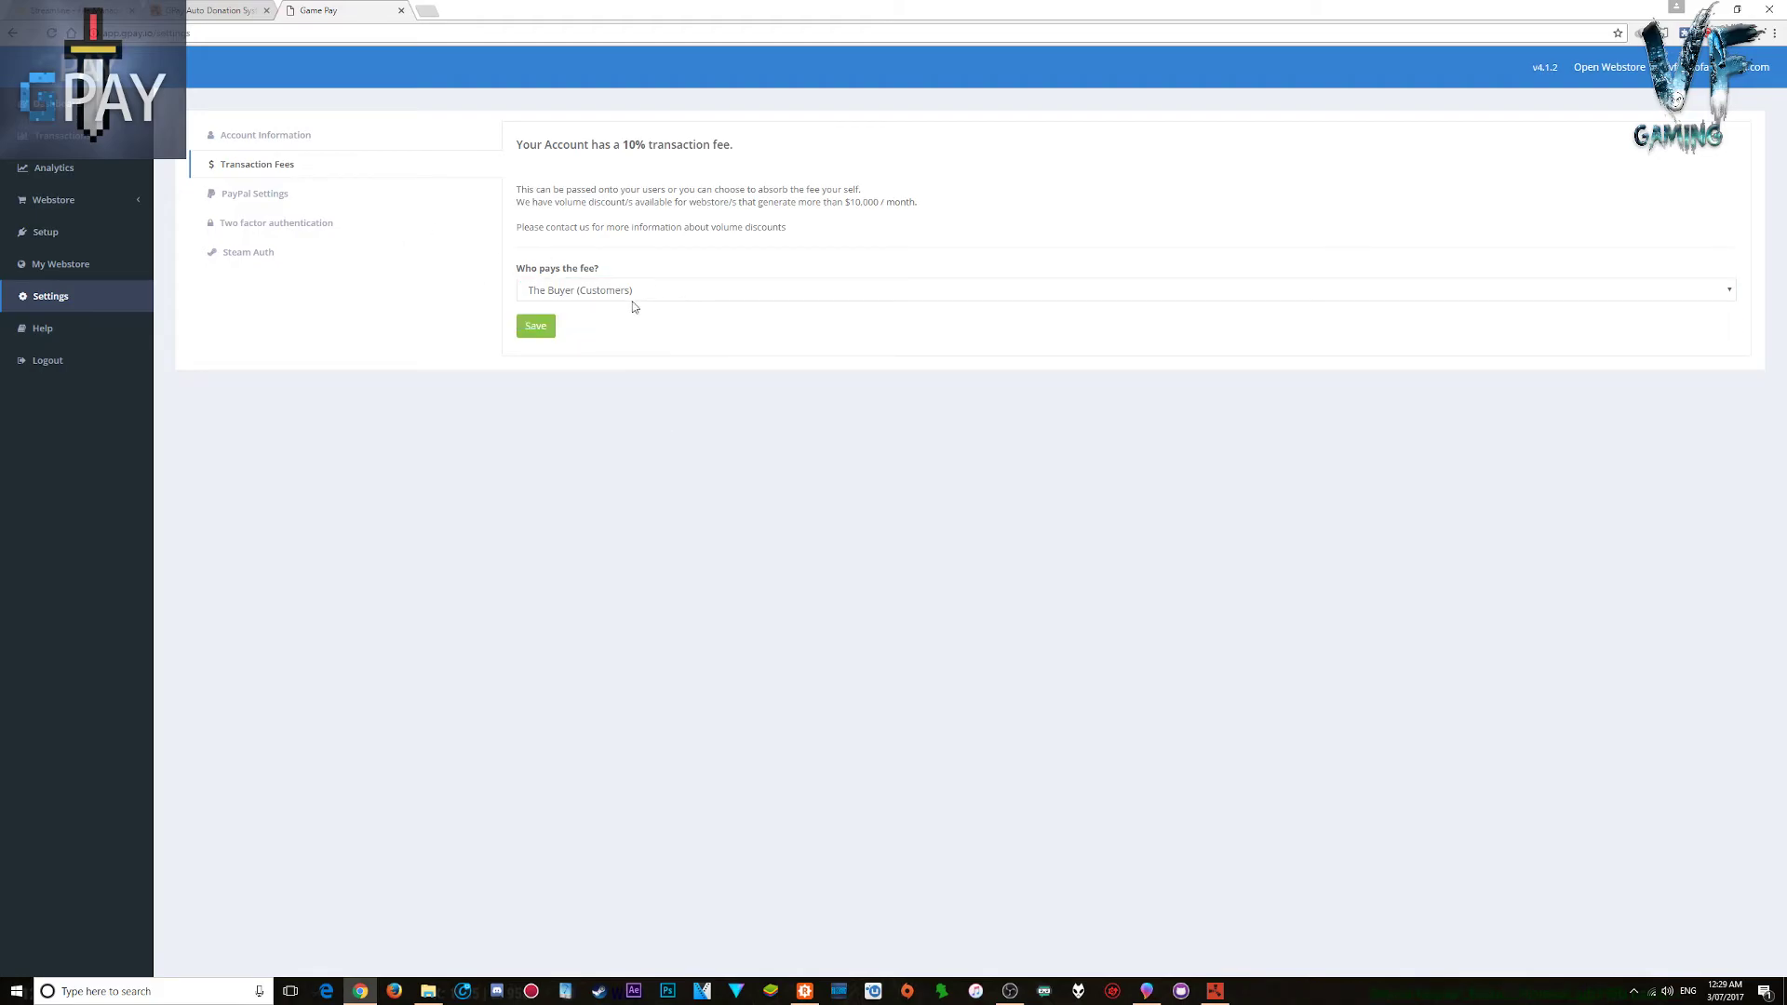
click(283, 202)
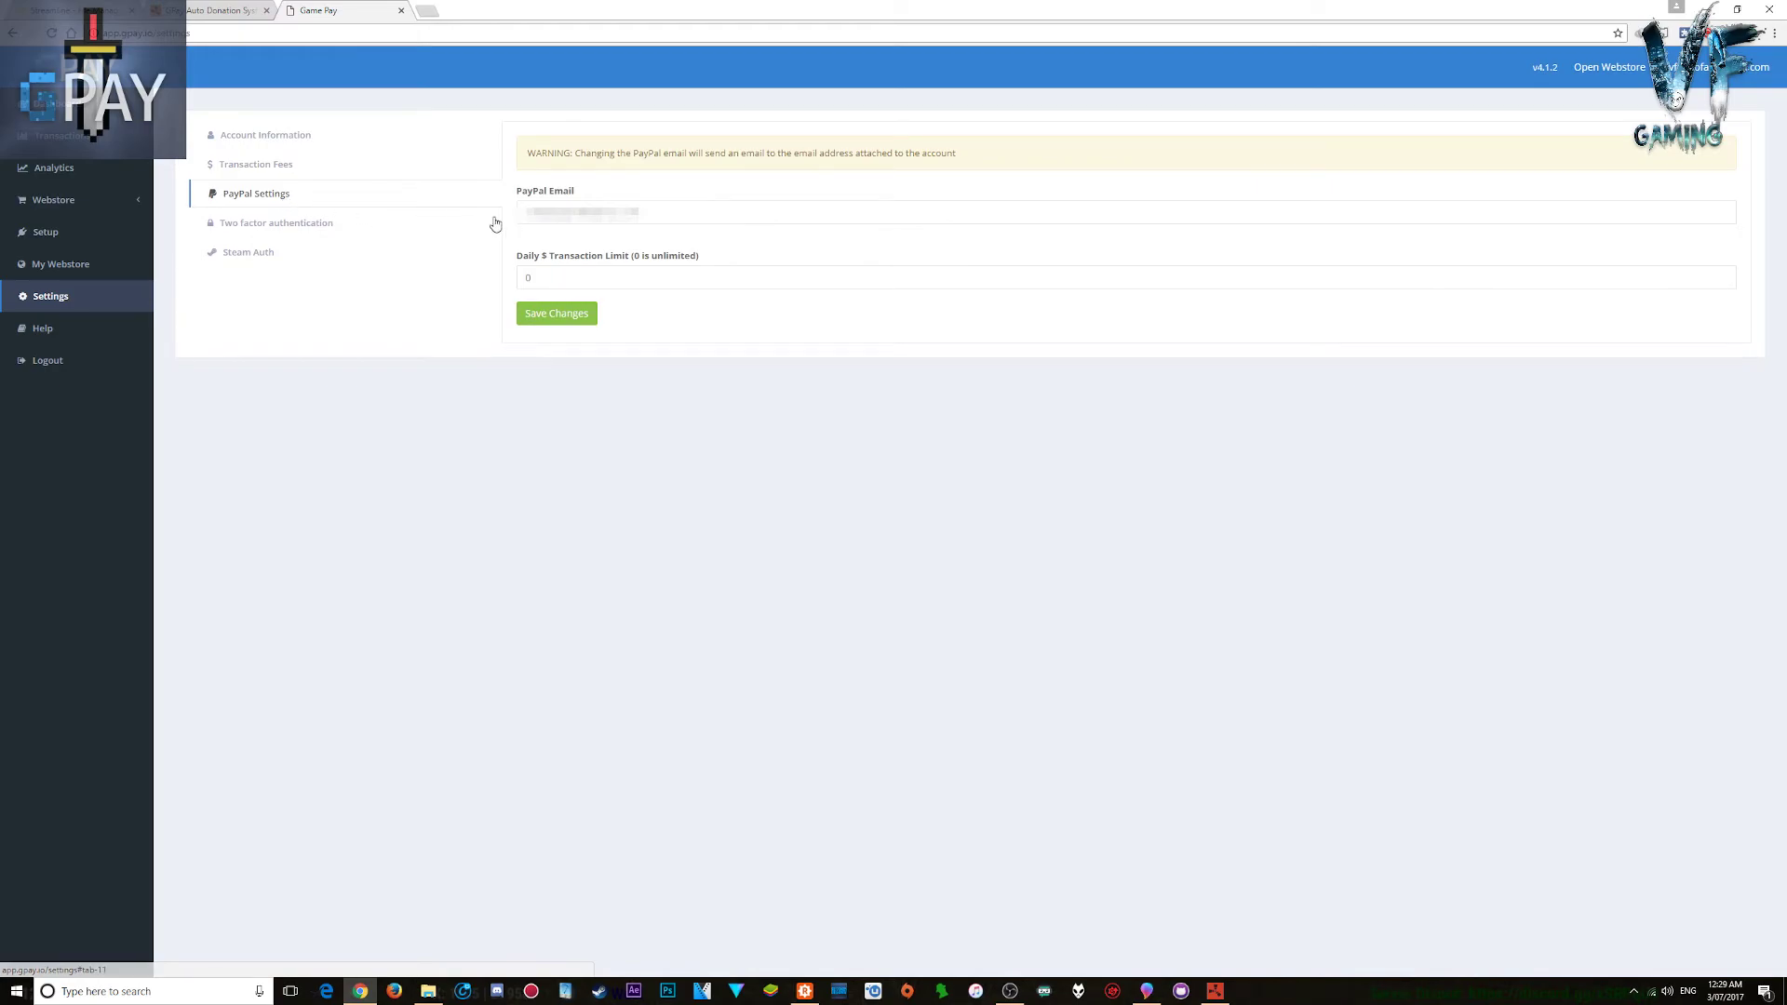
Step: Check two-factor and Steam Auth settings, keeping Steam authentication Enabled
click(293, 224)
click(267, 254)
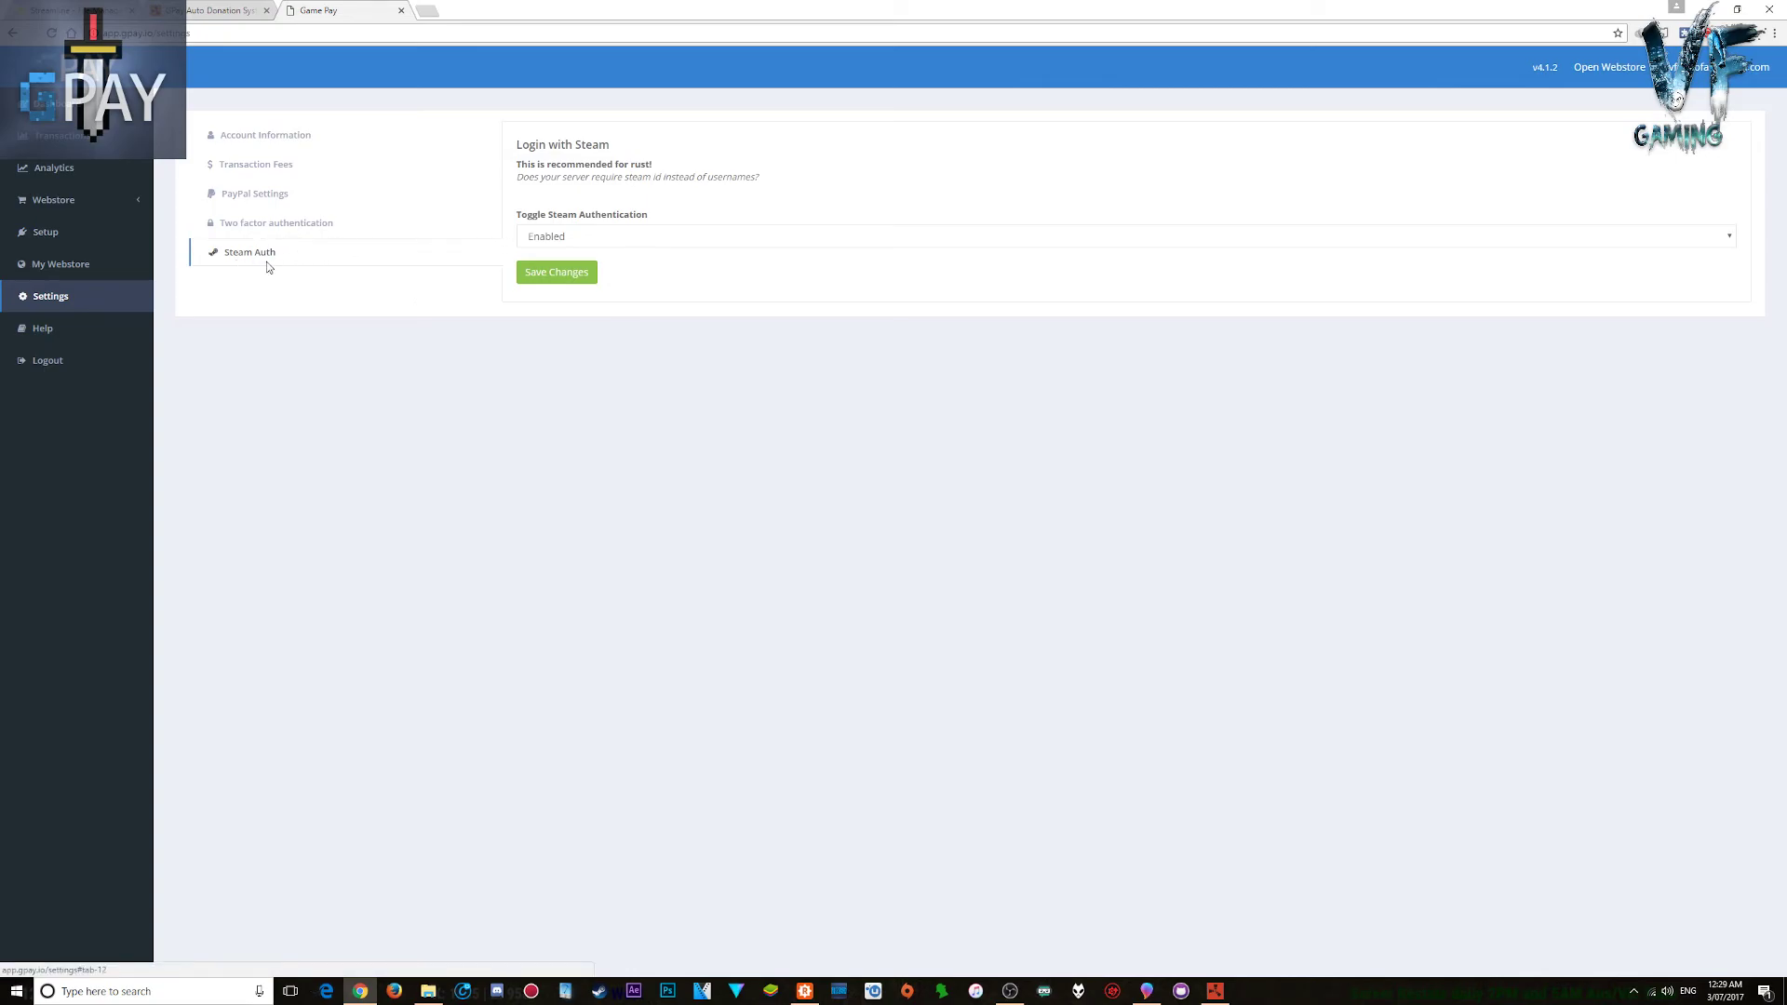
click(568, 236)
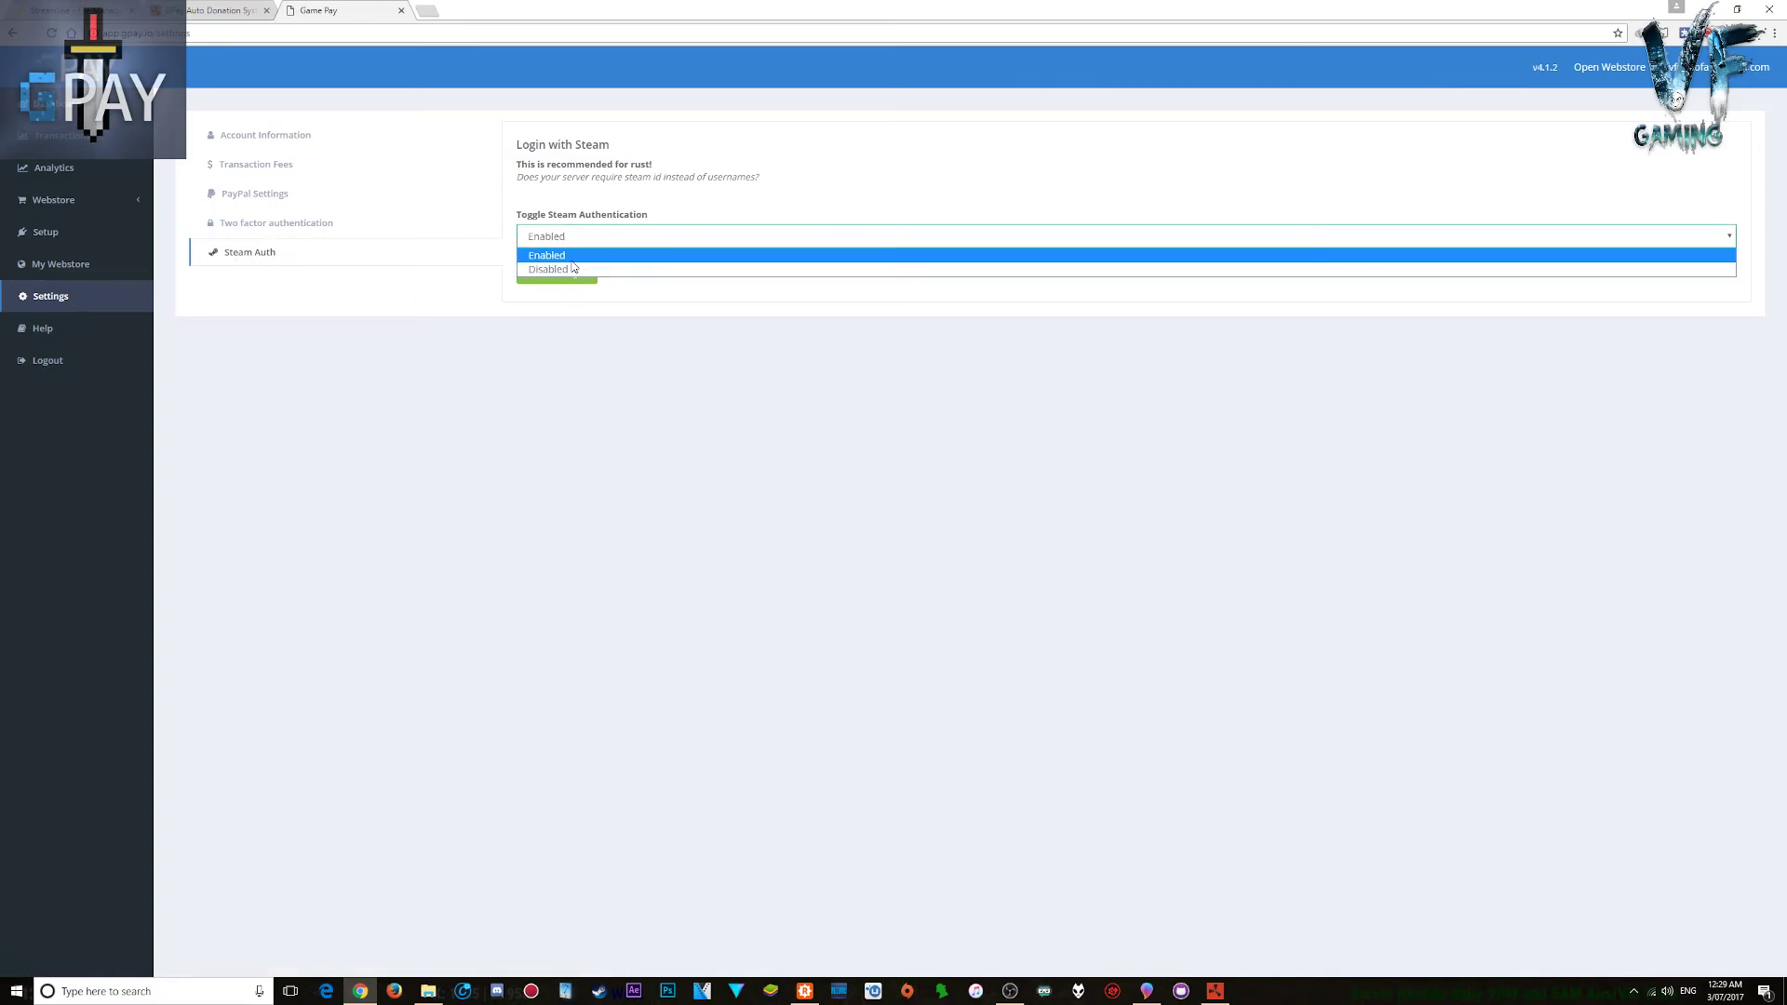
click(573, 257)
click(757, 657)
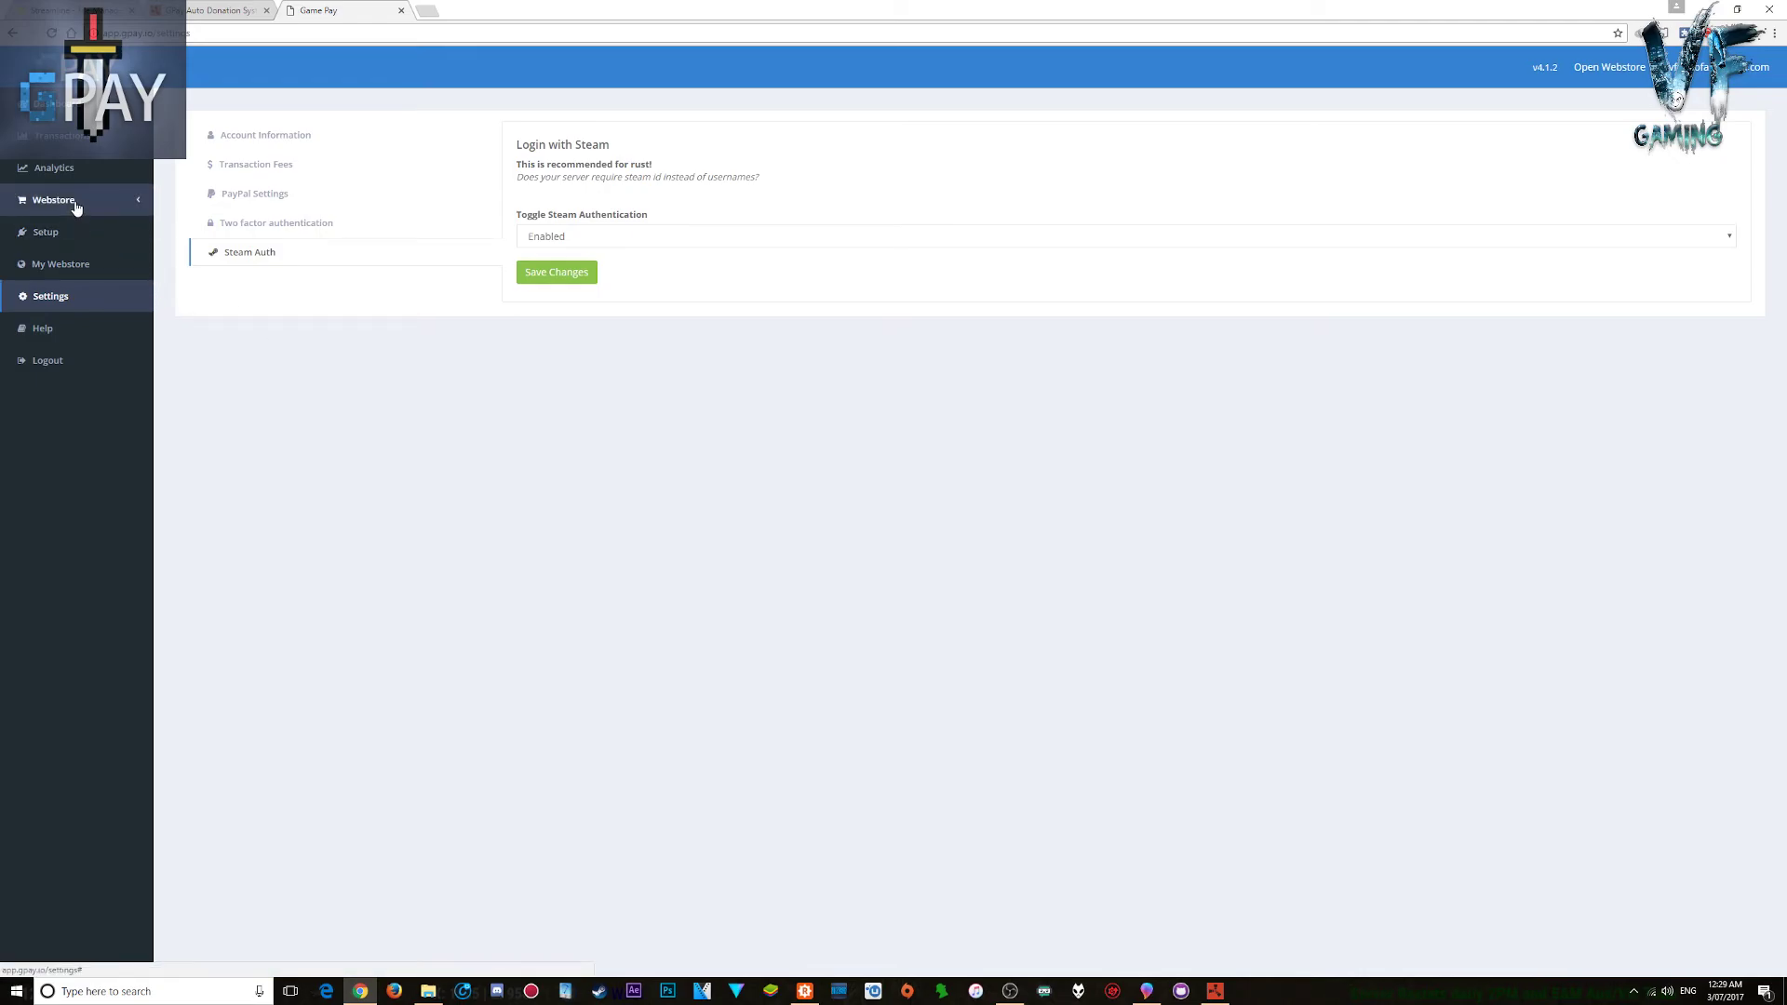
Step: Open Webstore Information and confirm the website address is app.gpay.io/store/rustbangers
click(77, 207)
click(79, 251)
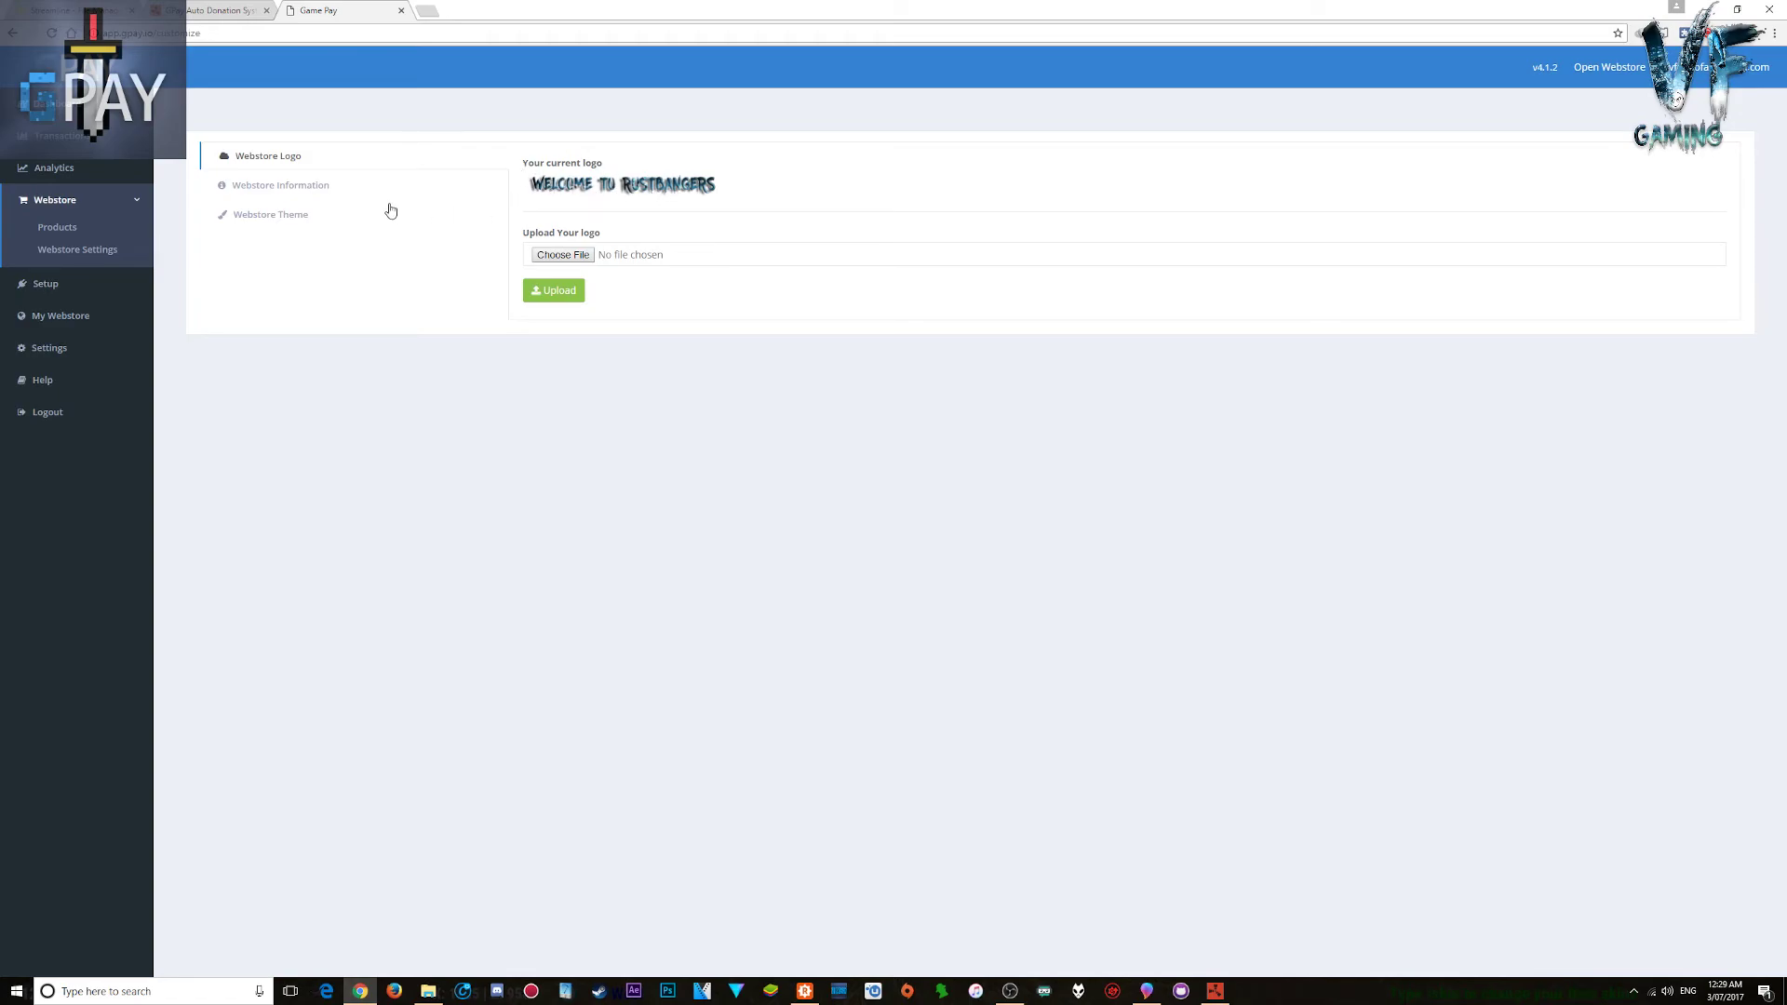
click(315, 193)
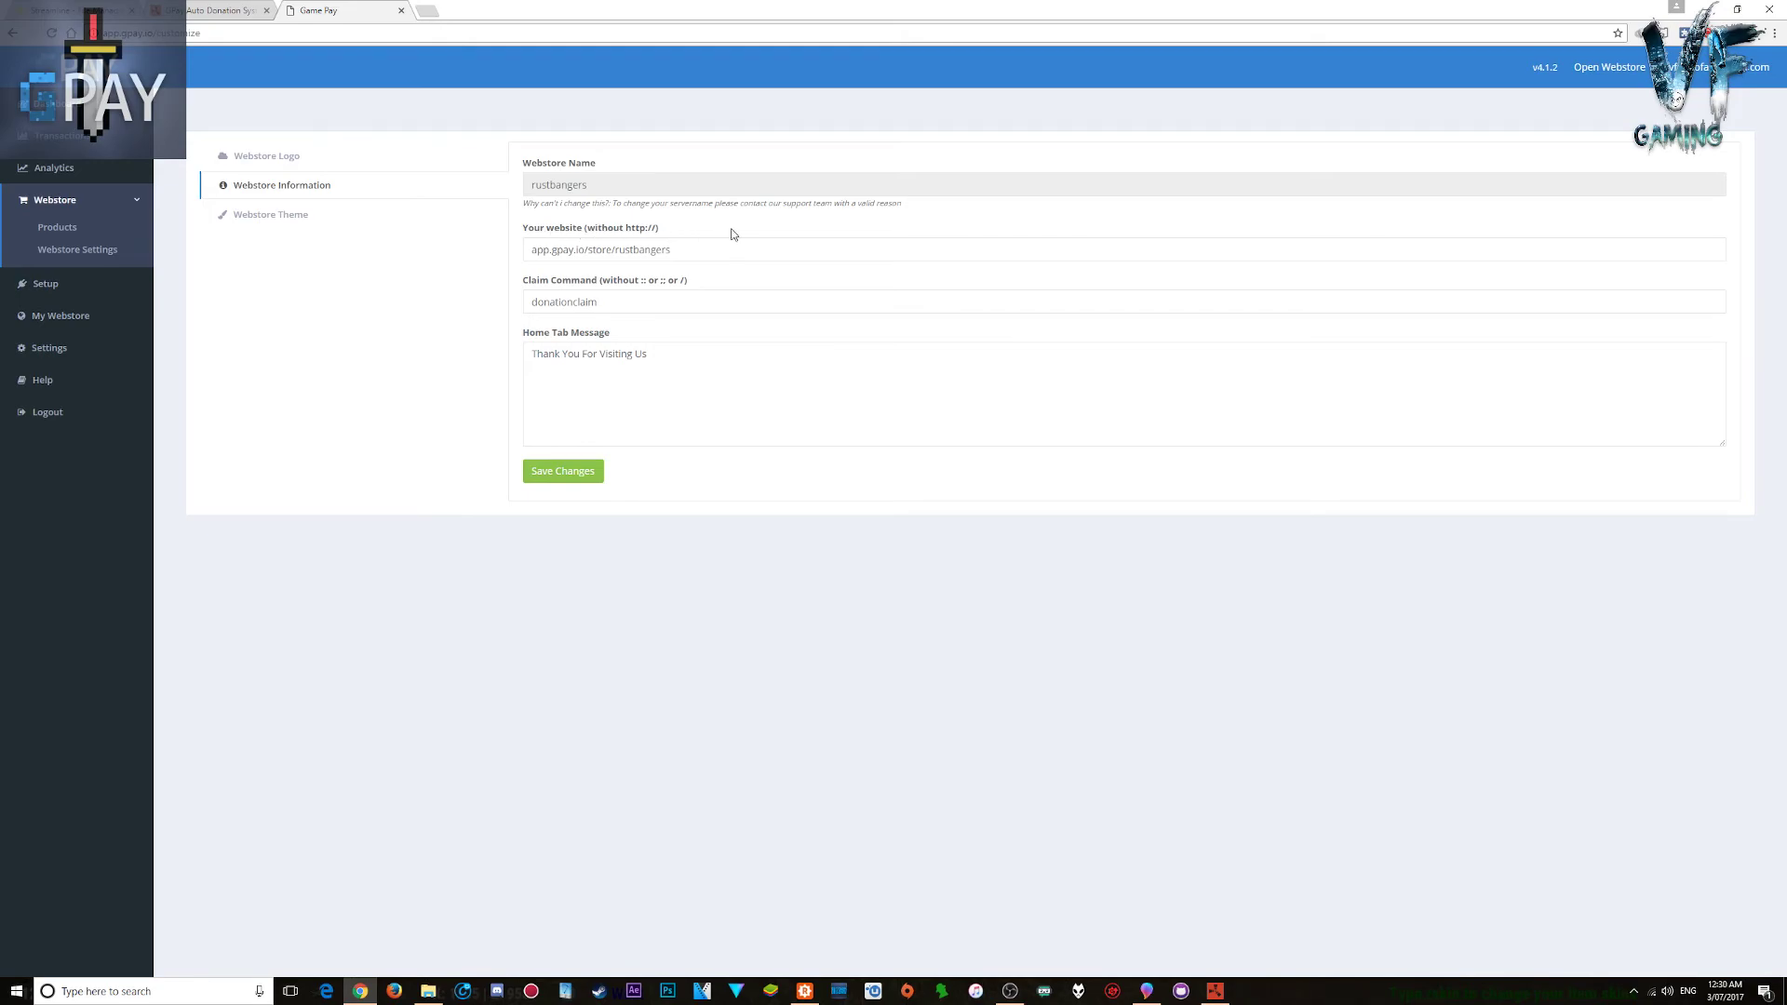
click(723, 256)
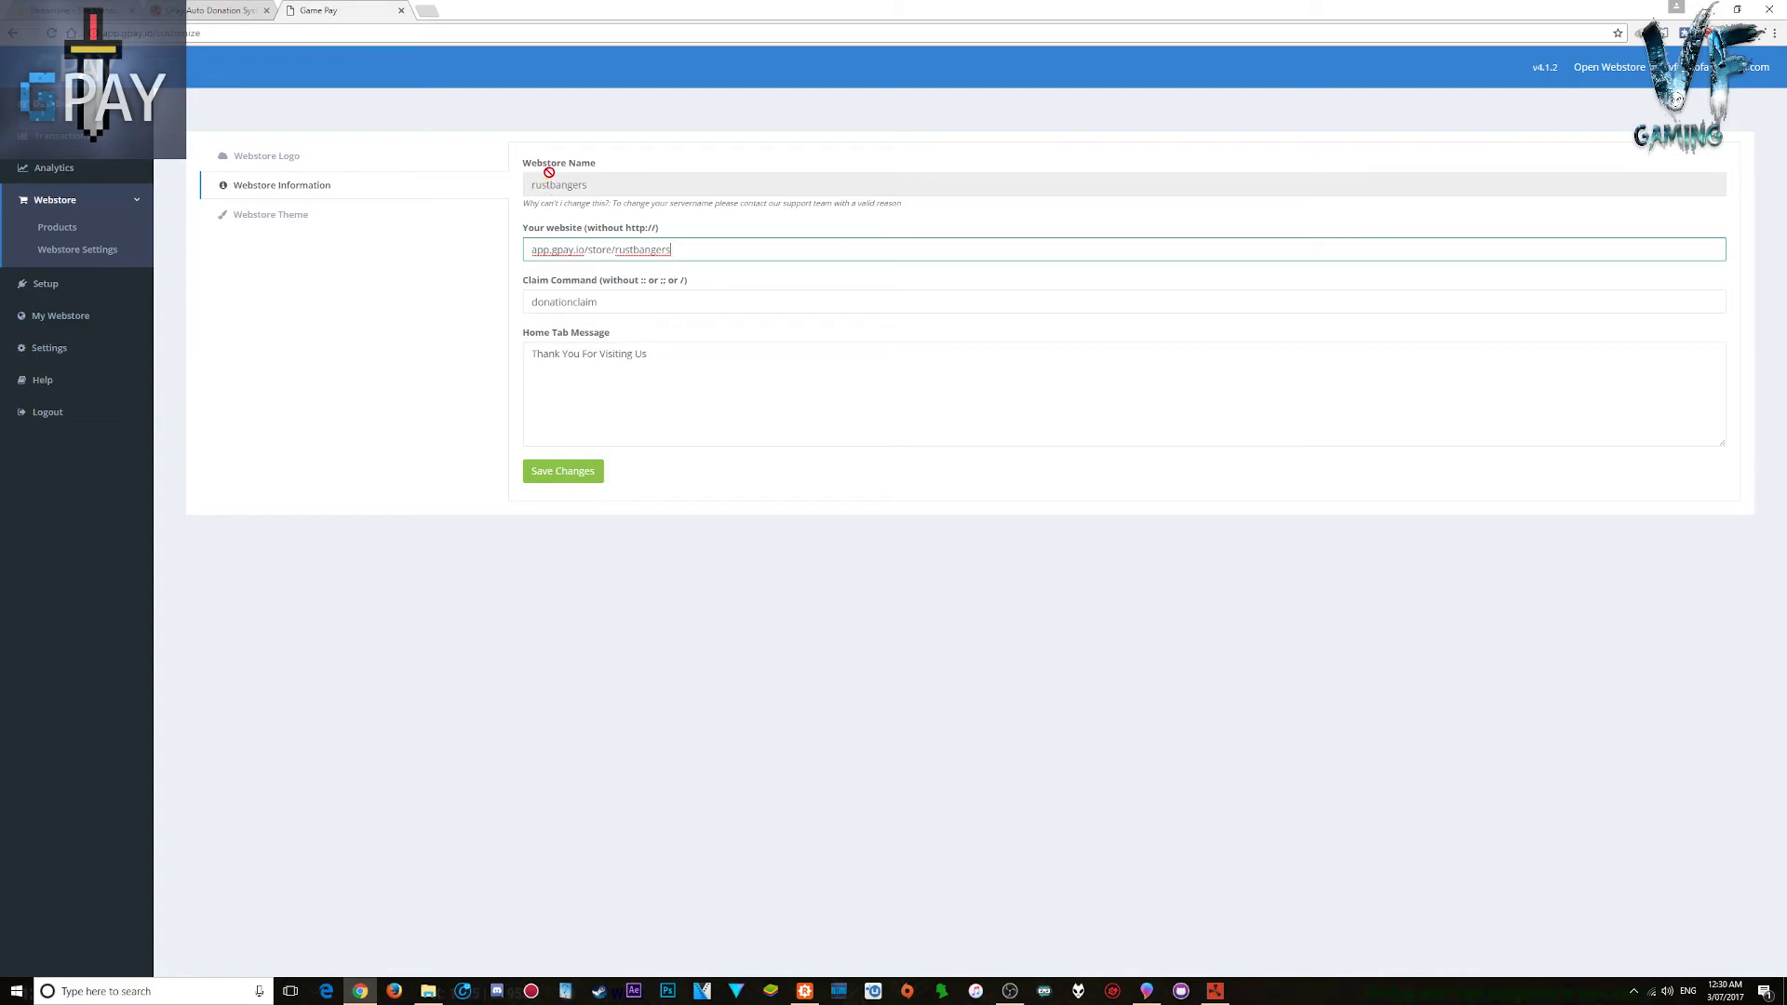
click(603, 184)
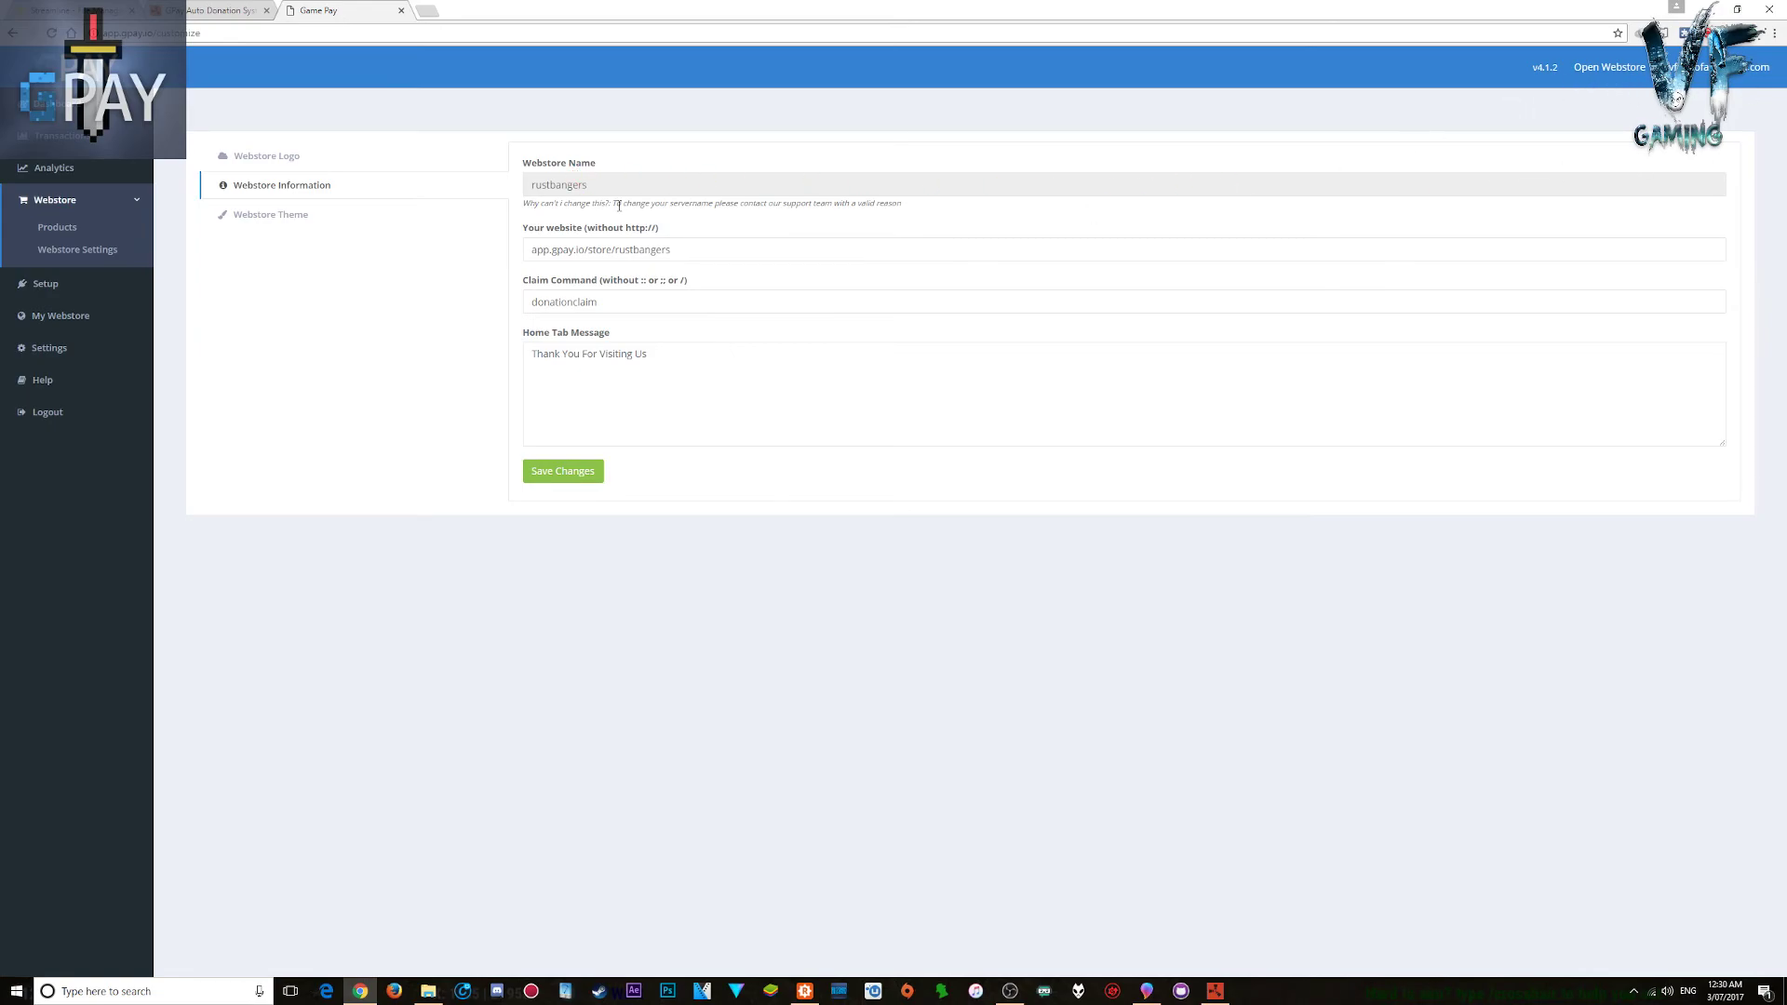
click(693, 250)
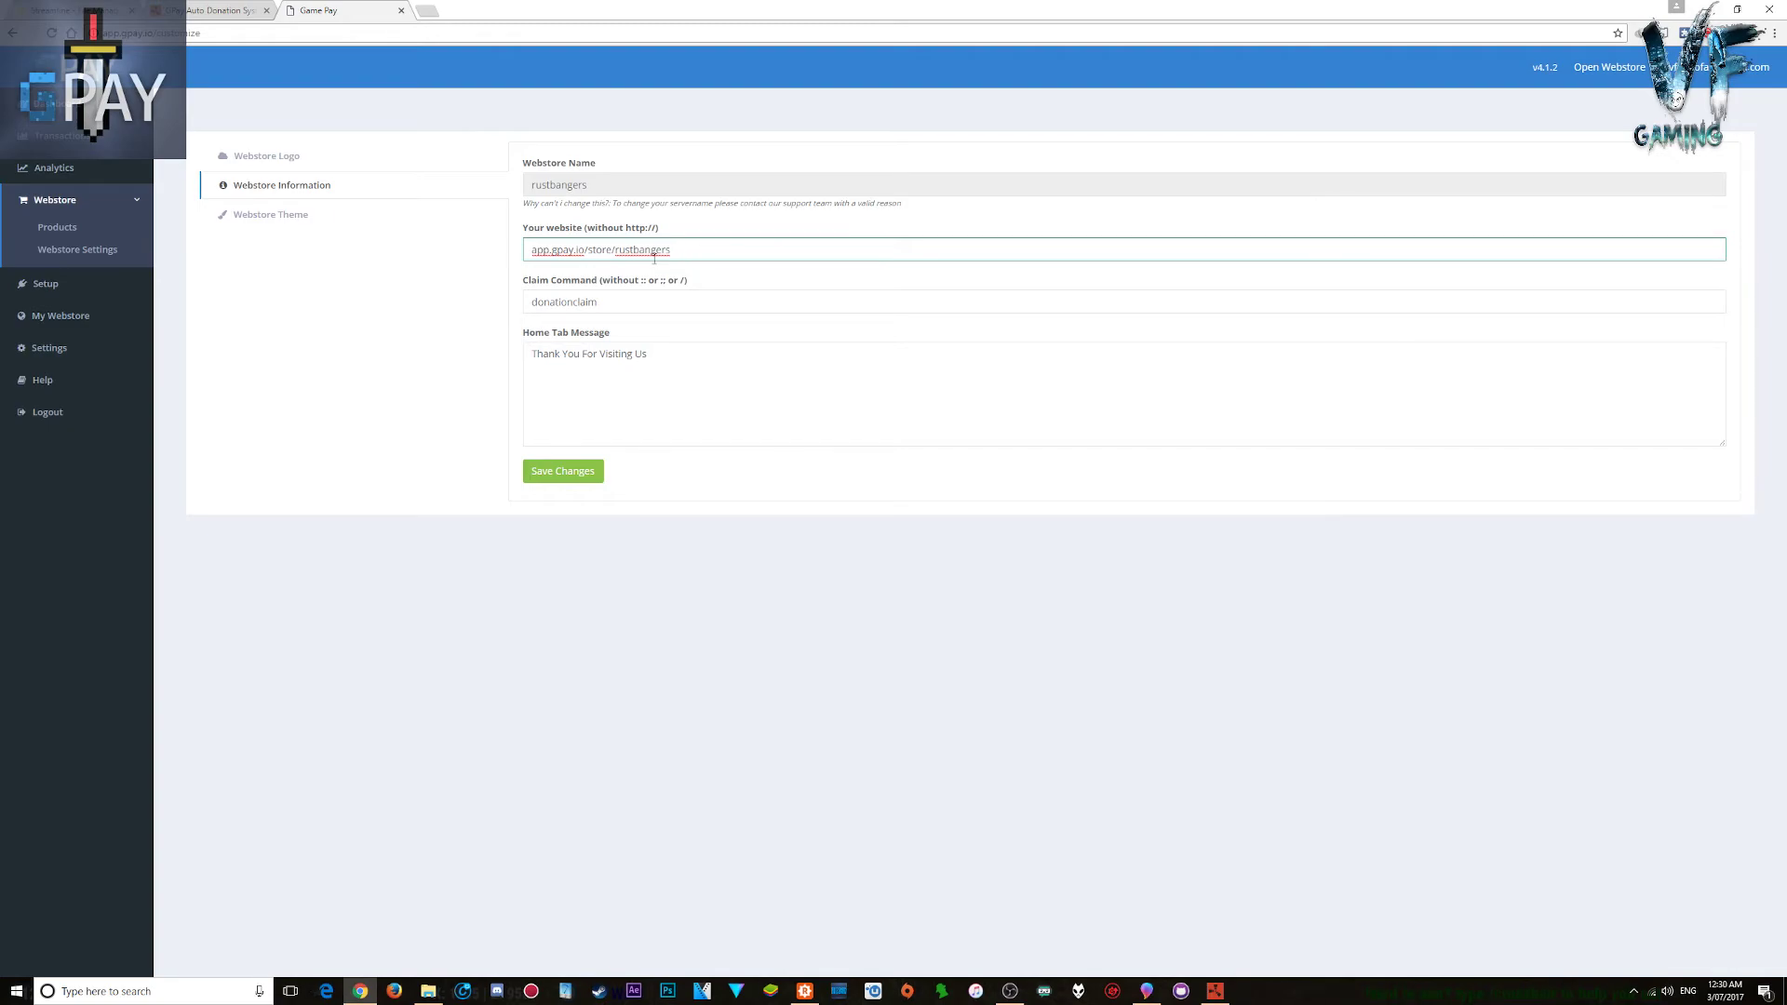
Step: Close the GPay.json config without saving and open the oxide\lang\en folder
click(39, 12)
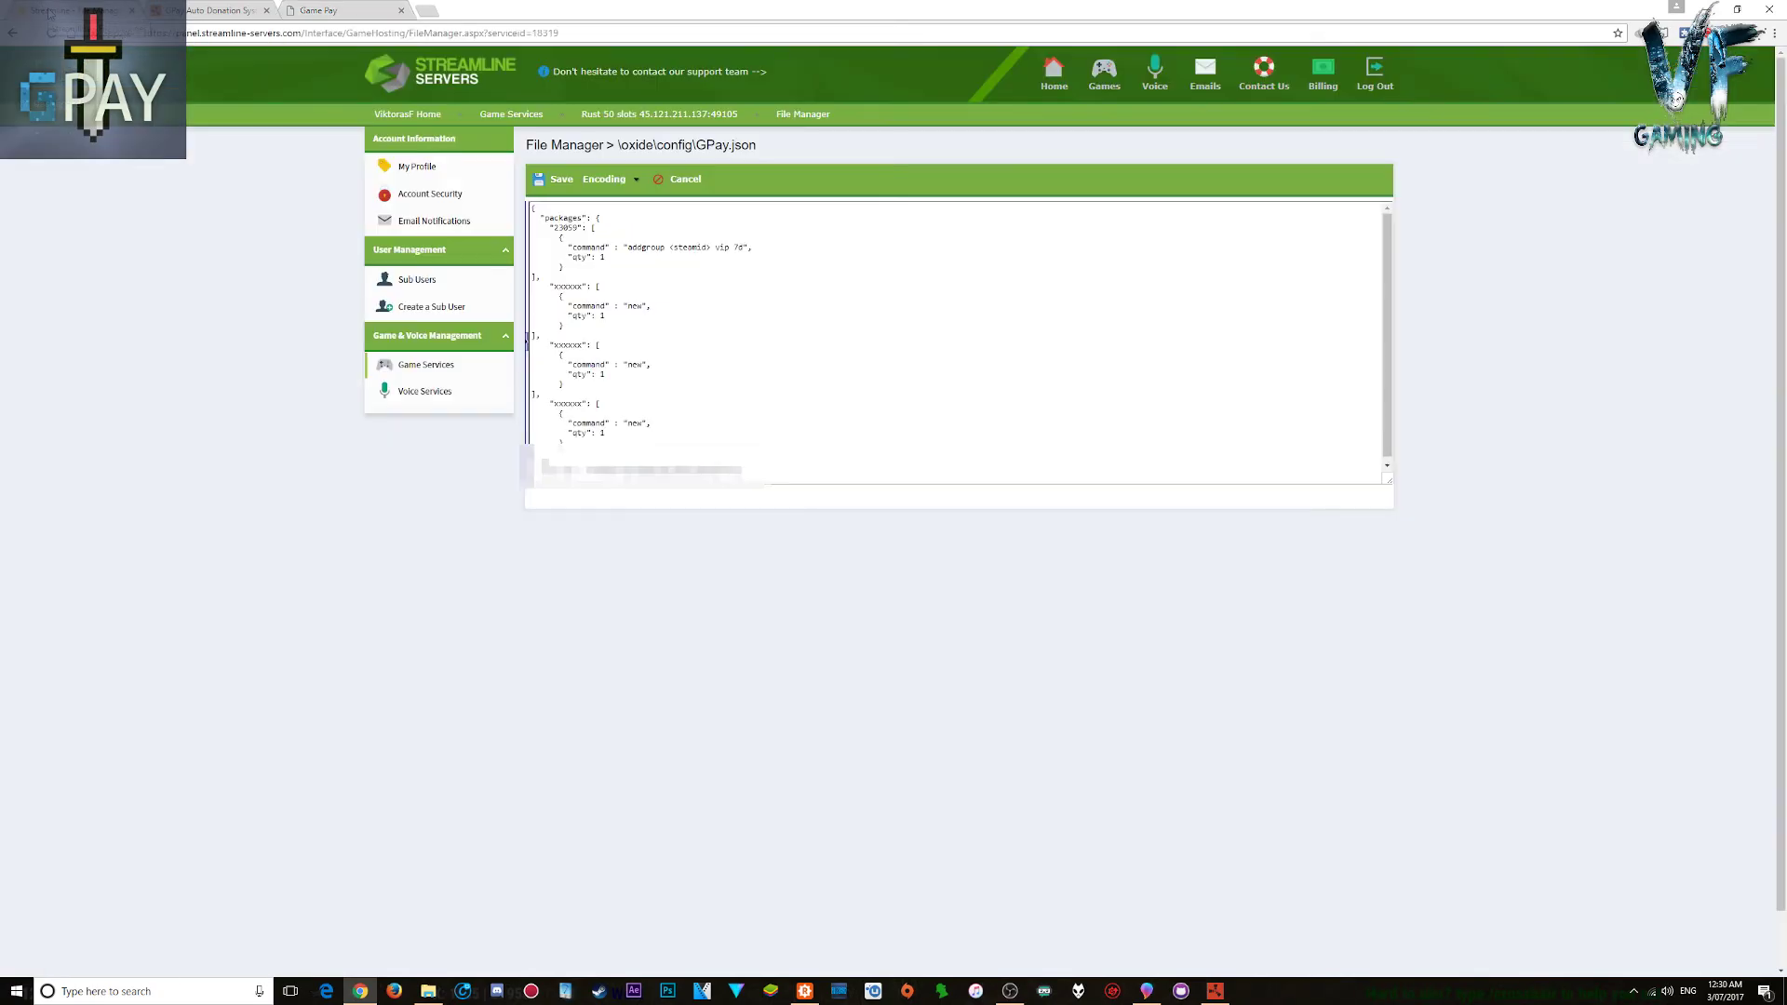
click(685, 180)
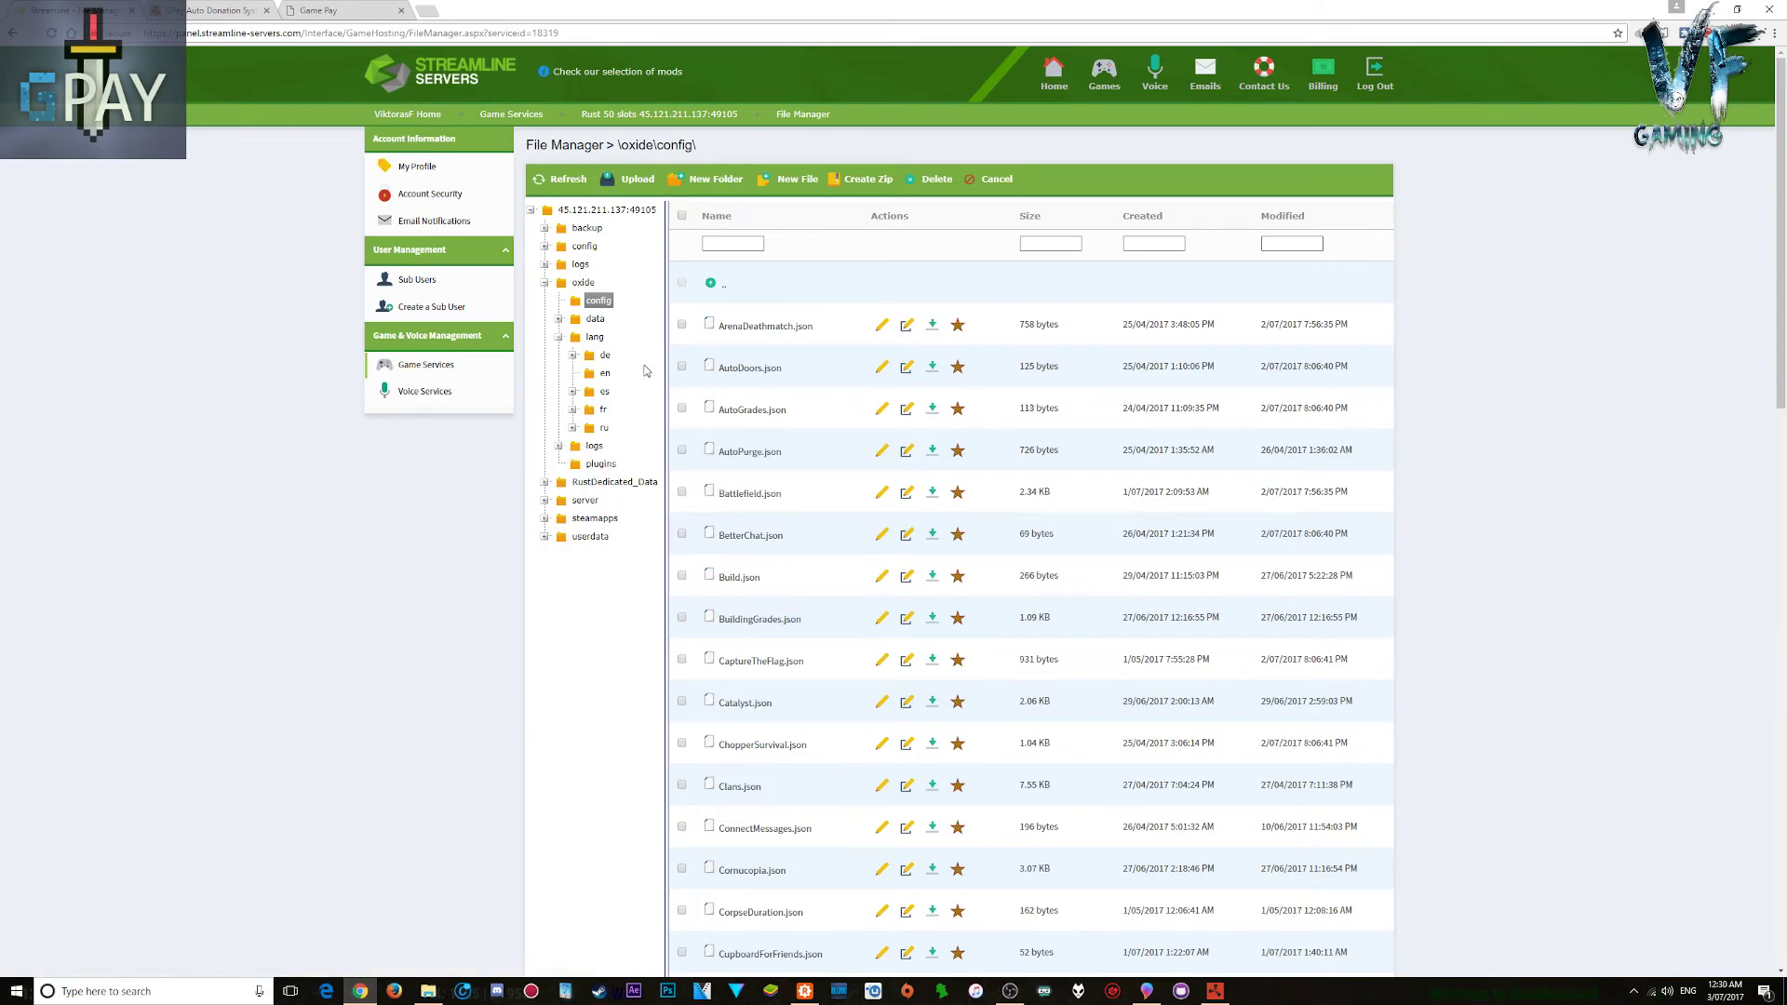
click(592, 338)
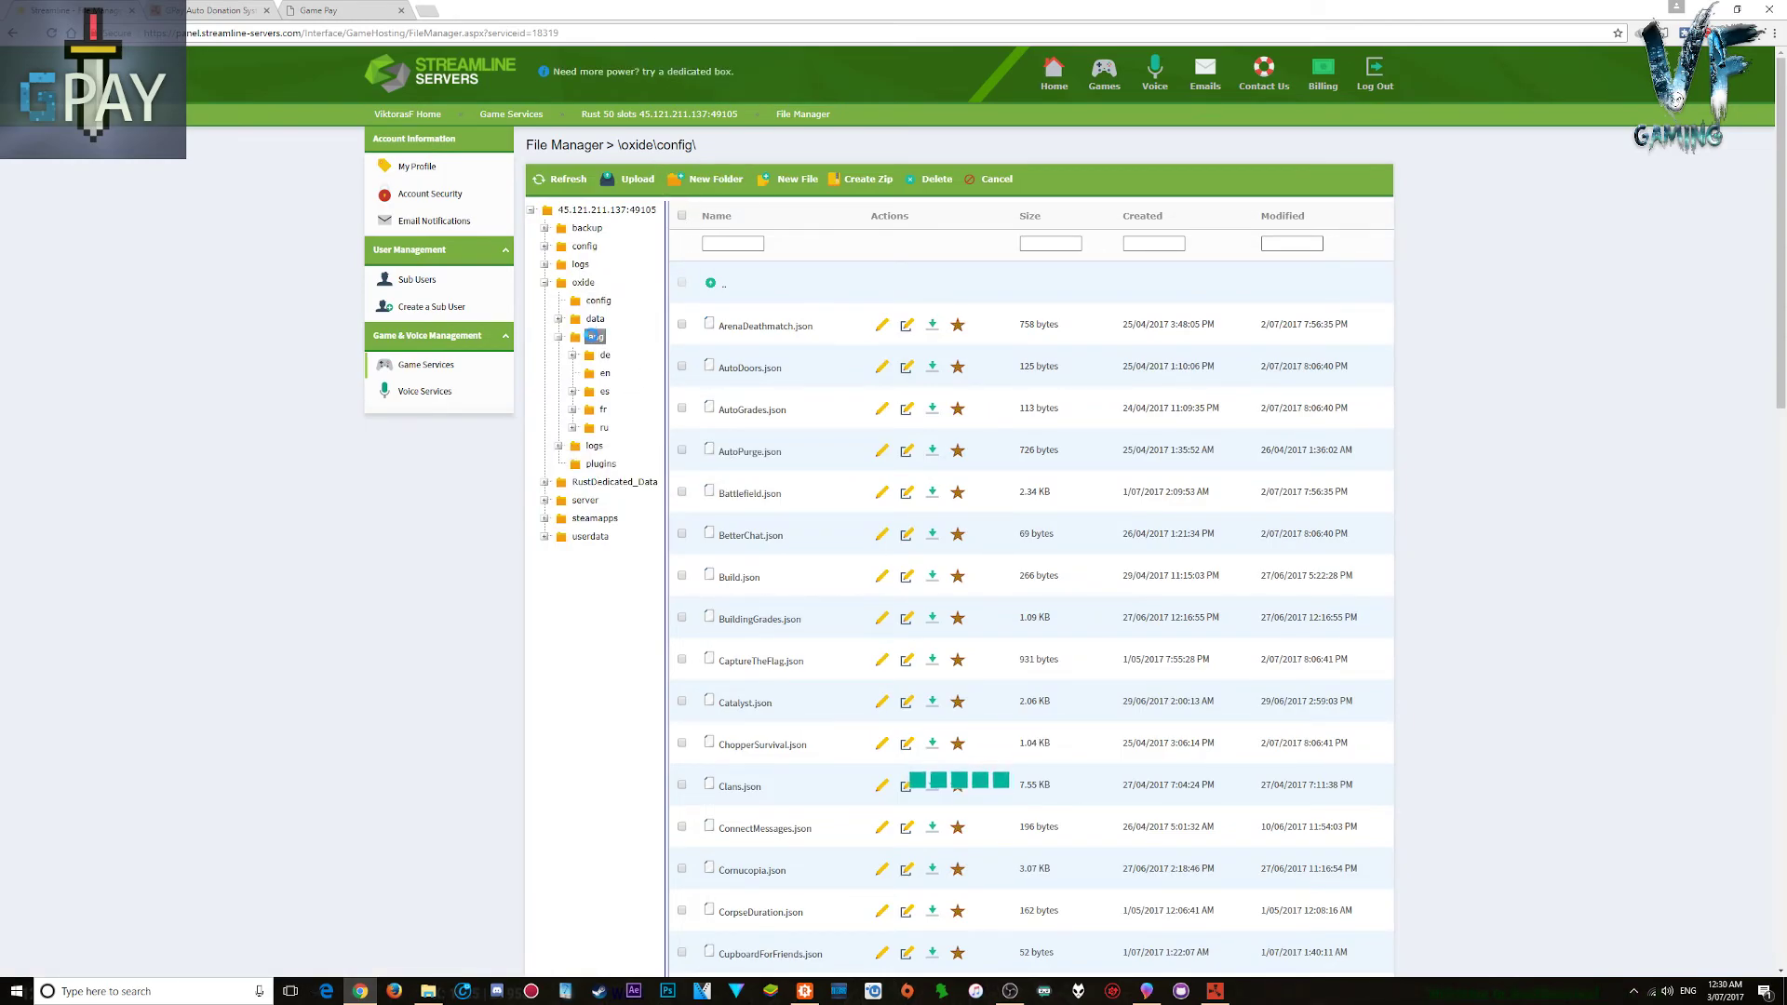
double_click(727, 370)
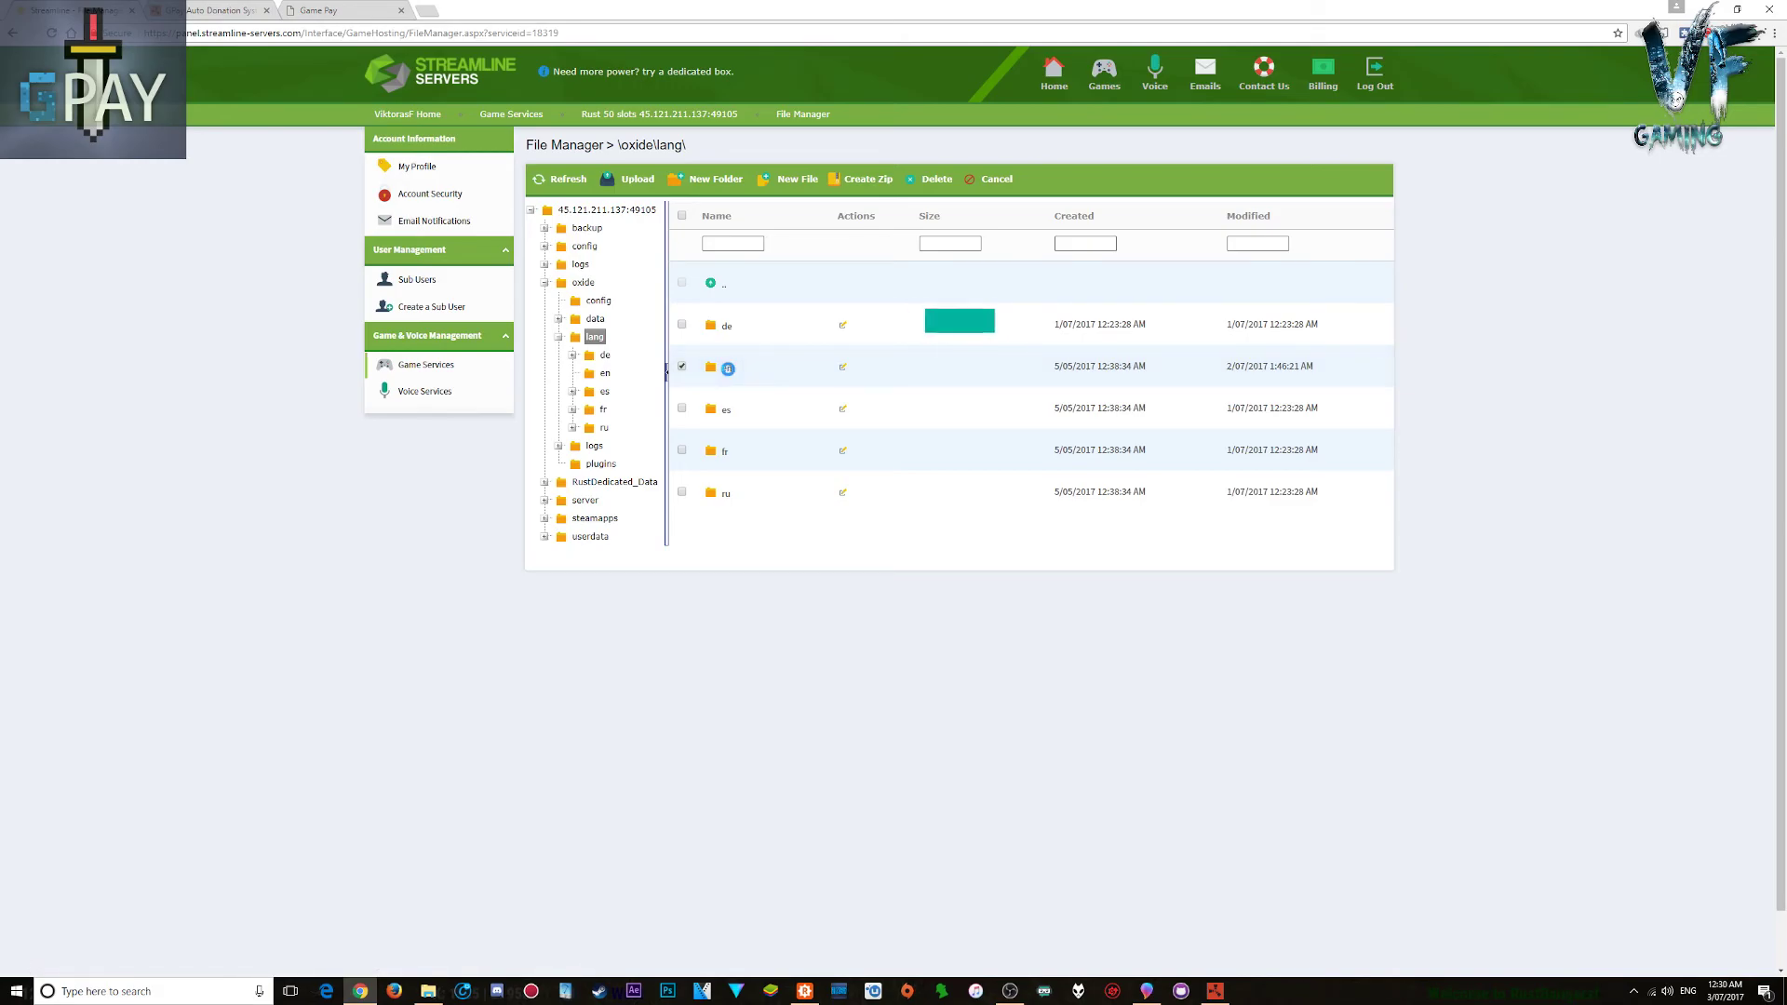
scroll(786, 409, down, 3)
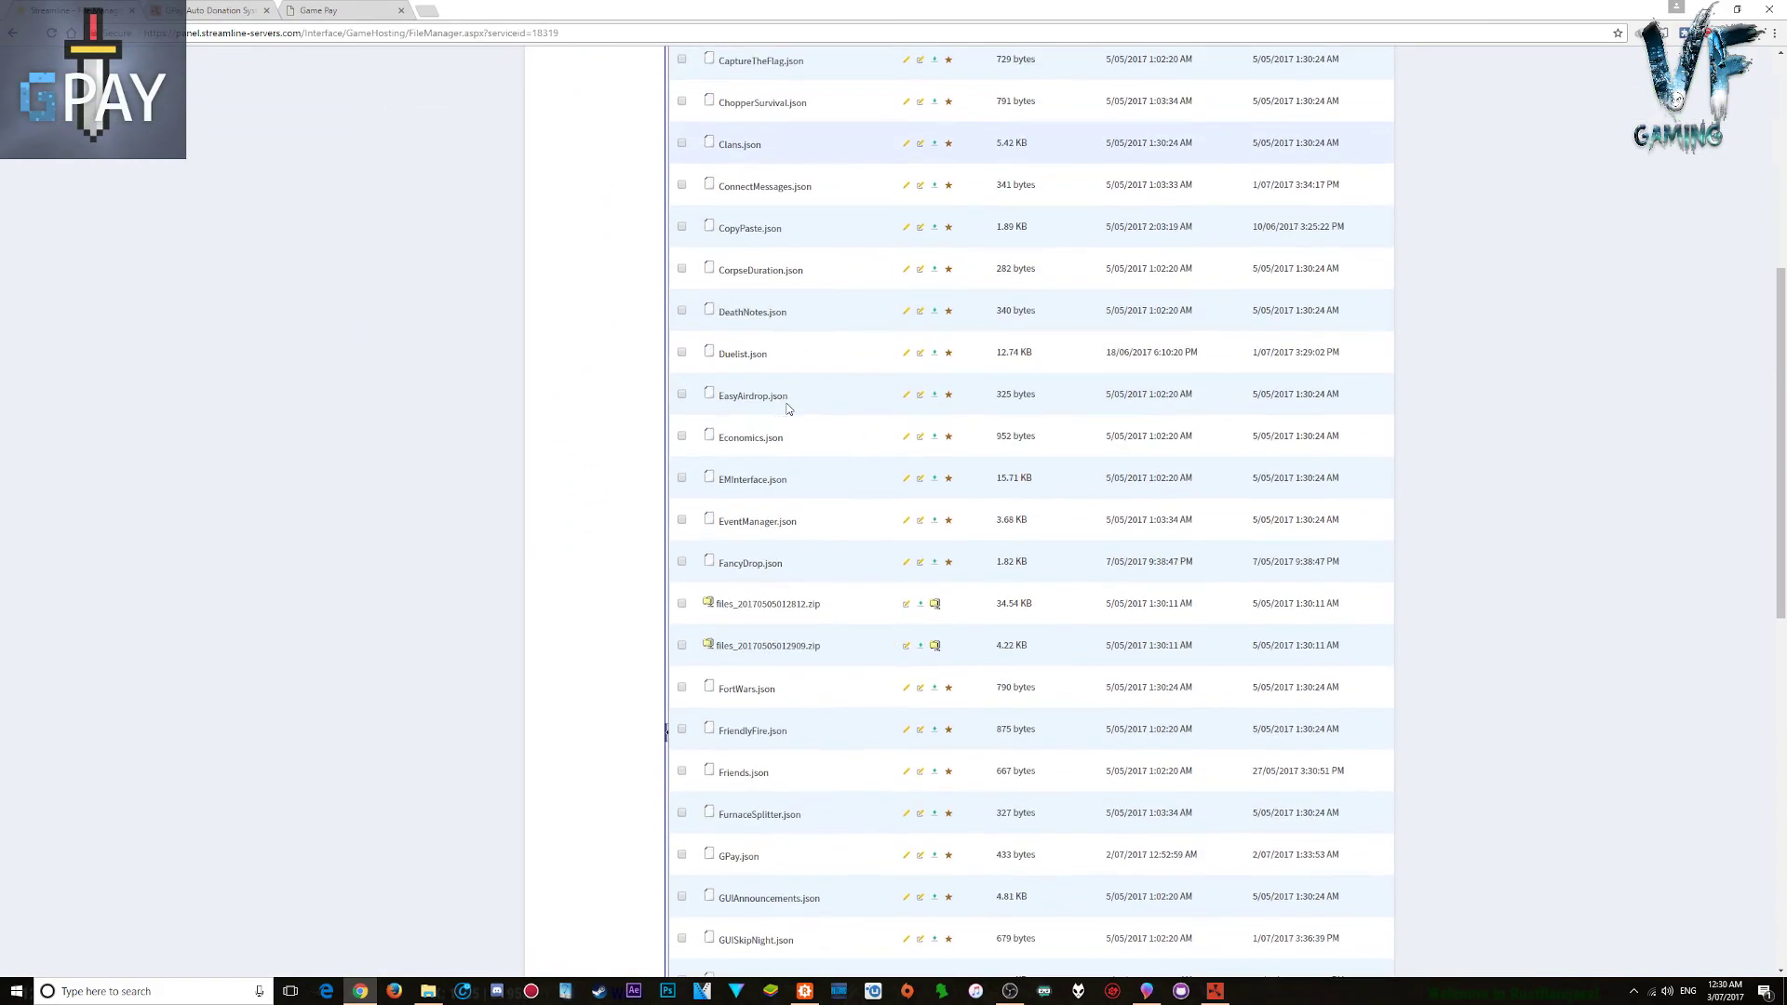
scroll(786, 409, down, 3)
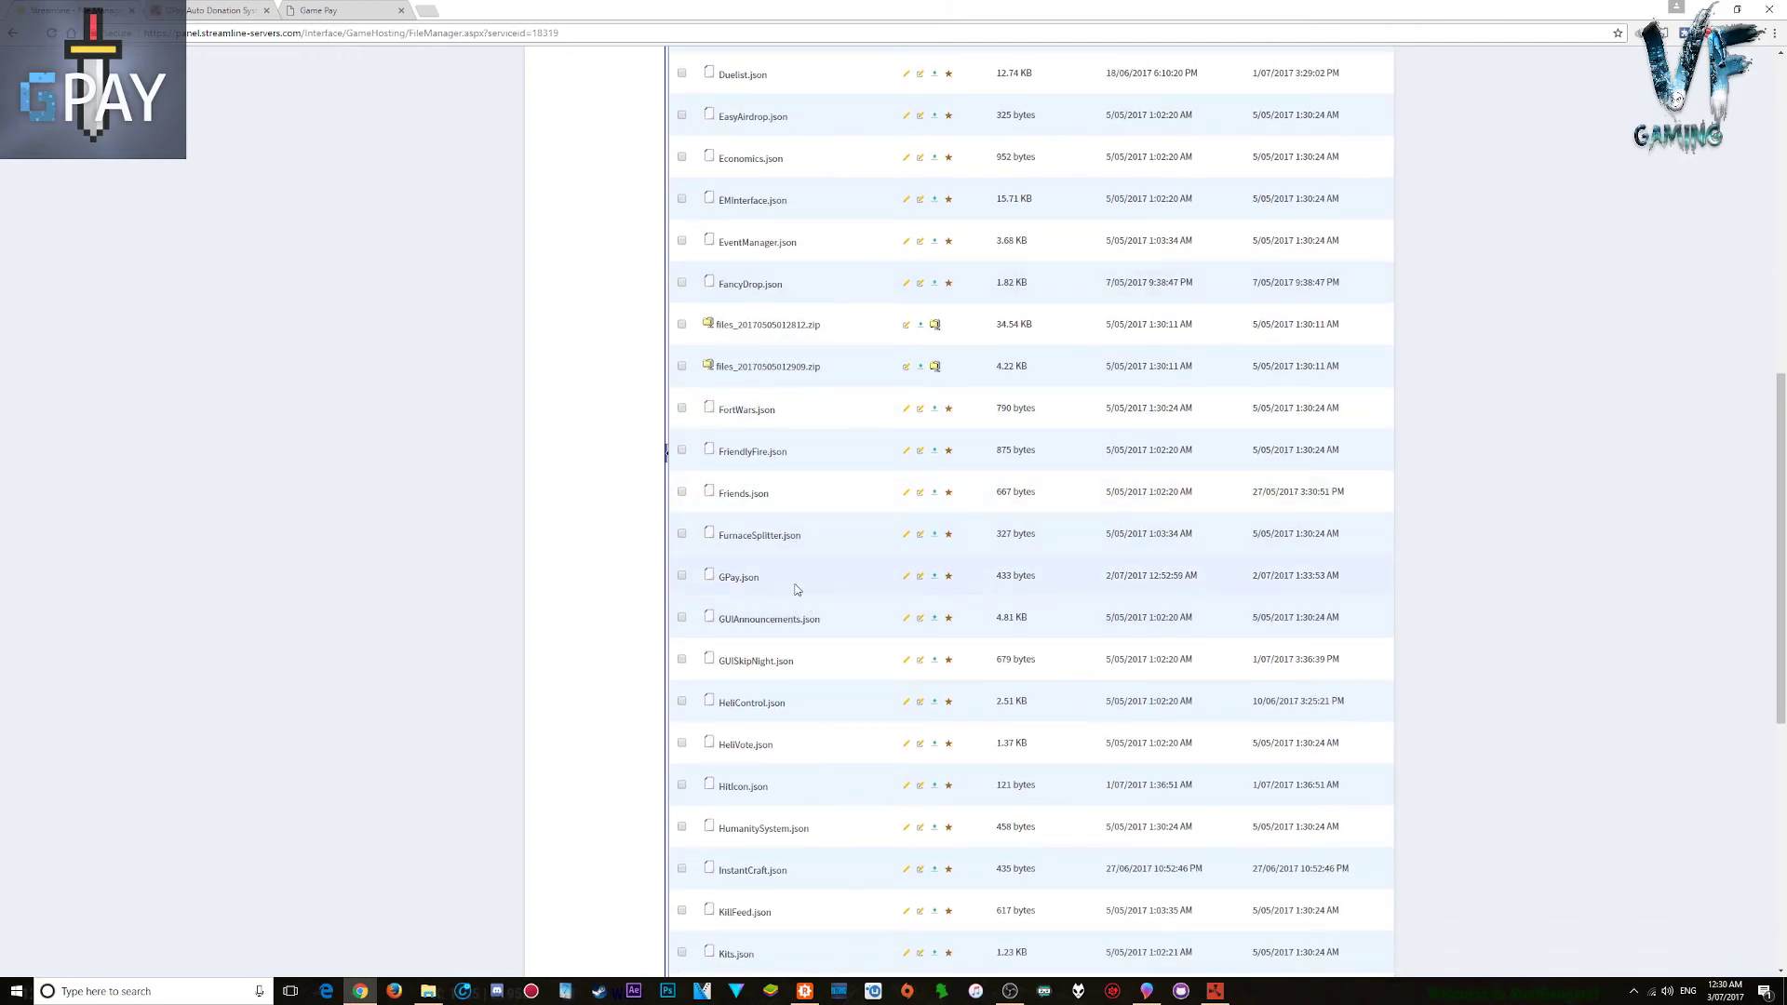
Step: Check that the en GPay.json DonationLink points to the rustbangers store, closing it unchanged
click(906, 575)
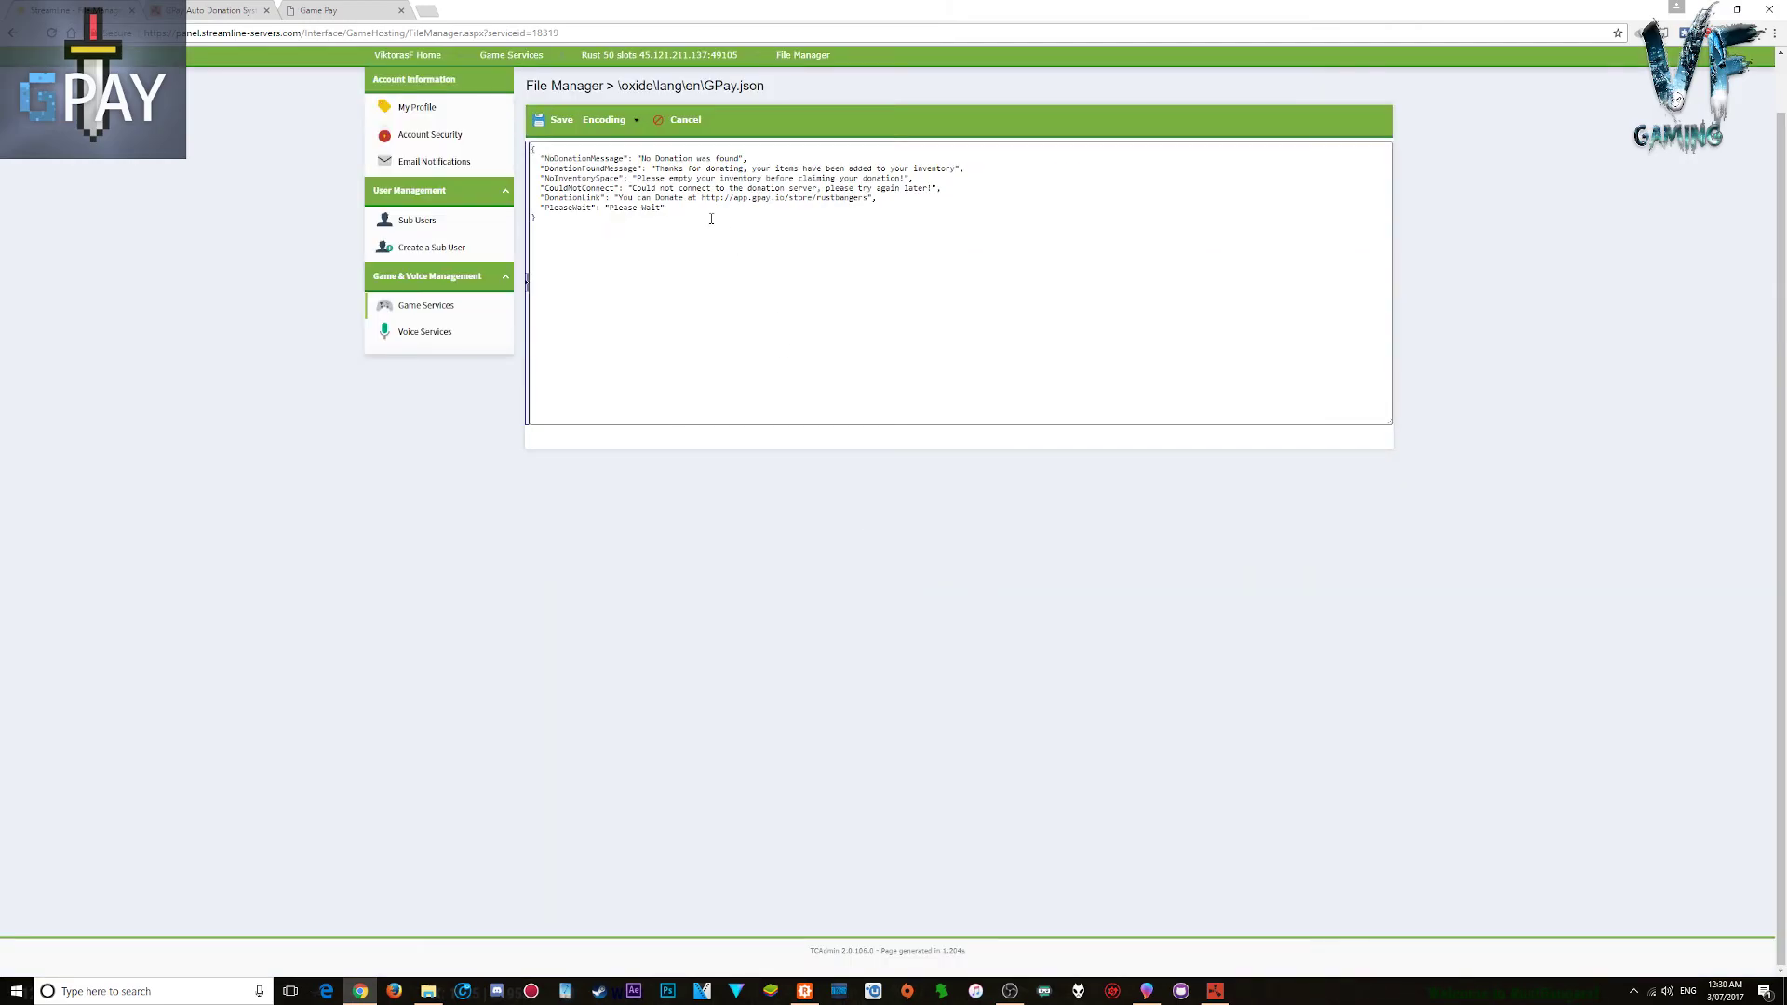
click(776, 199)
drag(702, 199, 867, 198)
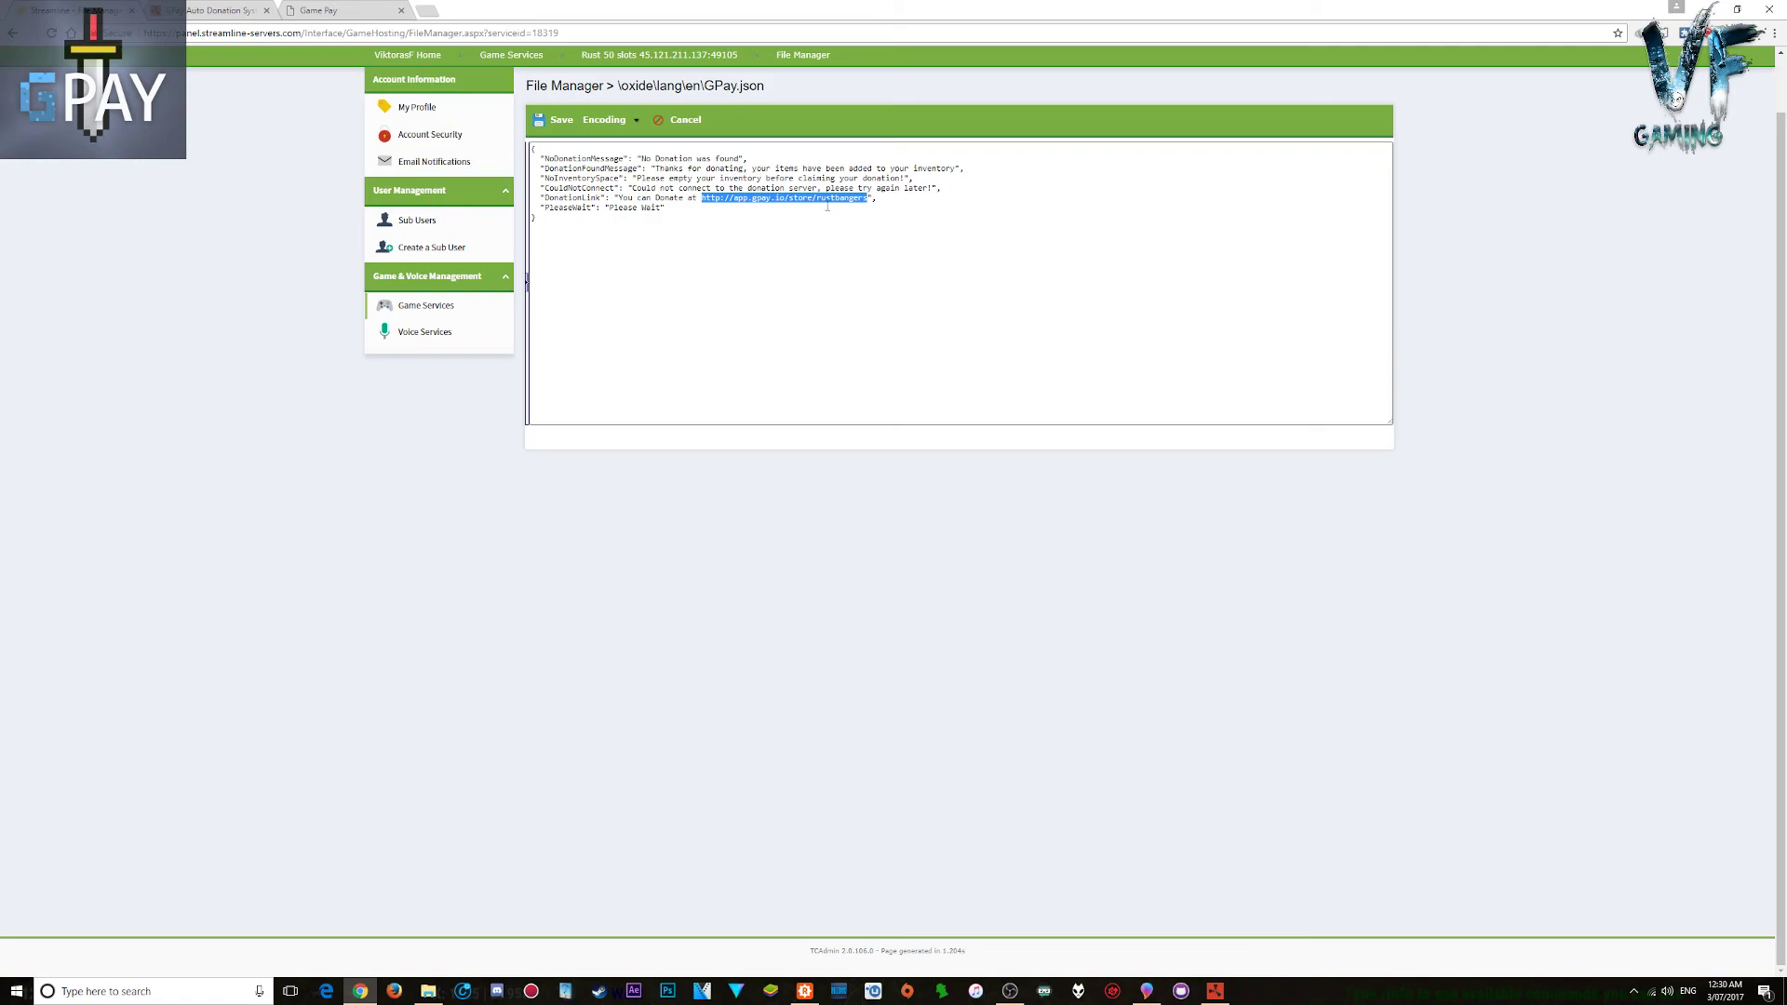
click(701, 158)
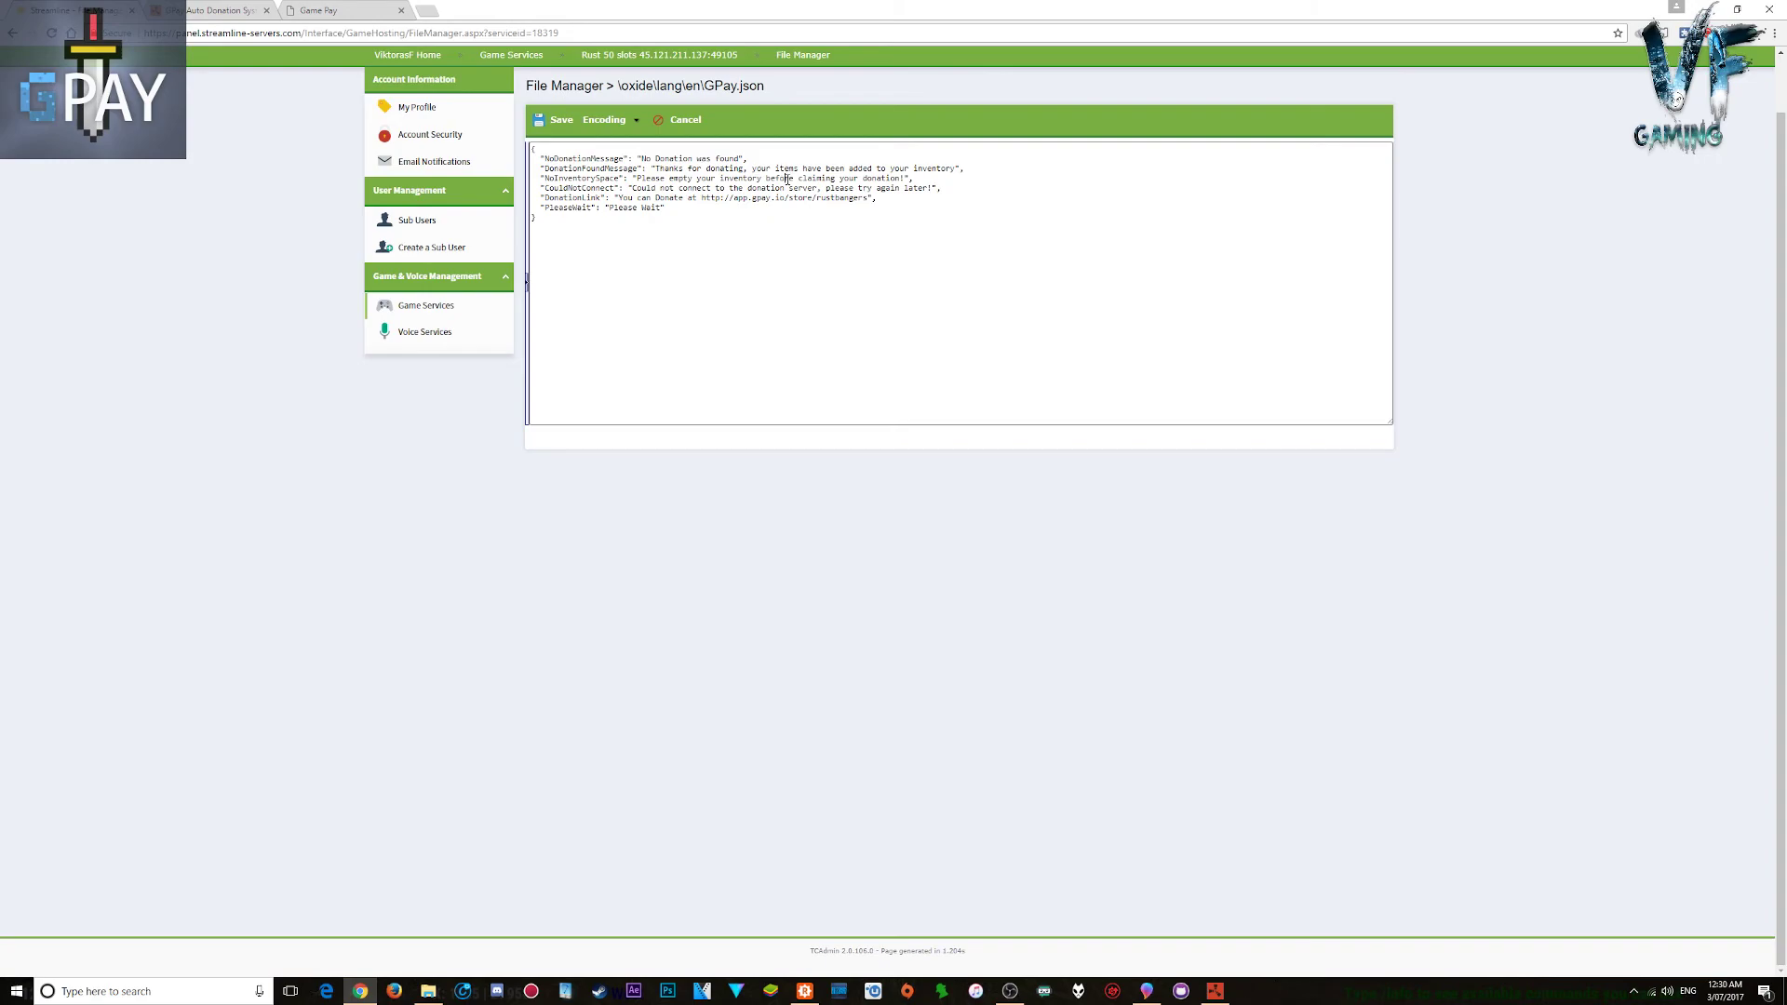
click(694, 124)
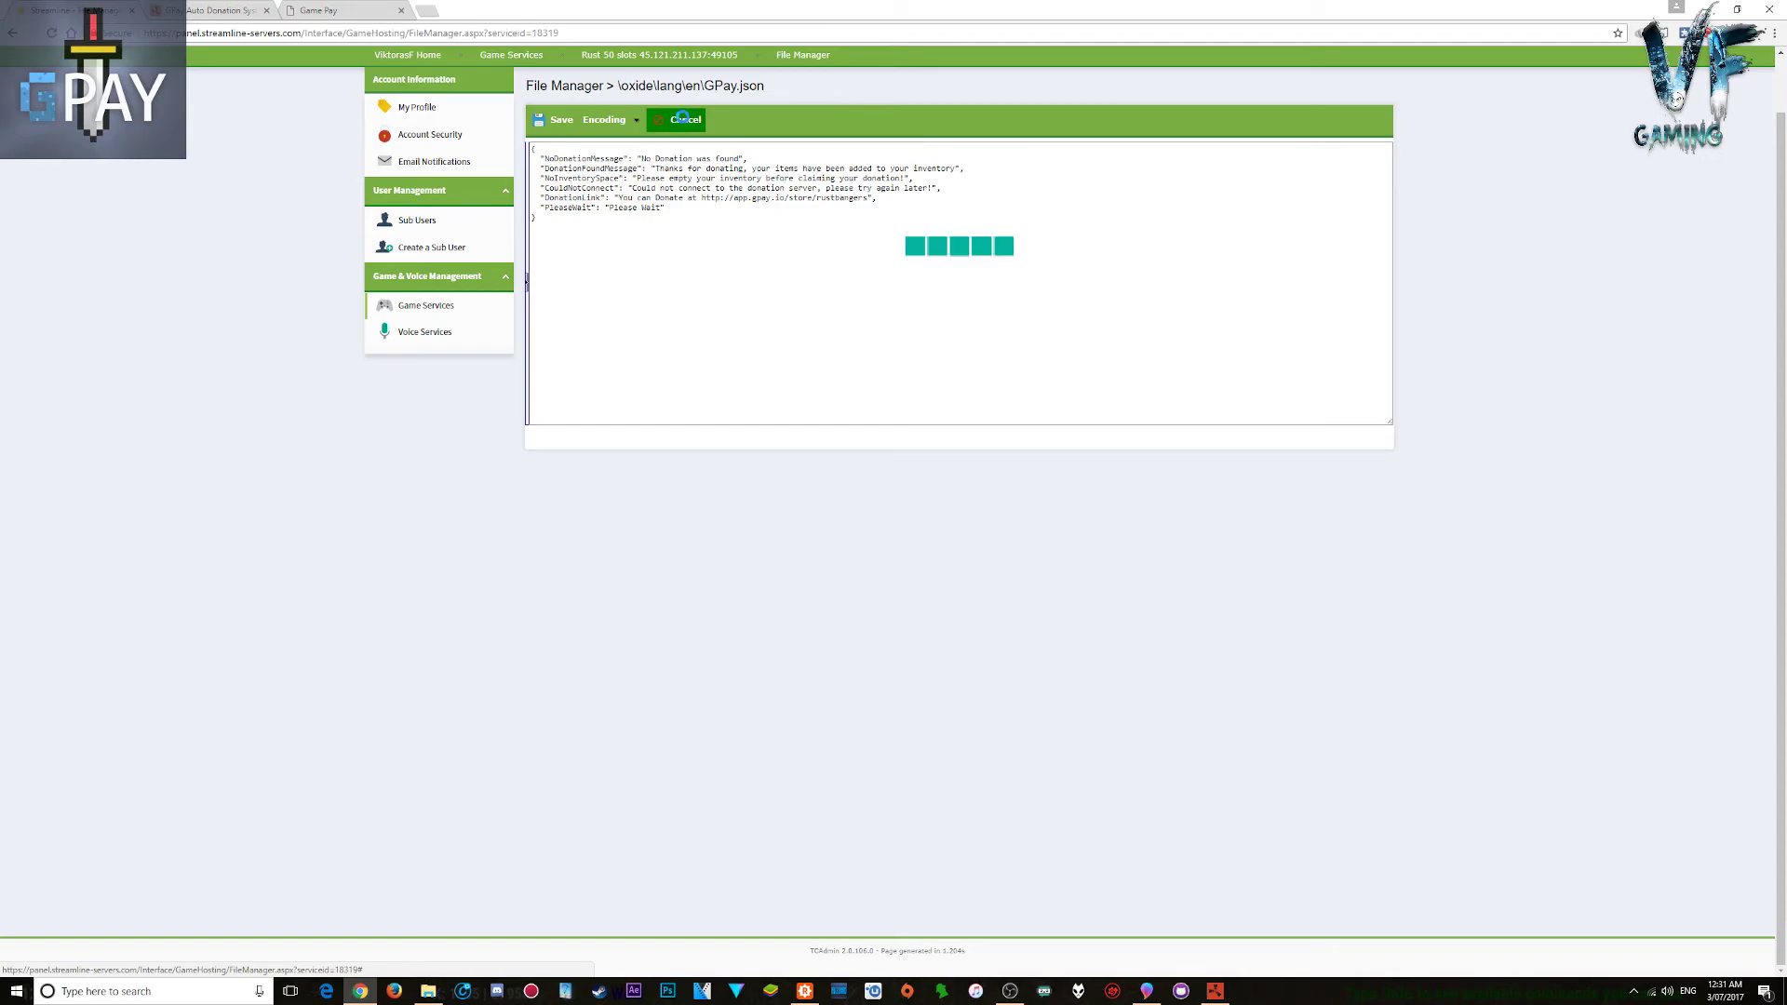
click(597, 242)
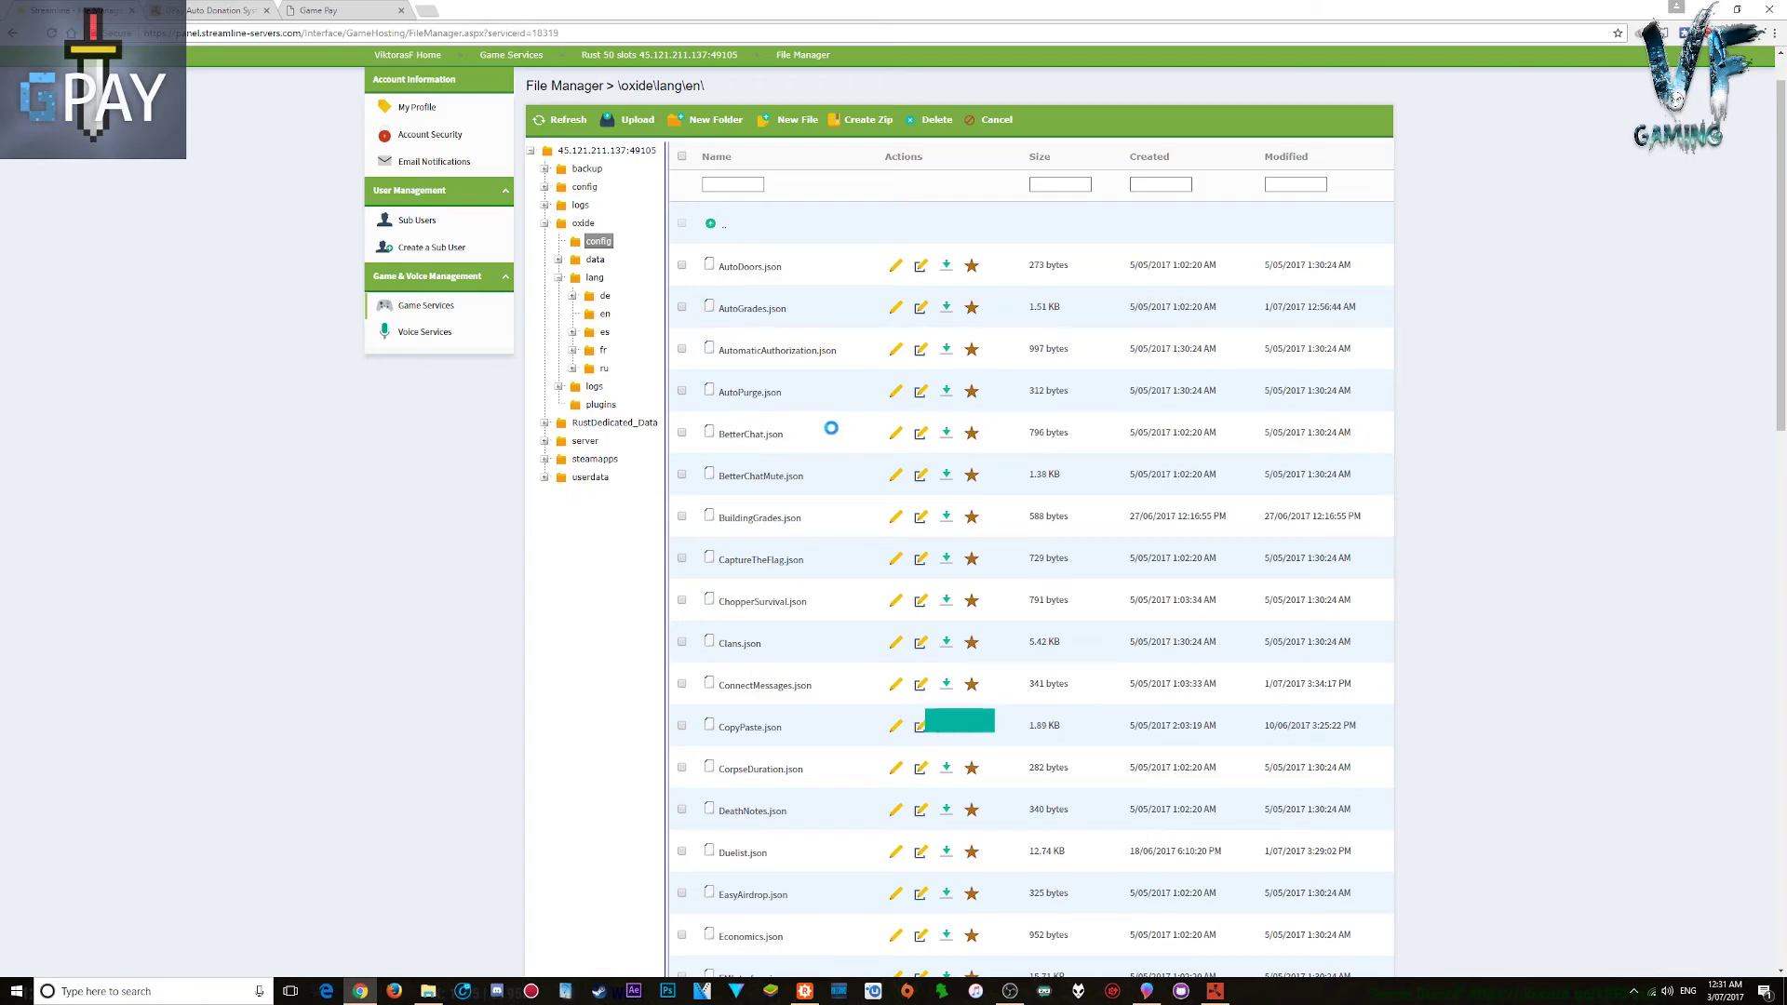
Step: On the webstore Products page, create a category named Test
click(321, 10)
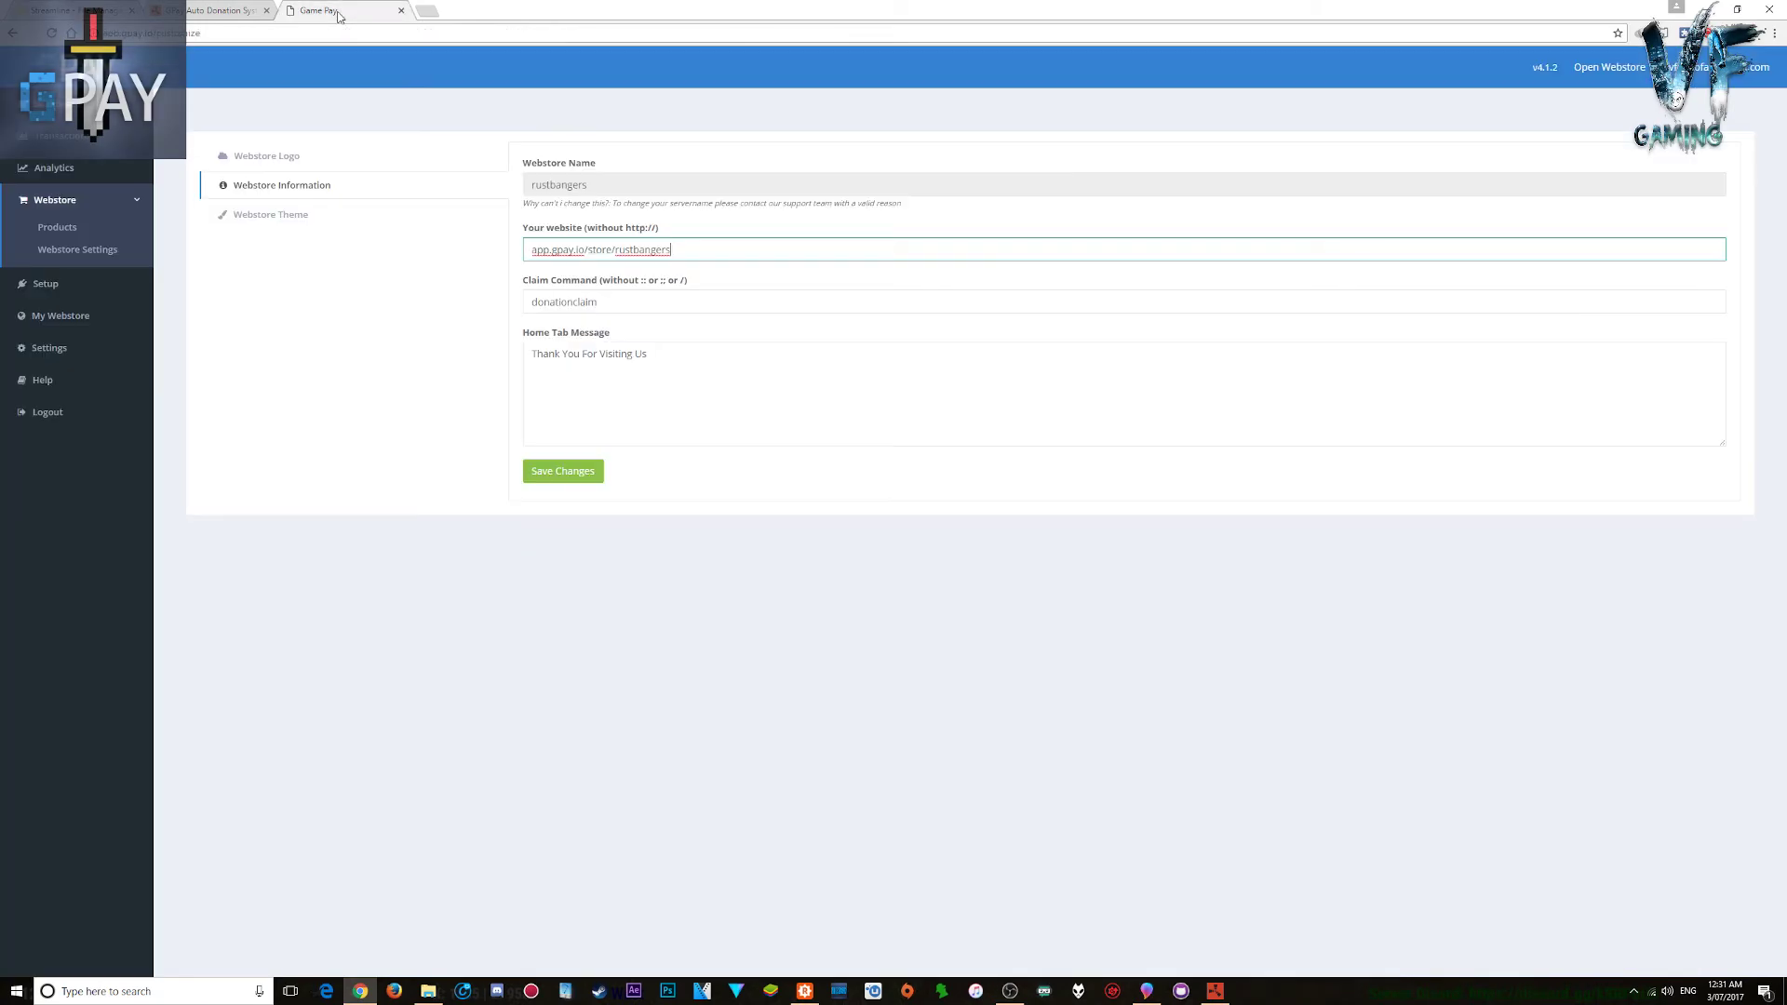
click(321, 222)
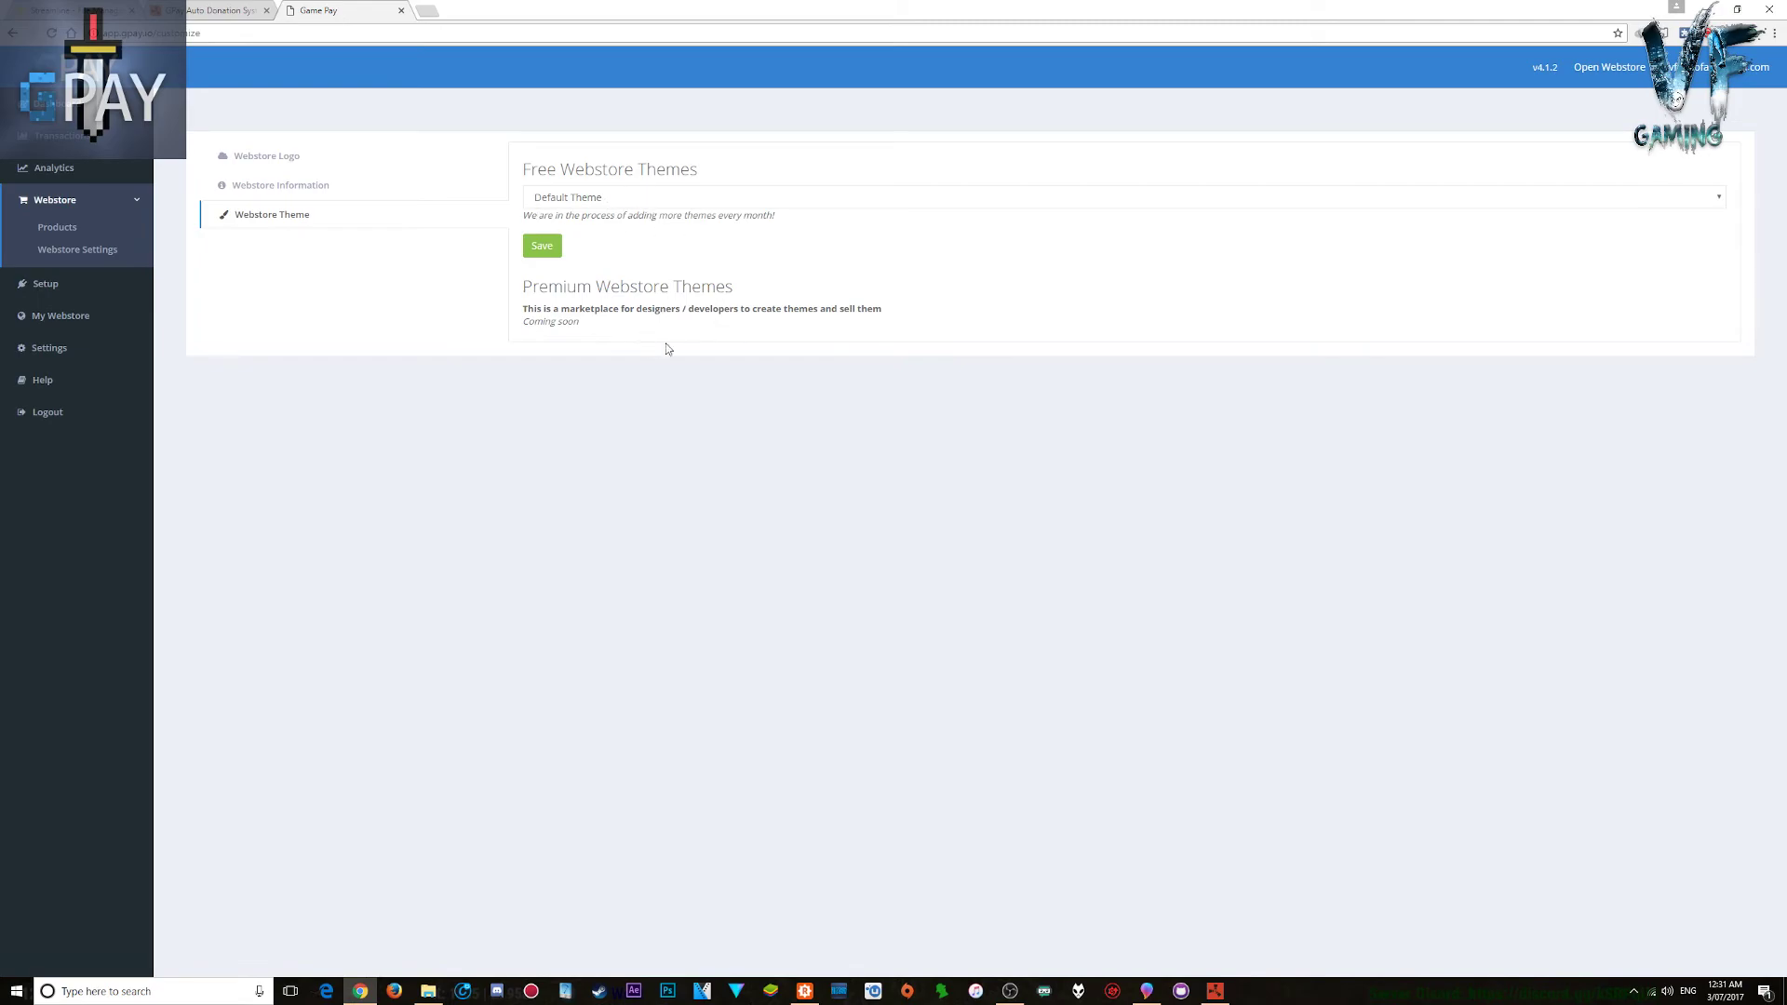
click(64, 230)
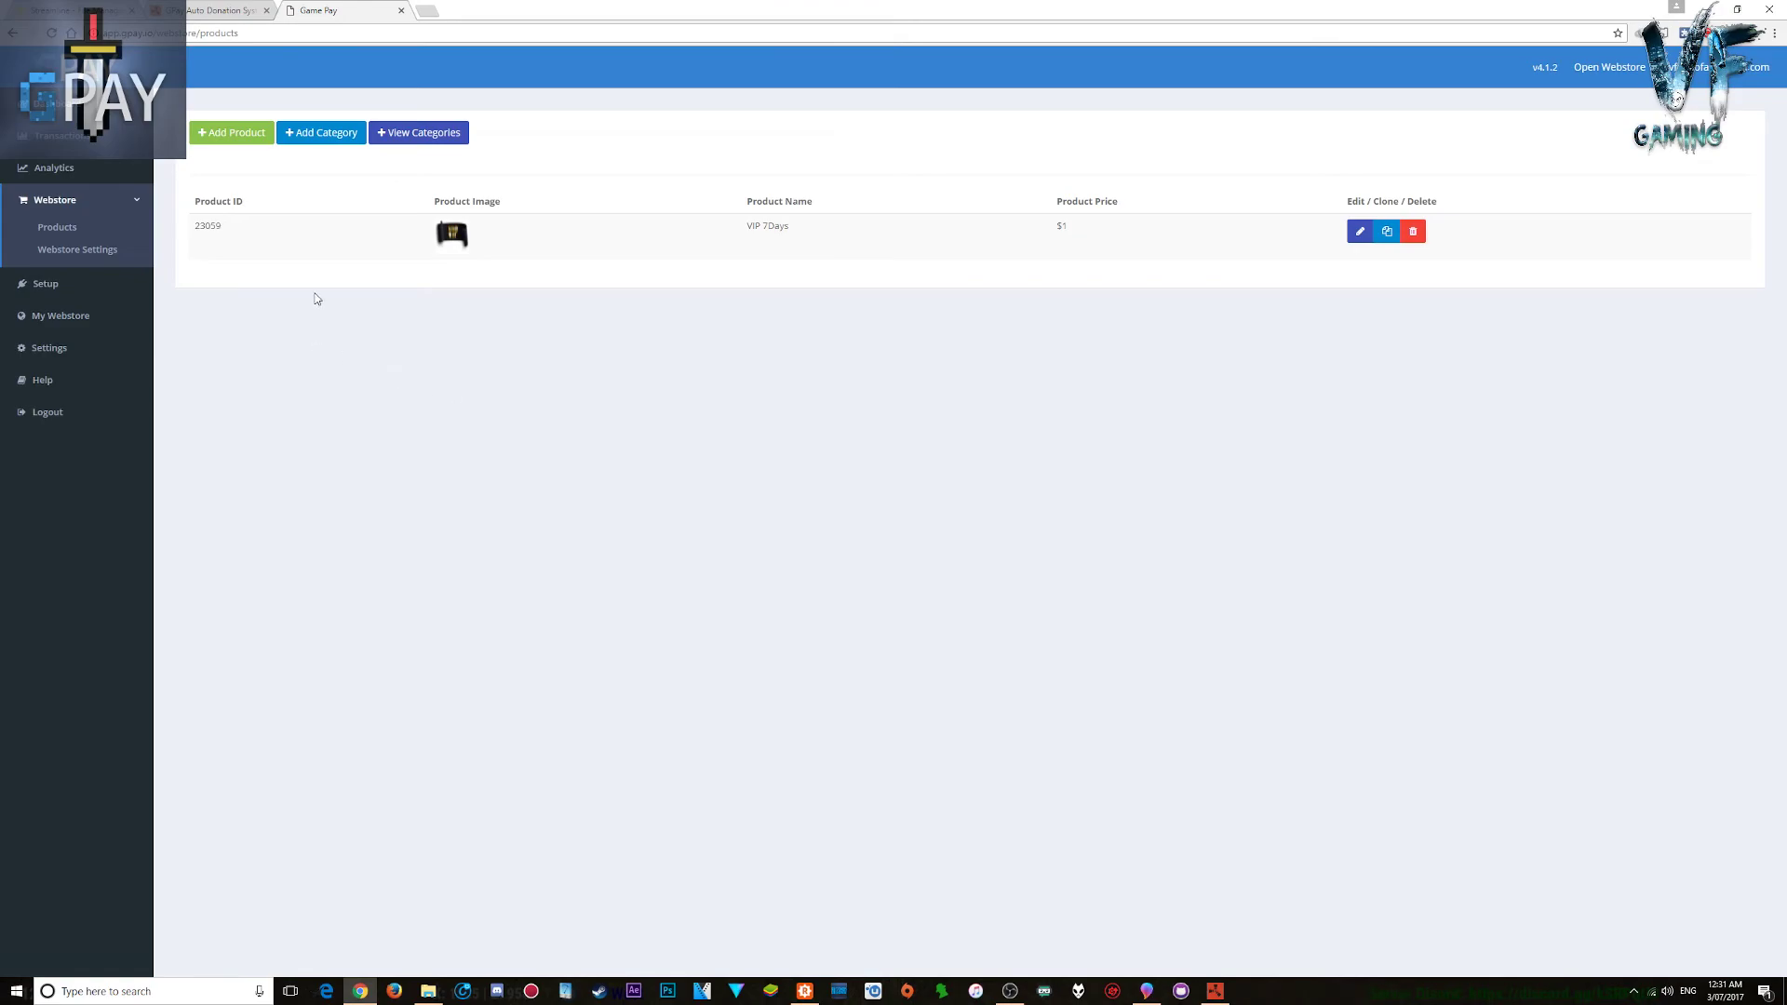
click(334, 134)
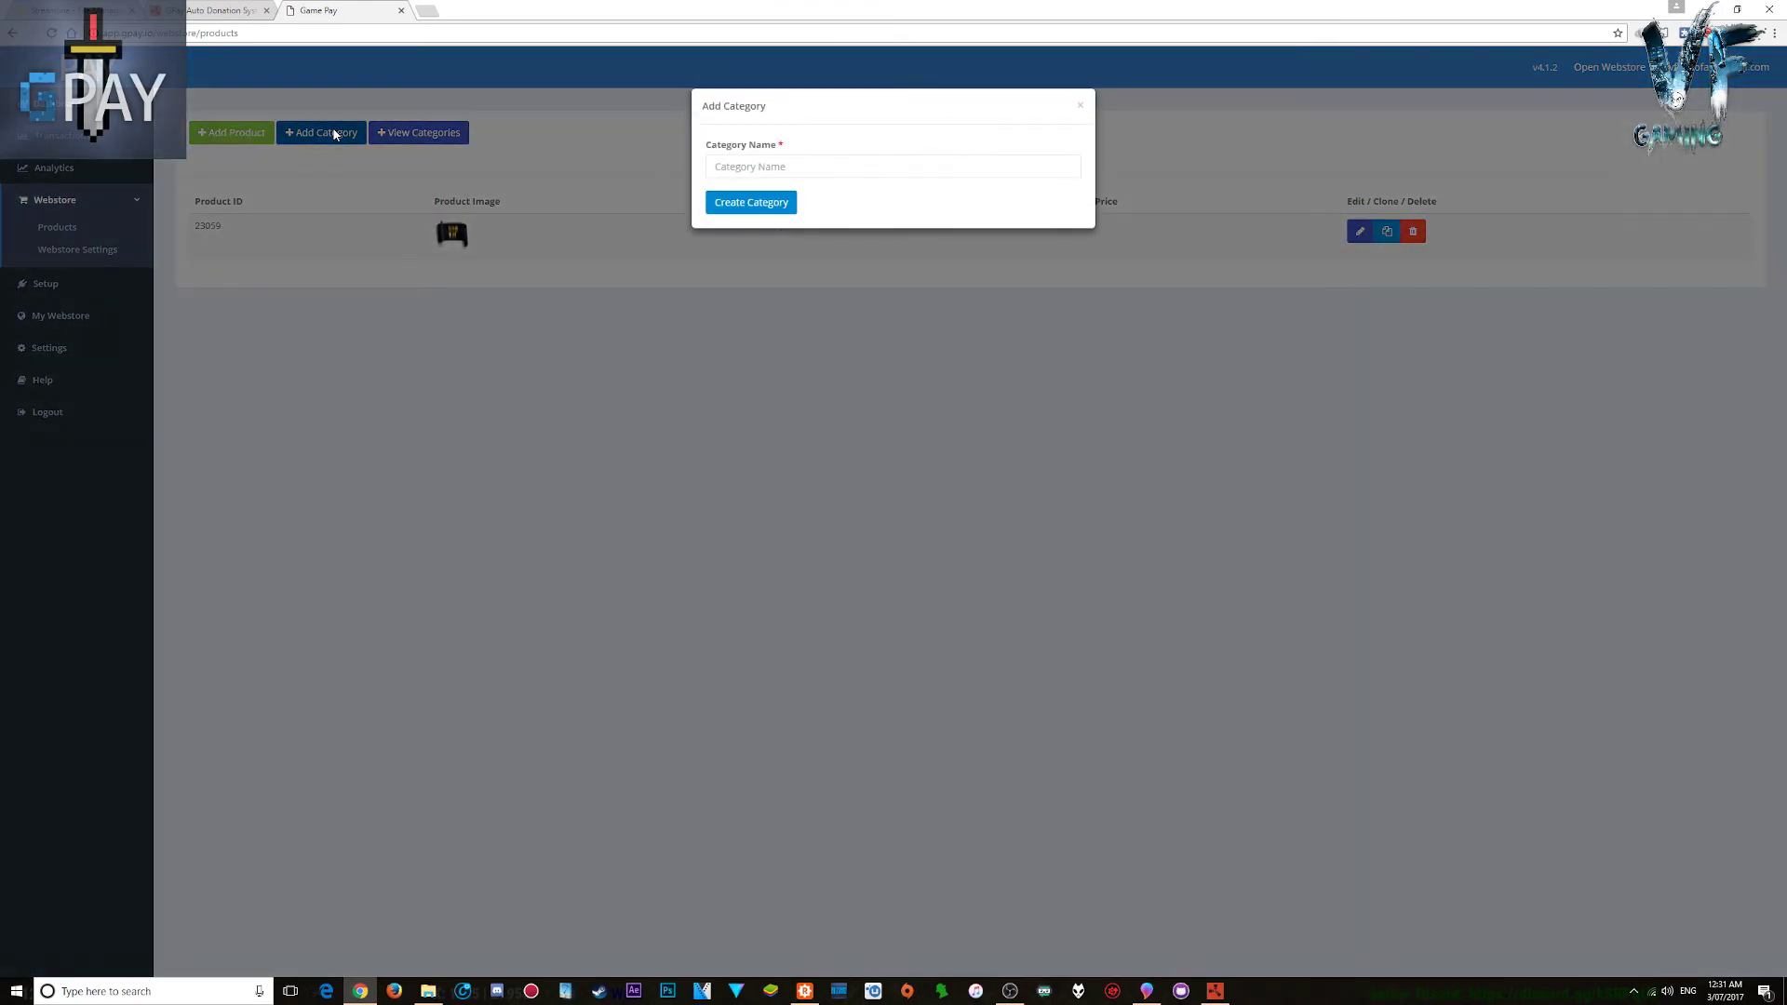
click(768, 166)
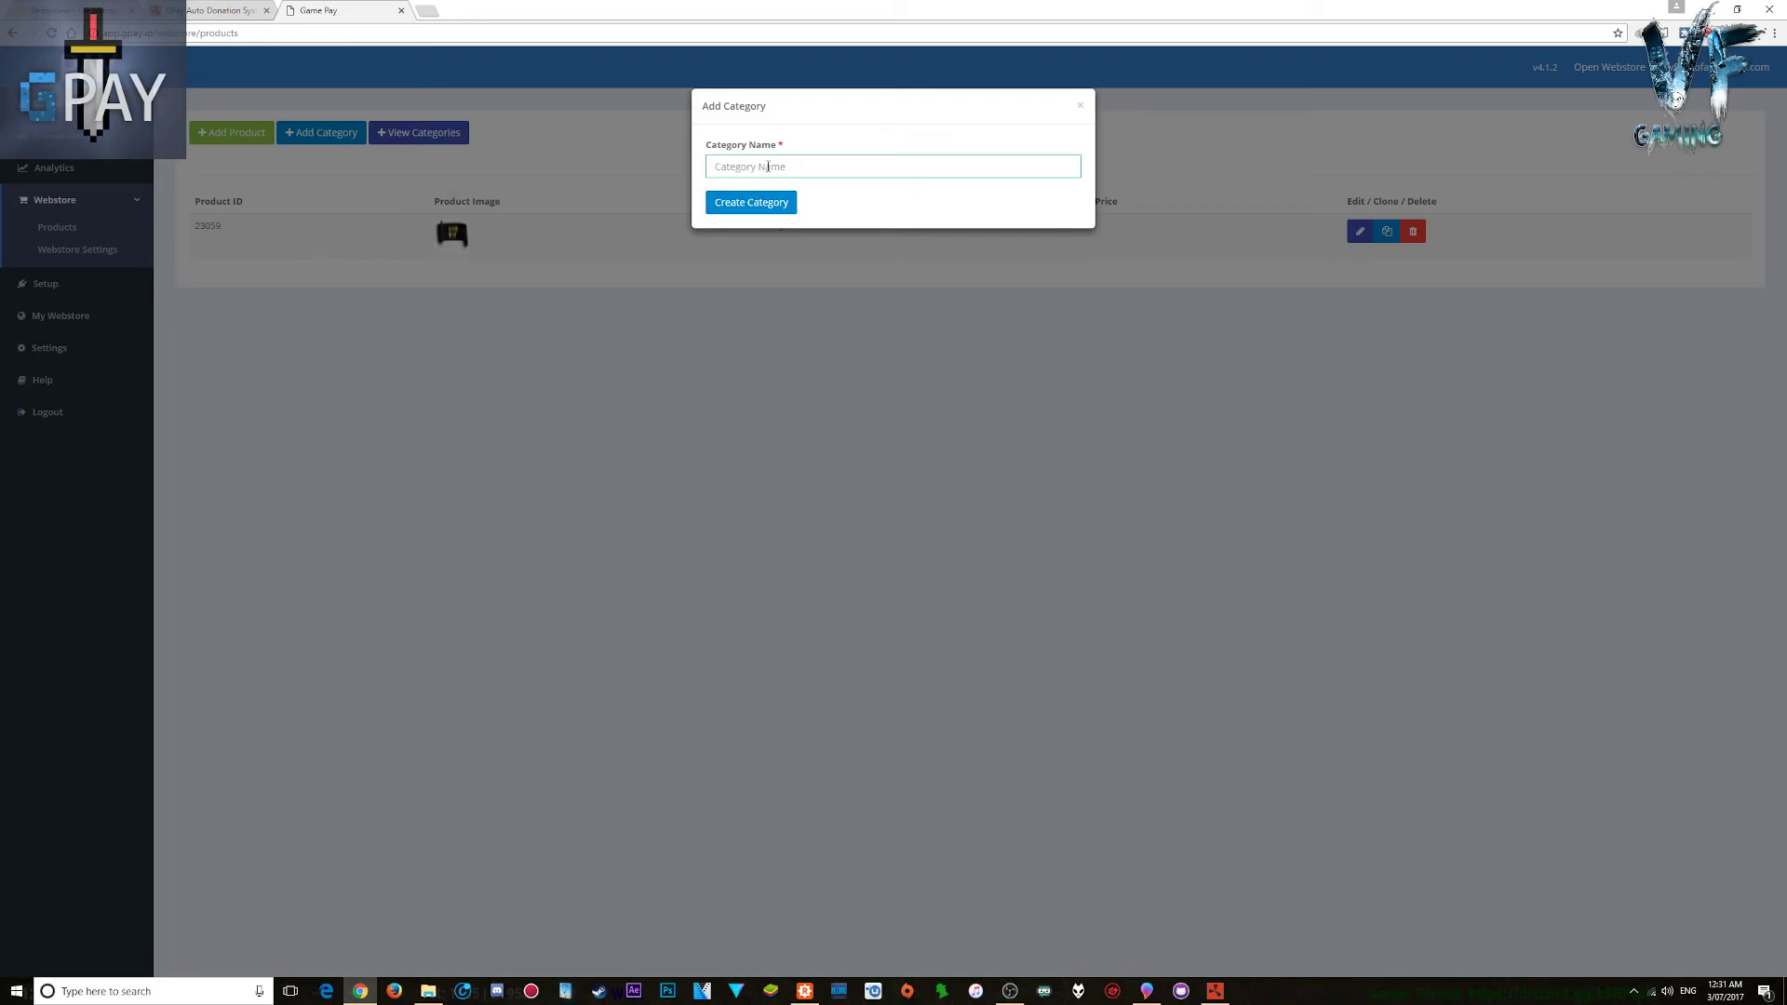
text(Test)
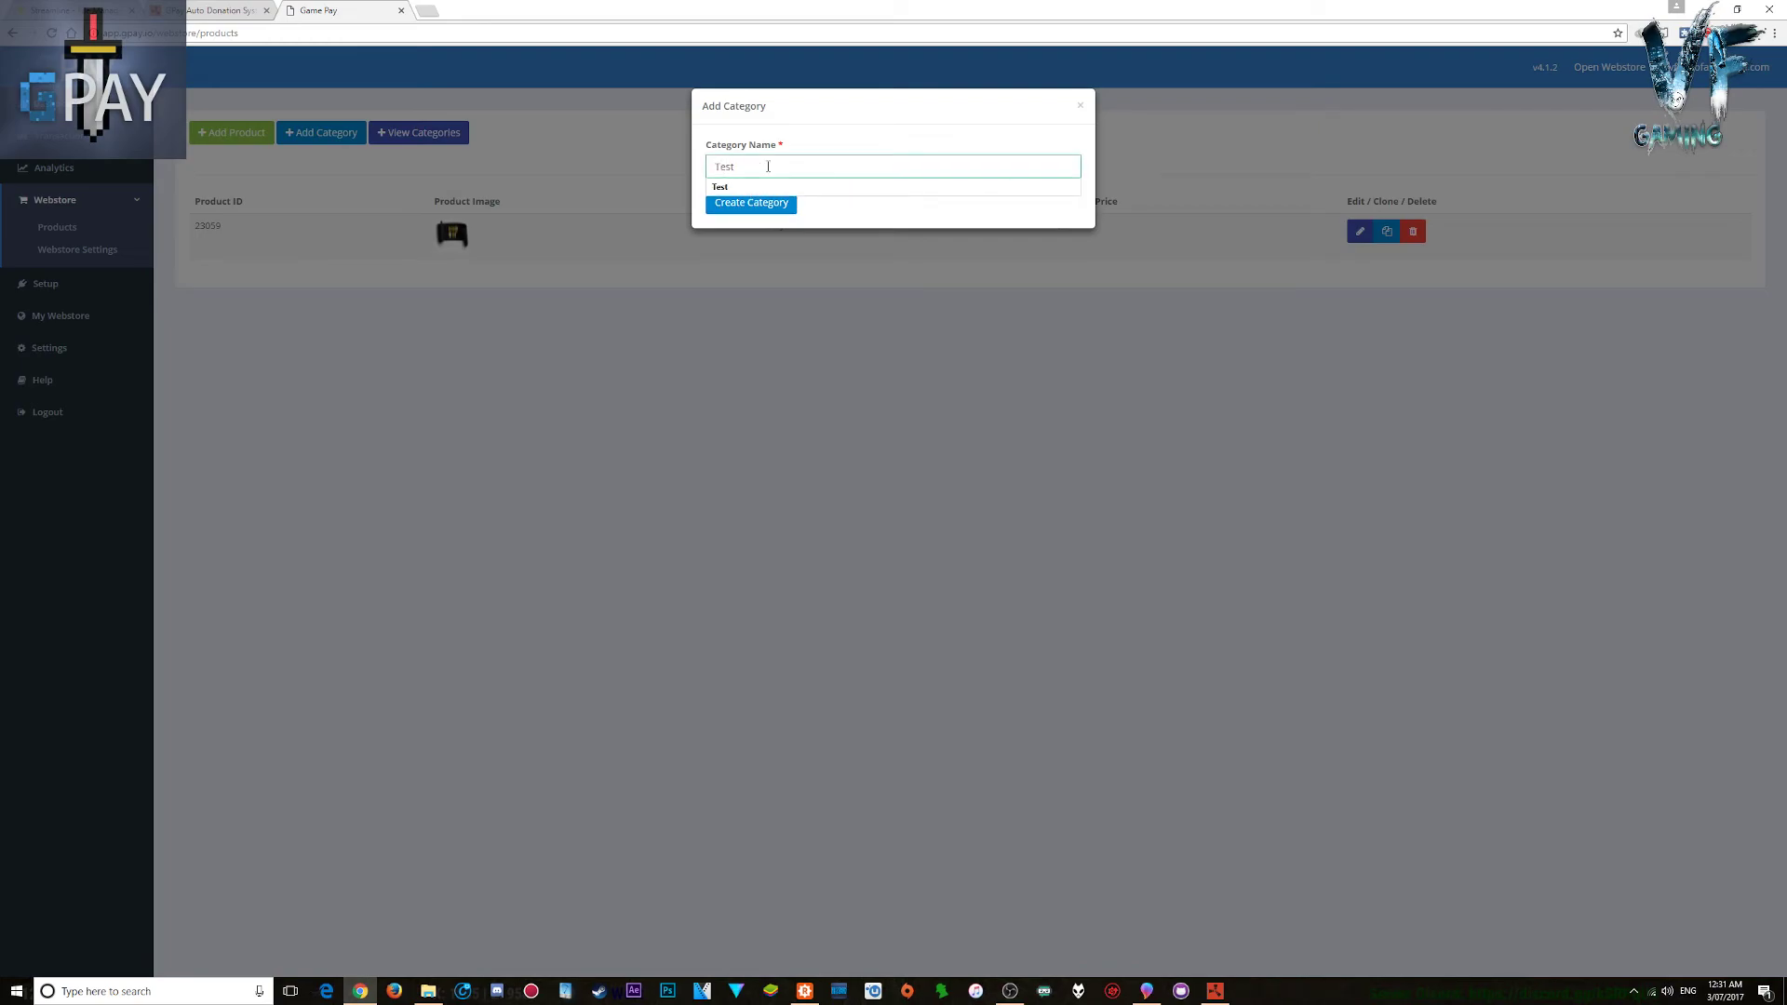
click(764, 204)
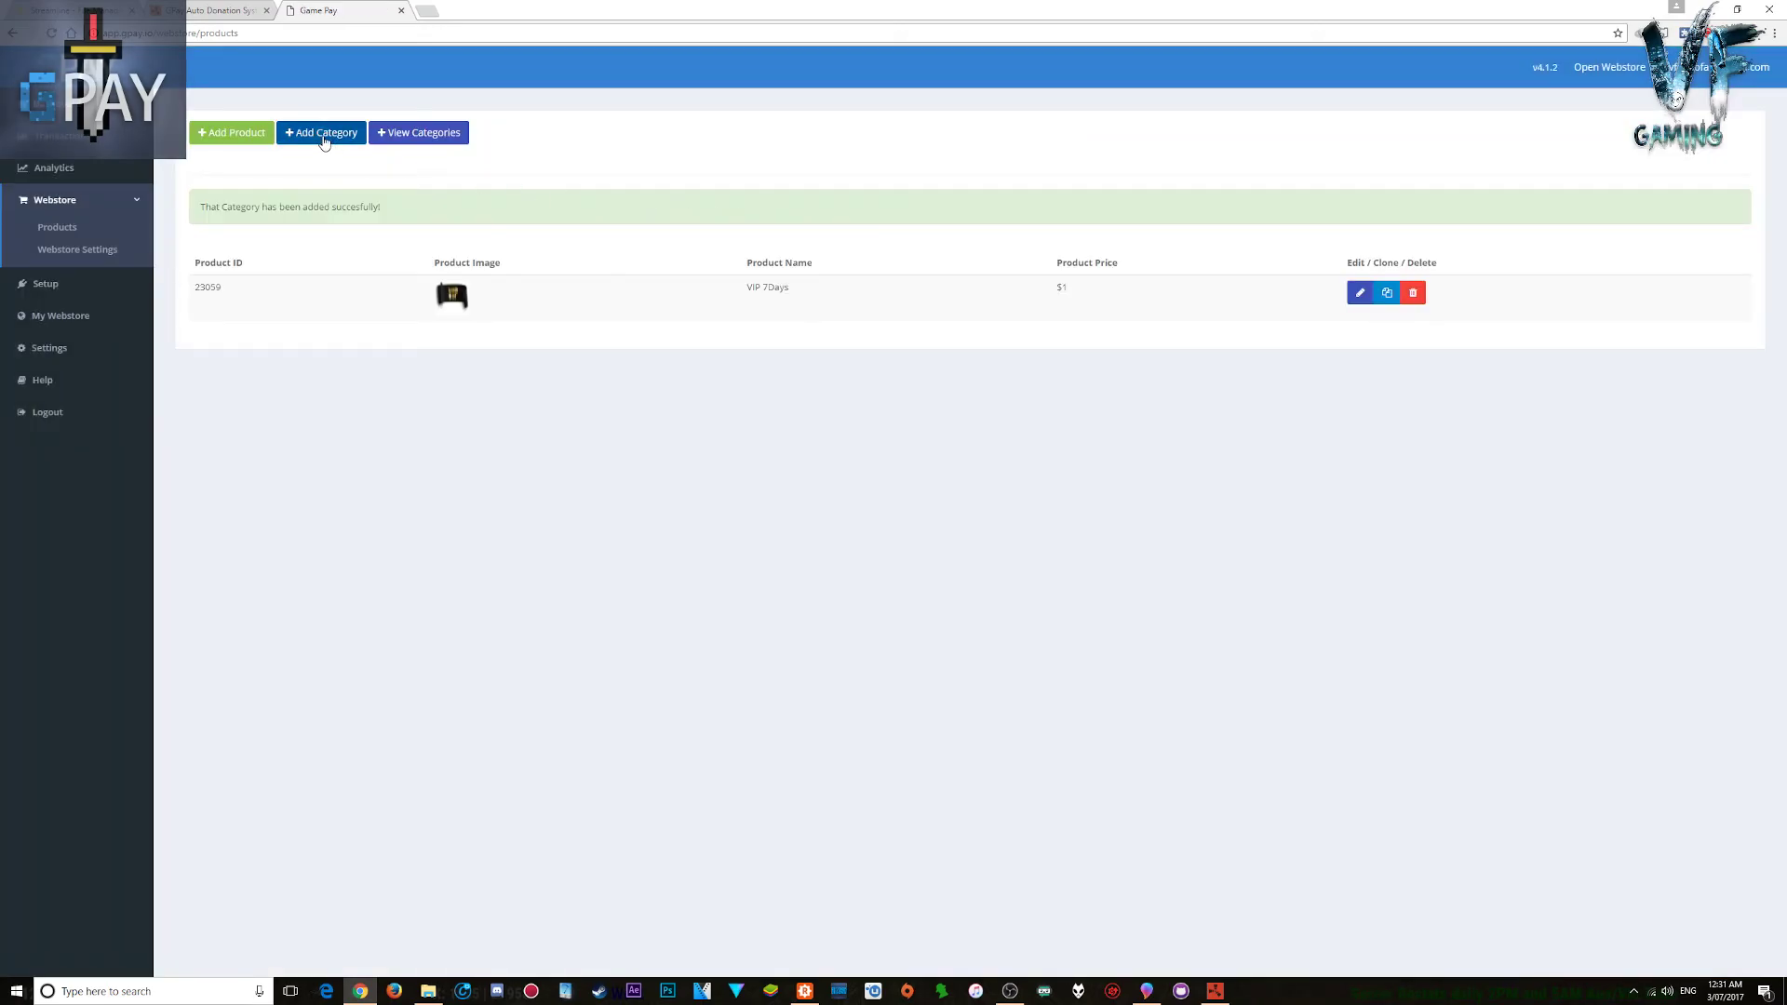
Step: Create a second webstore category named Items
click(324, 137)
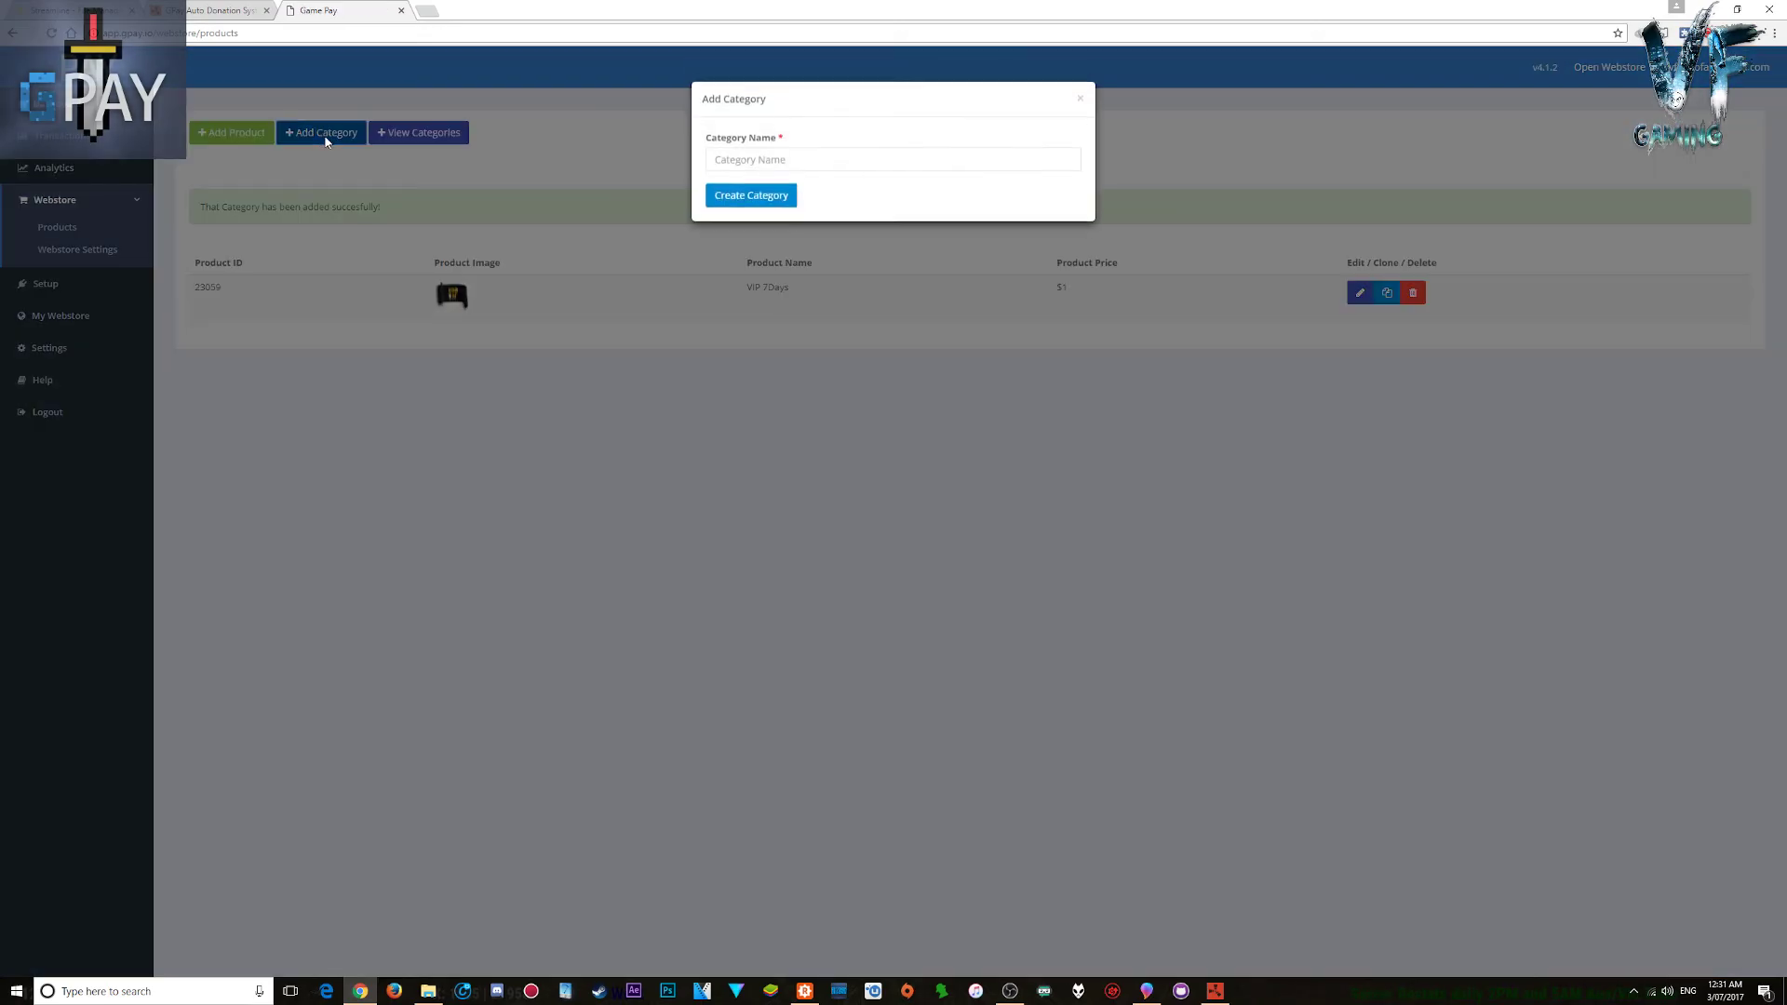
click(766, 167)
text(Items)
click(758, 187)
click(754, 204)
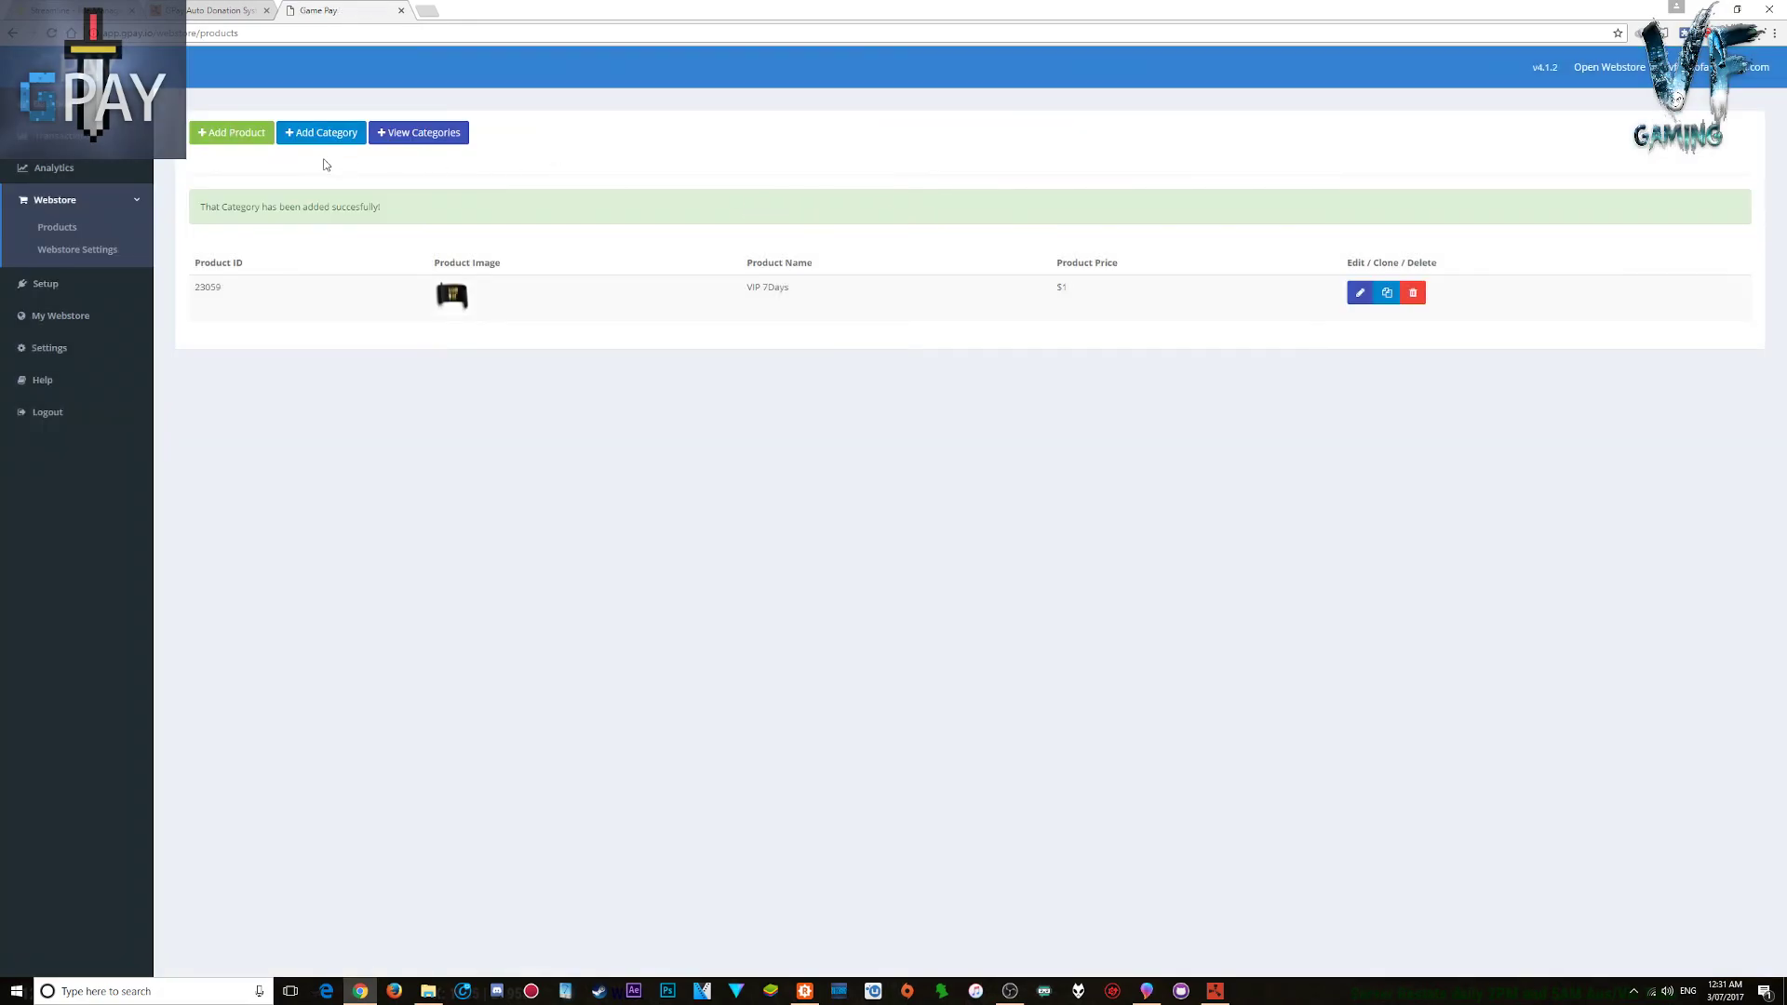
Step: Fill in a new product: Test, price 1, category Test, description 'This will give you nothing, just test'
click(230, 133)
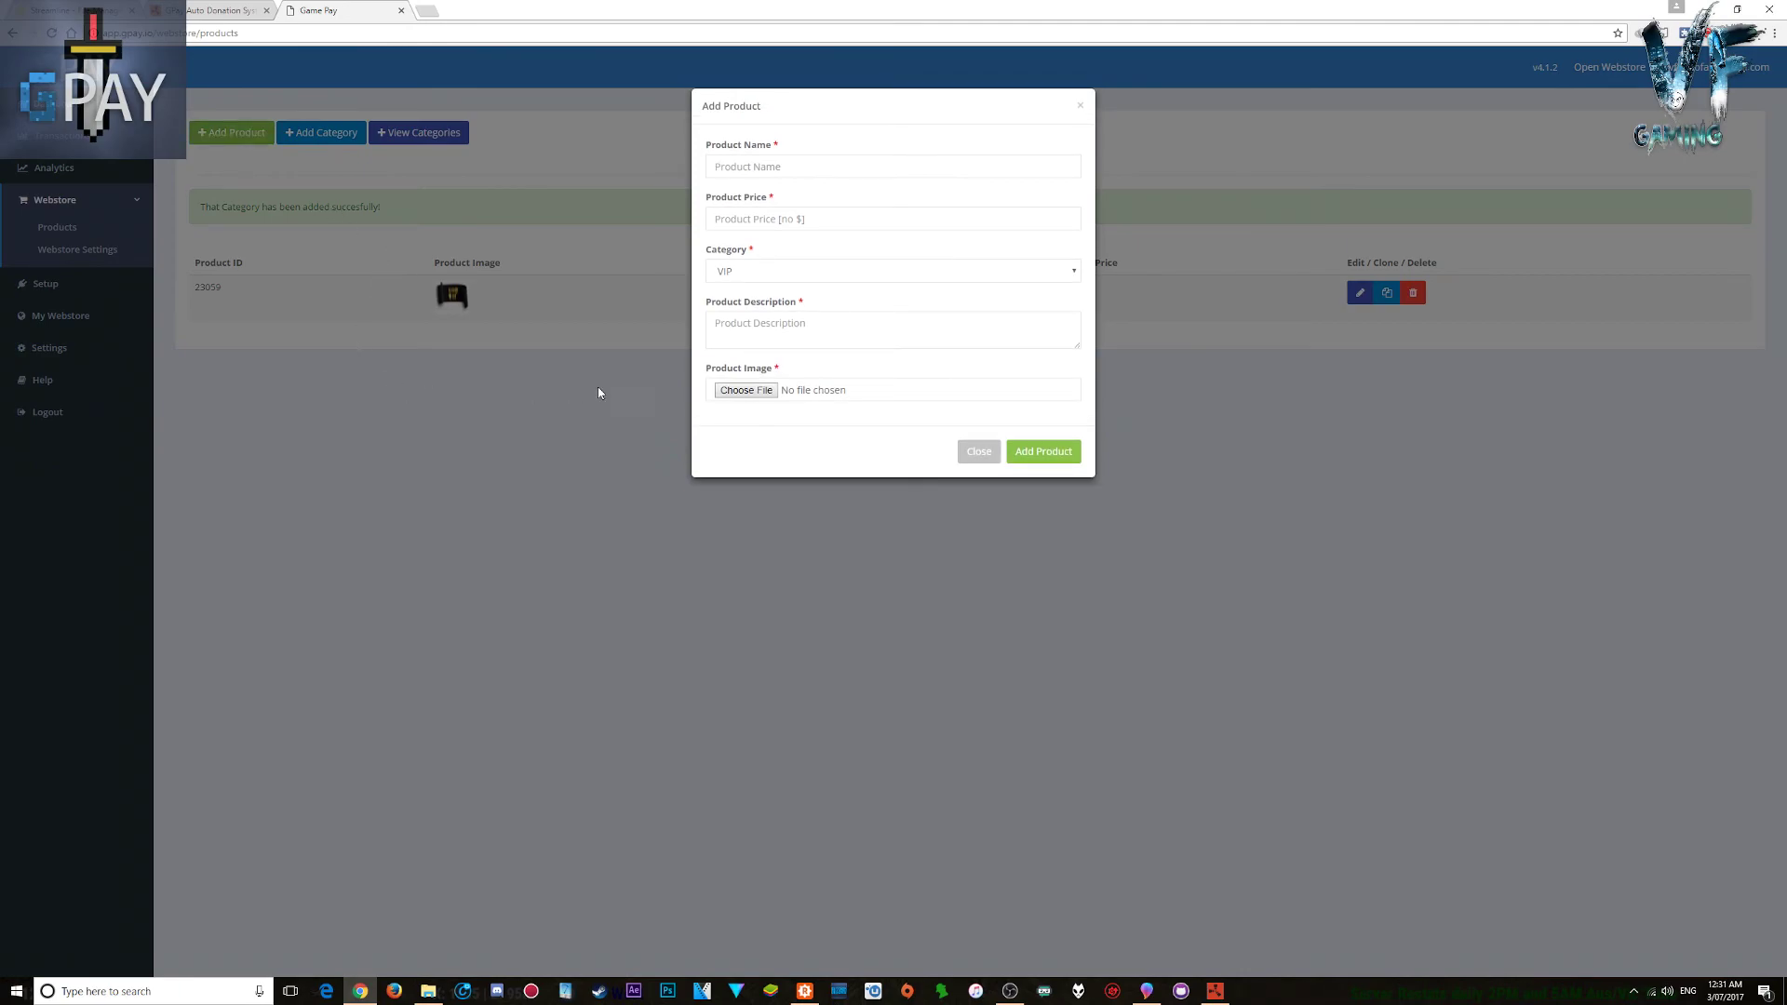
click(757, 166)
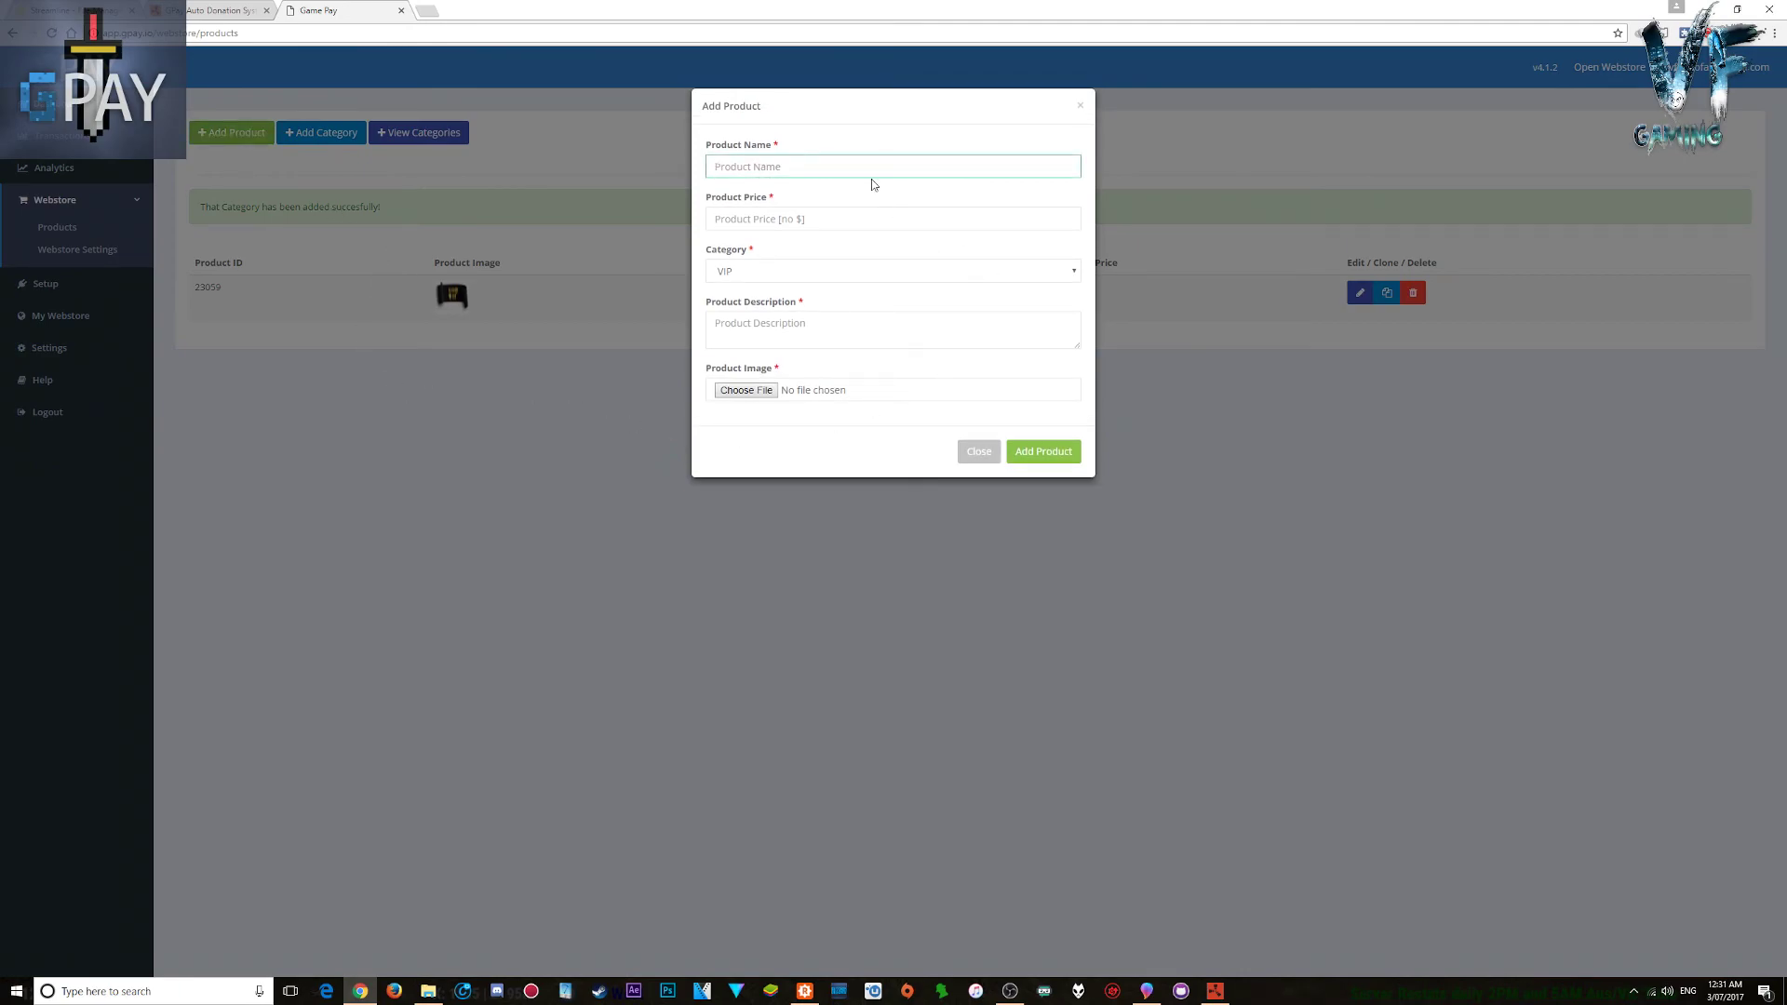
text(Test)
click(778, 218)
text(1)
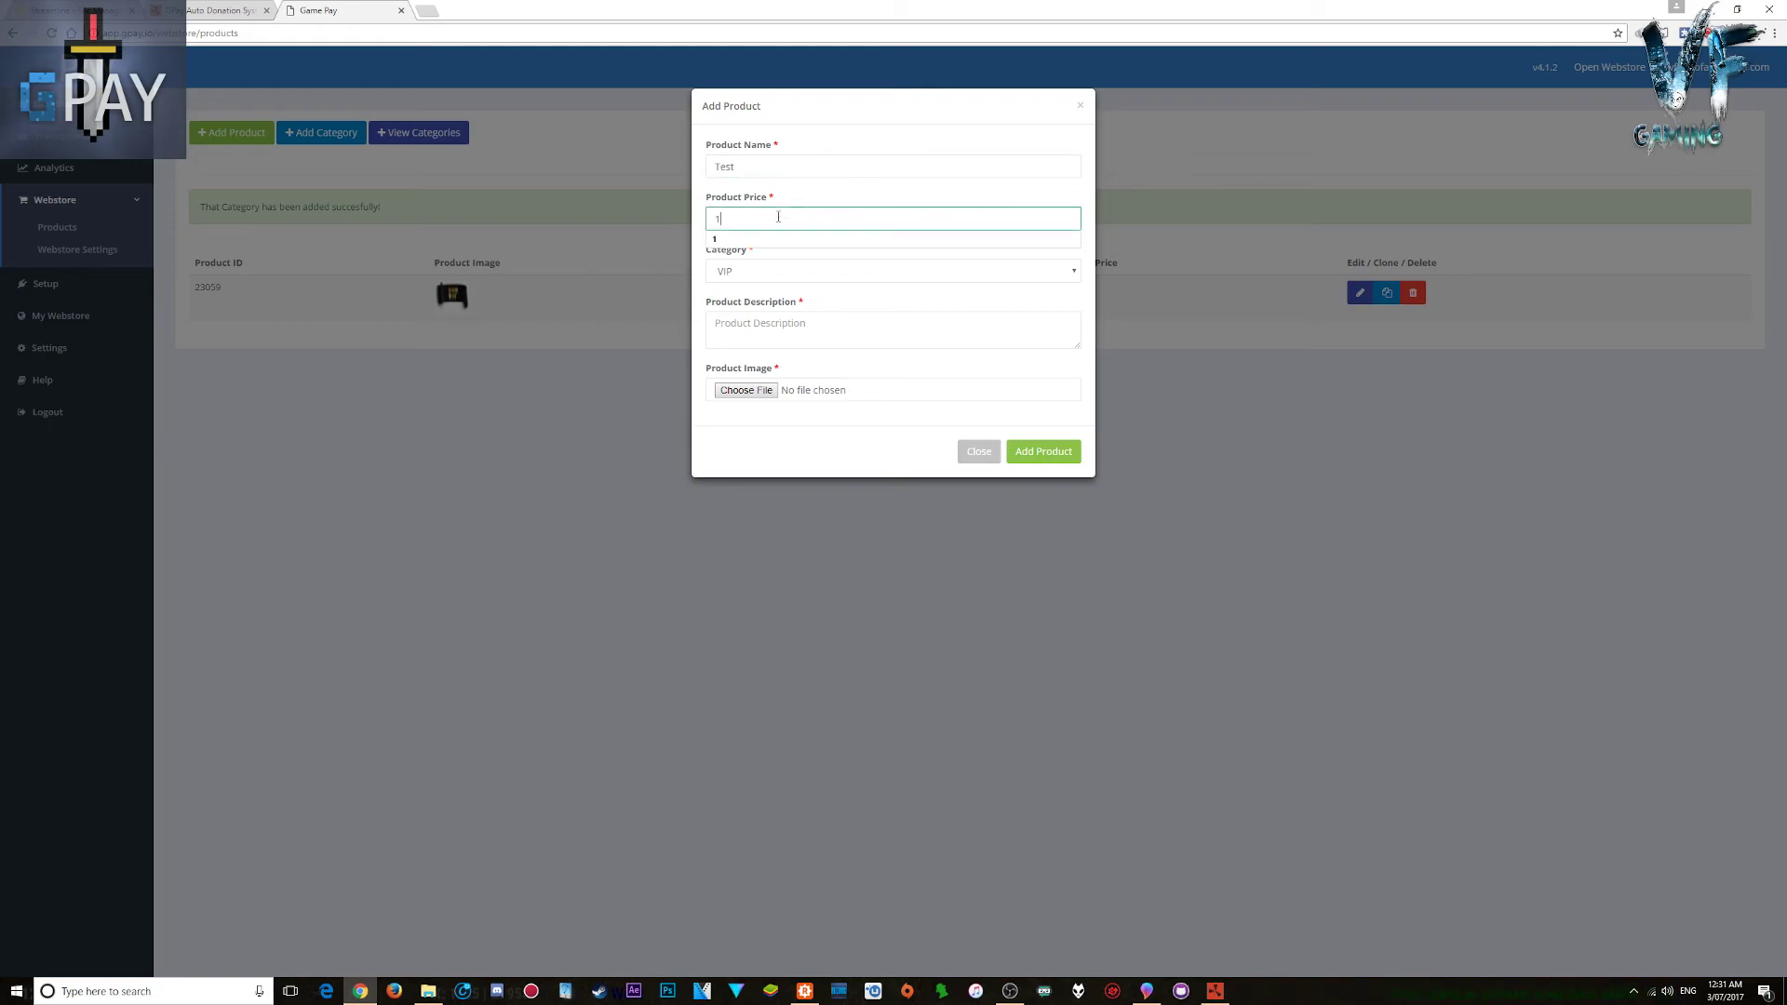
click(900, 271)
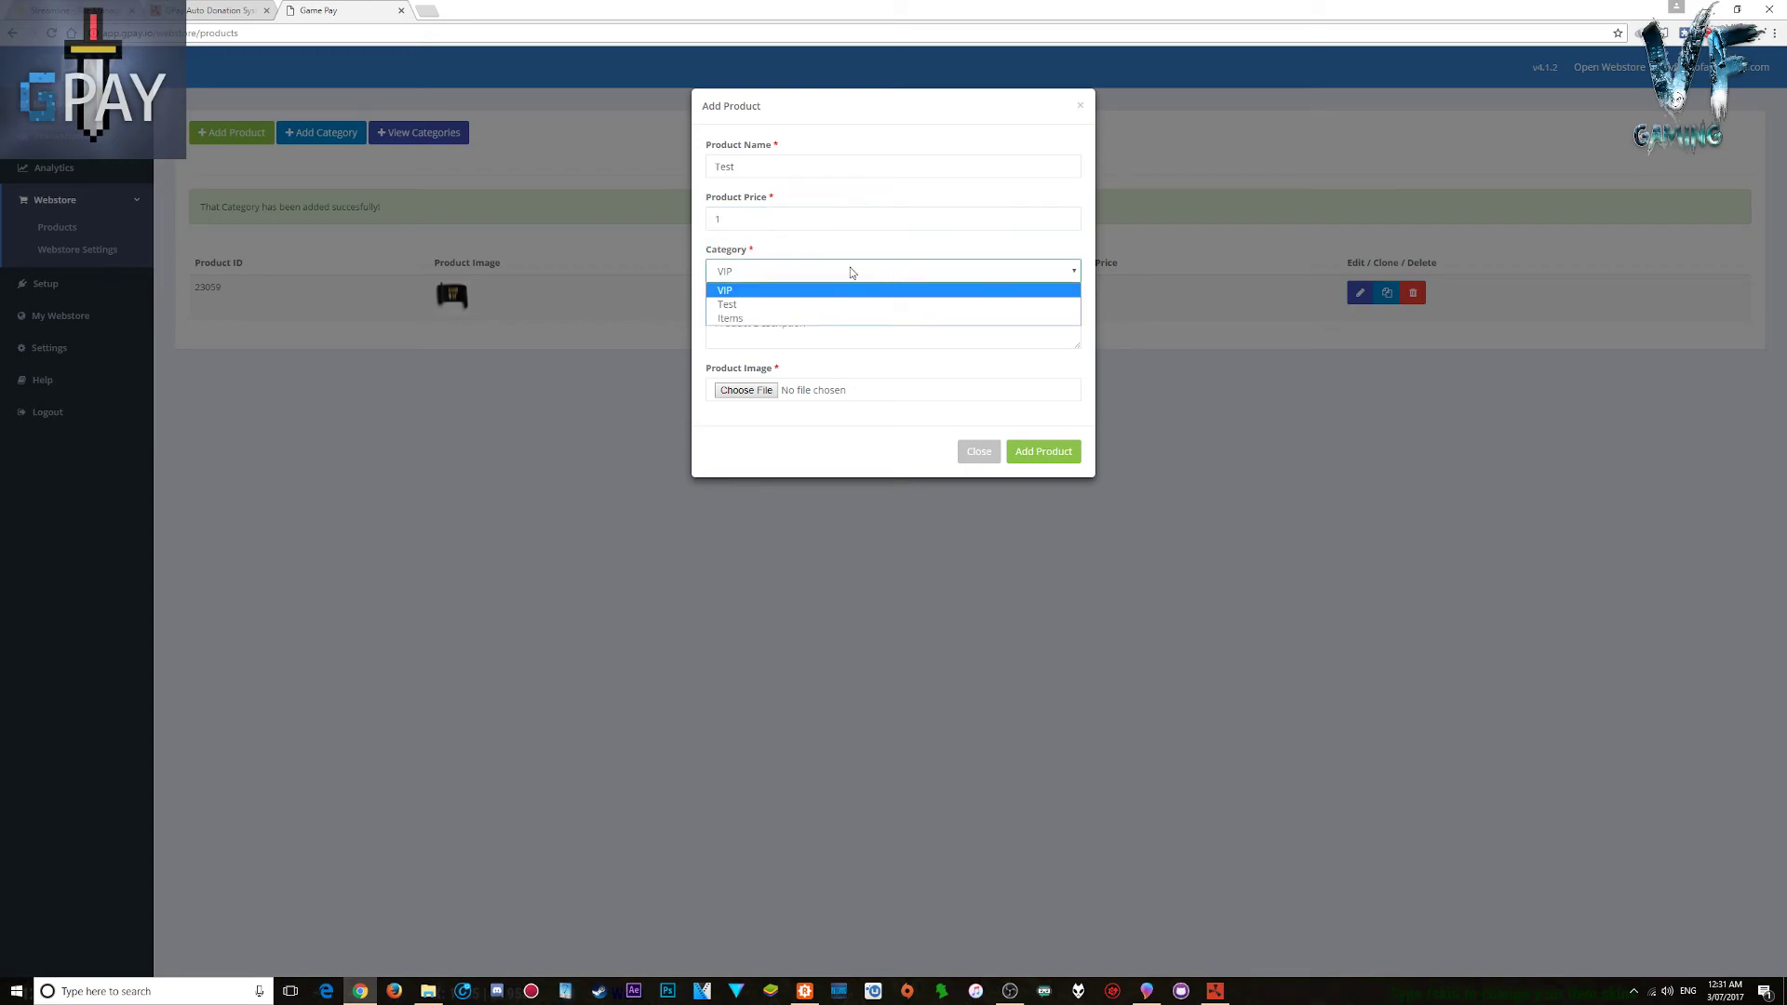
key(Down)
key(Down)
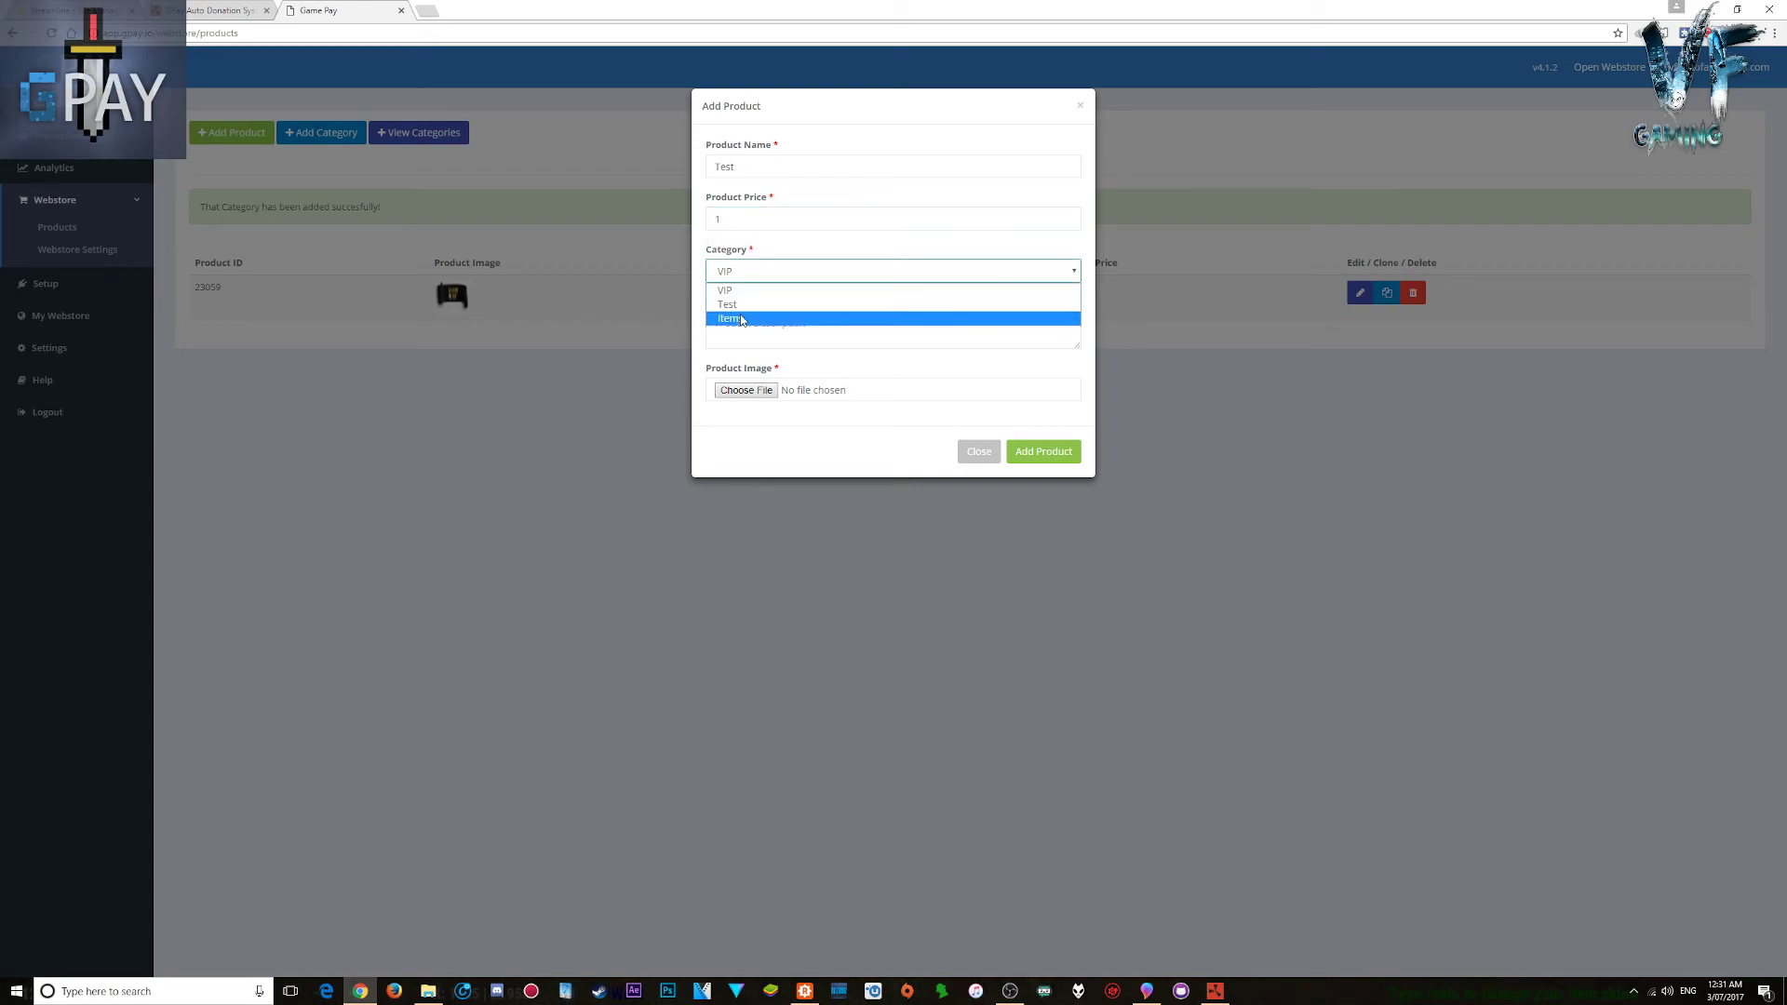
key(Up)
key(Up)
key(Down)
key(Down)
key(Up)
key(Up)
key(Down)
key(Down)
key(Up)
key(Up)
click(761, 304)
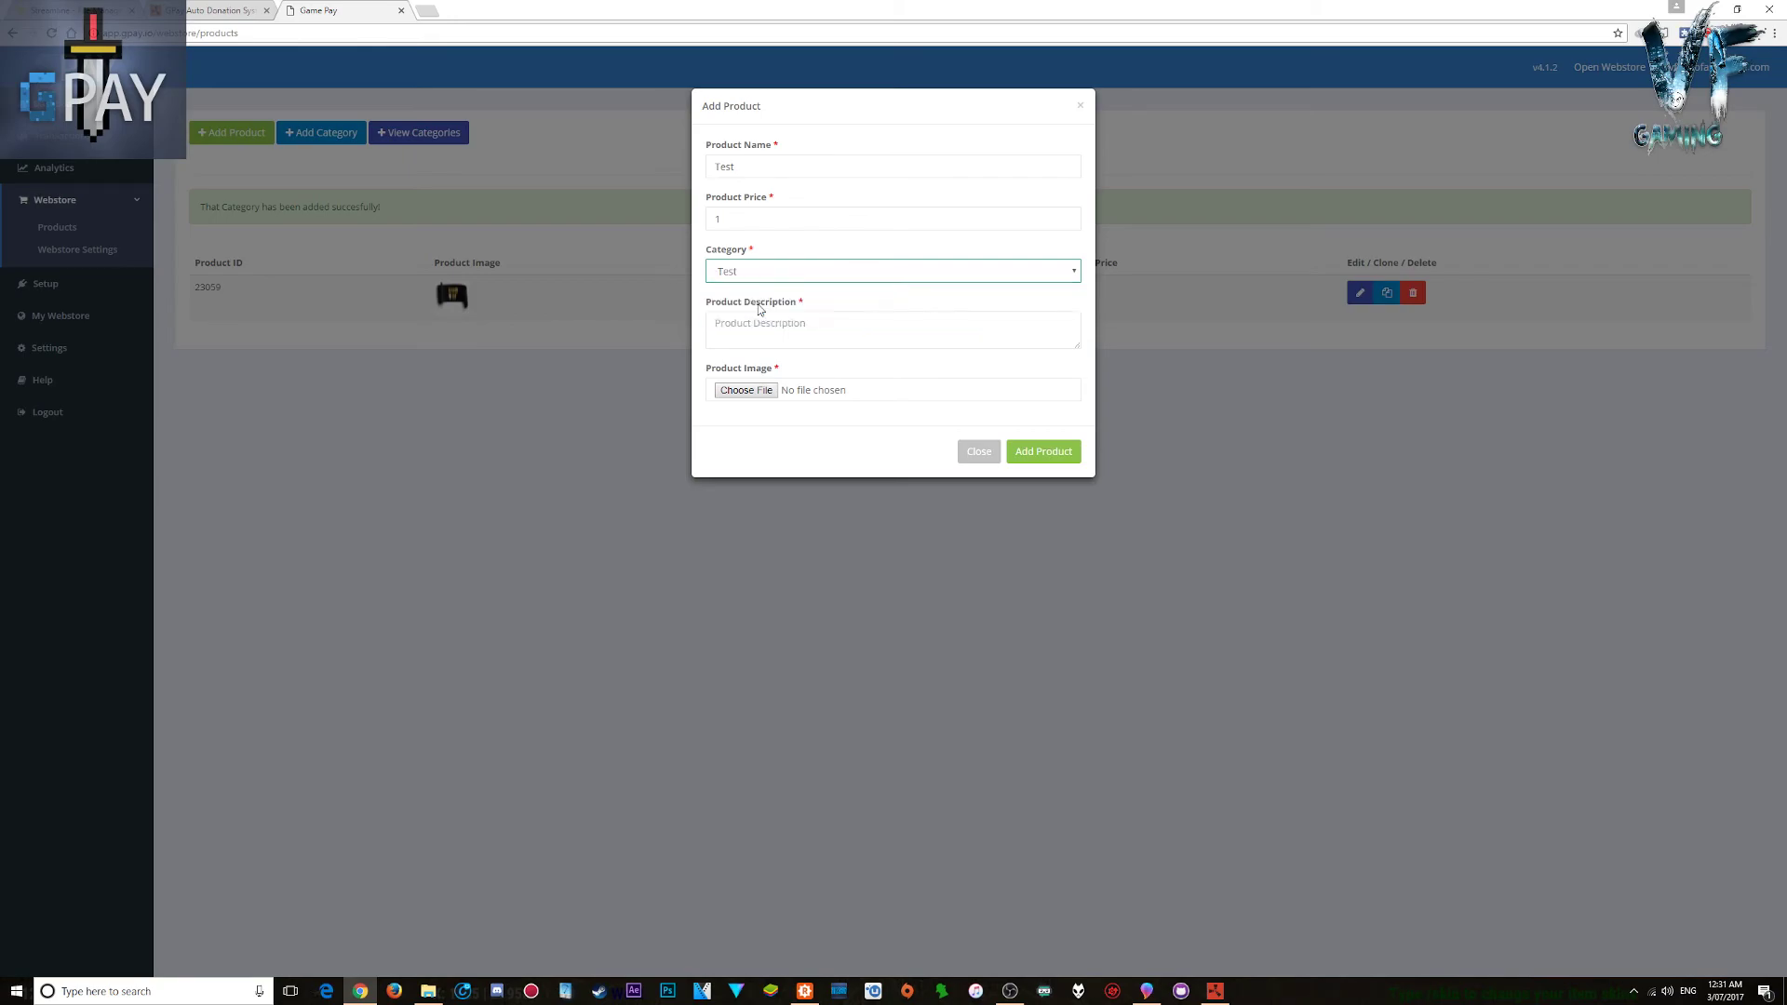
click(822, 332)
text(This will give you nothi)
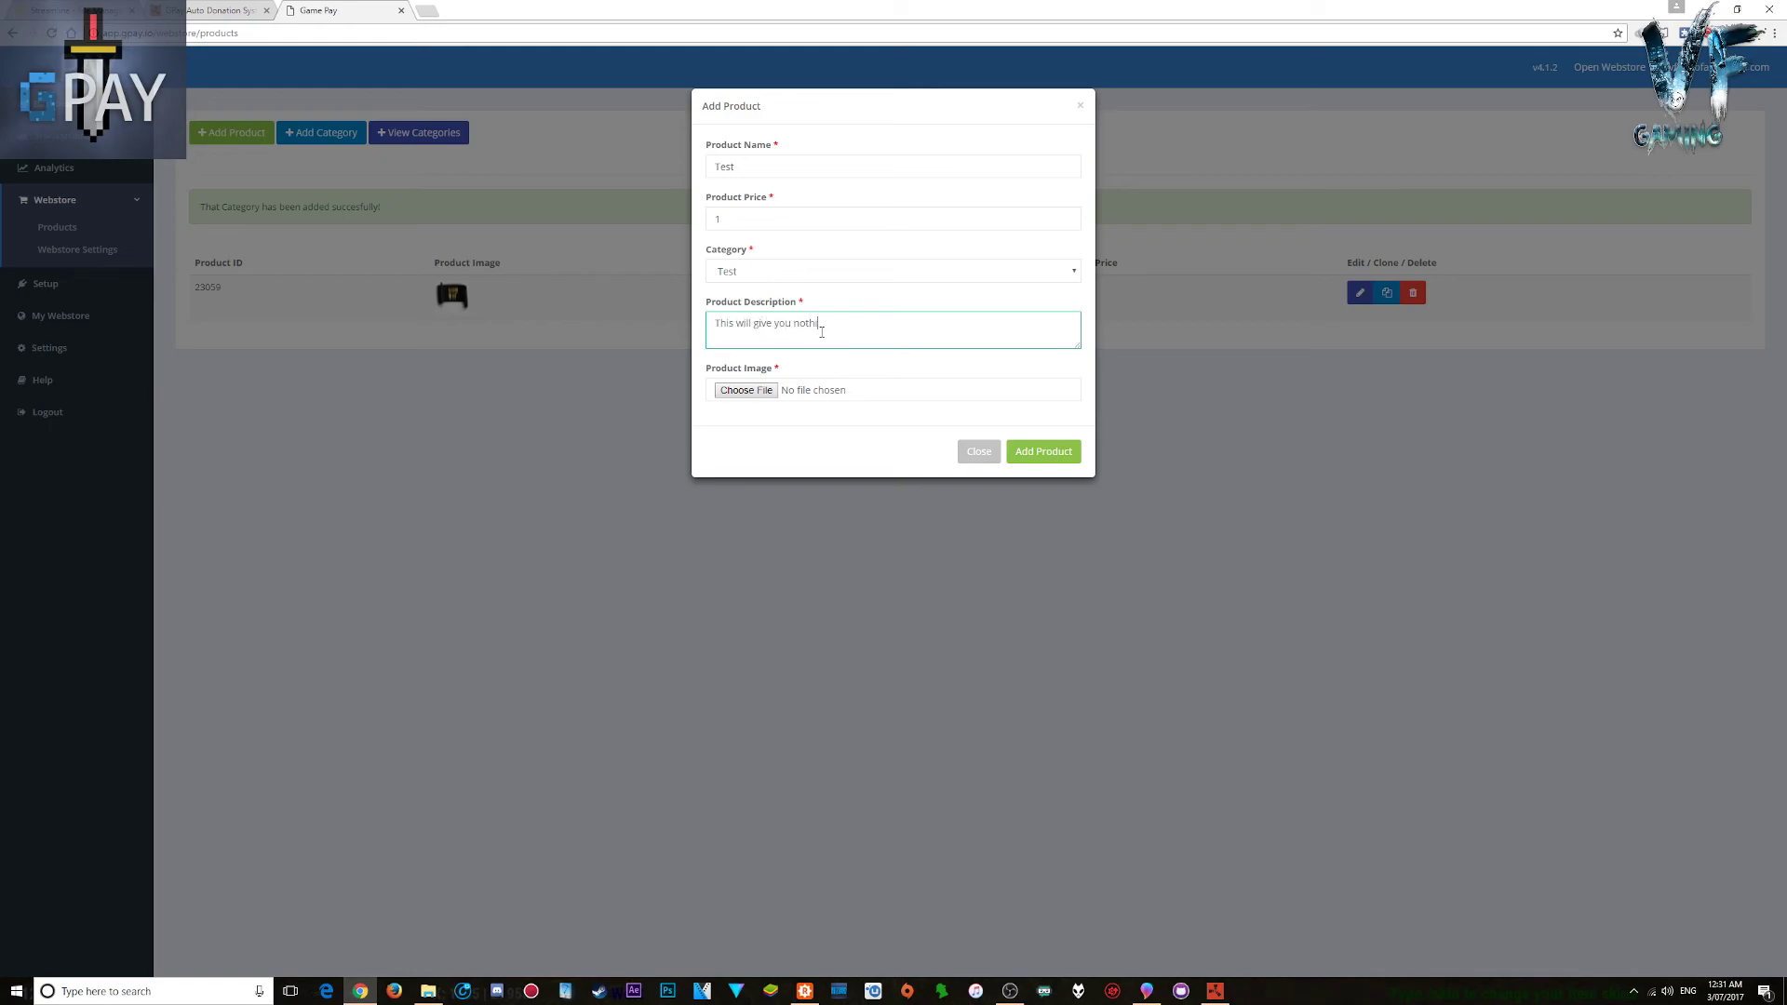
text(ng, just test)
click(841, 394)
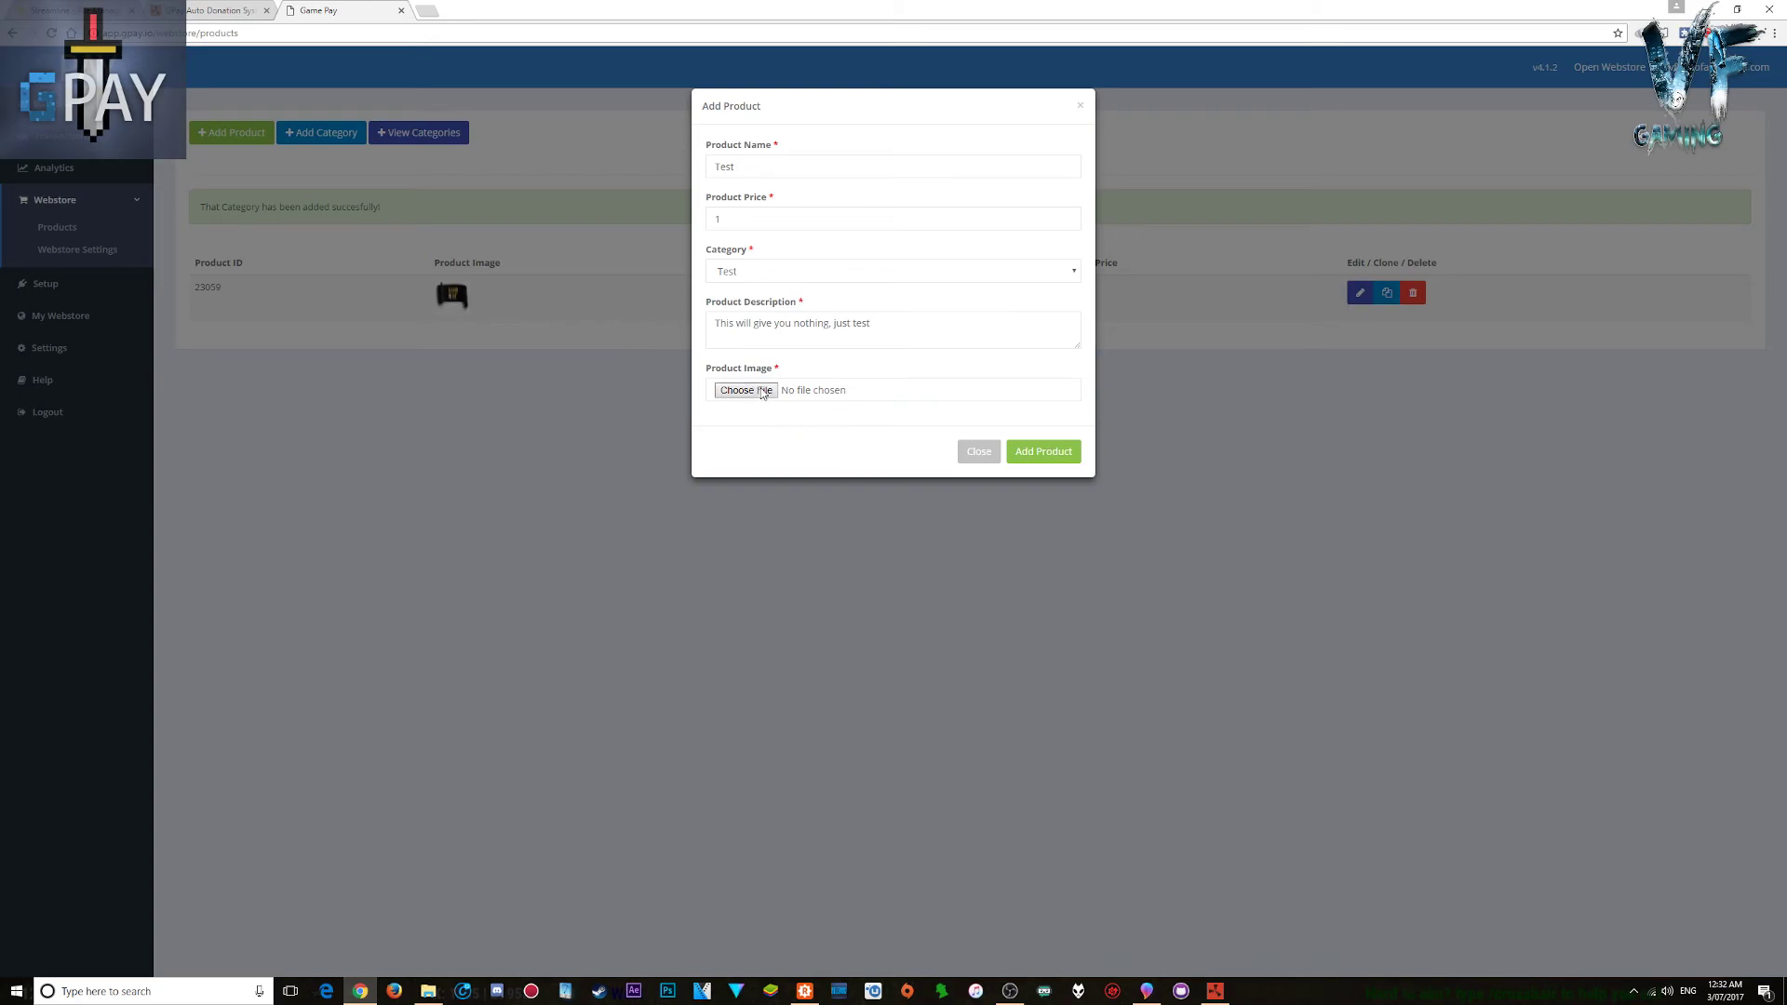
Step: Attach death.png as the product image, submit it, and confirm the Added message
click(1031, 464)
click(752, 440)
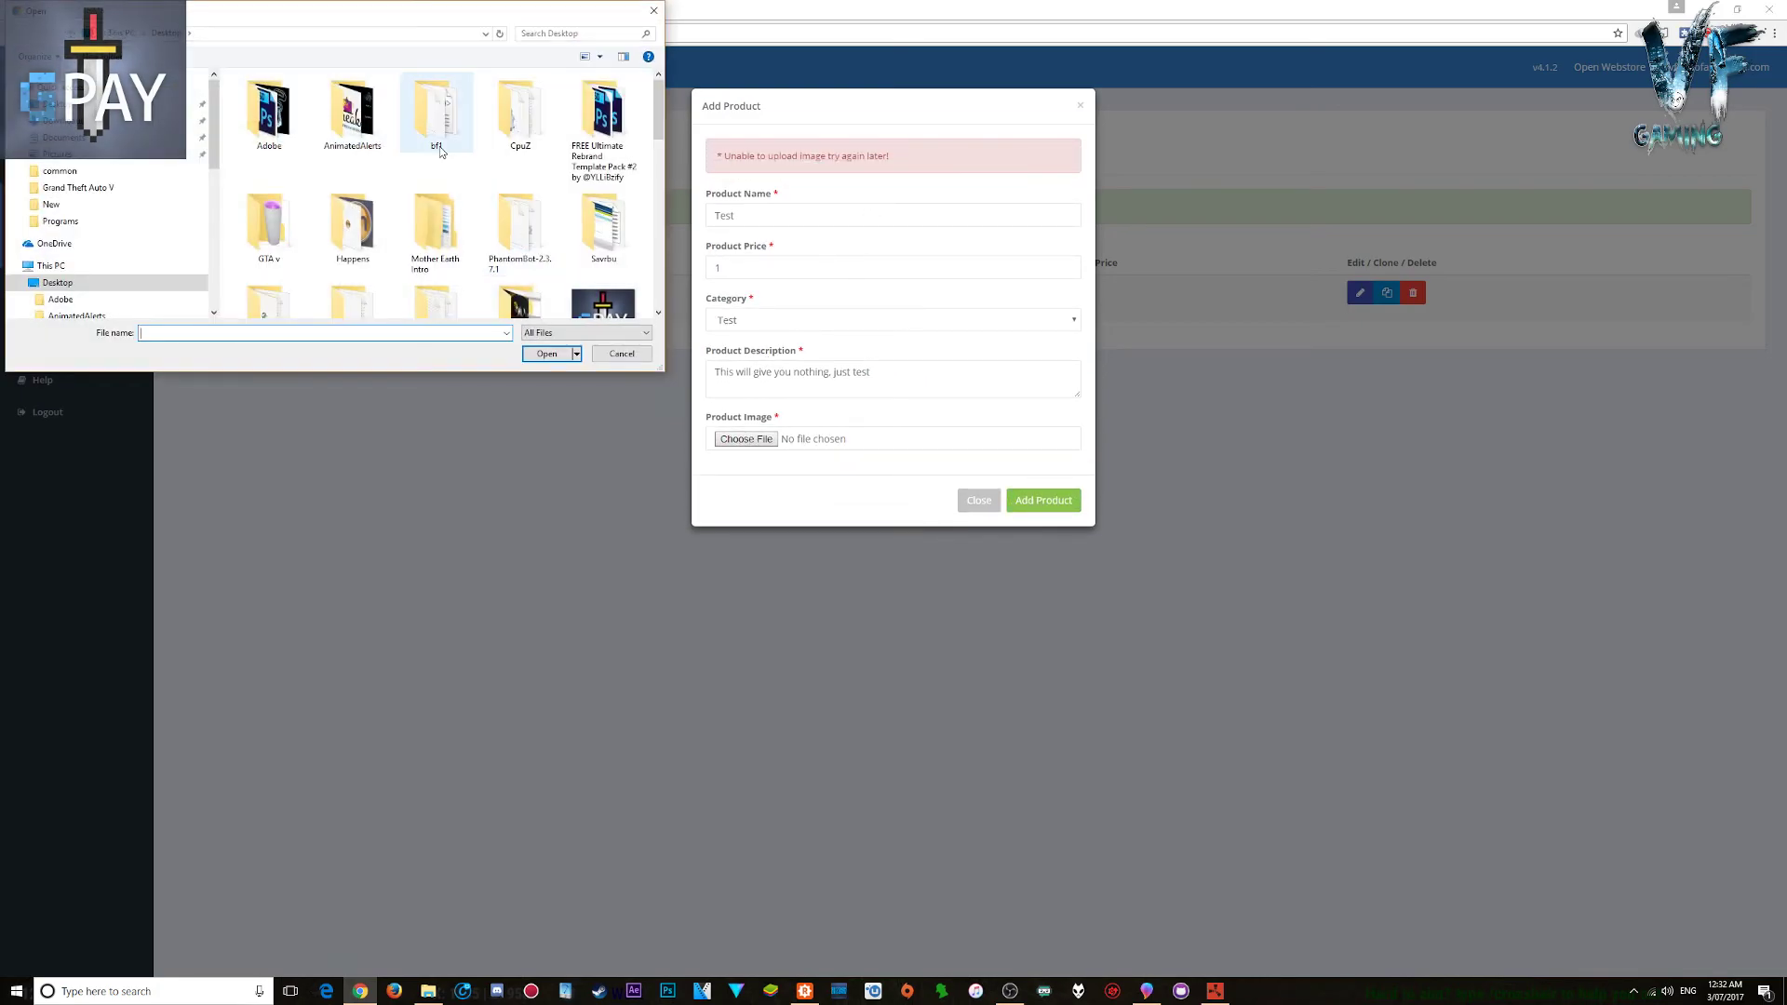
scroll(472, 160, down, 5)
double_click(604, 151)
click(1059, 505)
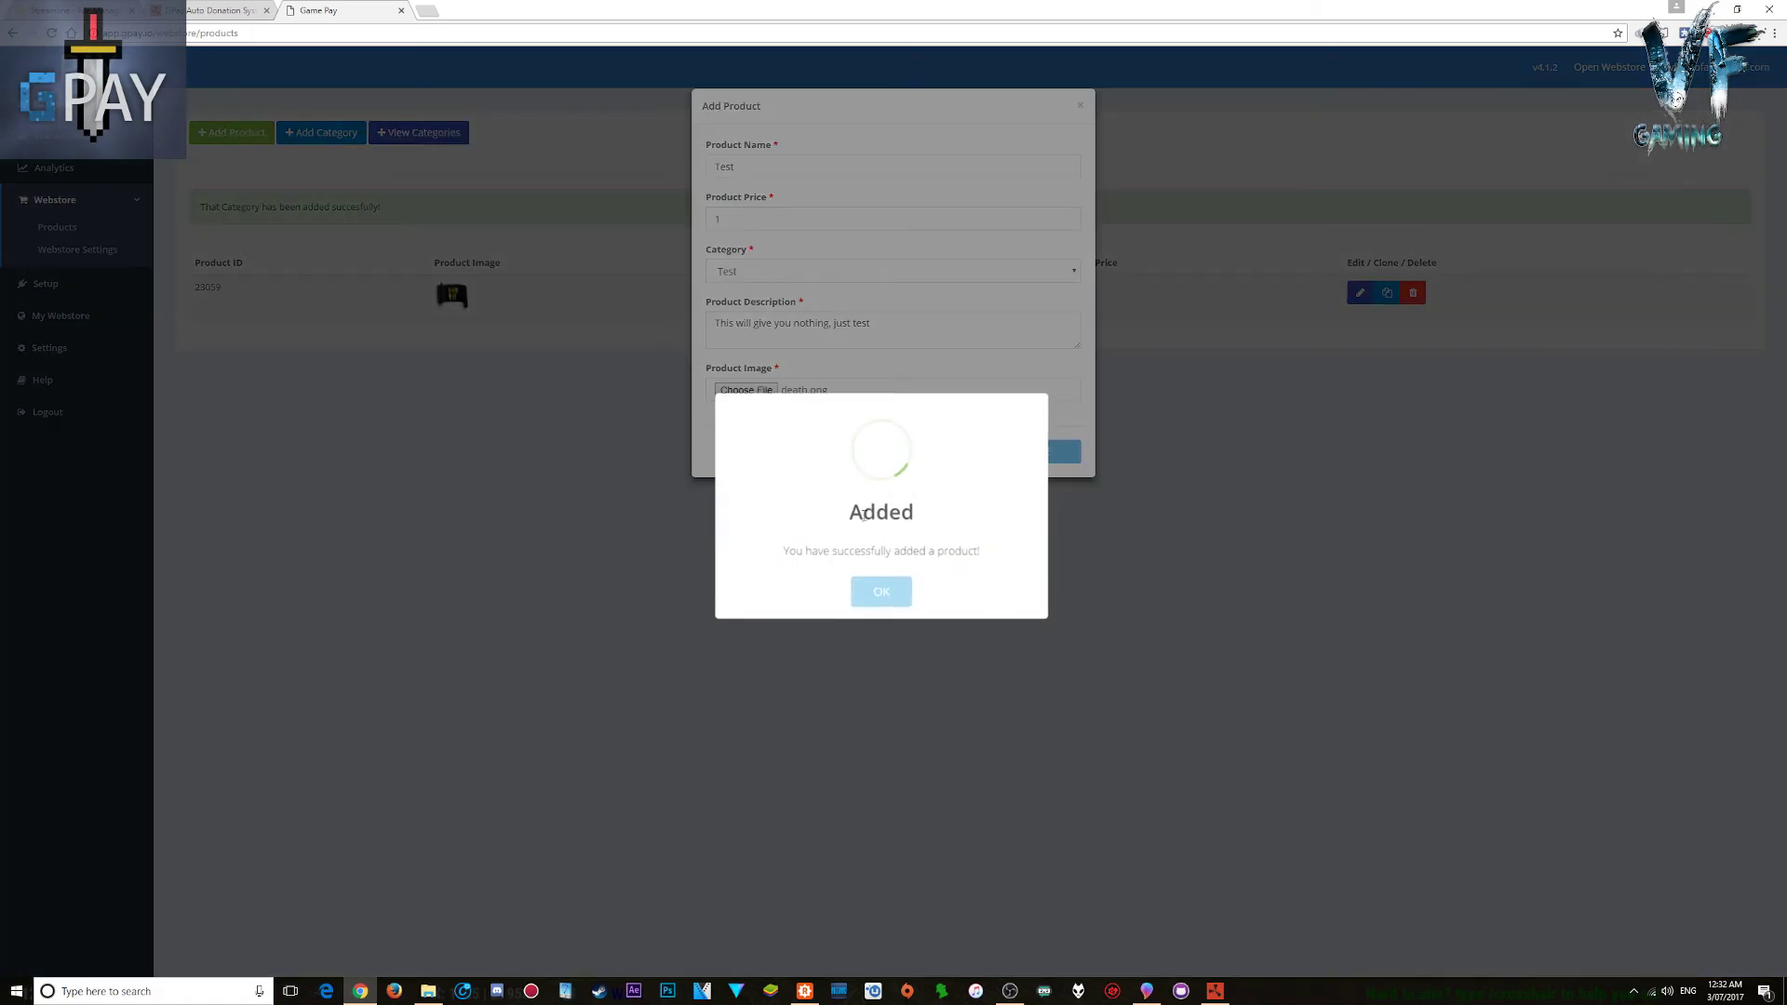
click(880, 592)
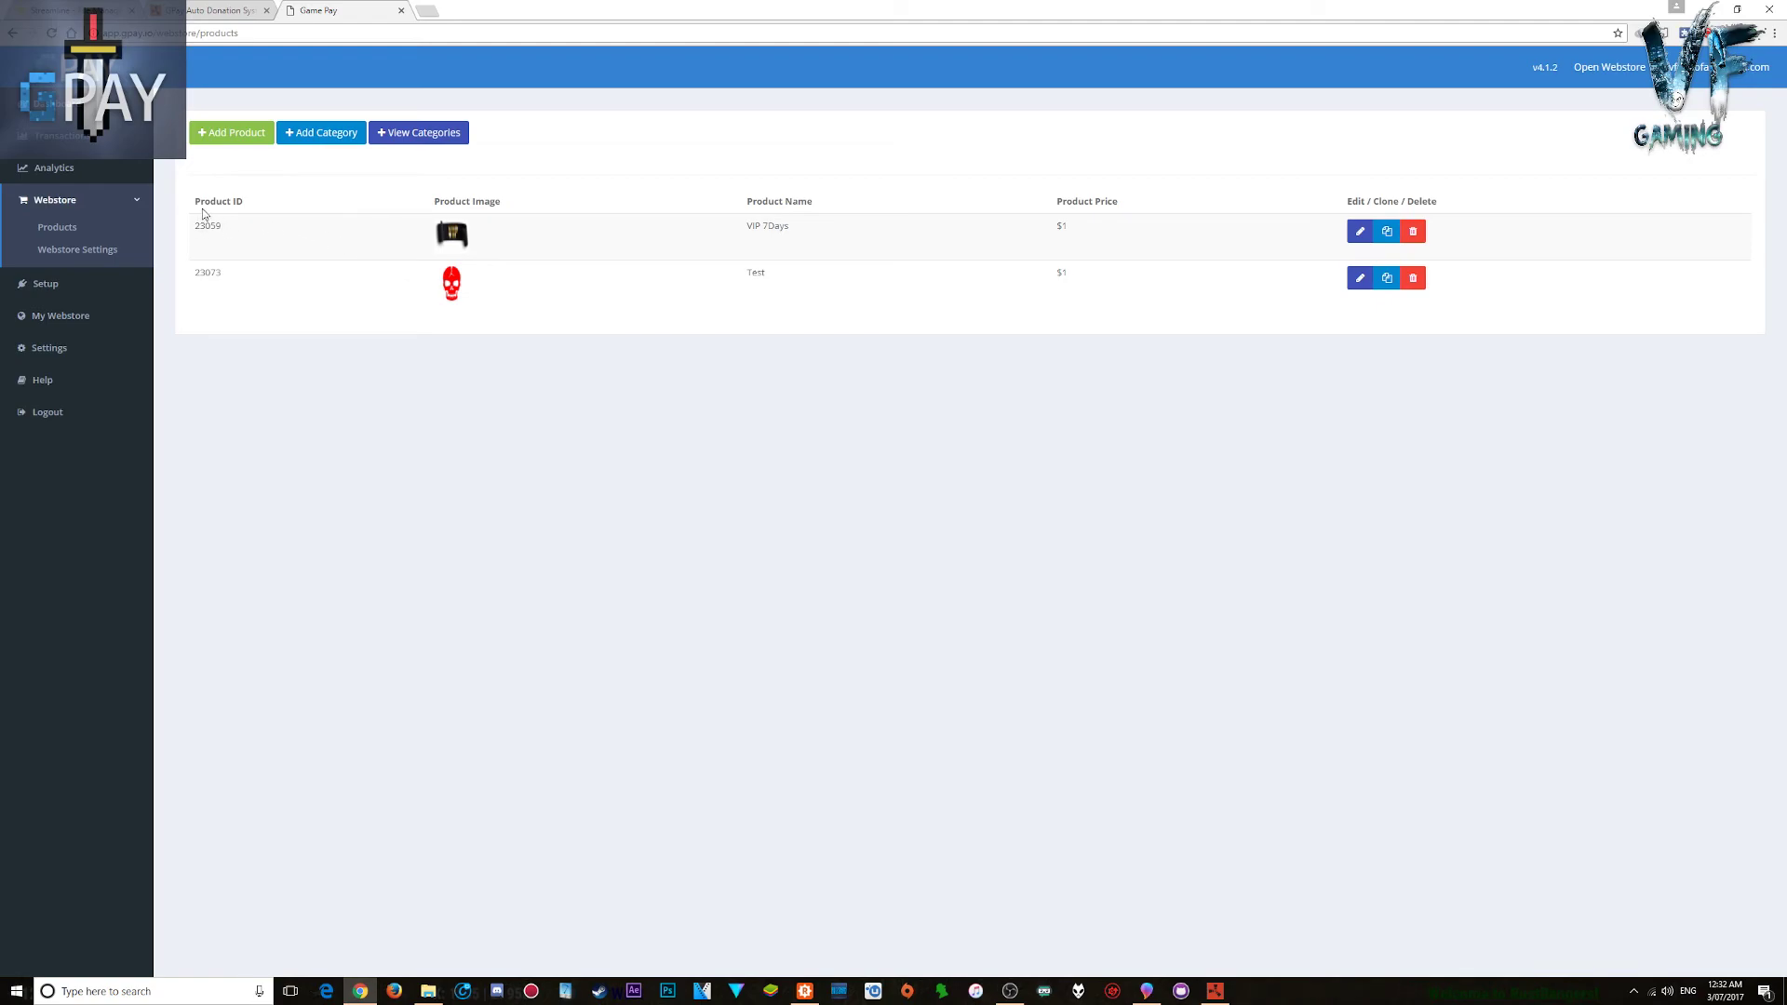
Step: Note the VIP 7Days product ID 23059 and open GPay.json for editing in the file manager
drag(223, 227, 194, 228)
click(259, 234)
key(ctrl+Tab)
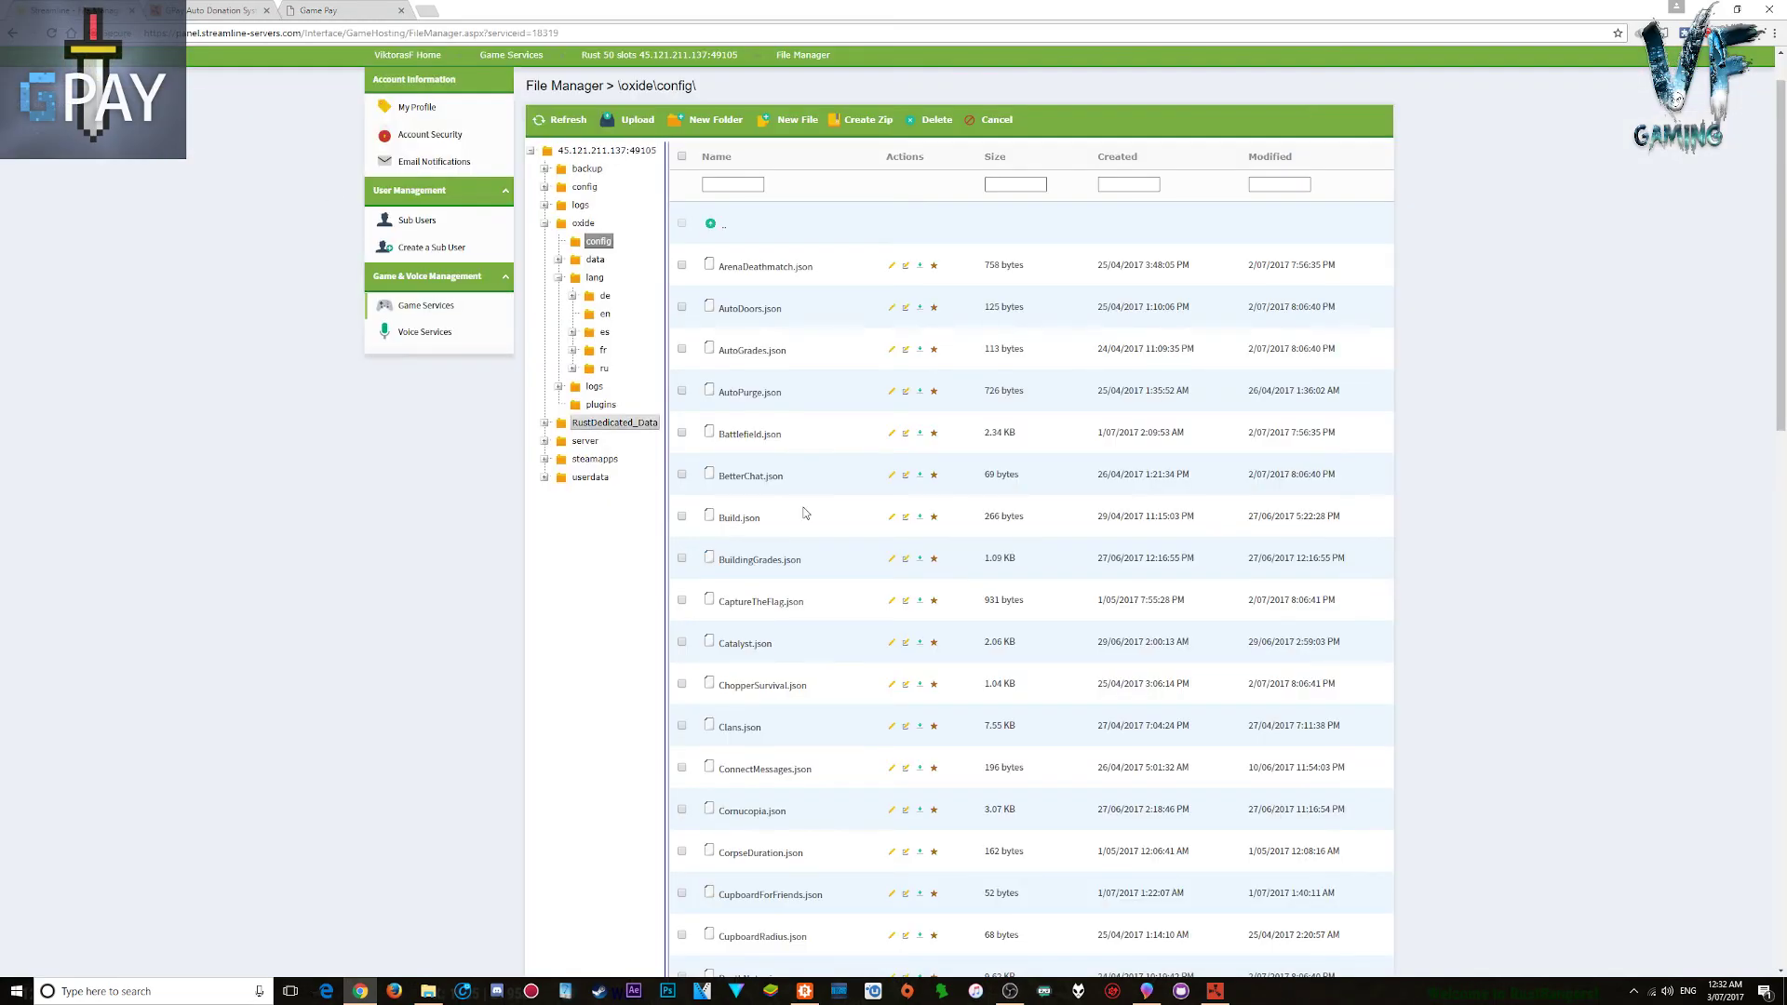
scroll(905, 511, down, 5)
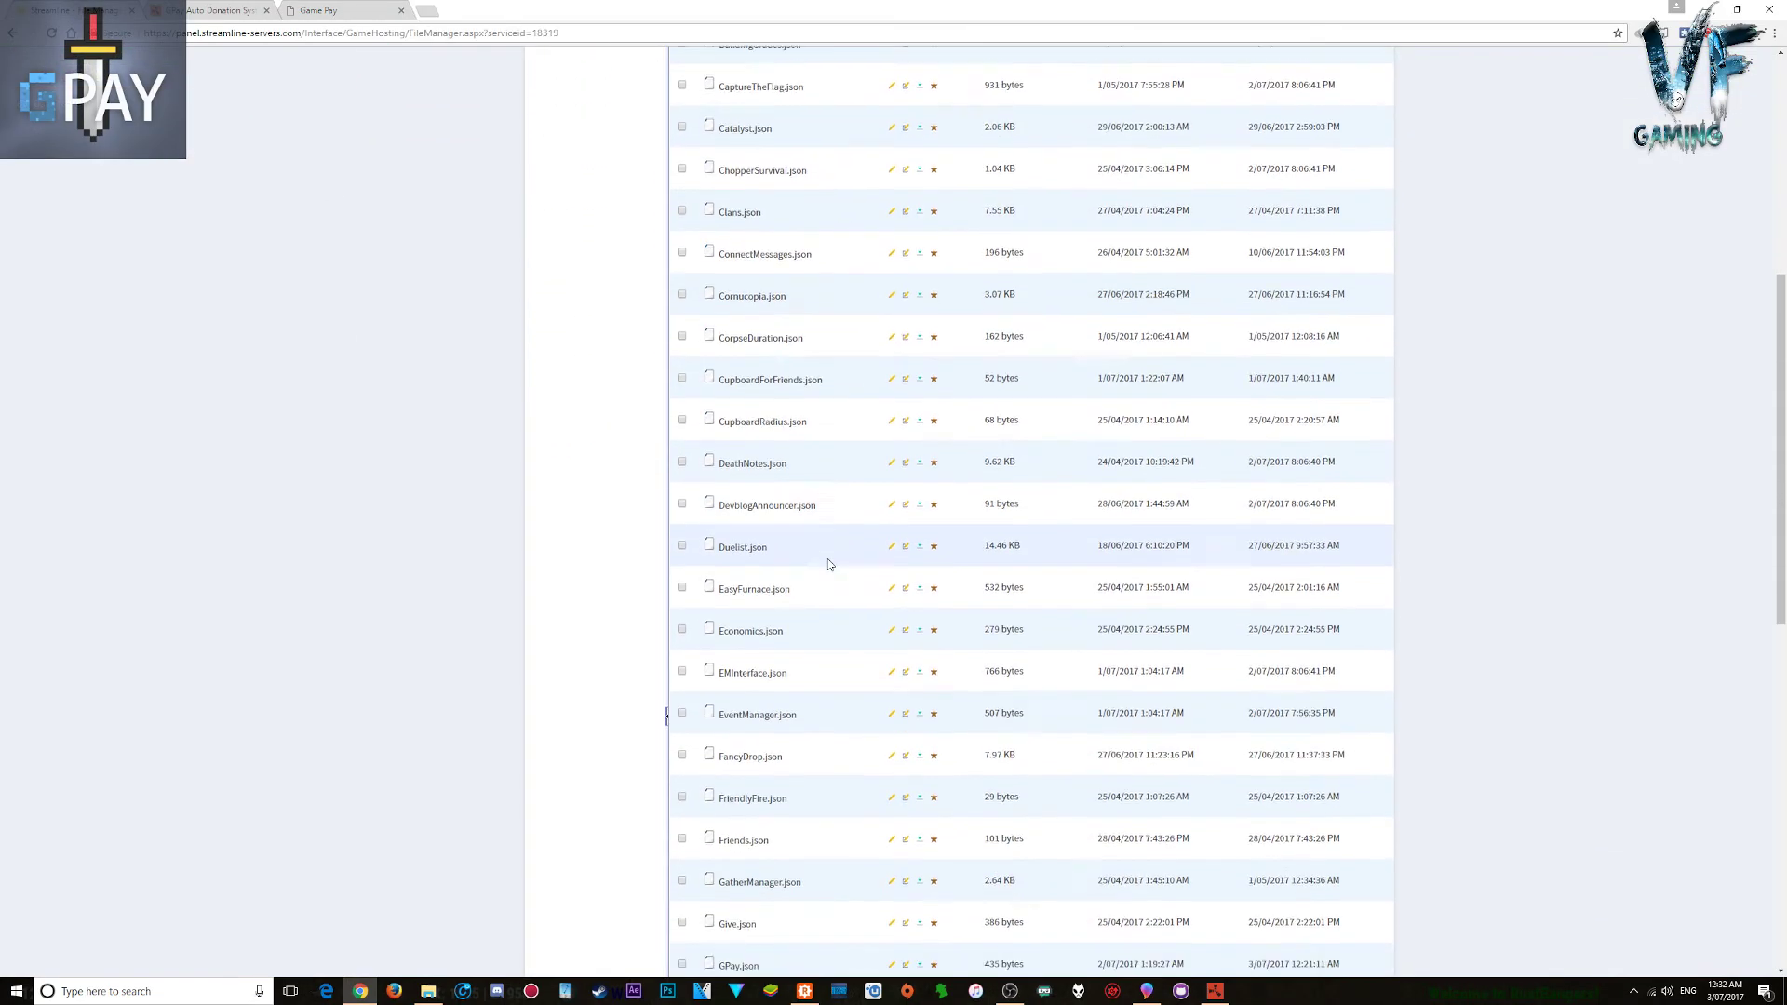
scroll(830, 565, down, 3)
click(891, 644)
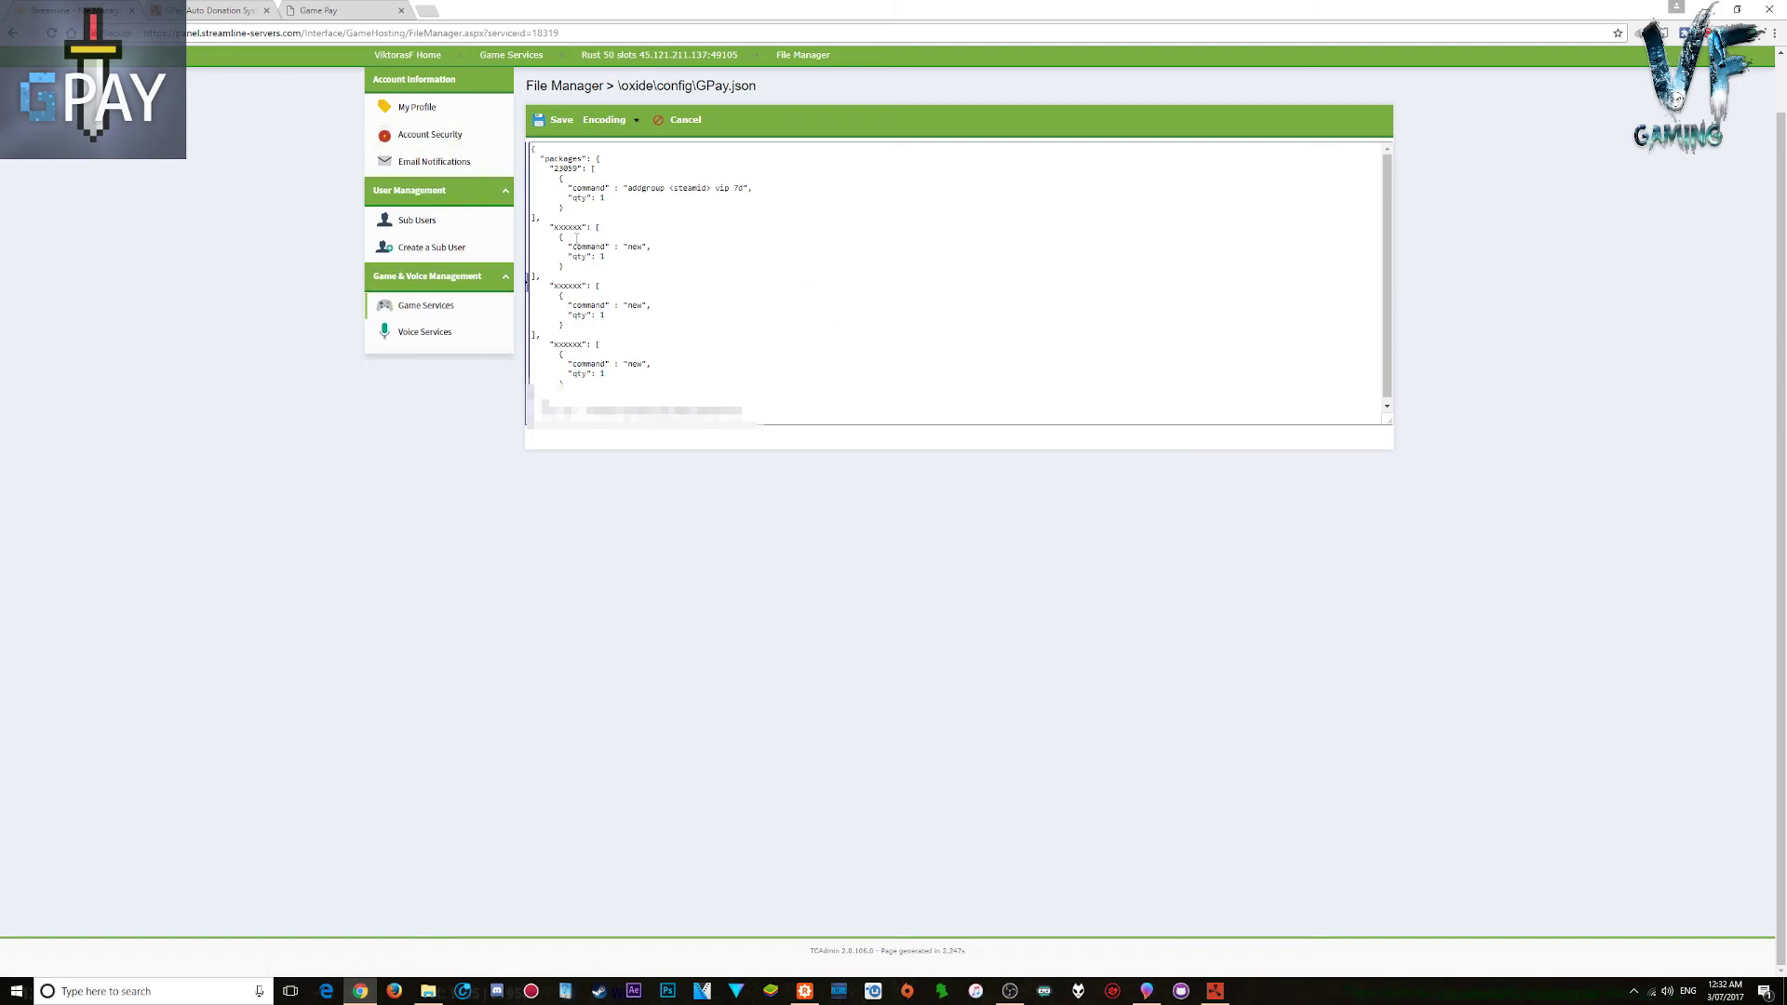
Step: Inspect package 23059's addgroup command with its <steamid> placeholder, then close the file unchanged
double_click(567, 168)
click(588, 197)
text(/)
key(BackSpace)
click(669, 188)
key(shift+Right)
key(shift+Right)
key(shift+Right)
key(shift+Right)
key(shift+Right)
key(shift+Right)
key(shift+Right)
key(shift+Right)
key(shift+Right)
click(726, 216)
drag(743, 189, 730, 188)
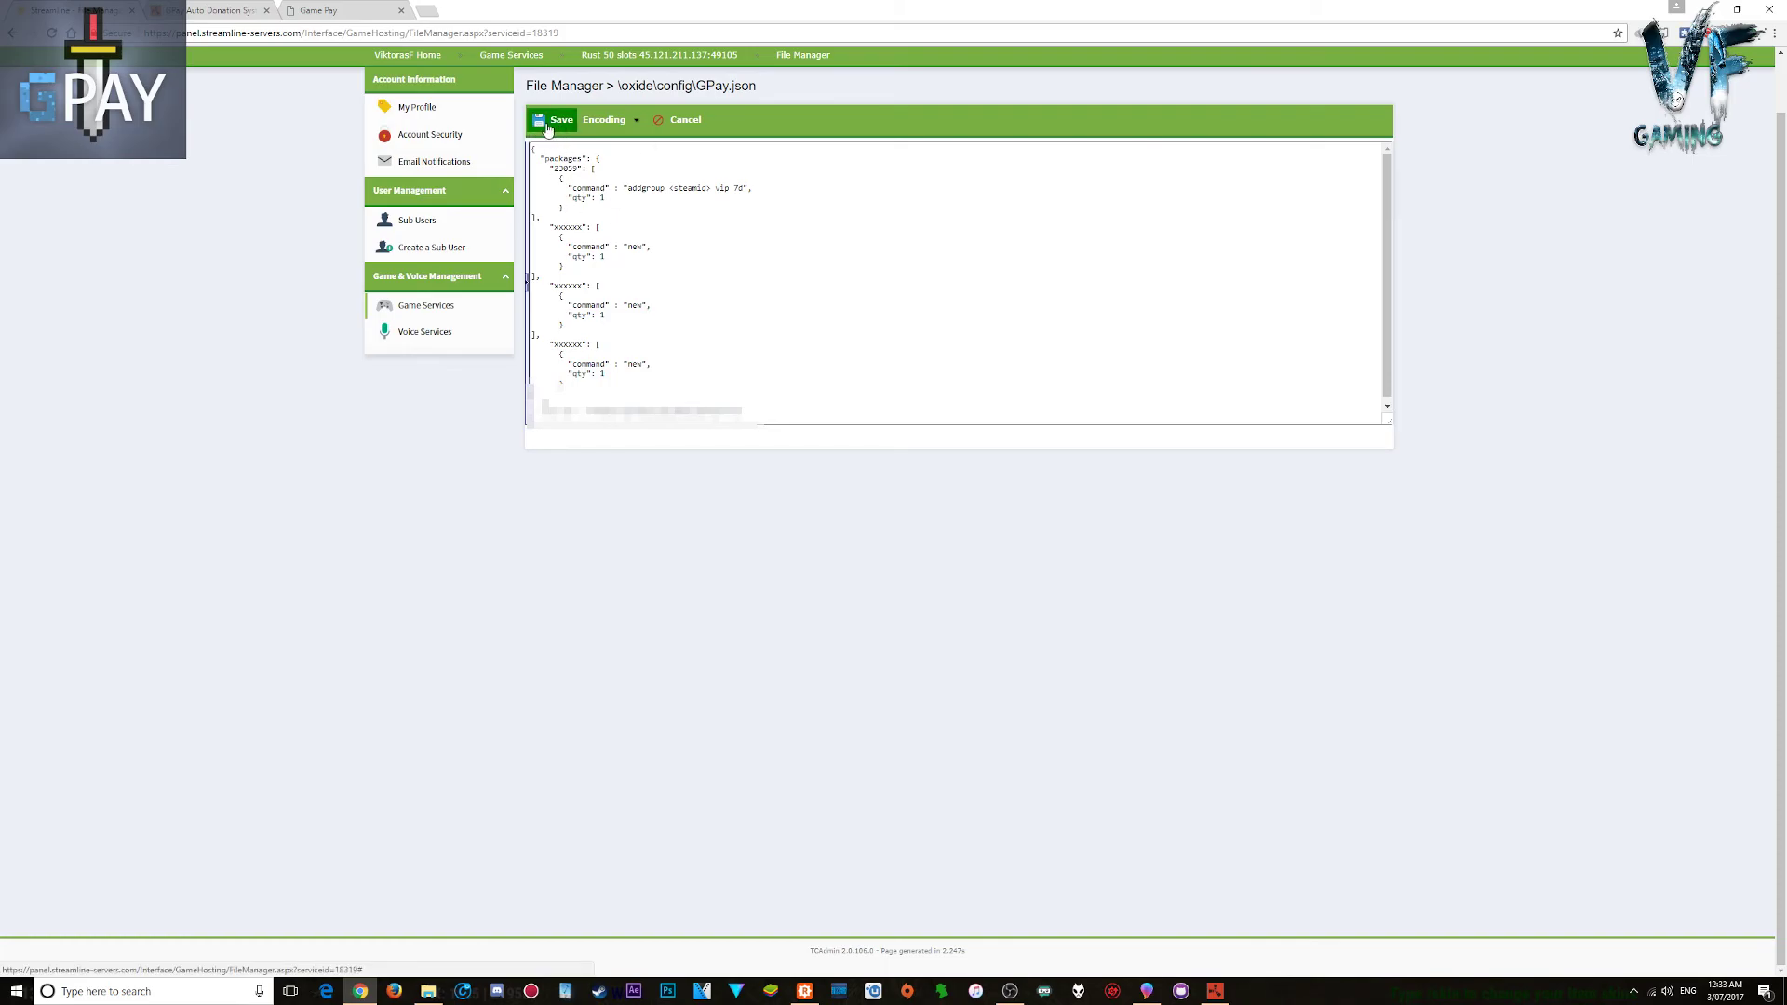
click(677, 119)
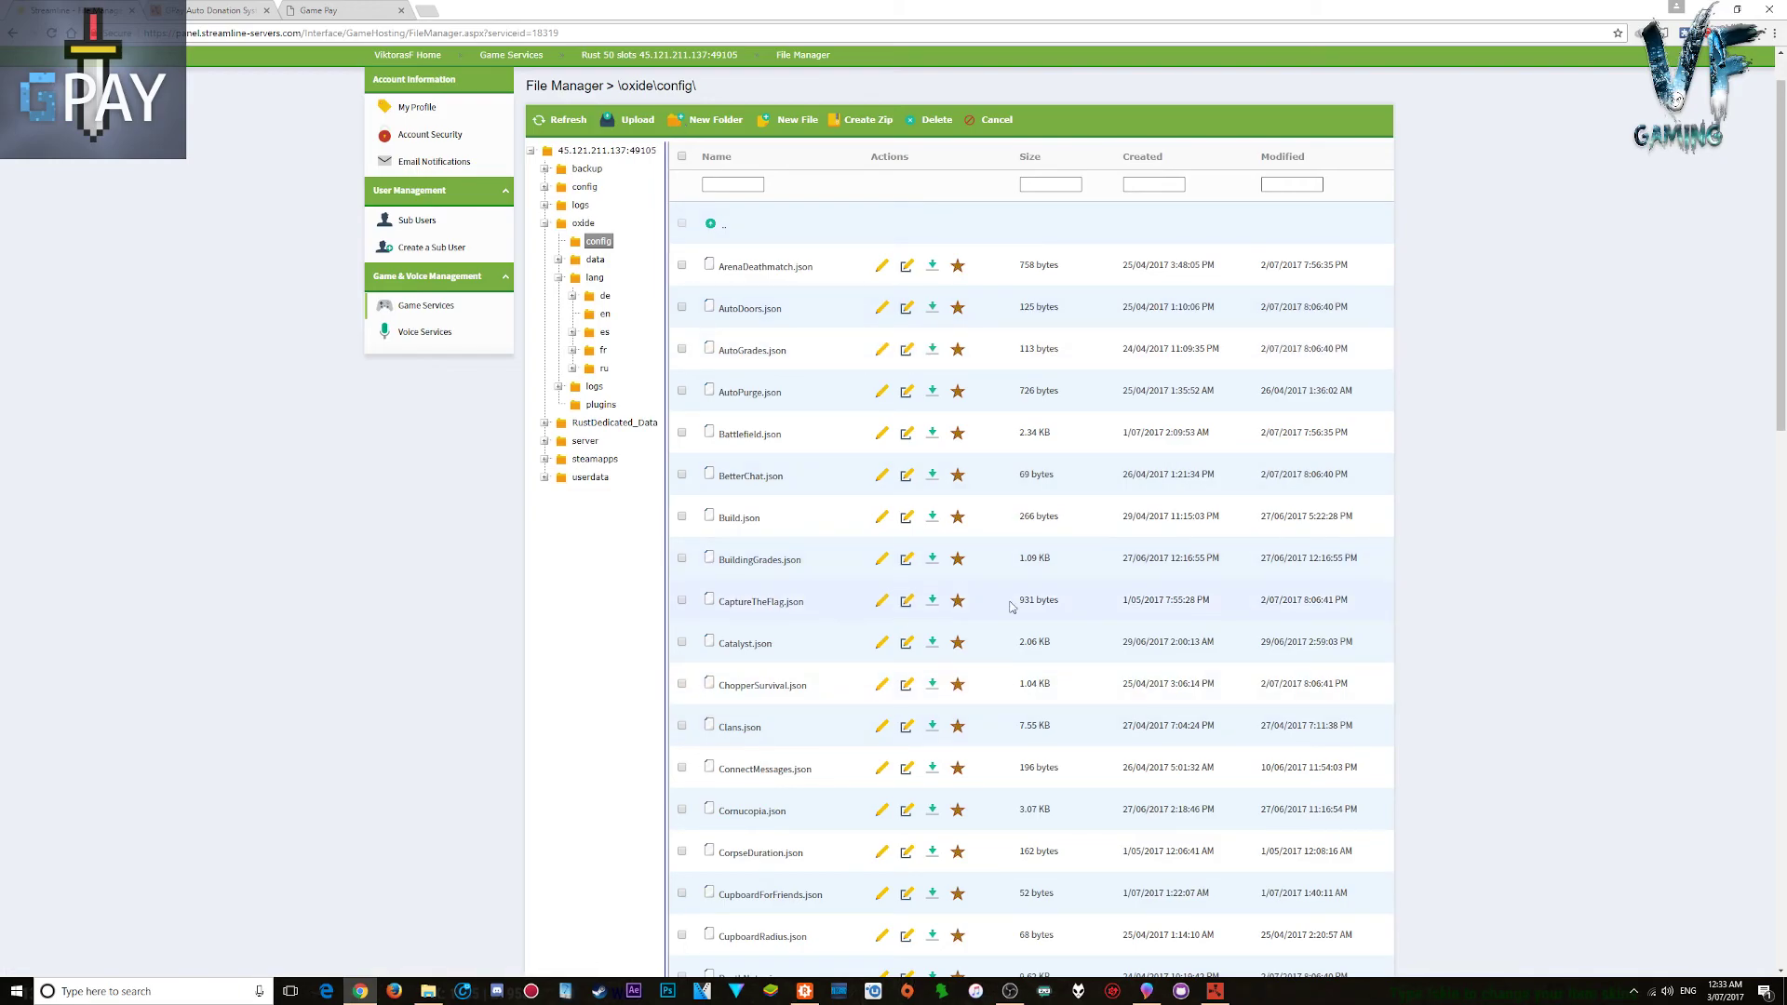
Step: In Rust, send /donate in chat to show the store link
click(1206, 994)
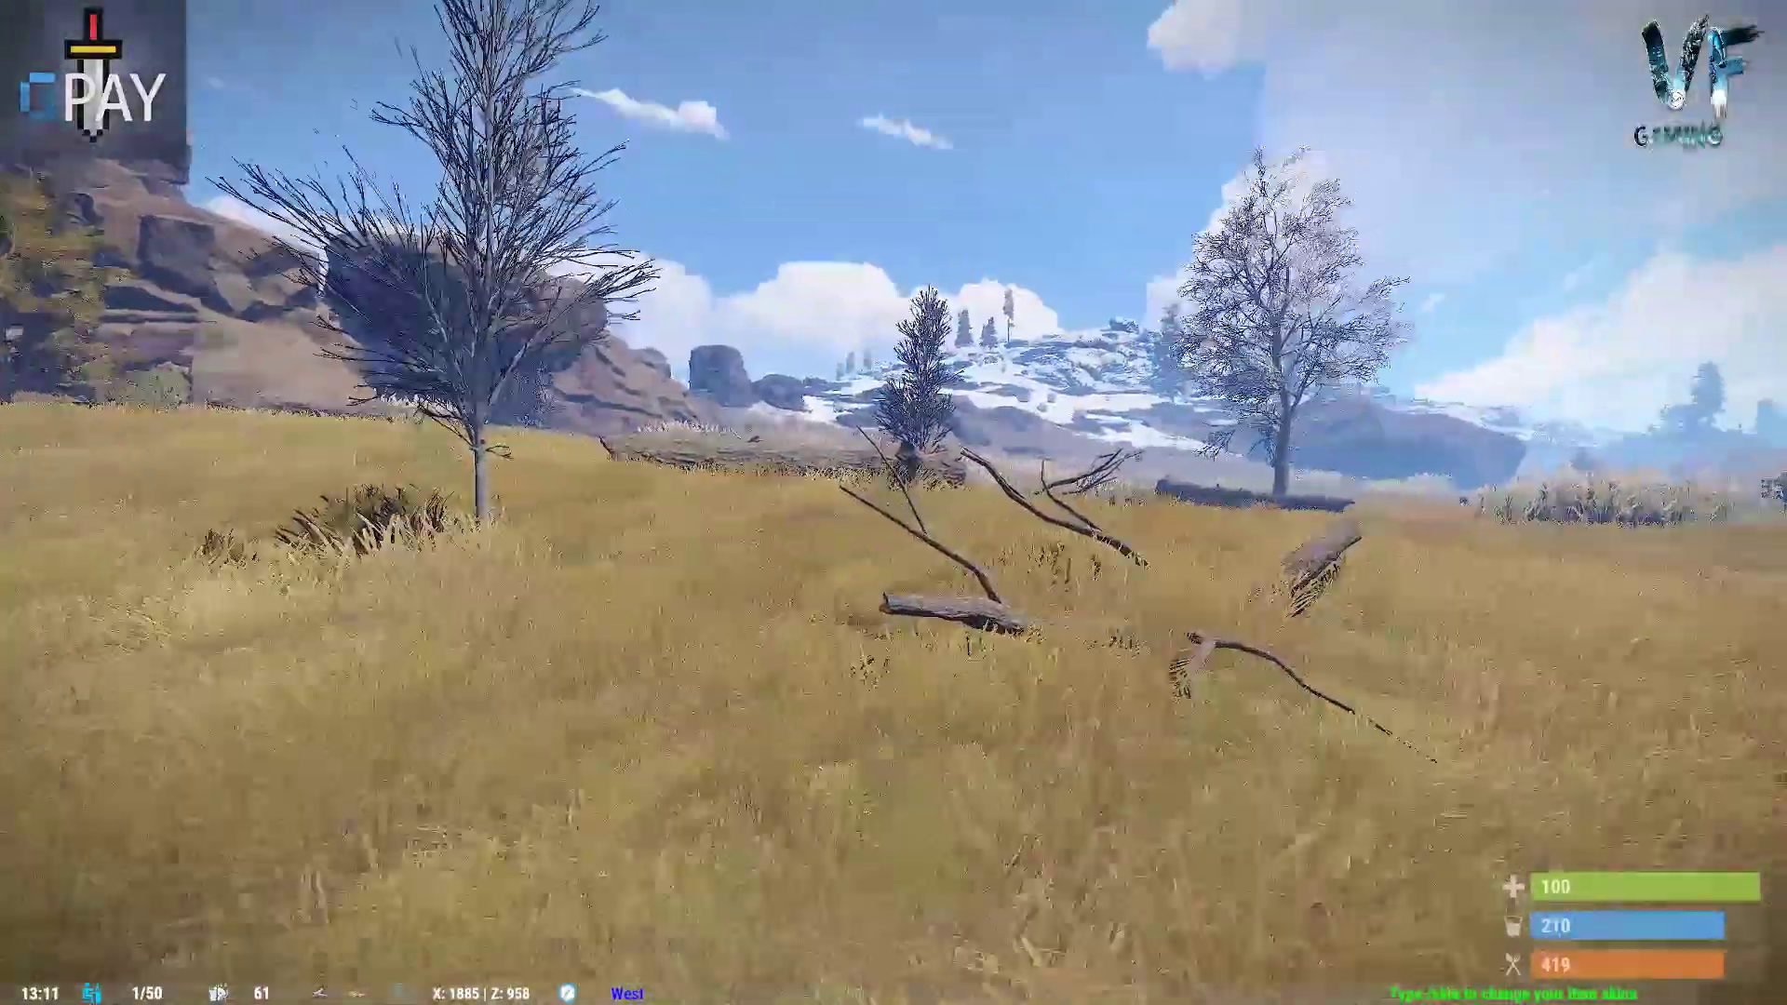
key(m)
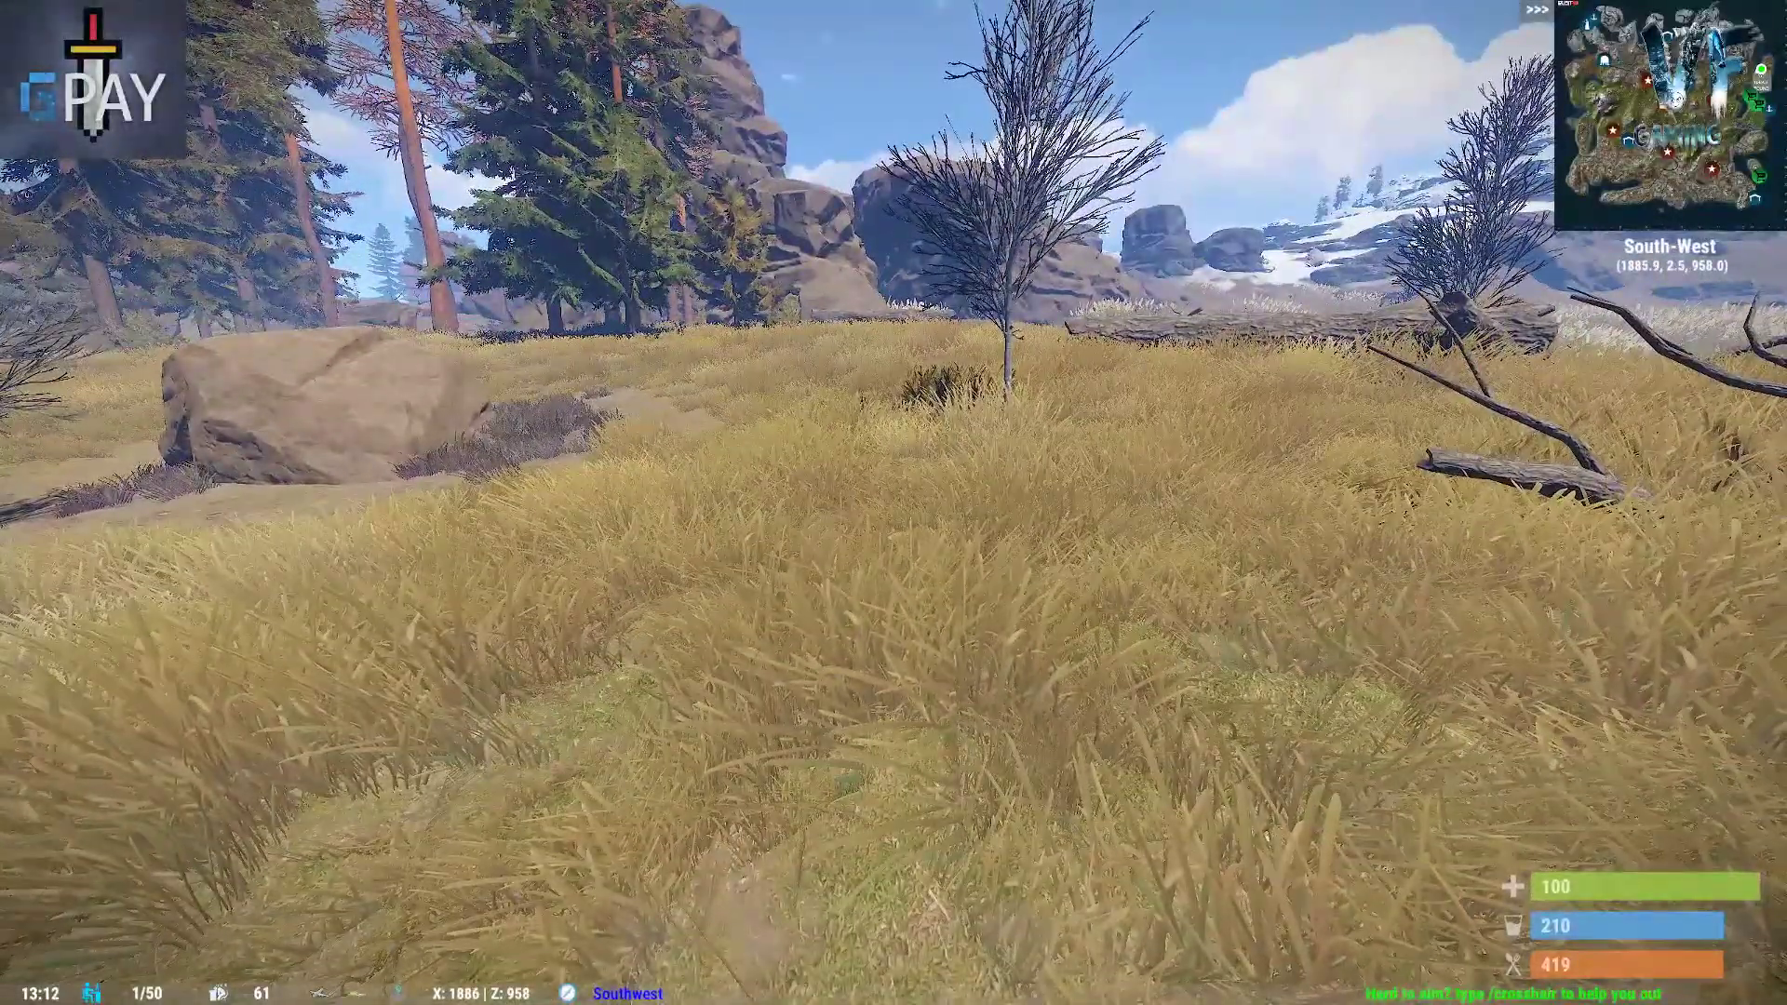
key(Return)
text(/donate)
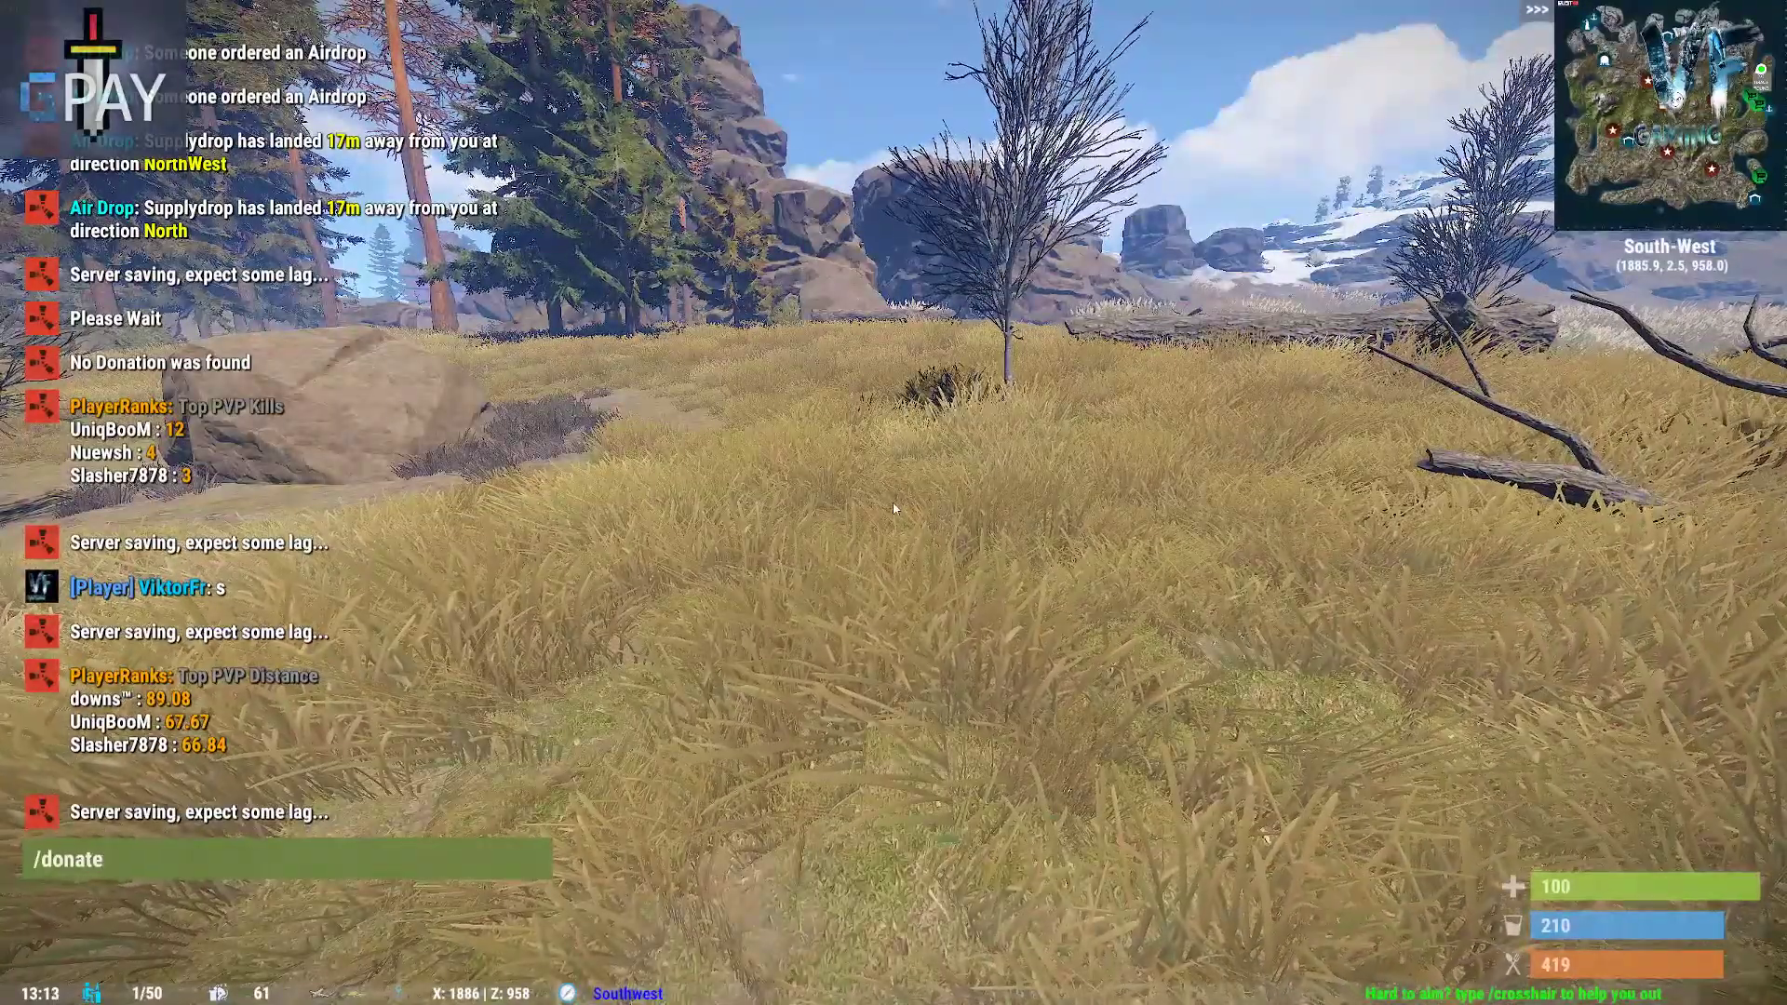
key(Return)
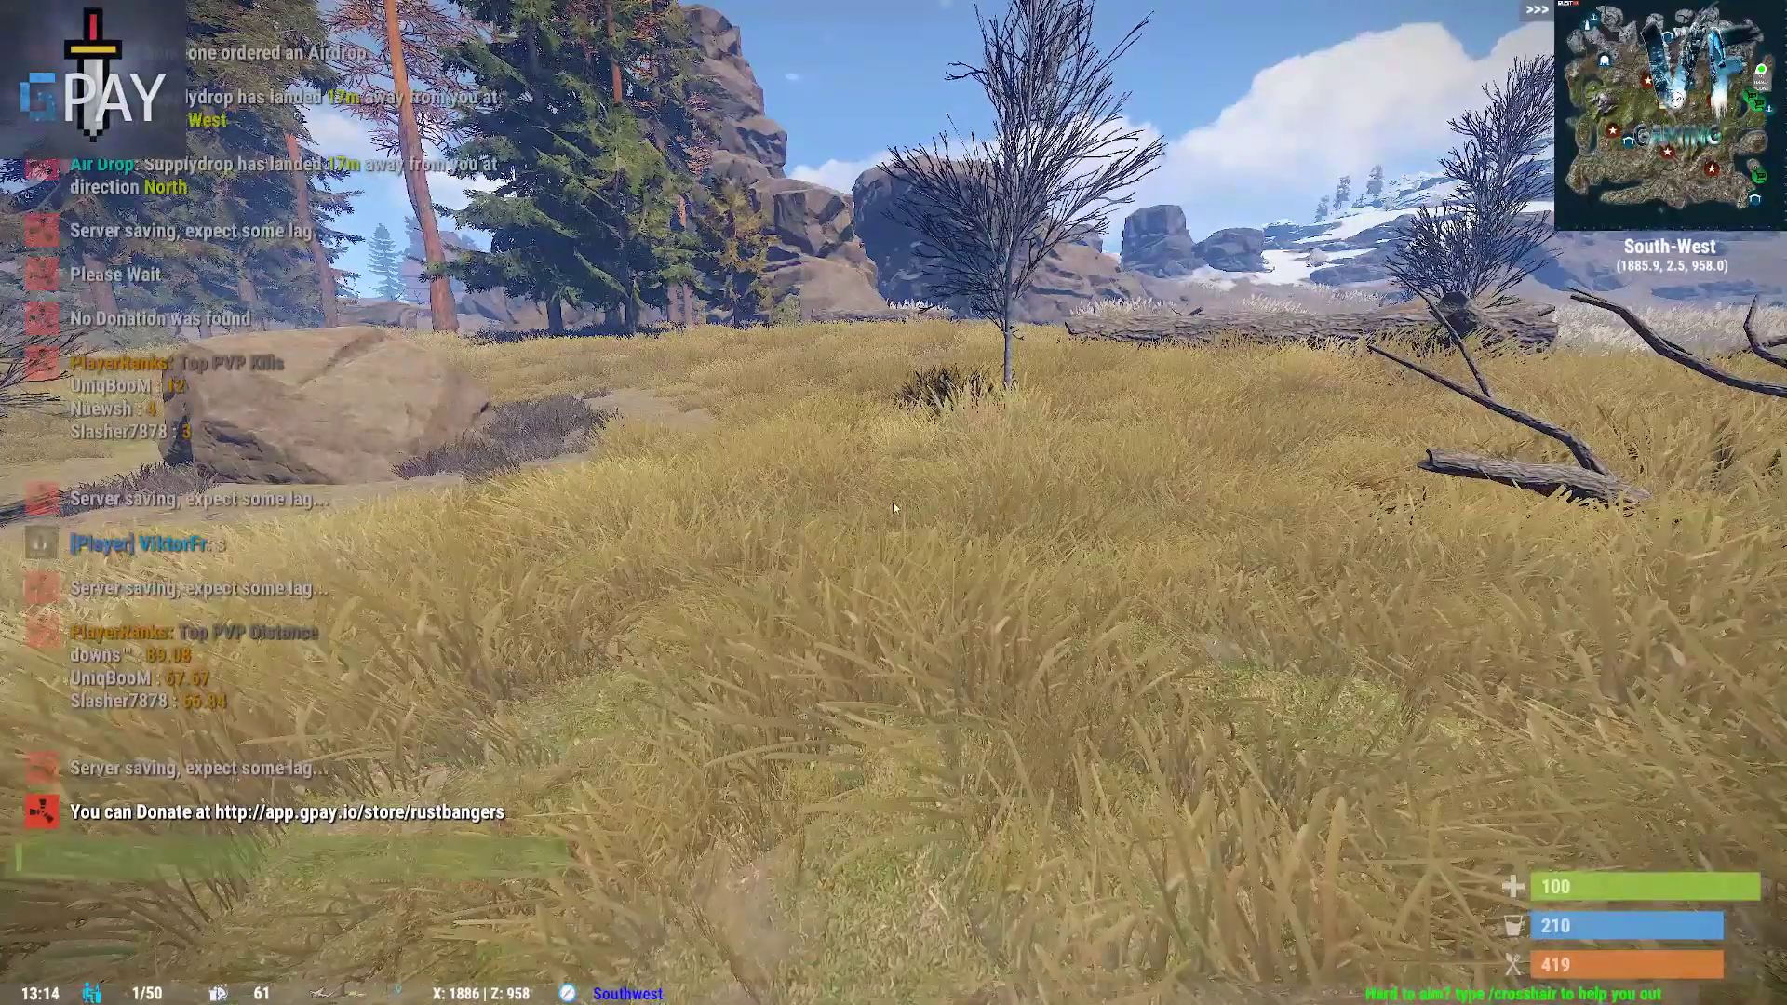
Step: Send /claimdonation, which reports that no donation was found
text(/claim done)
key(BackSpace)
key(BackSpace)
key(BackSpace)
key(BackSpace)
key(BackSpace)
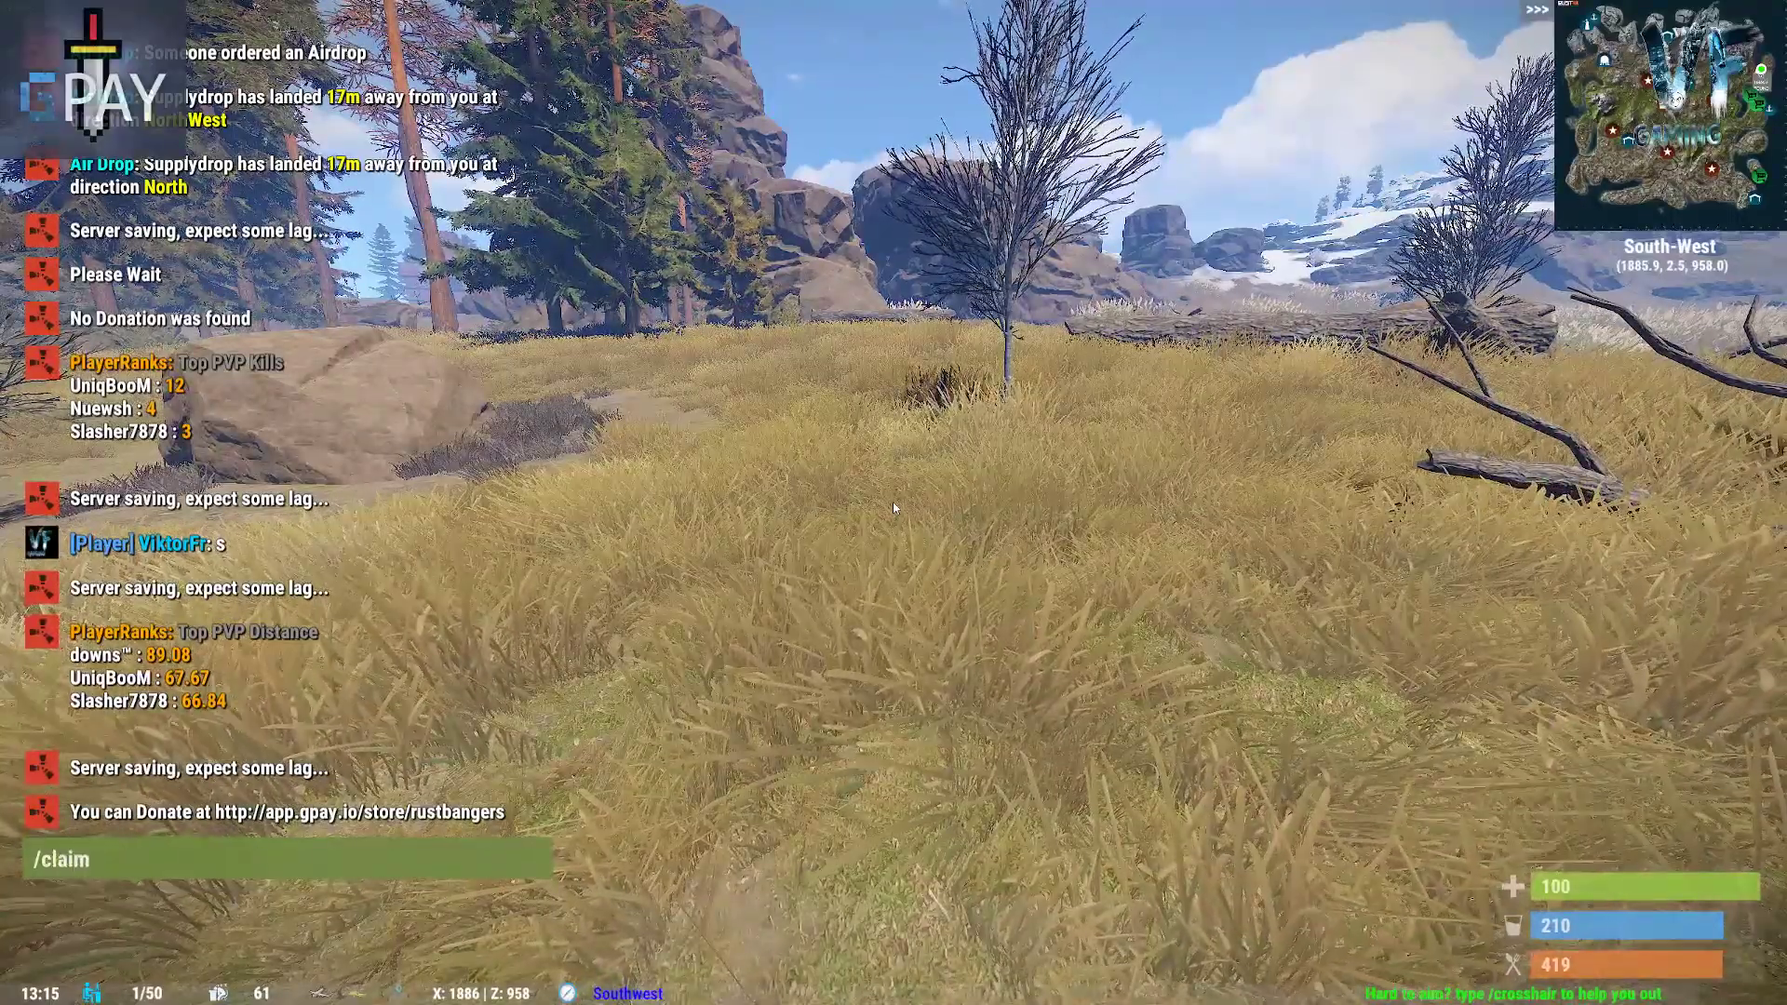
text(donation)
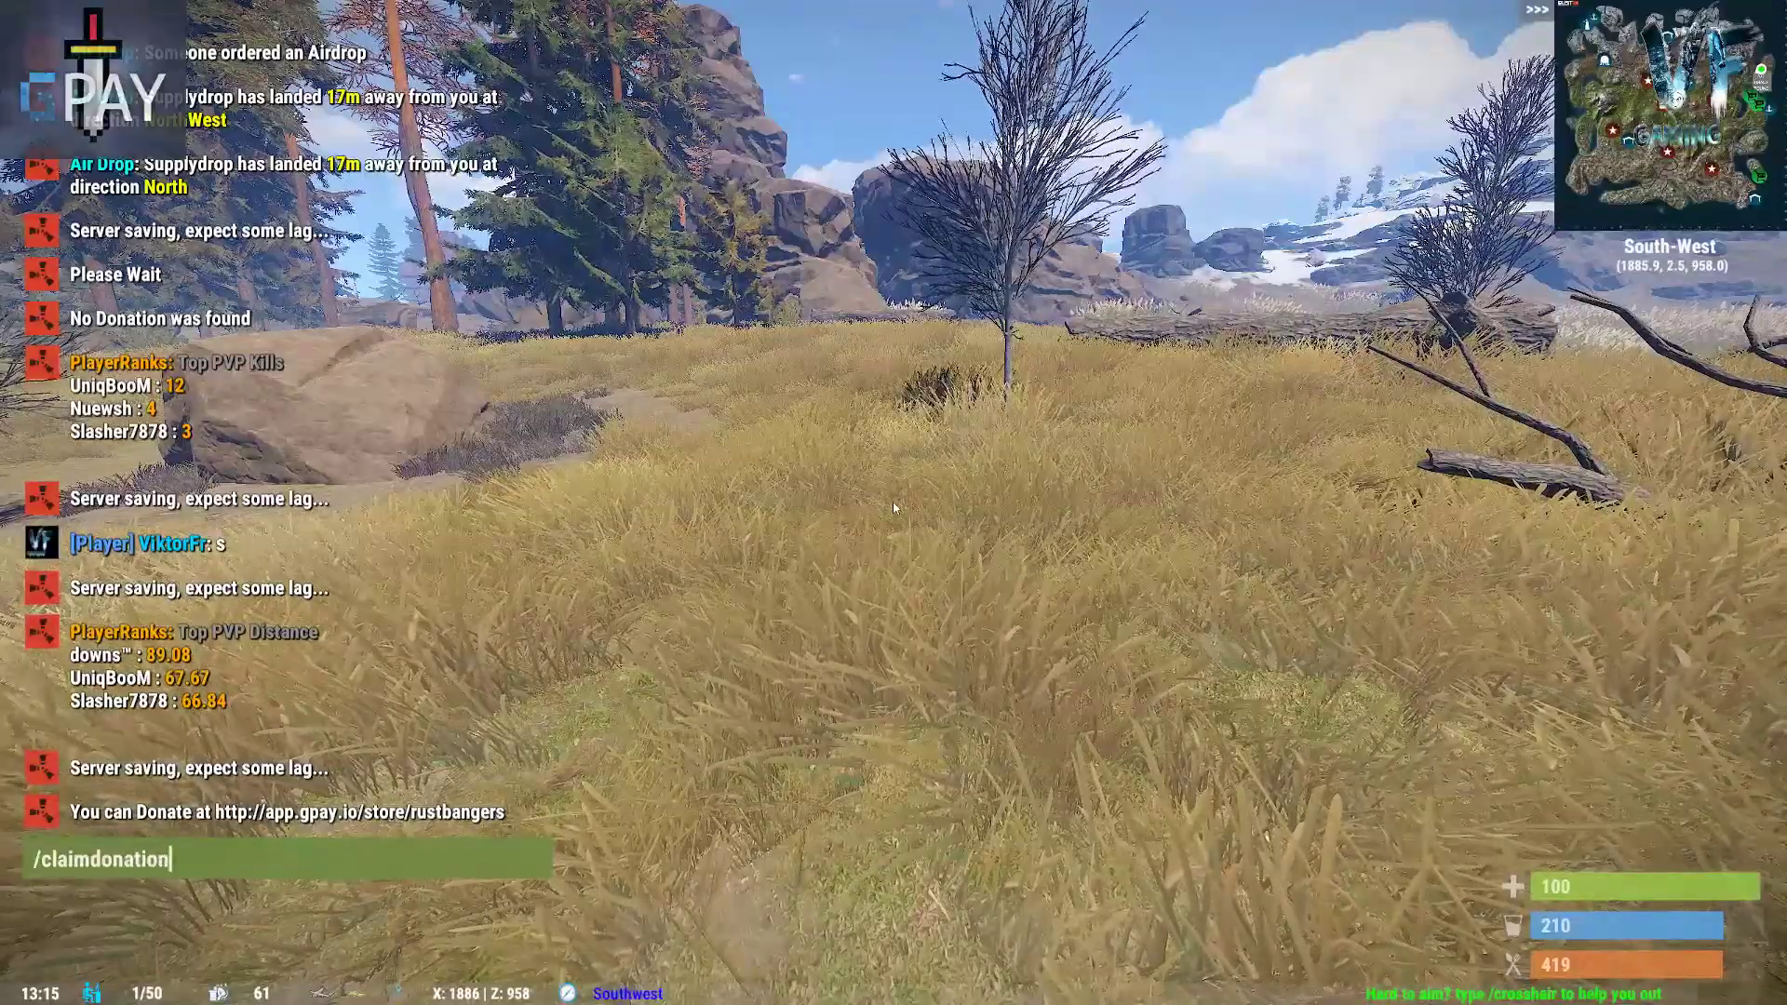
key(Return)
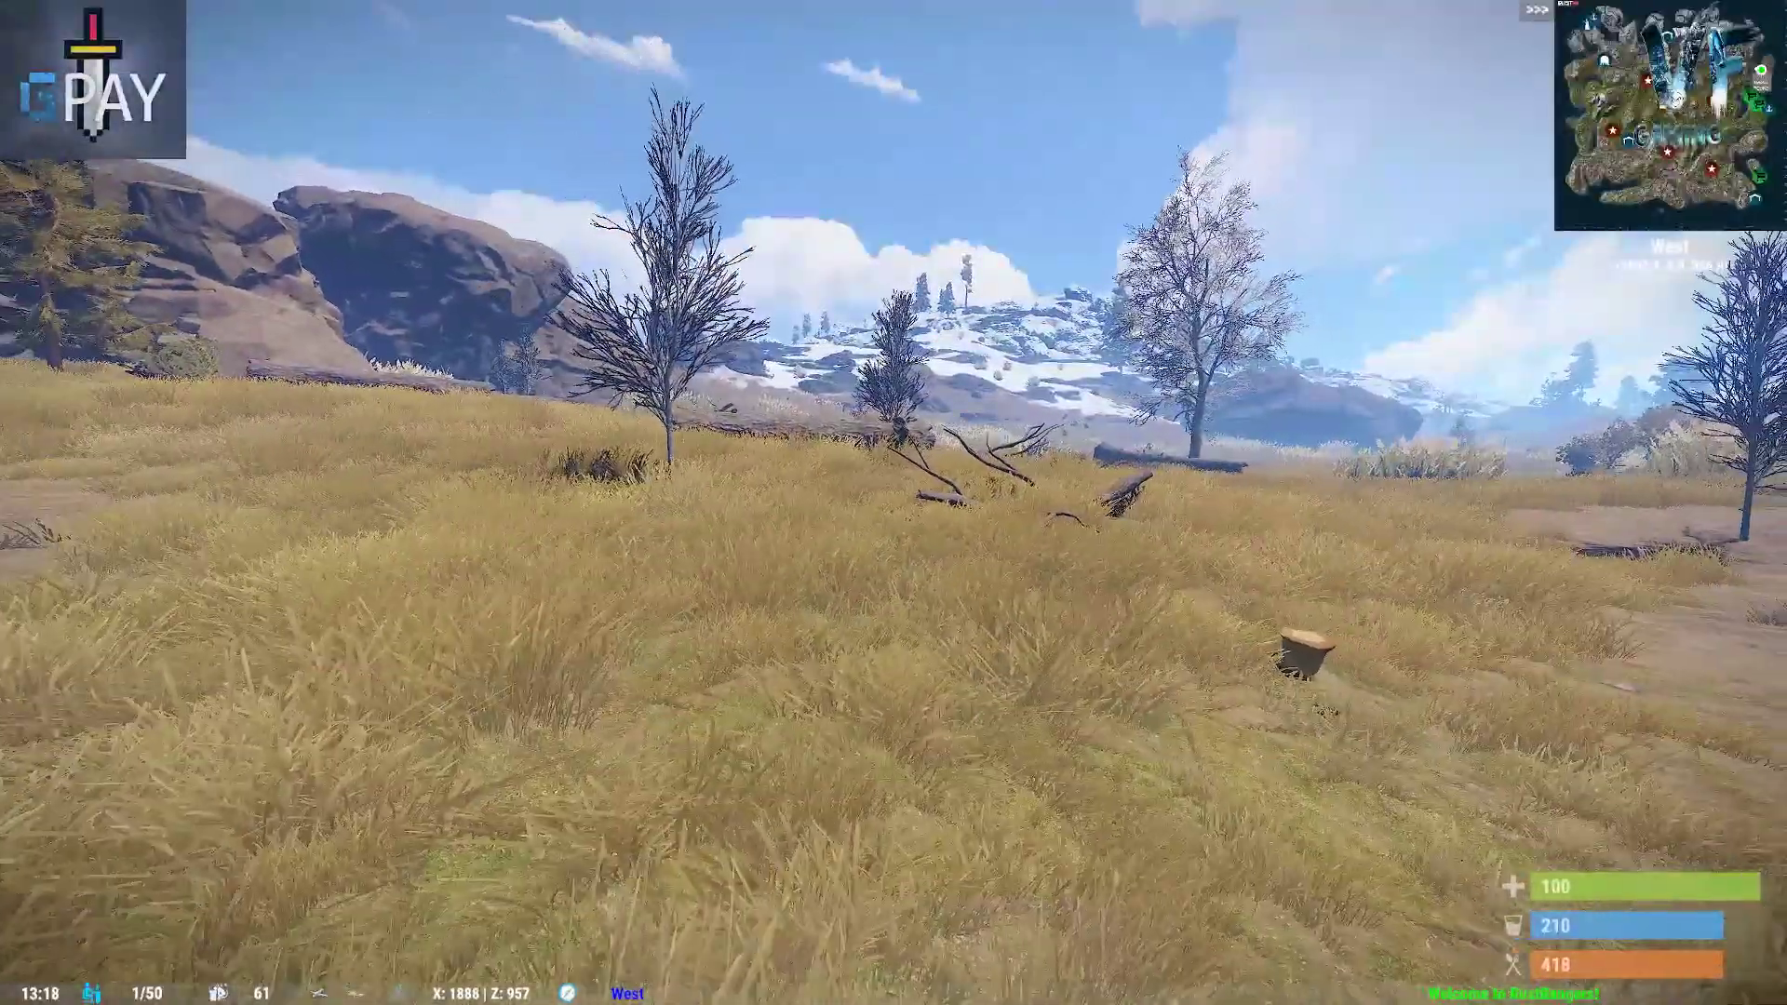
Step: Run /kit to confirm only the free Resources kit is offered, then close the kits window
key(Return)
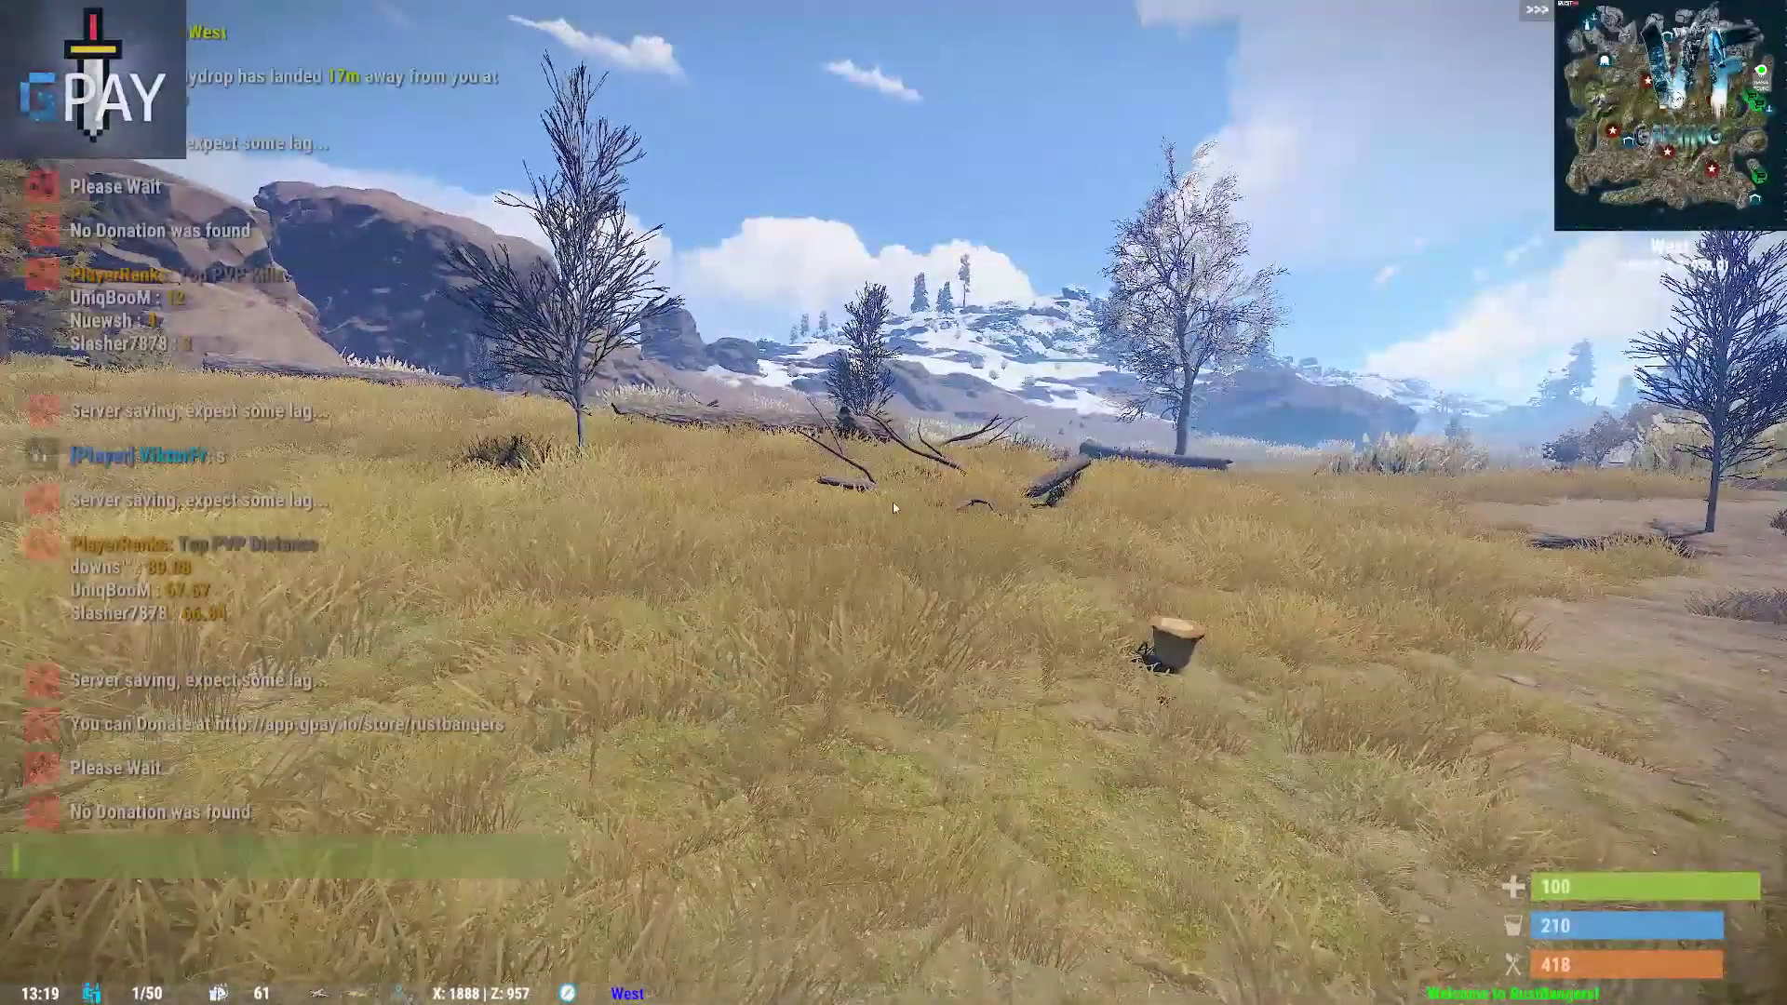
text(/kit)
key(Return)
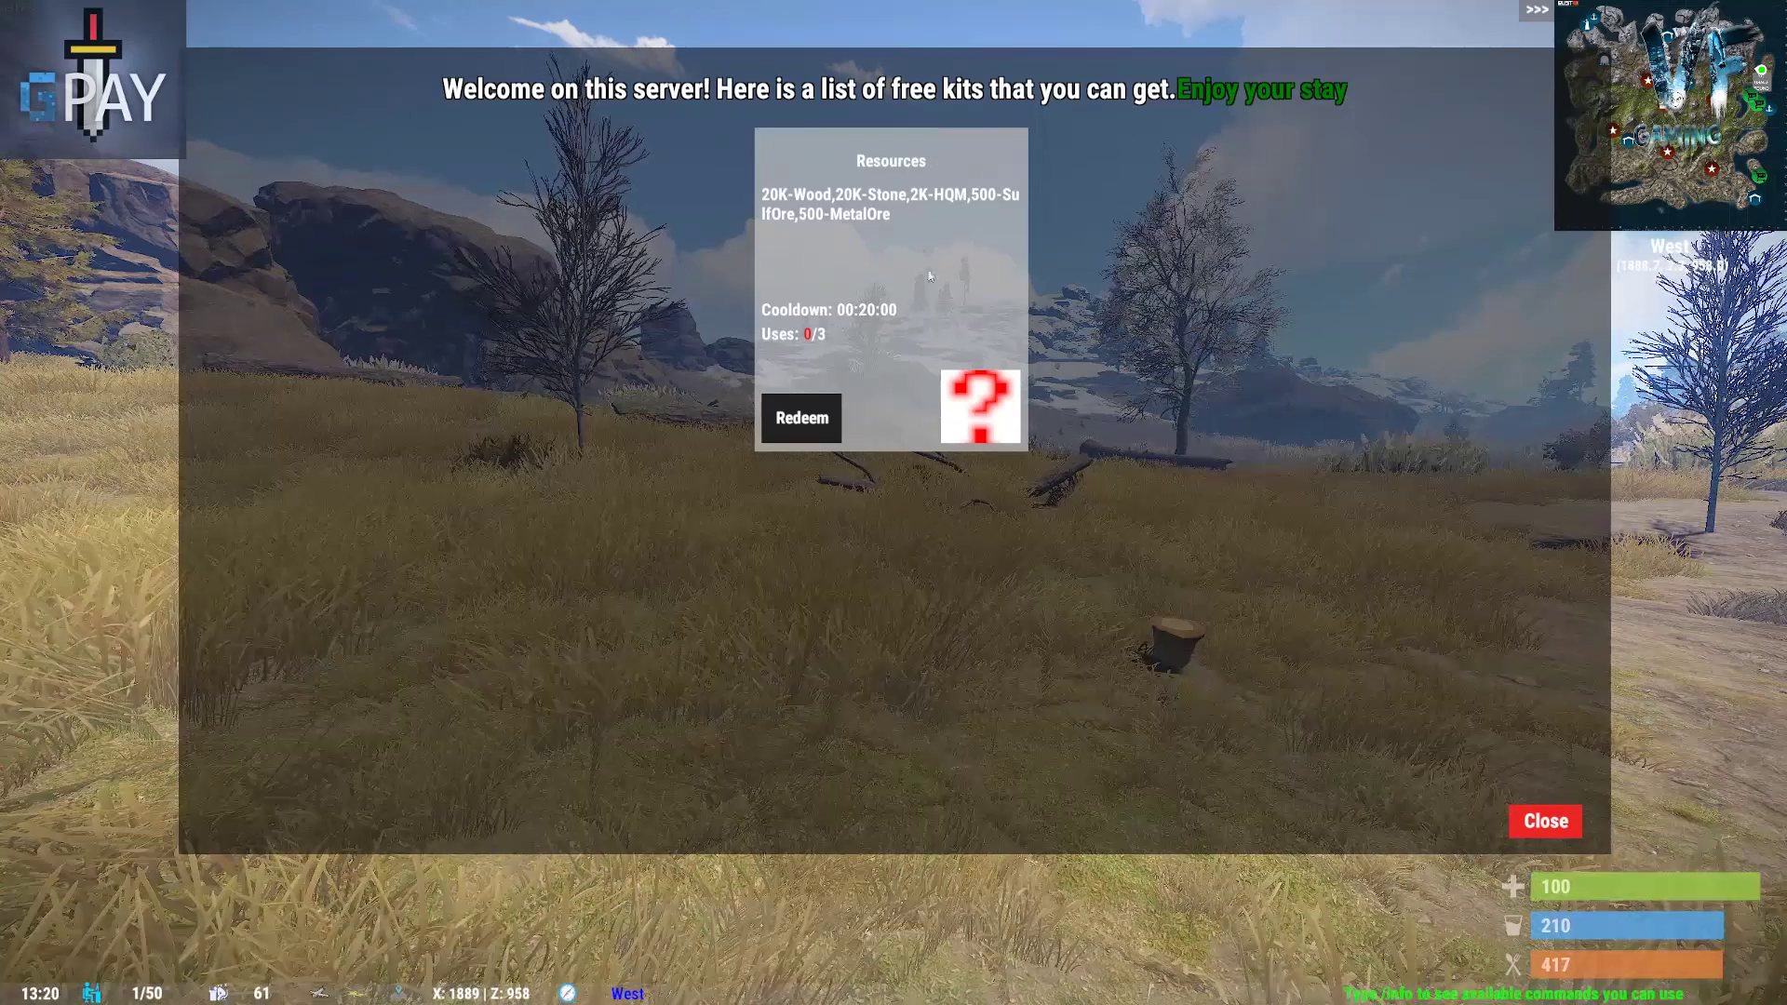
click(1544, 820)
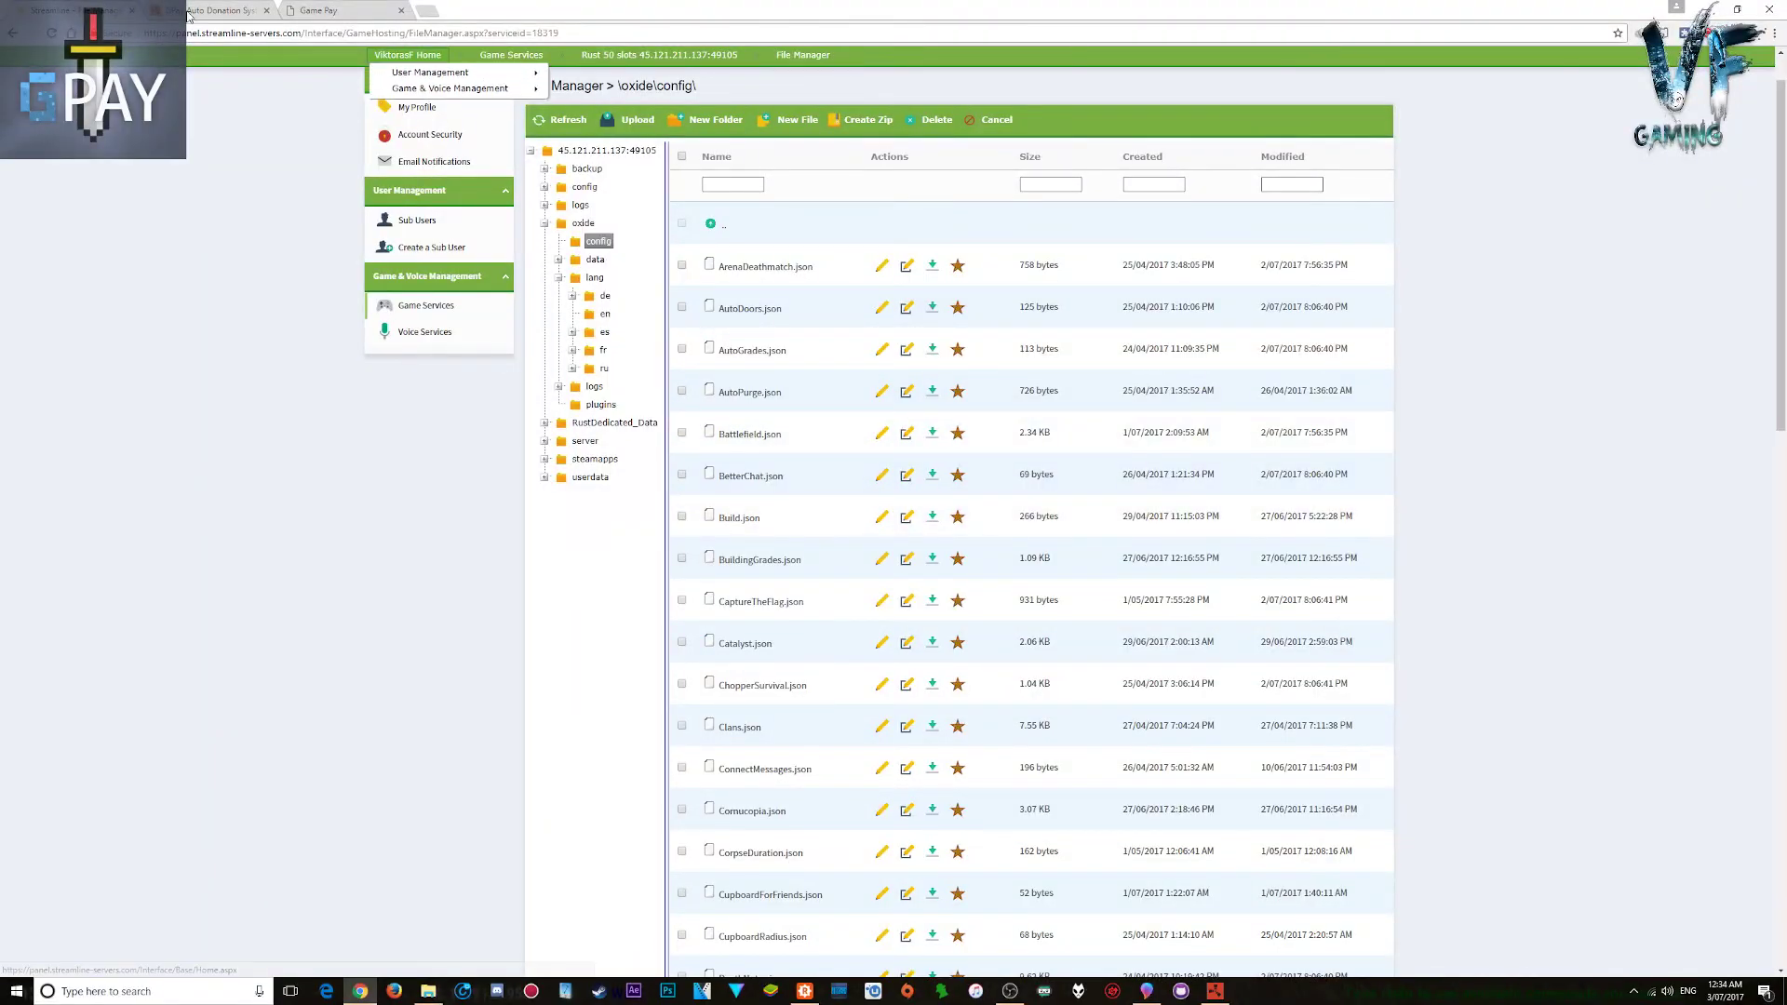
Step: Open the rustbangers webstore and remove VIP 7Days from the cart
click(356, 16)
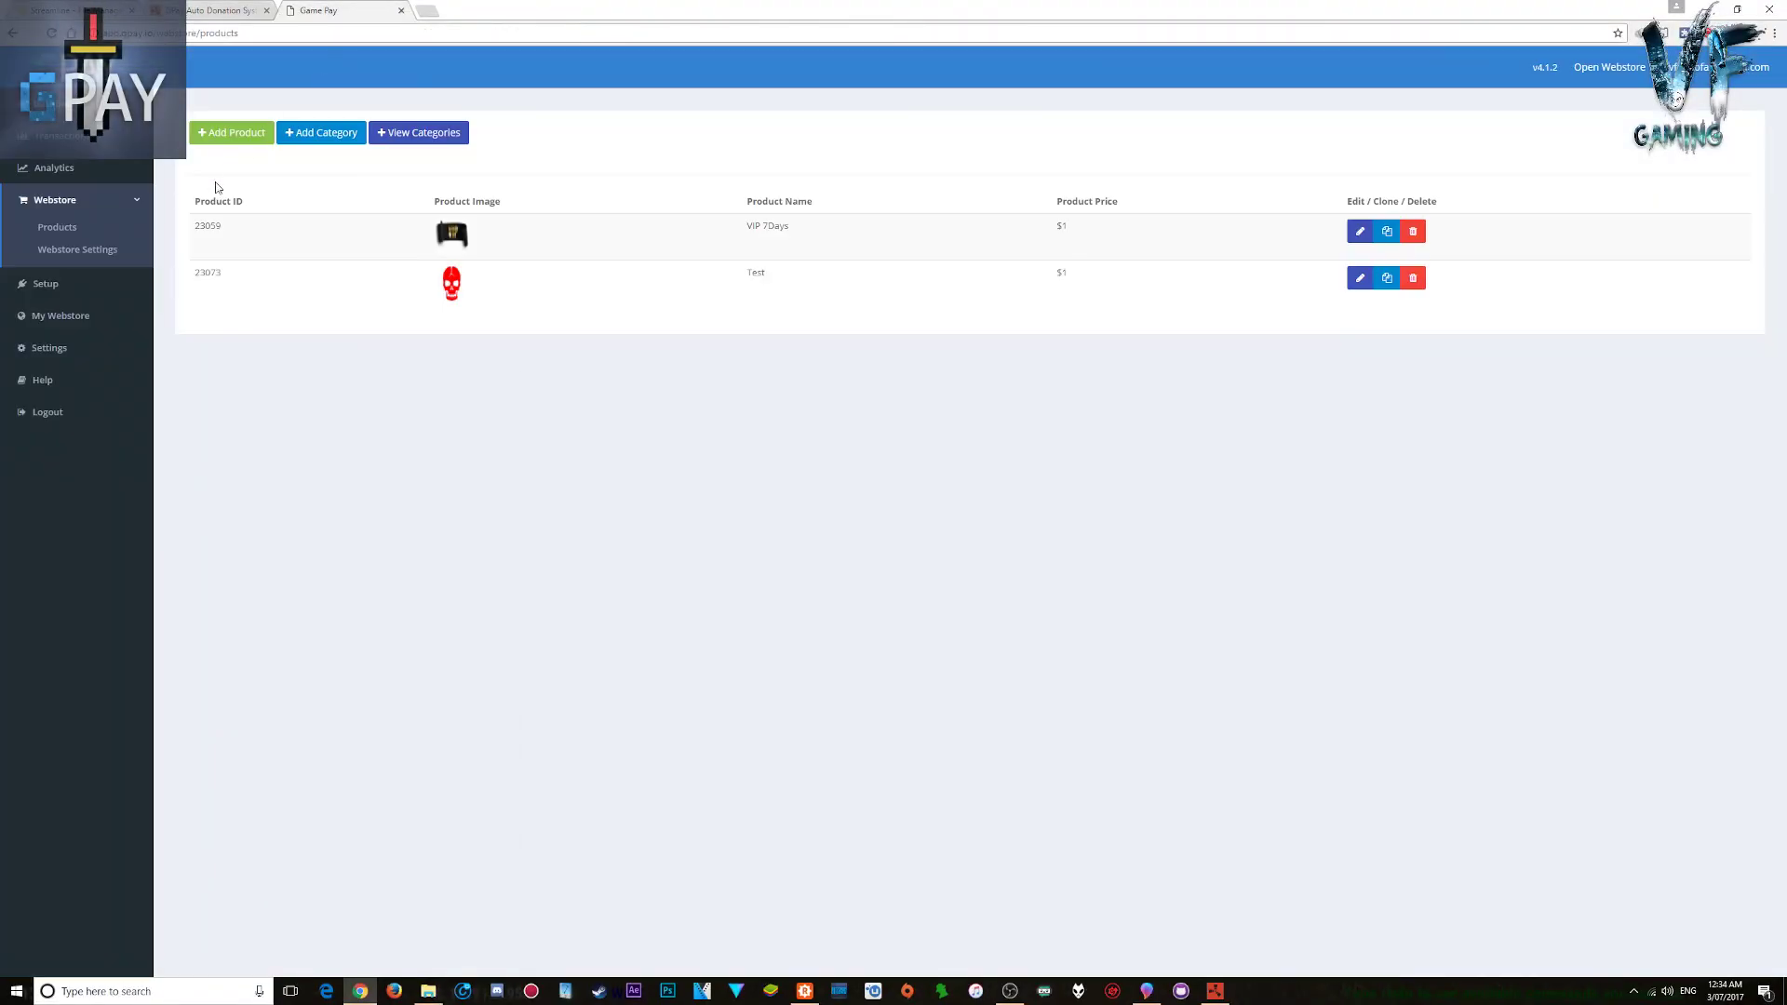
click(78, 318)
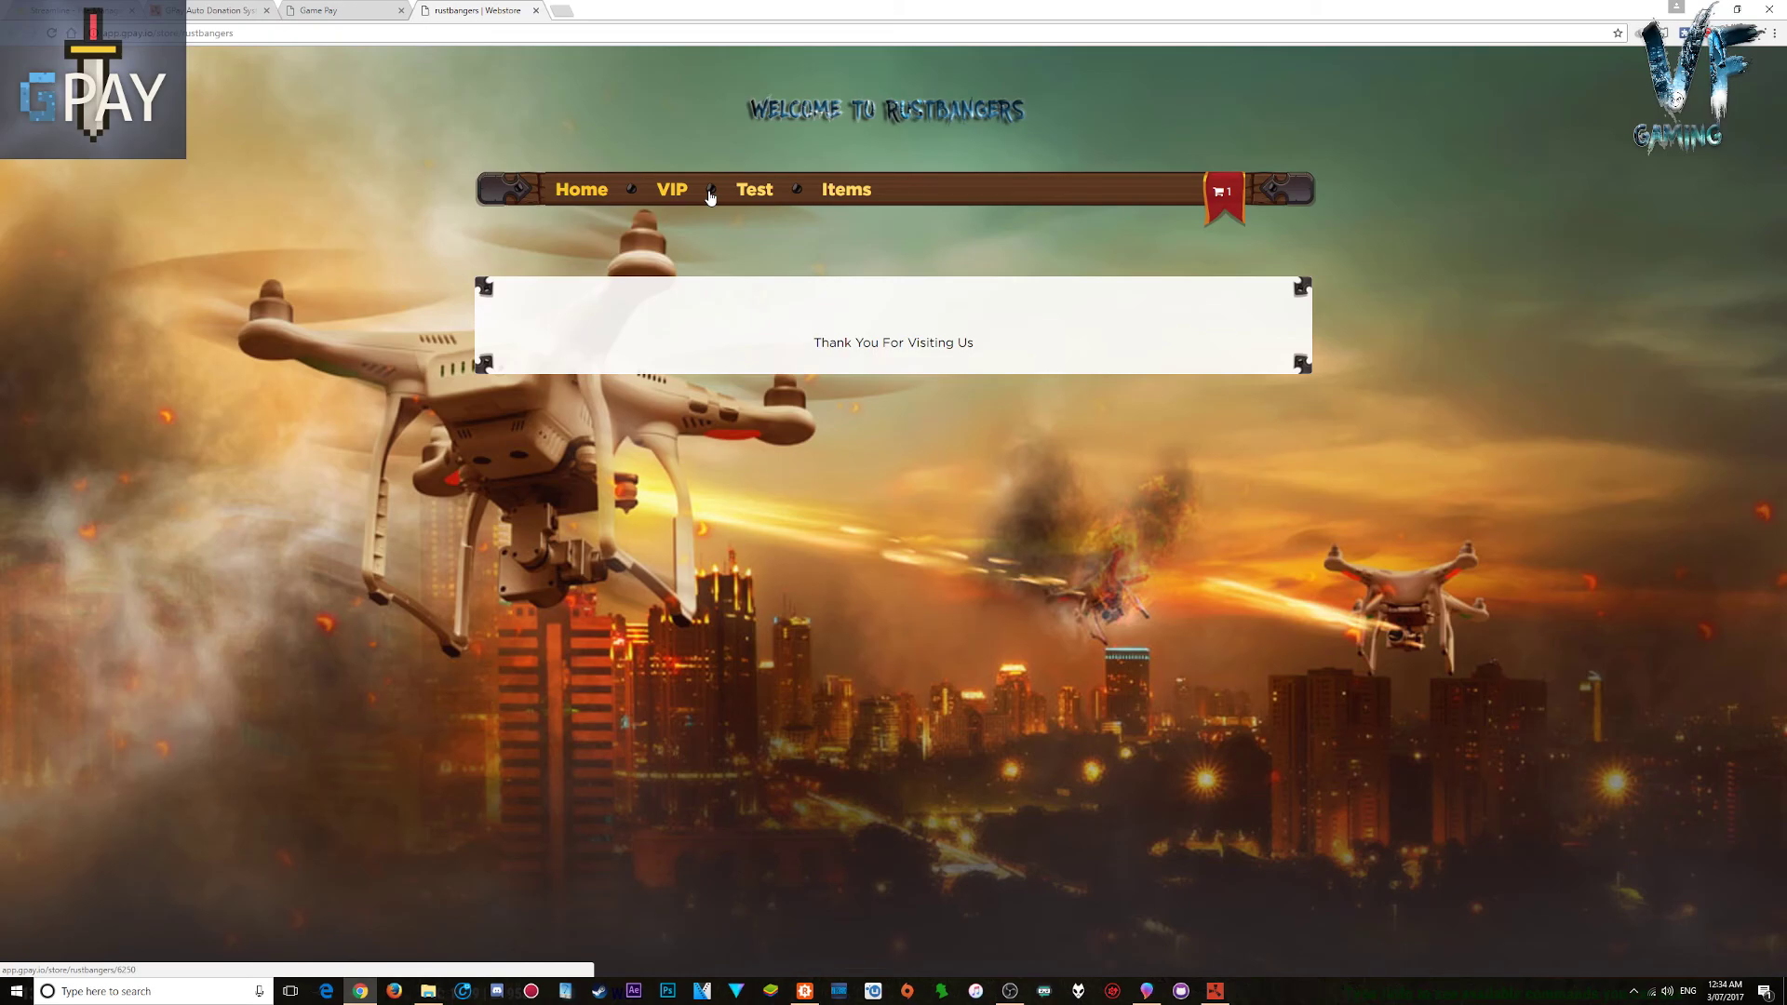
click(1222, 193)
click(1236, 382)
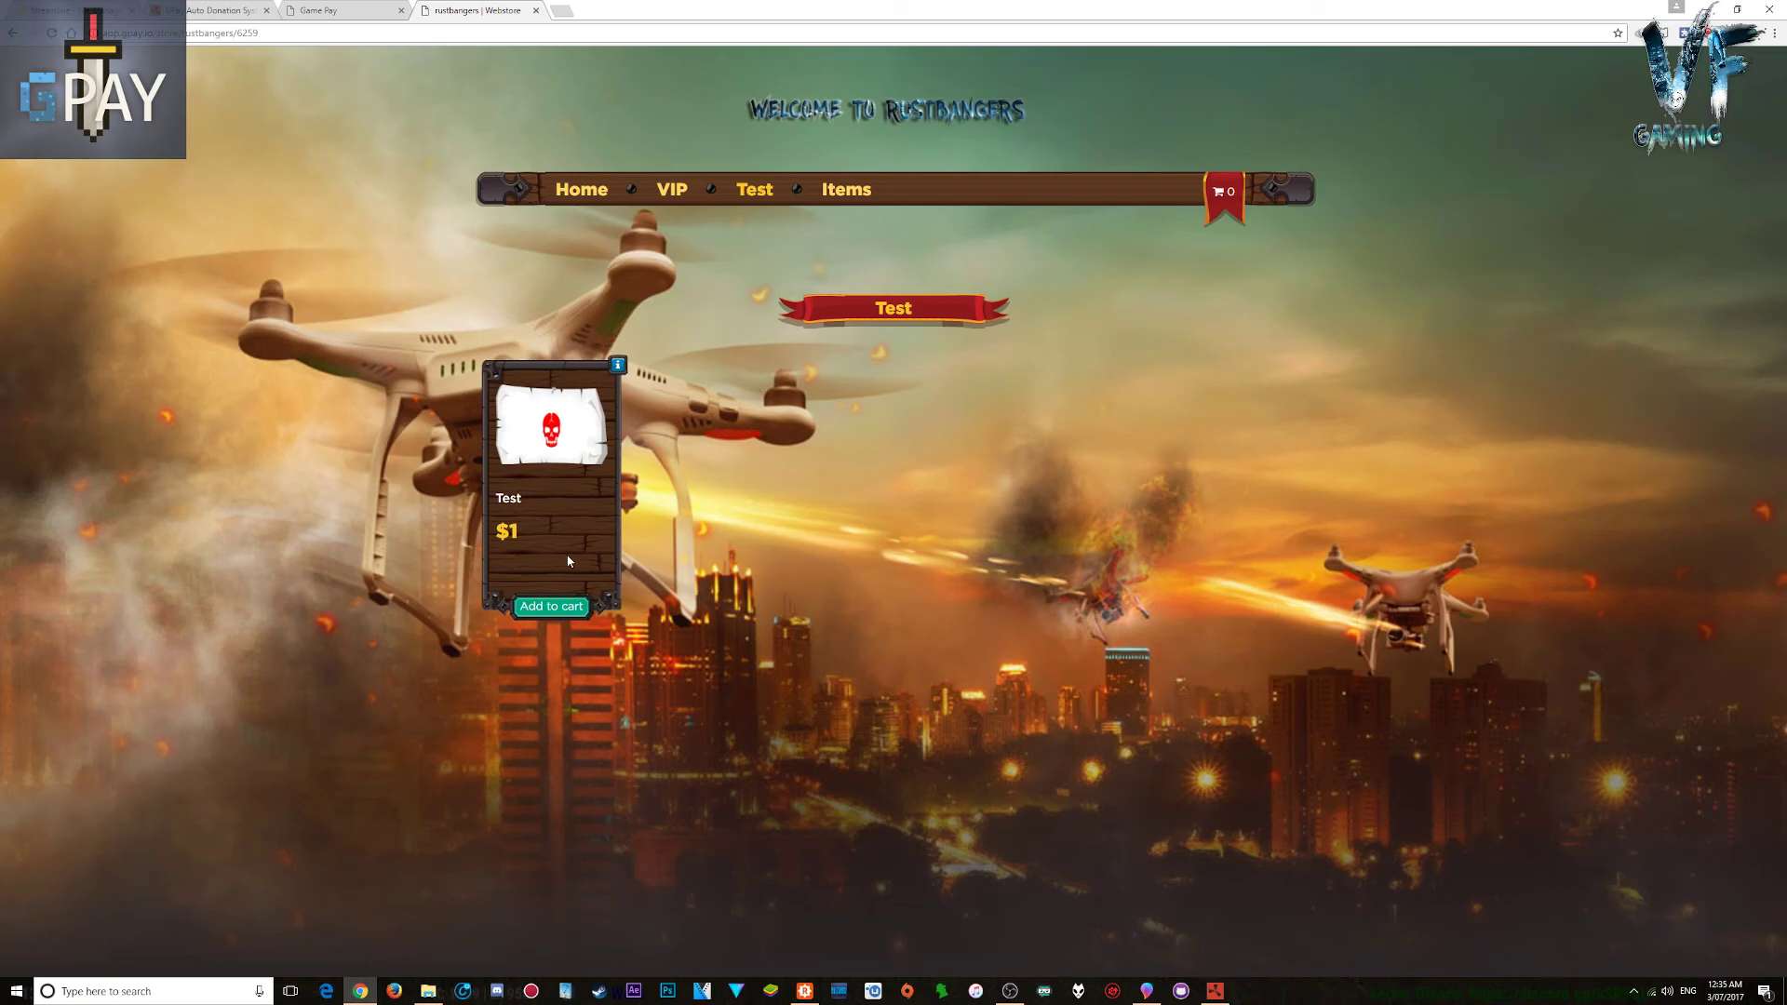
Step: View the Test product's details, then browse Items and the VIP category showing the $1 VIP 7Days
click(618, 365)
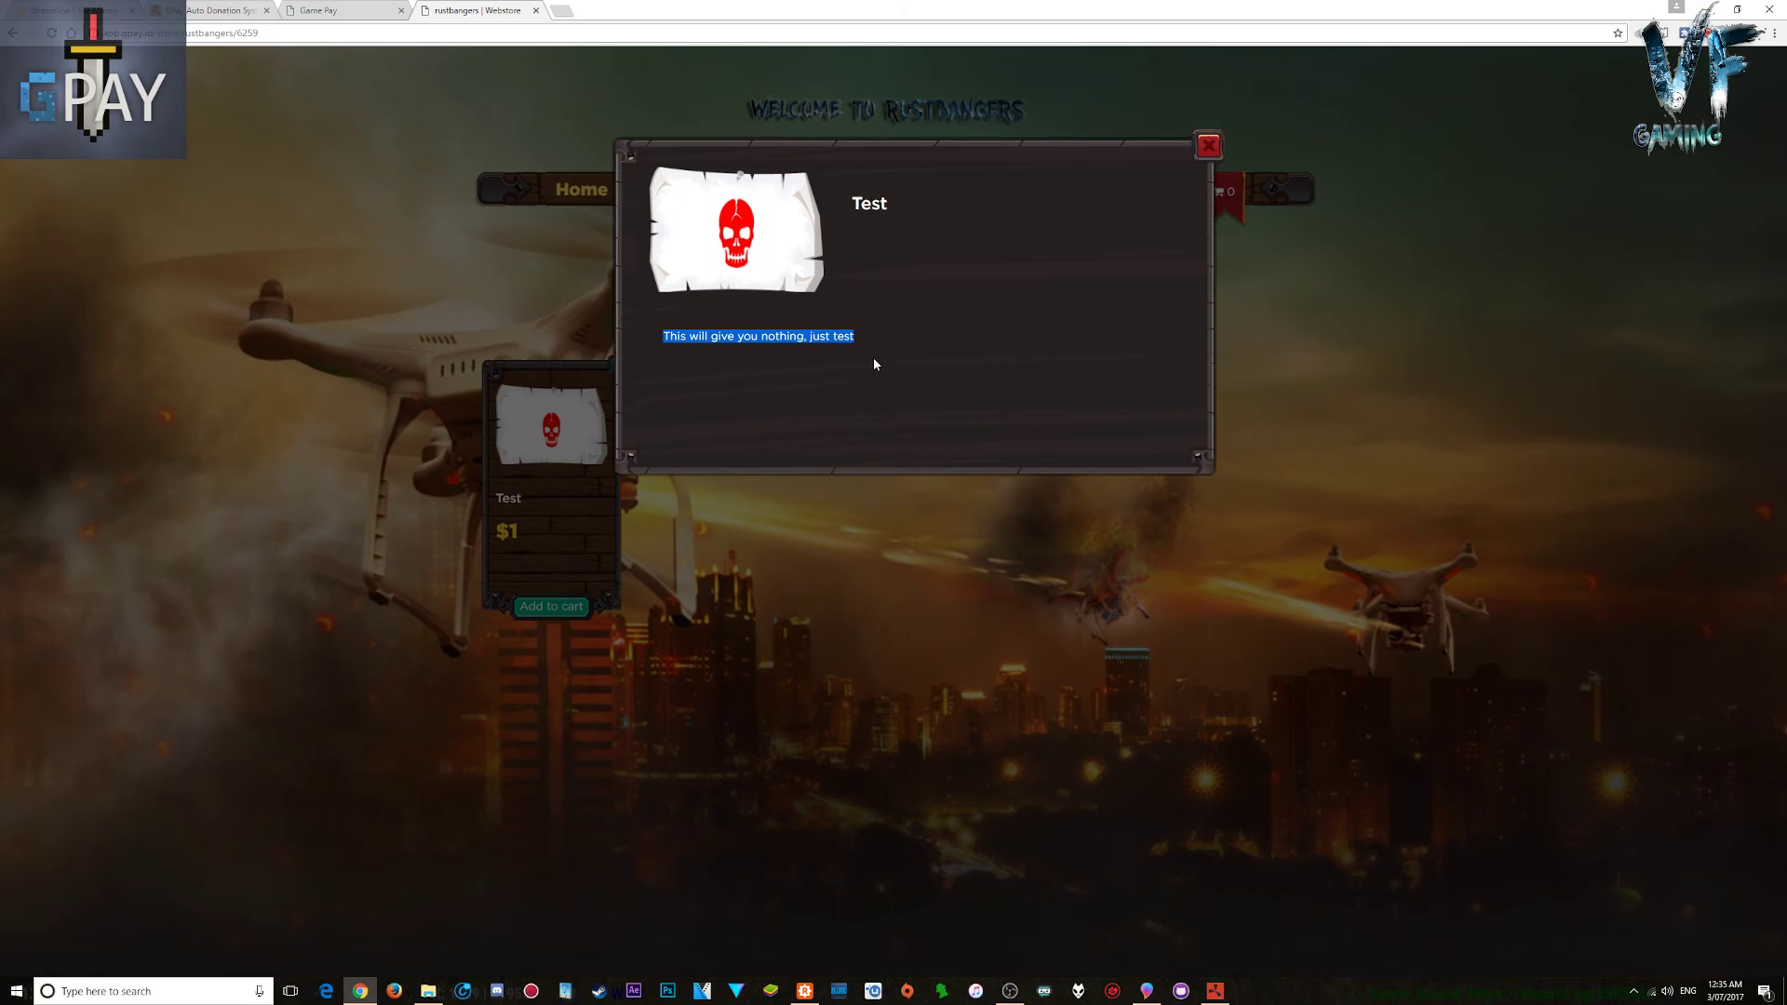
click(1055, 286)
click(1207, 147)
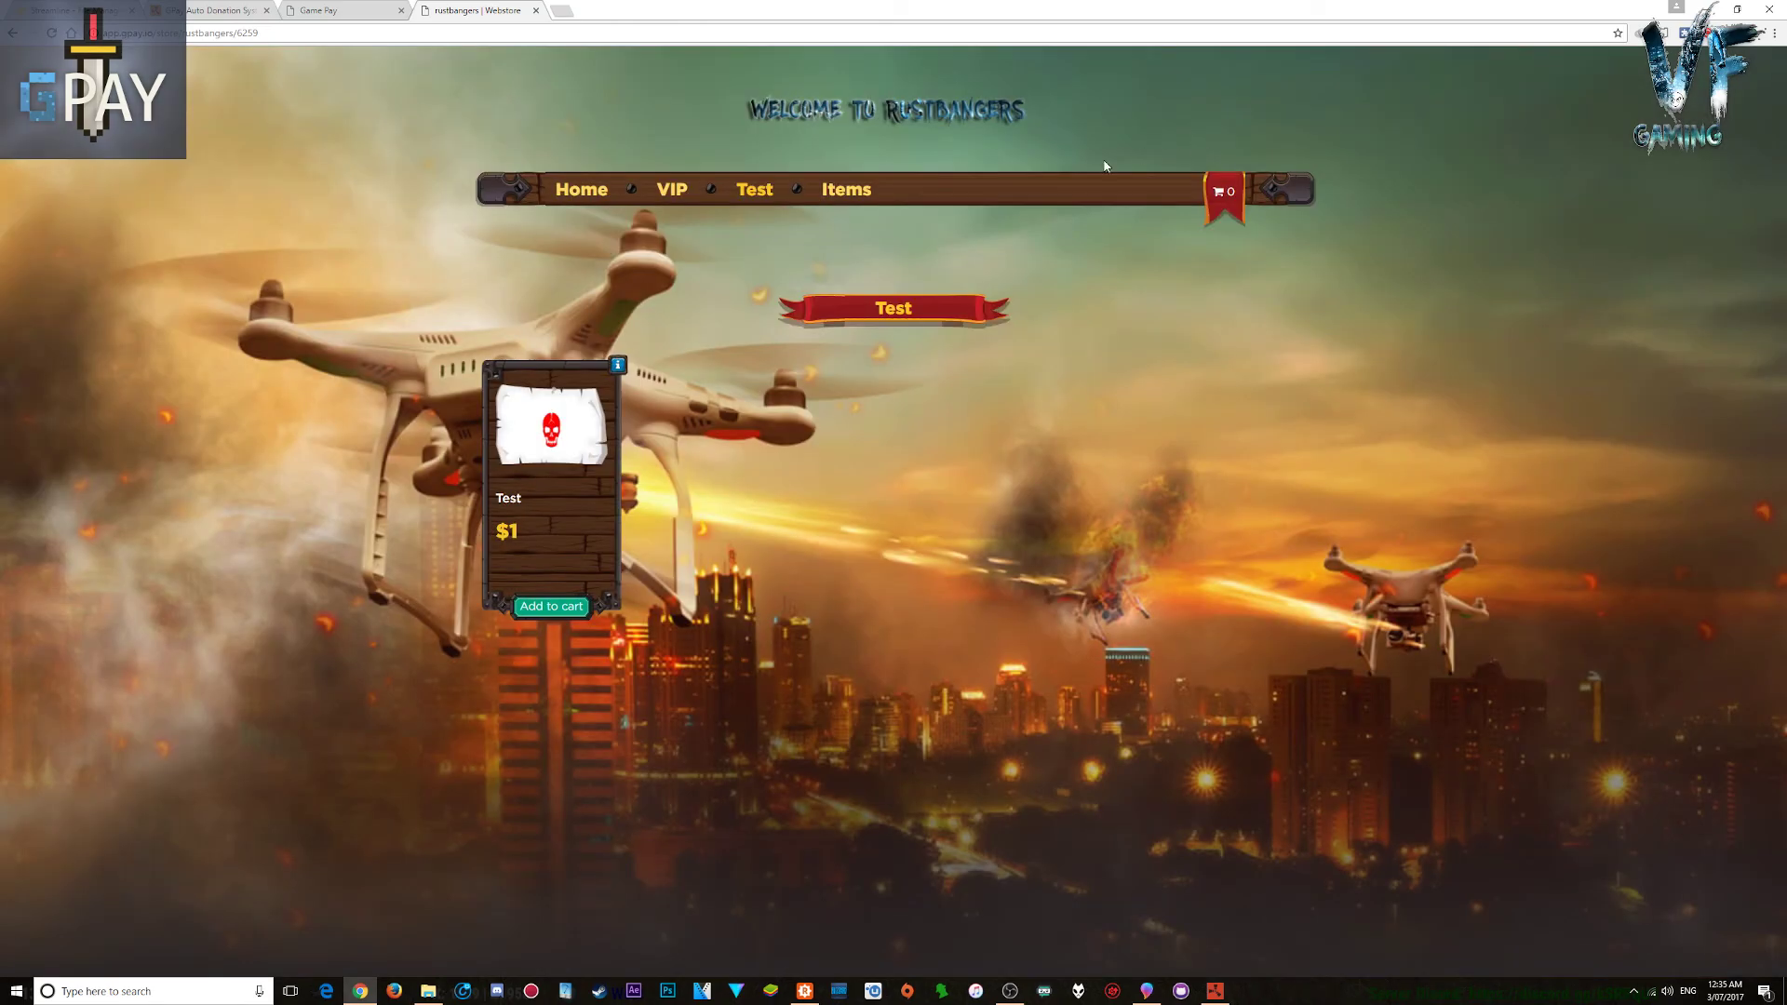
click(865, 192)
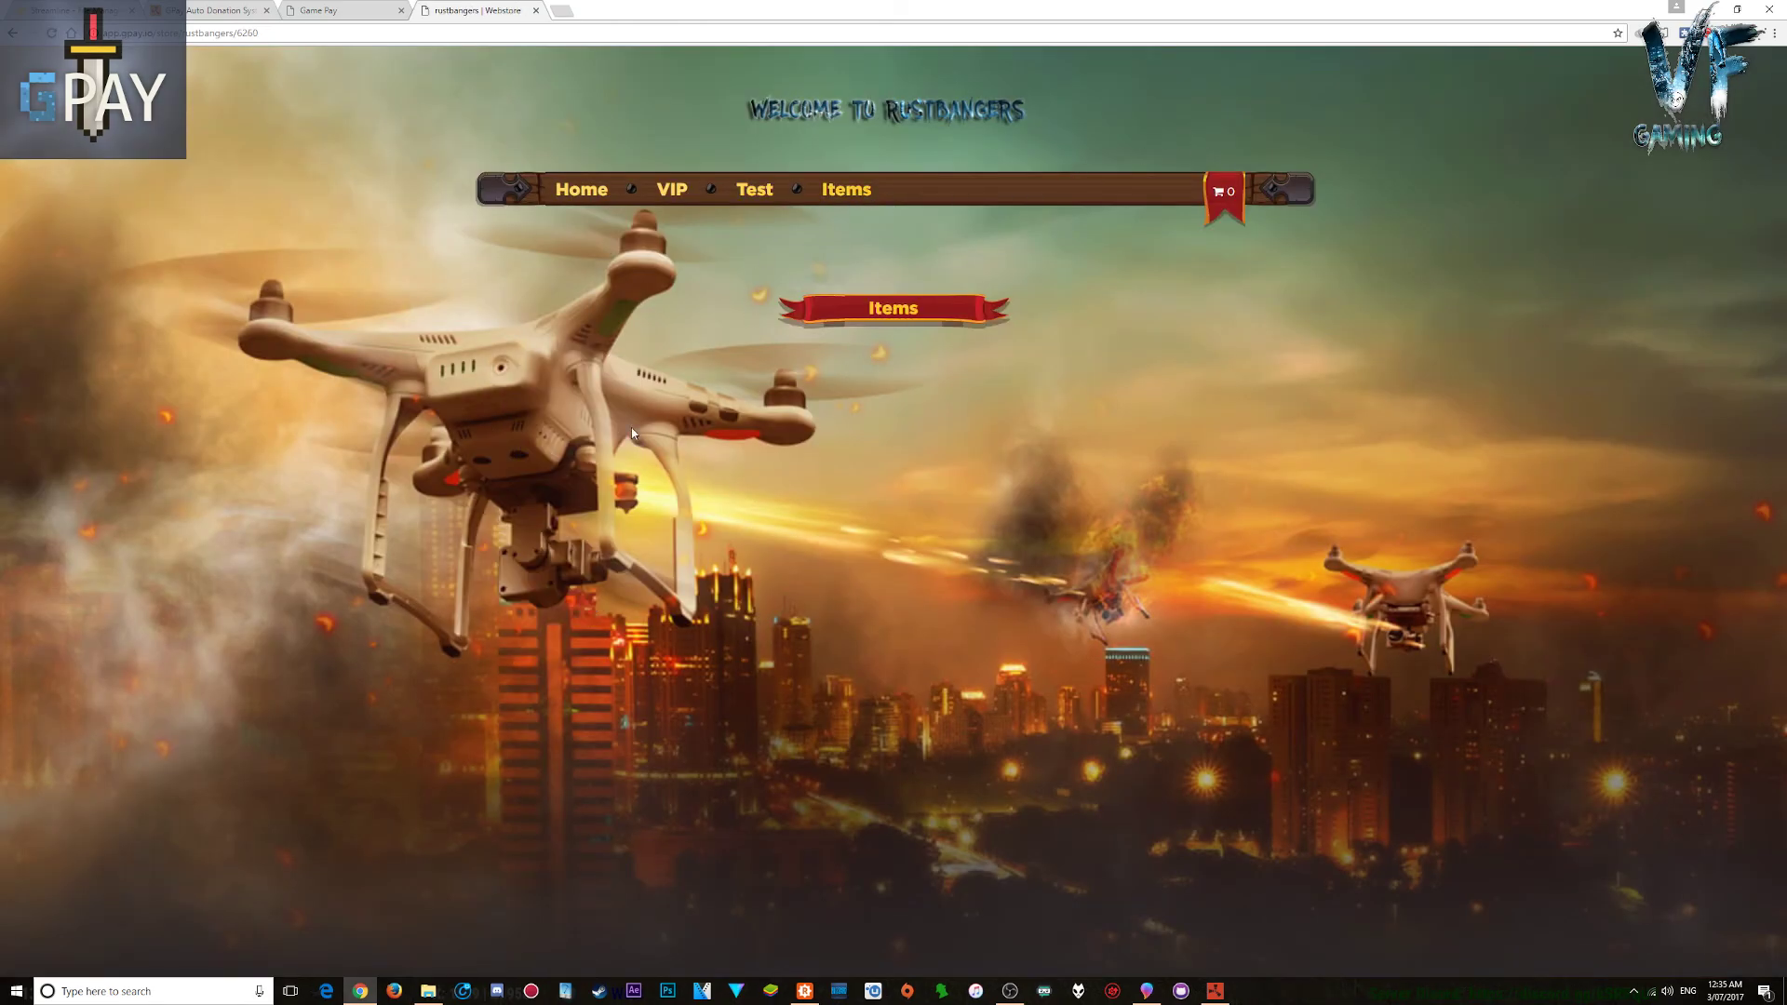
click(670, 189)
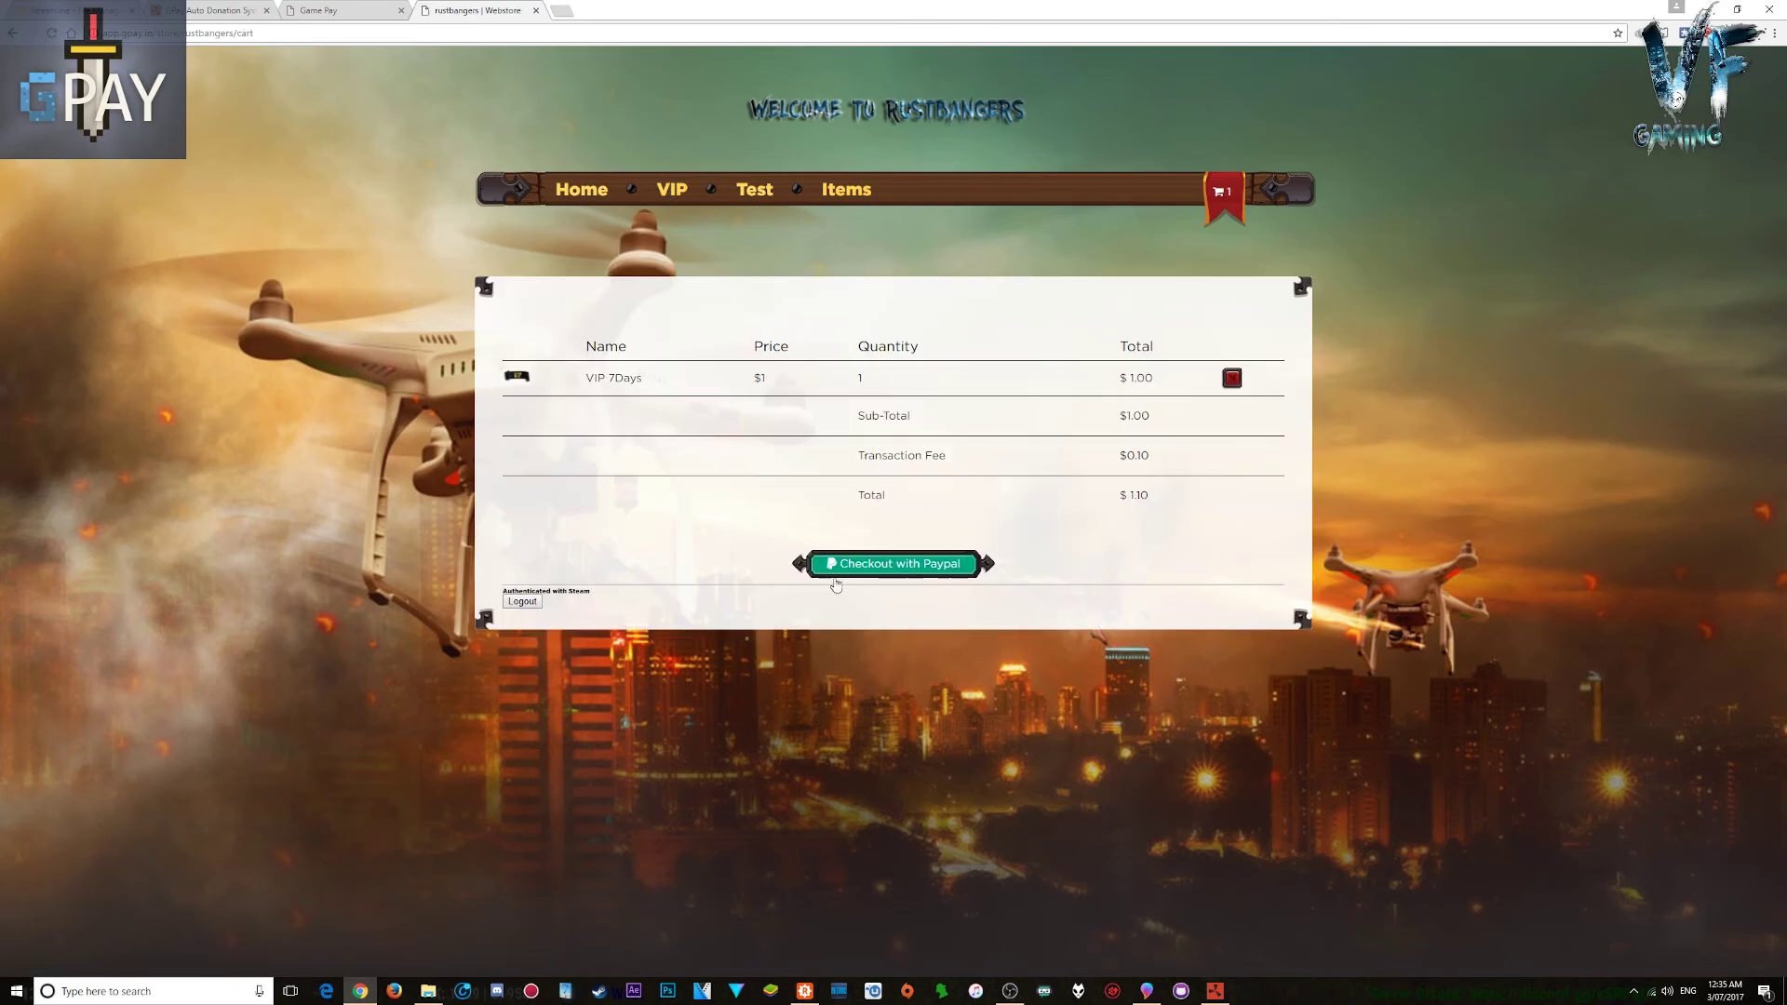
Step: Check out with PayPal, log in, pay $1.10 USD to GPAY PTY LTD, and return to the seller
click(861, 565)
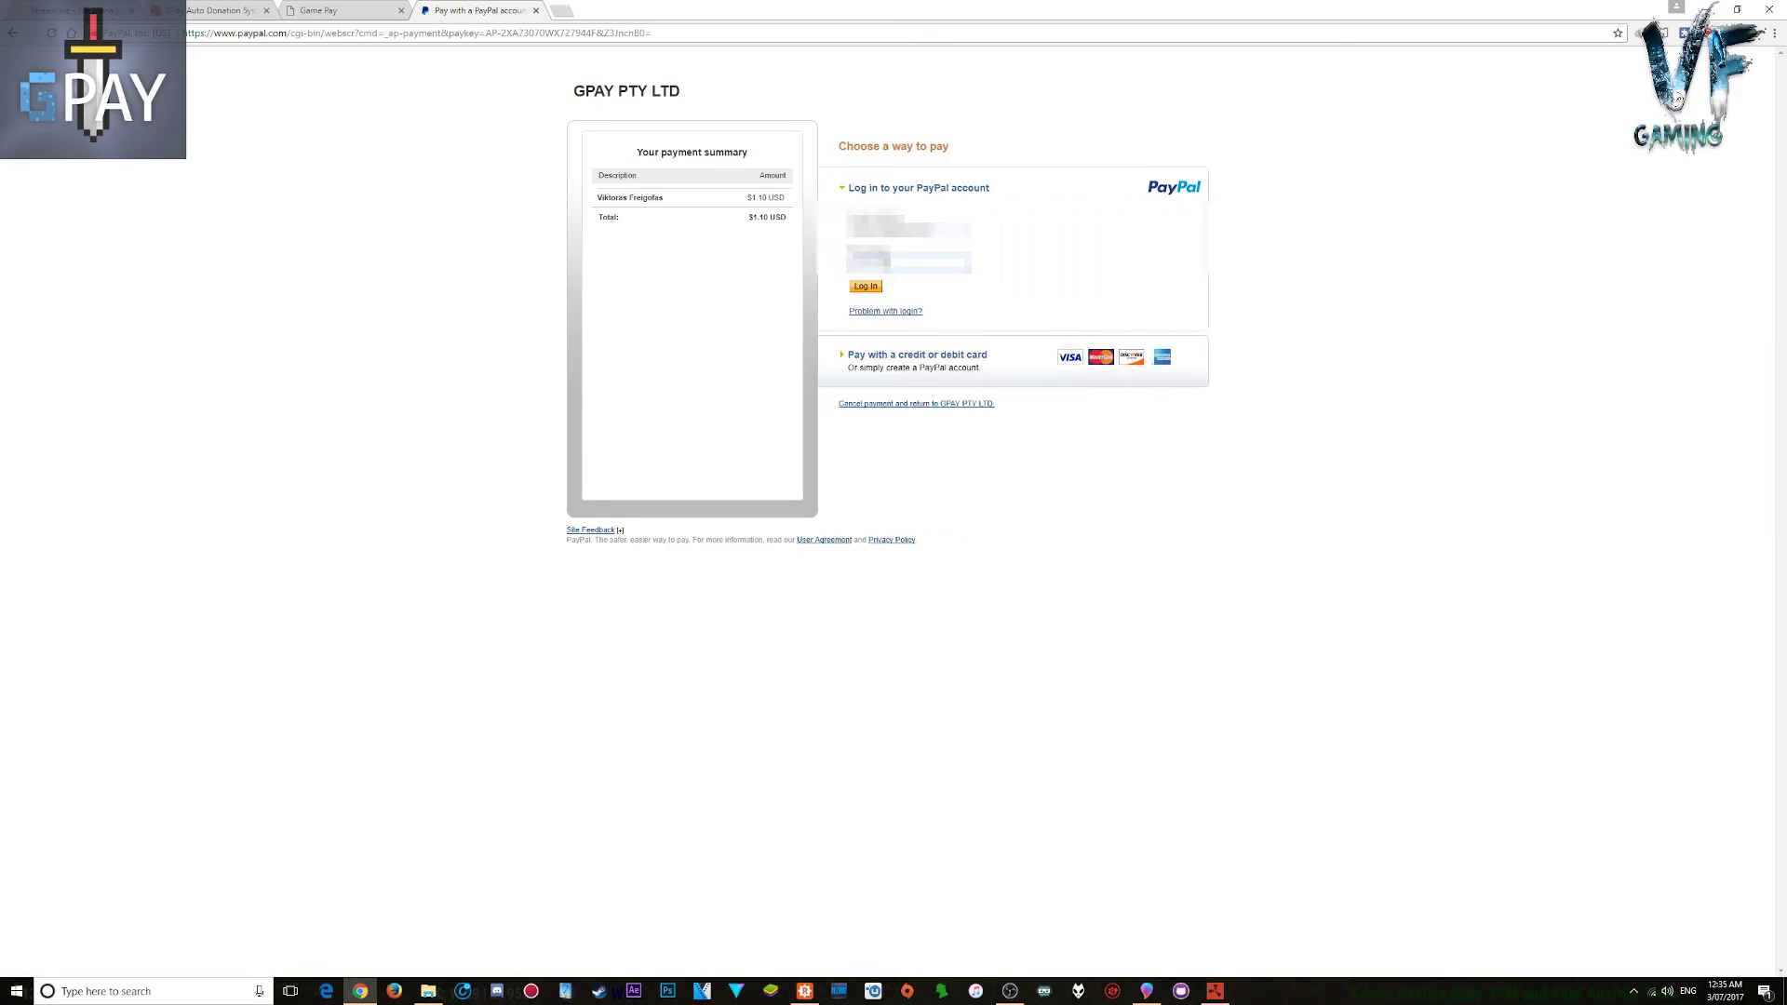
click(868, 287)
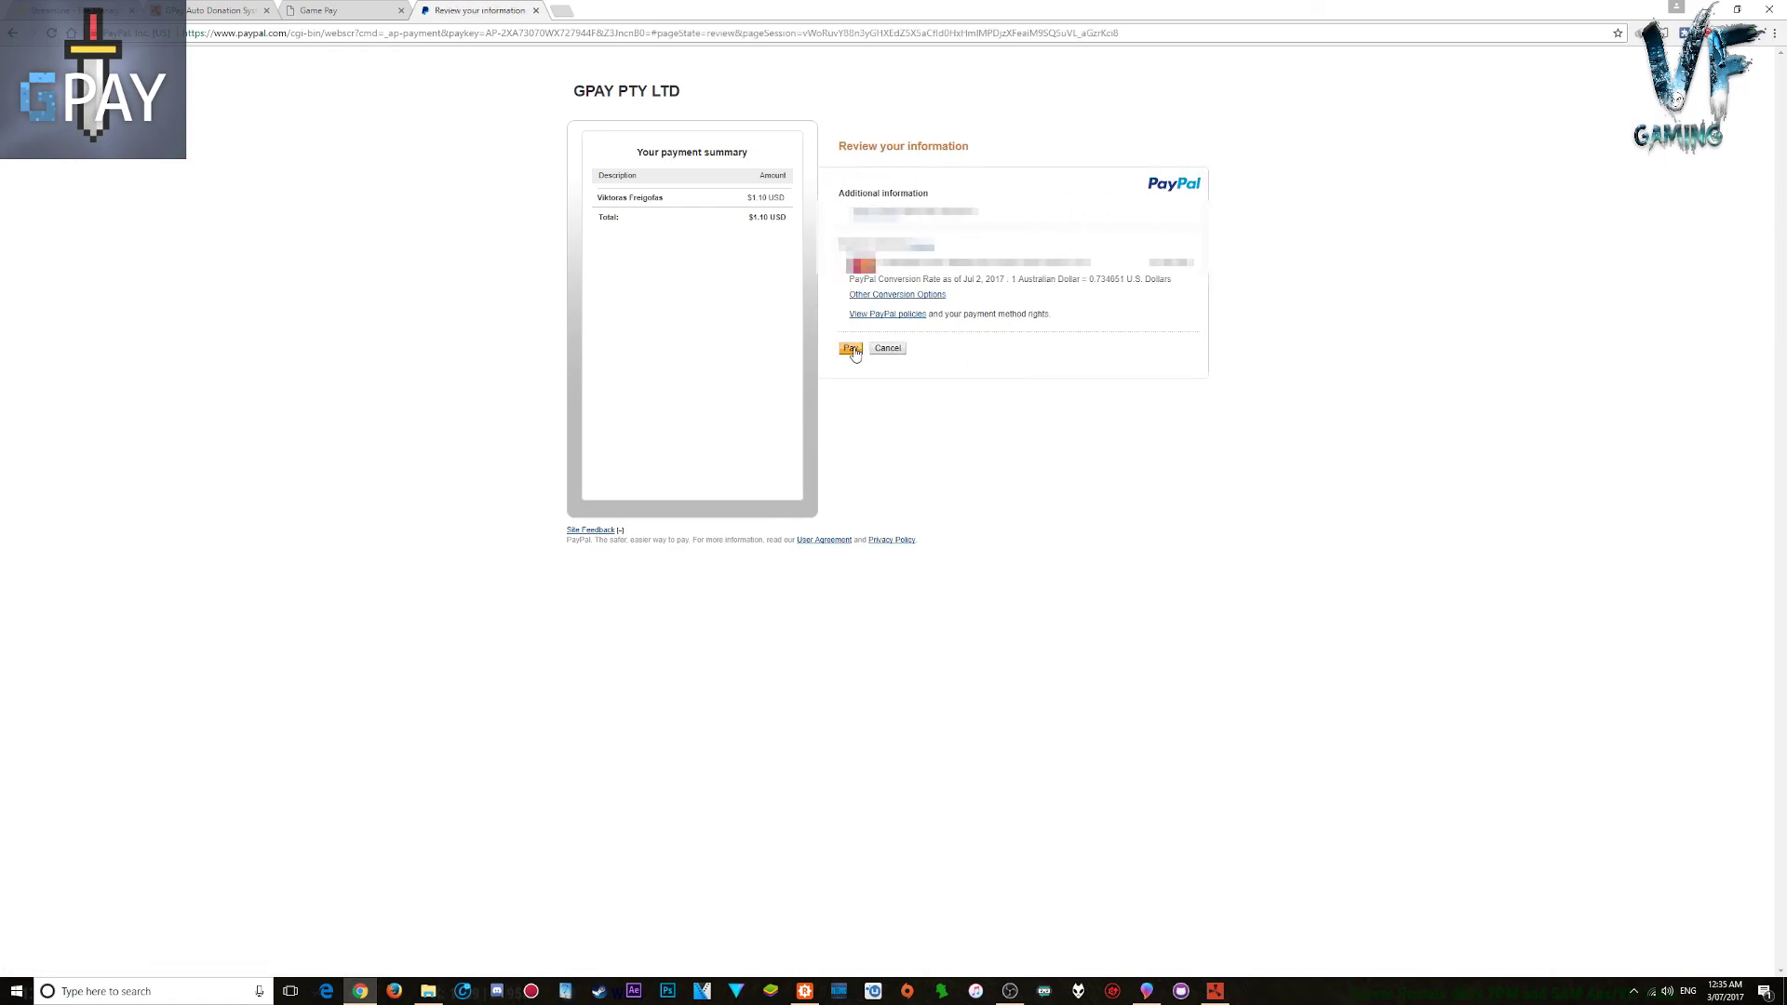
click(852, 349)
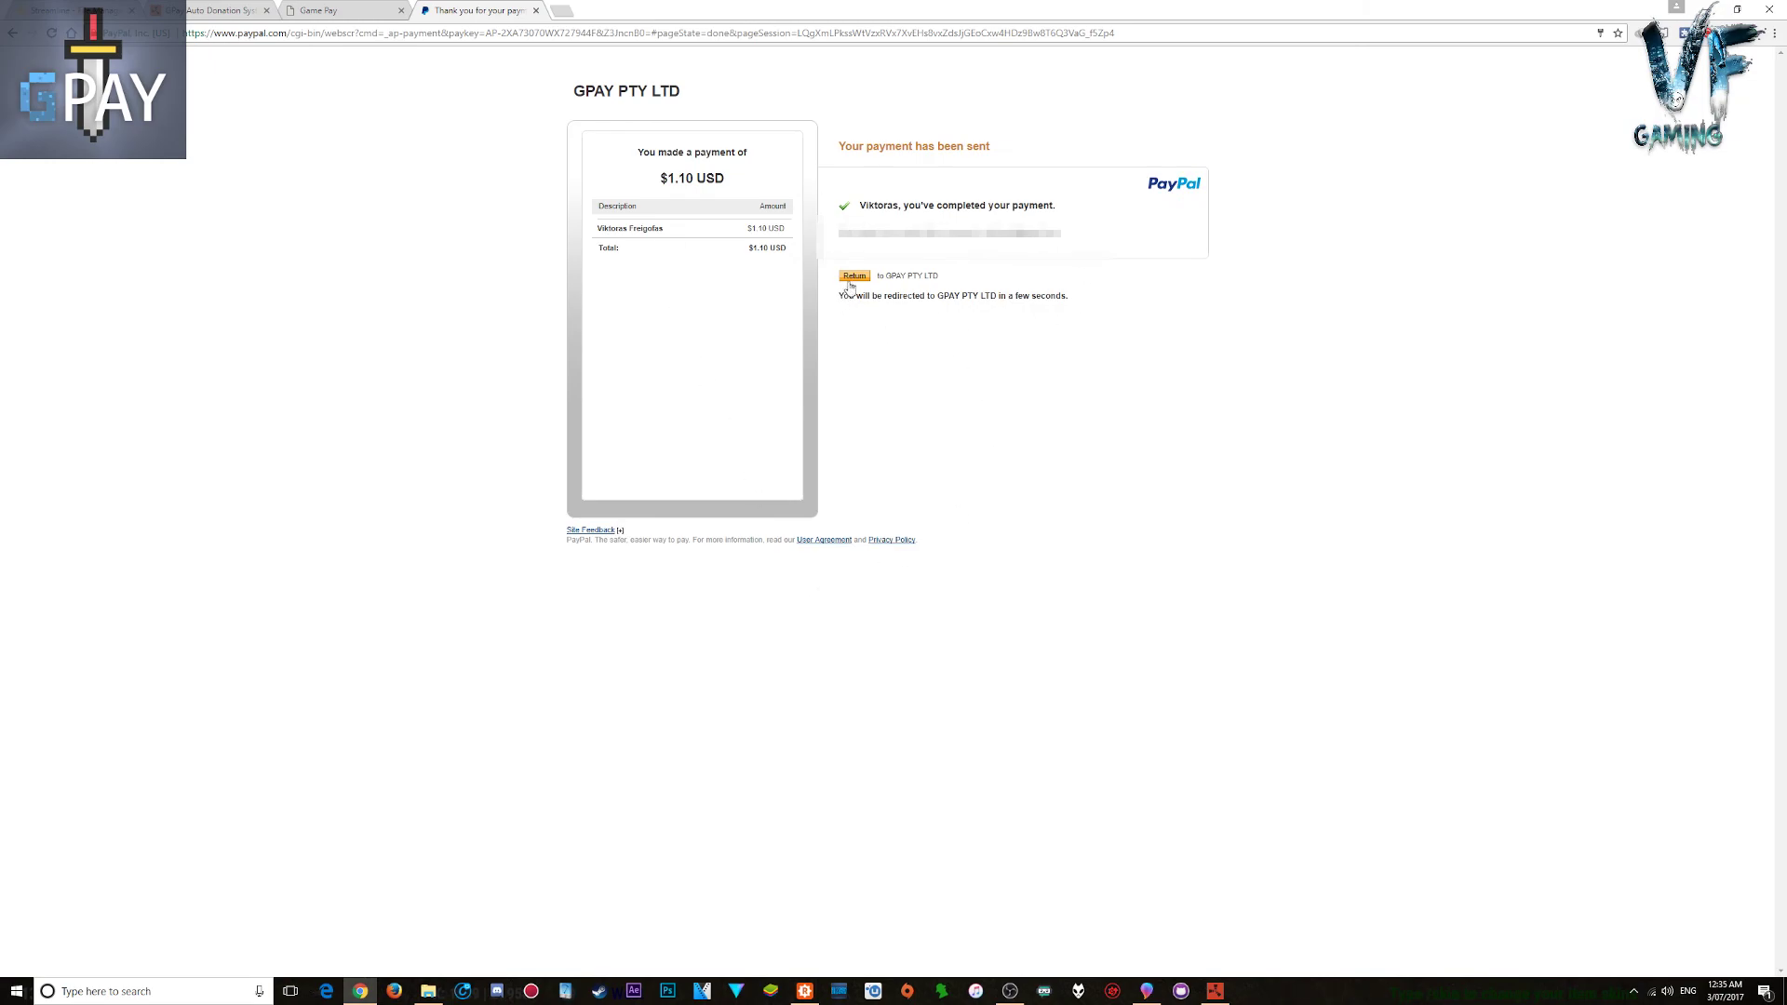
click(852, 277)
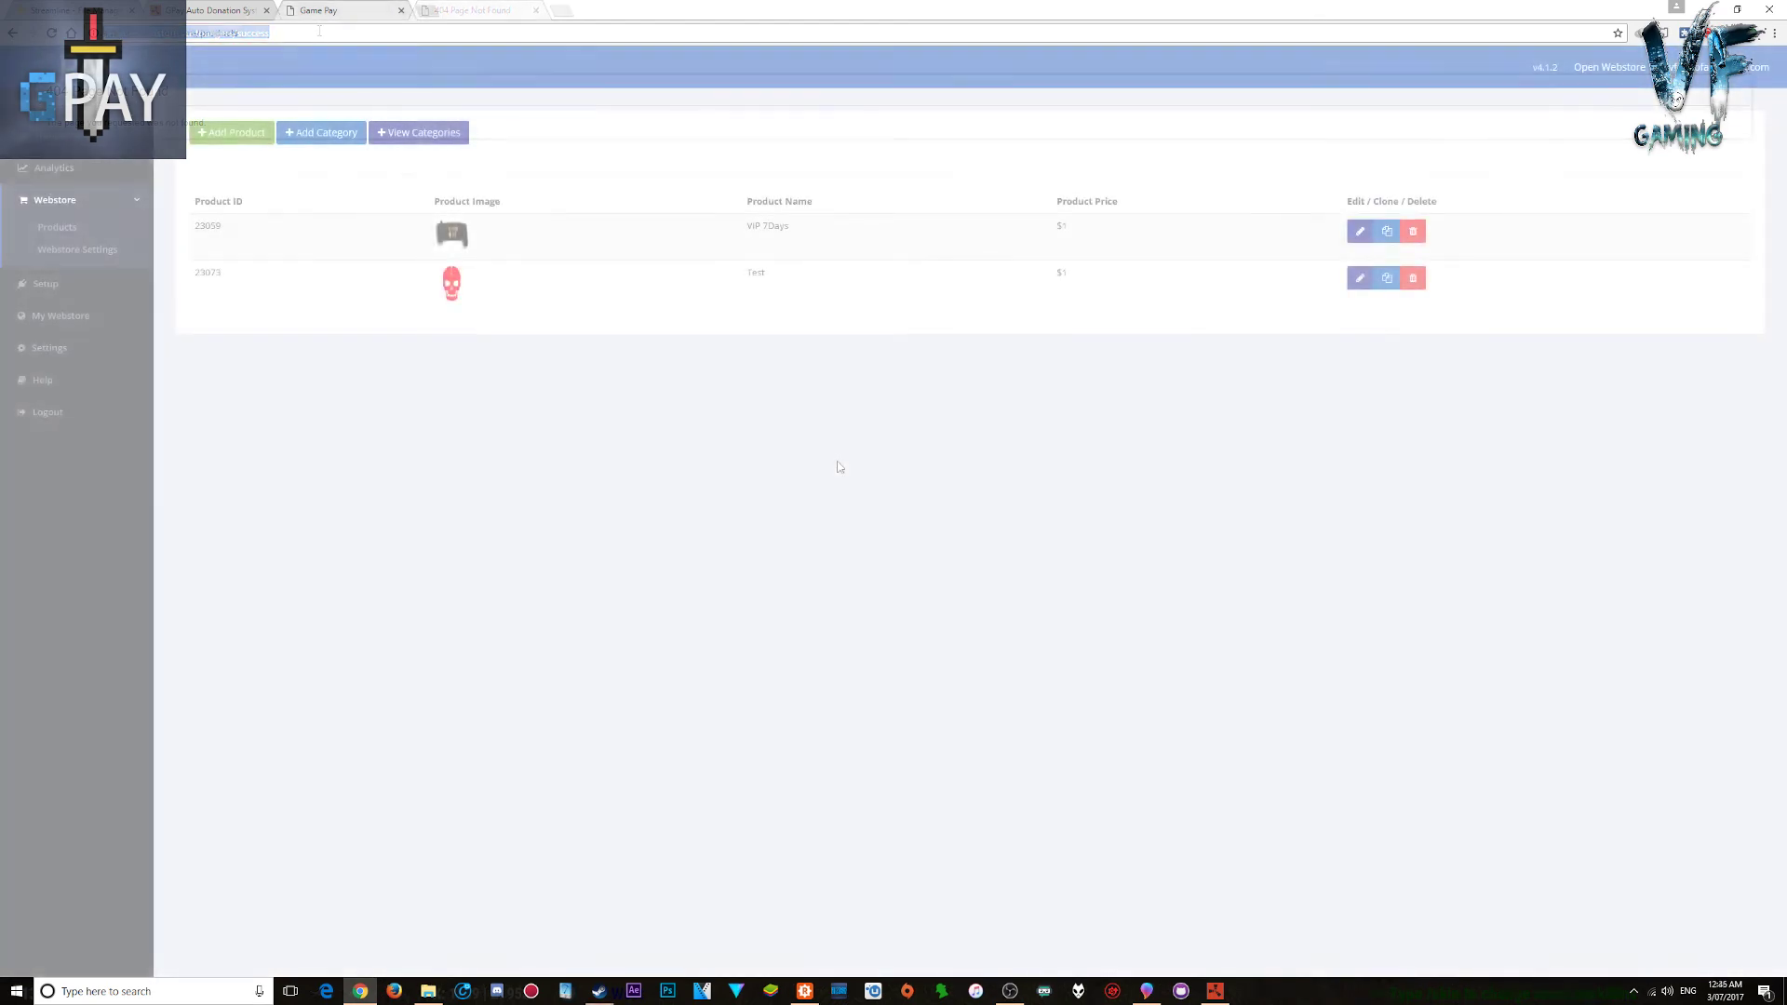
Step: In Rust, list the available kits with /kit and close the kits window
click(1215, 992)
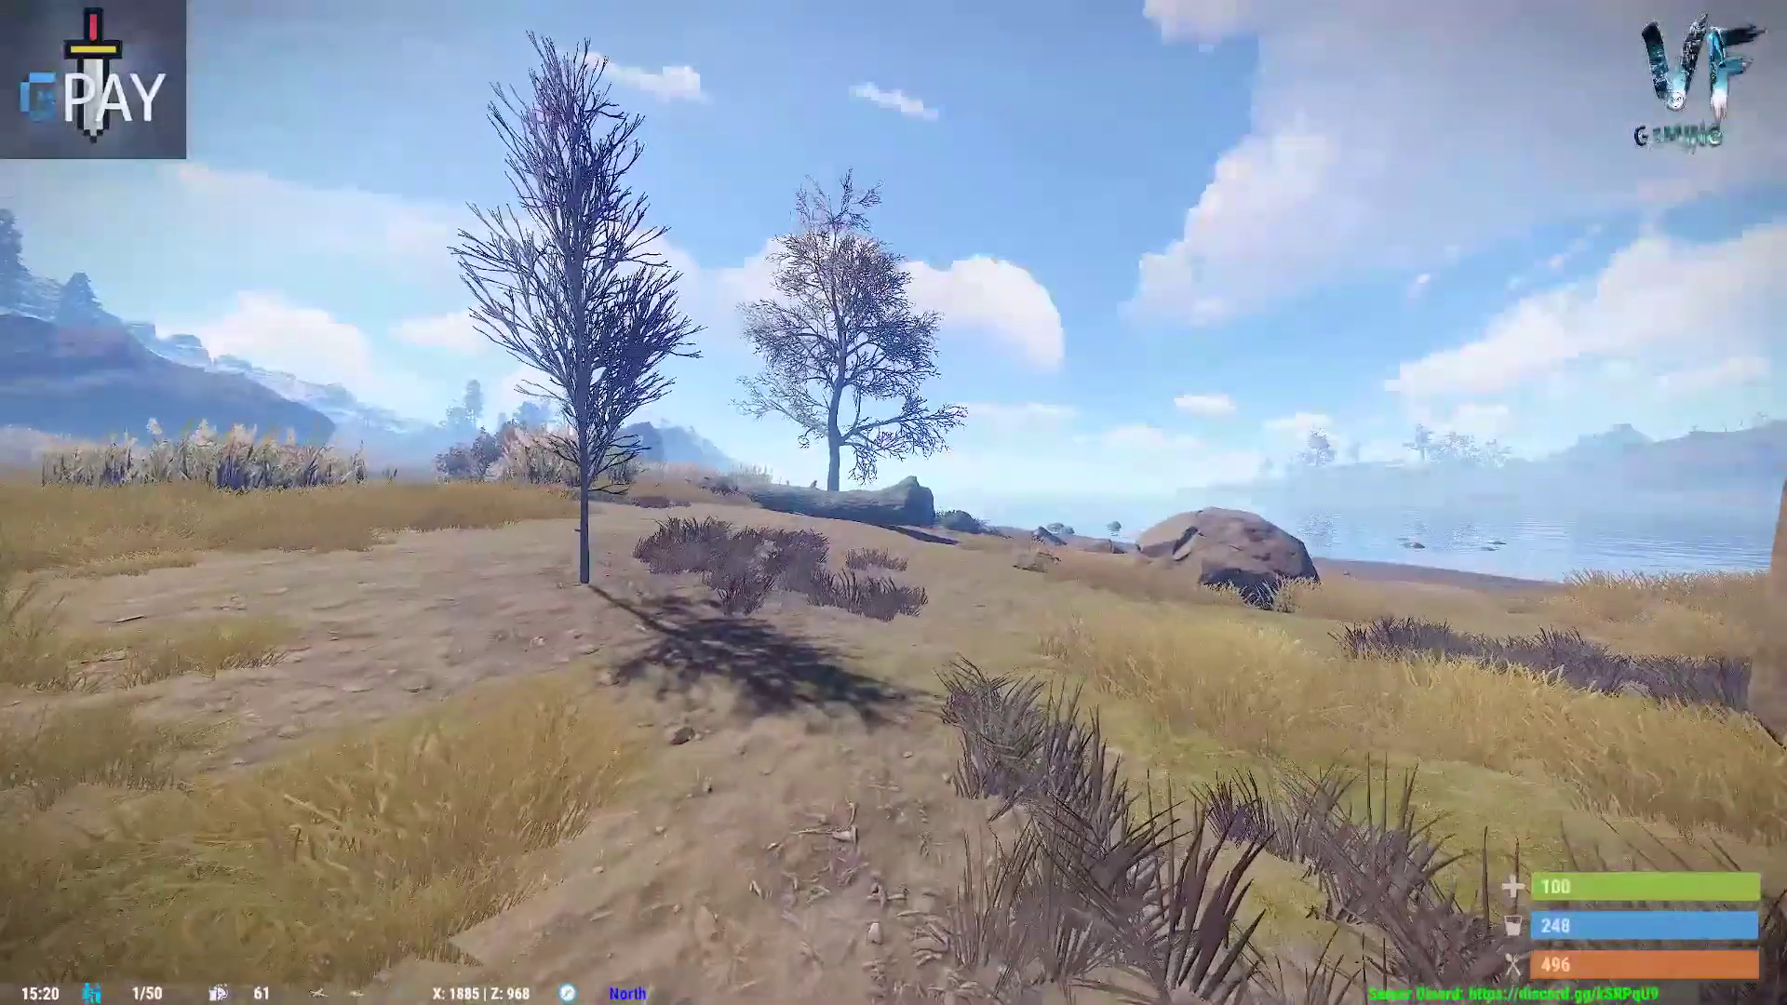
key(Return)
text(/kit)
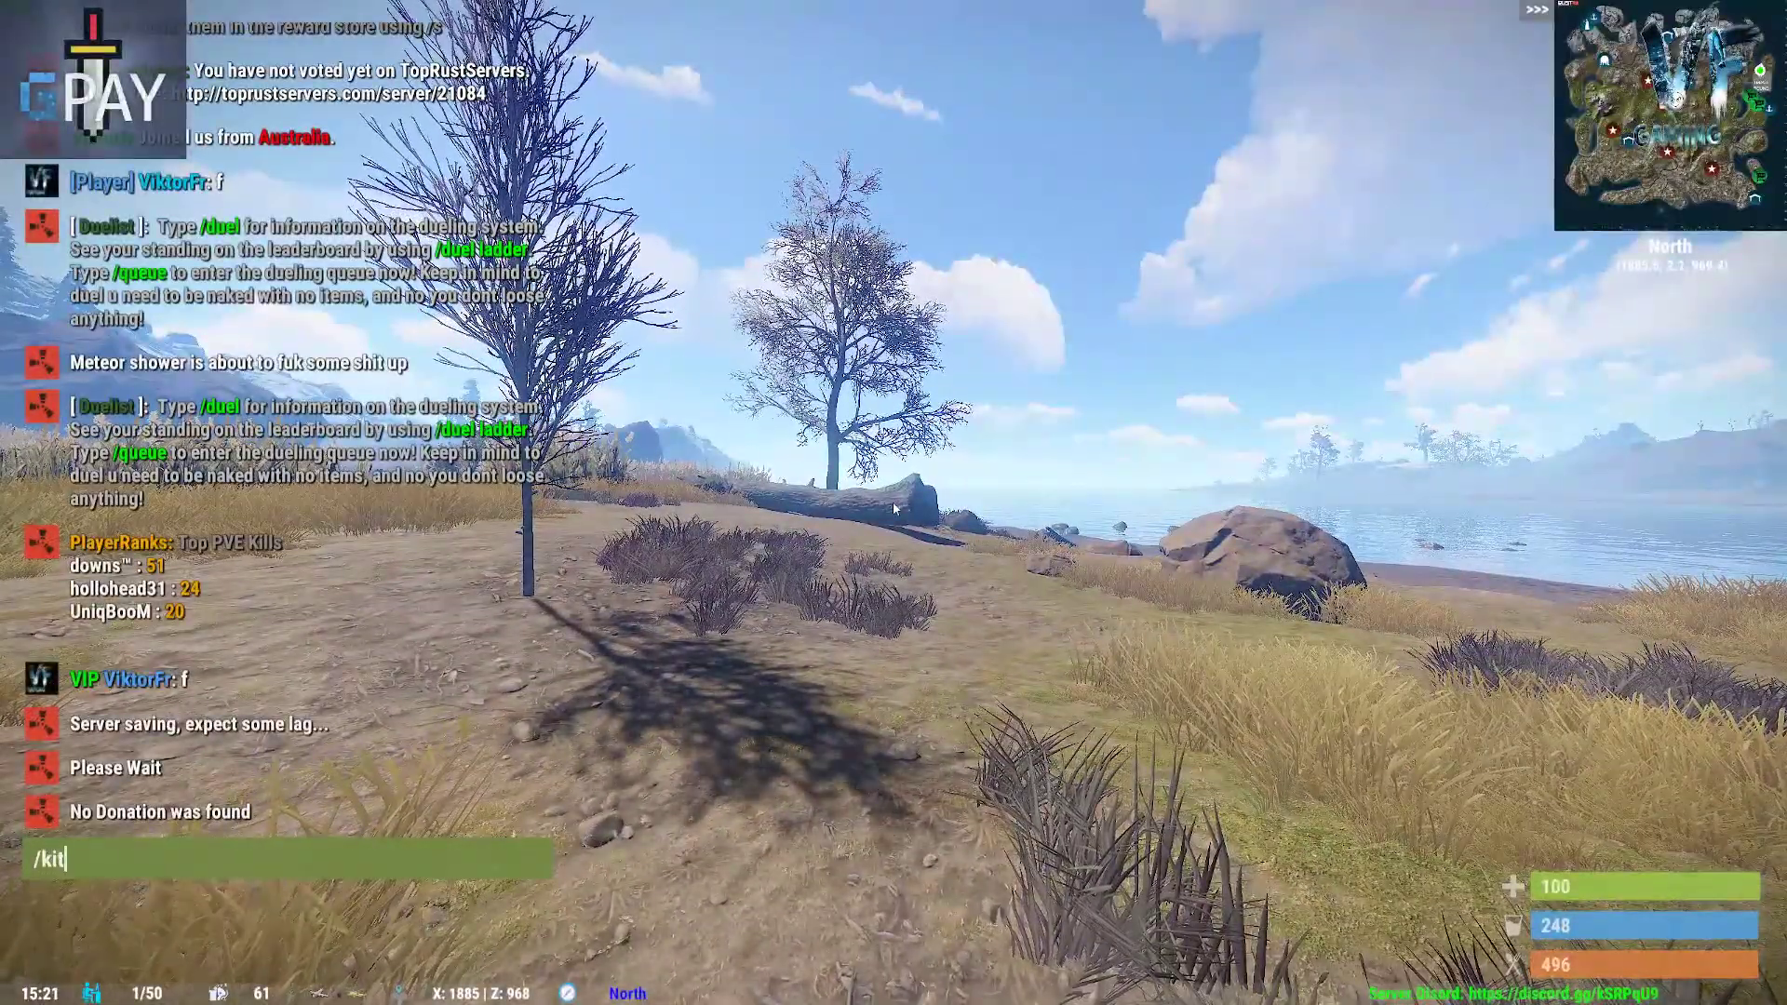
key(Return)
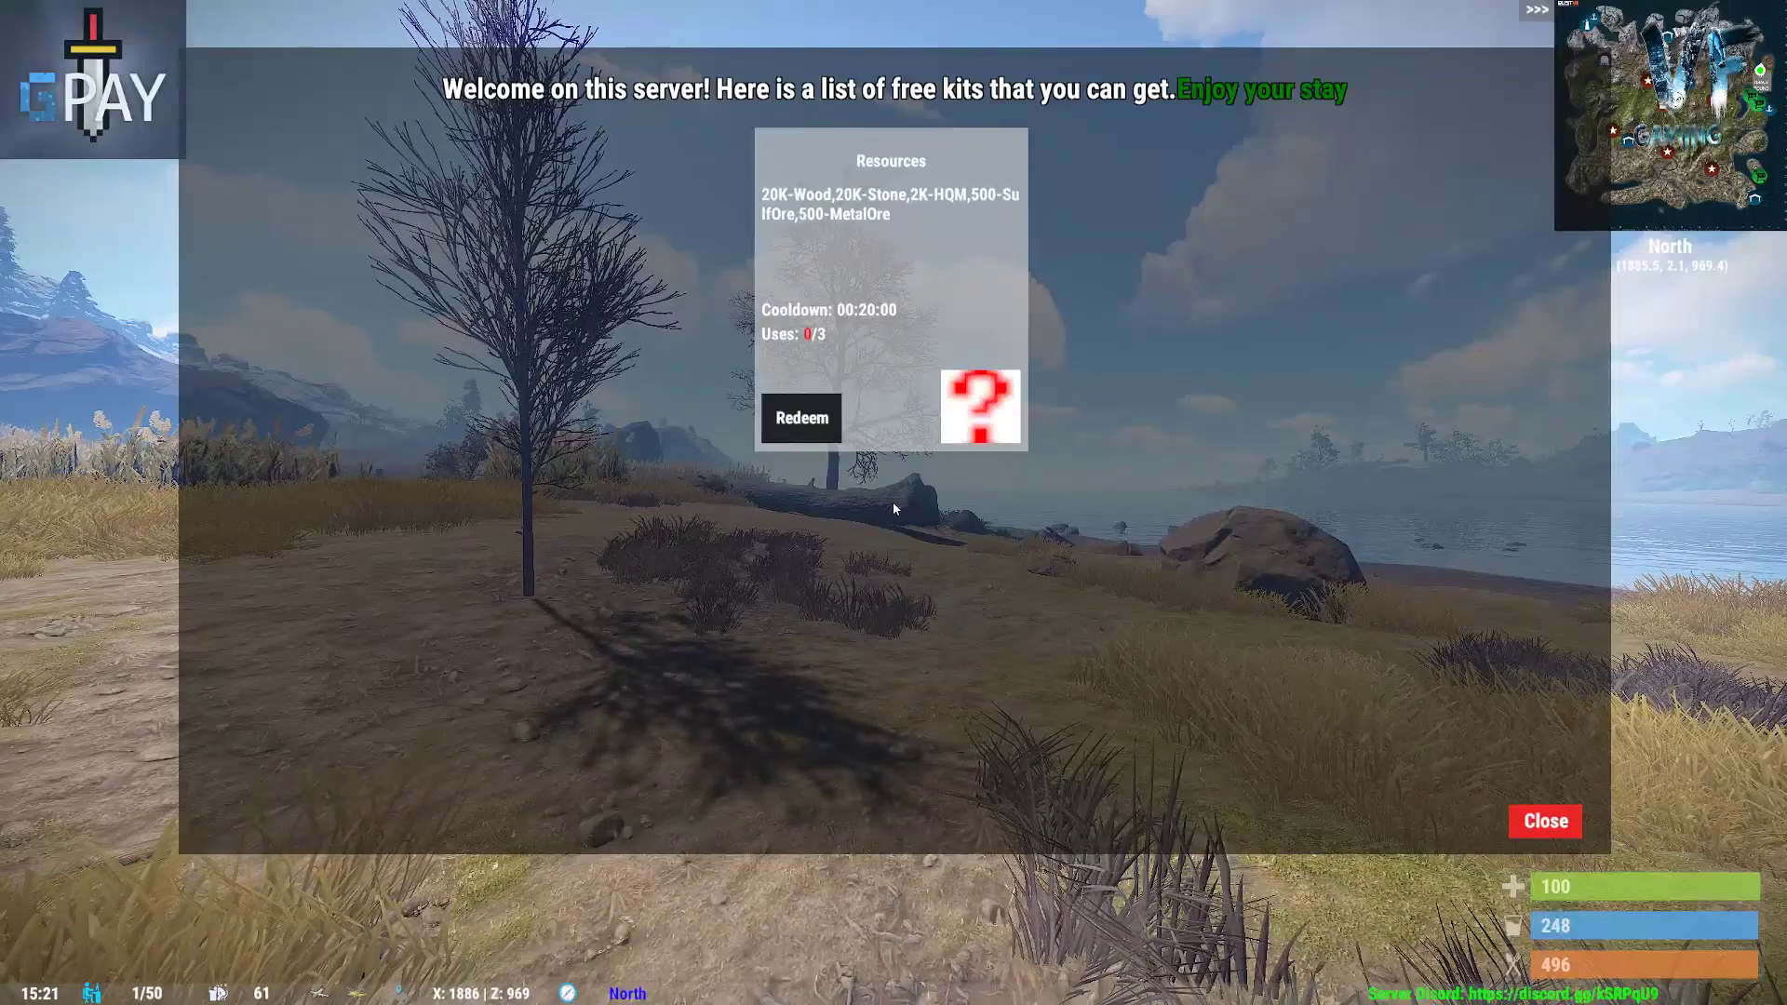
click(1540, 820)
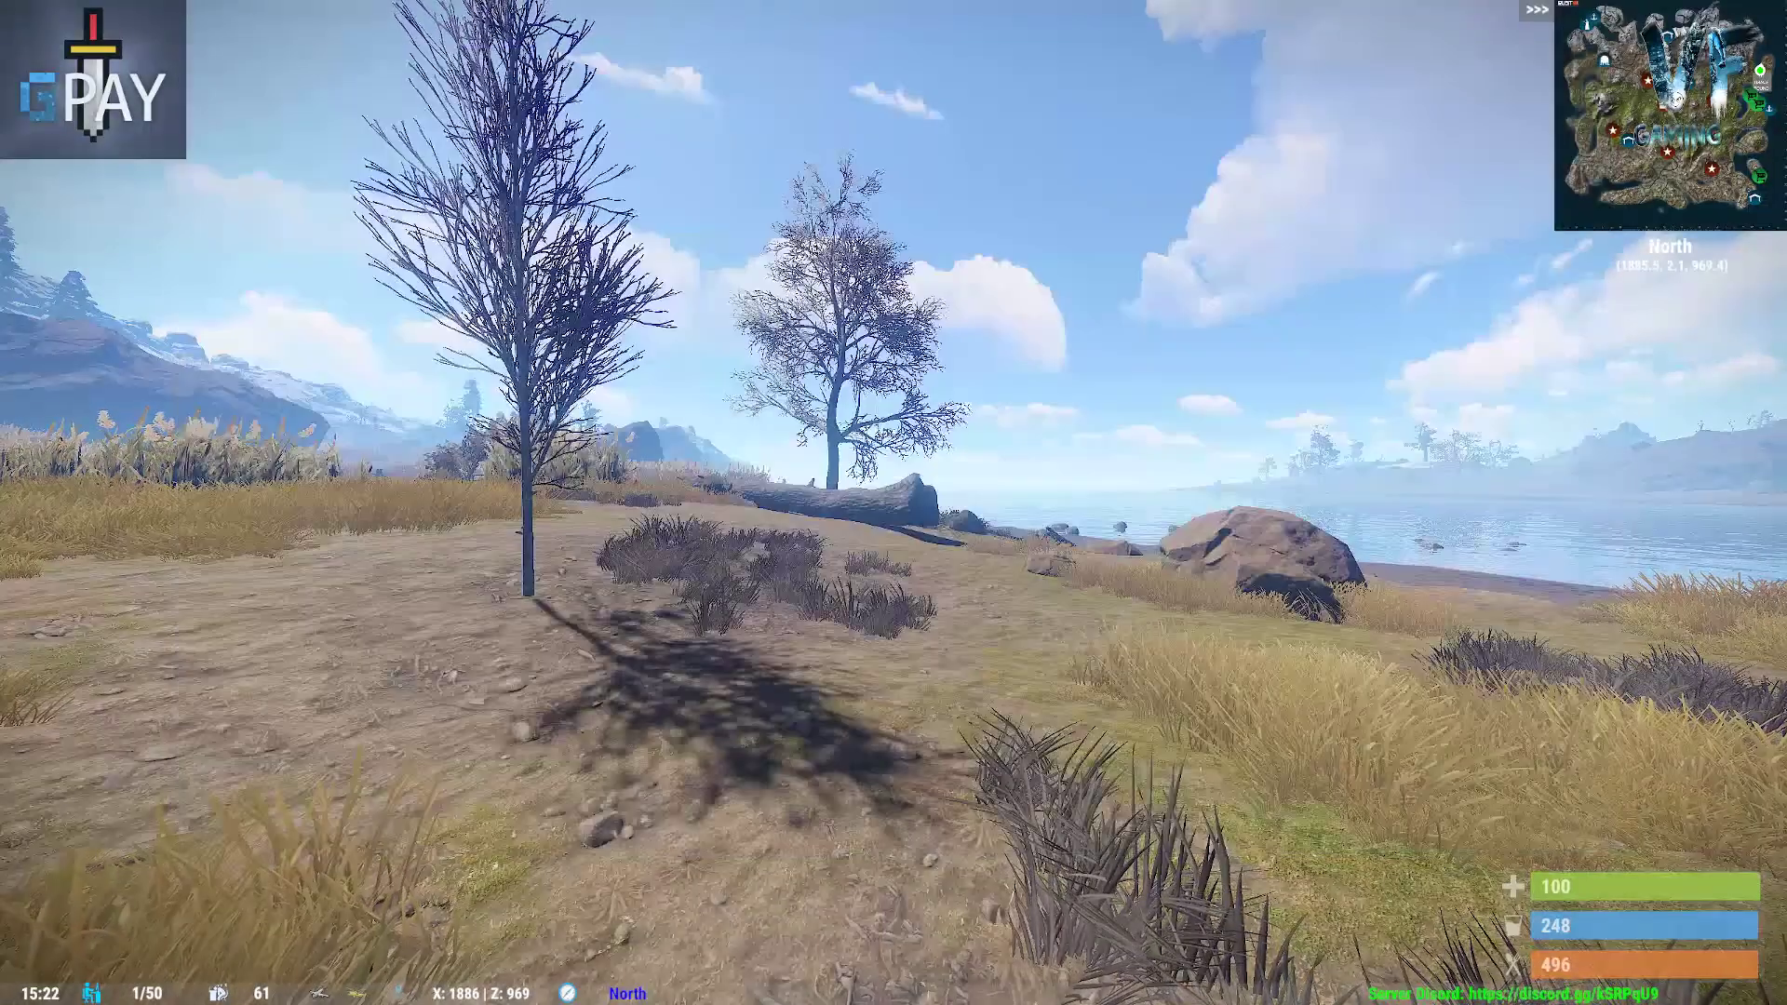
Step: Claim the donation with /claimdonation and check the inventory for donated items
key(Return)
text(/claimdonation)
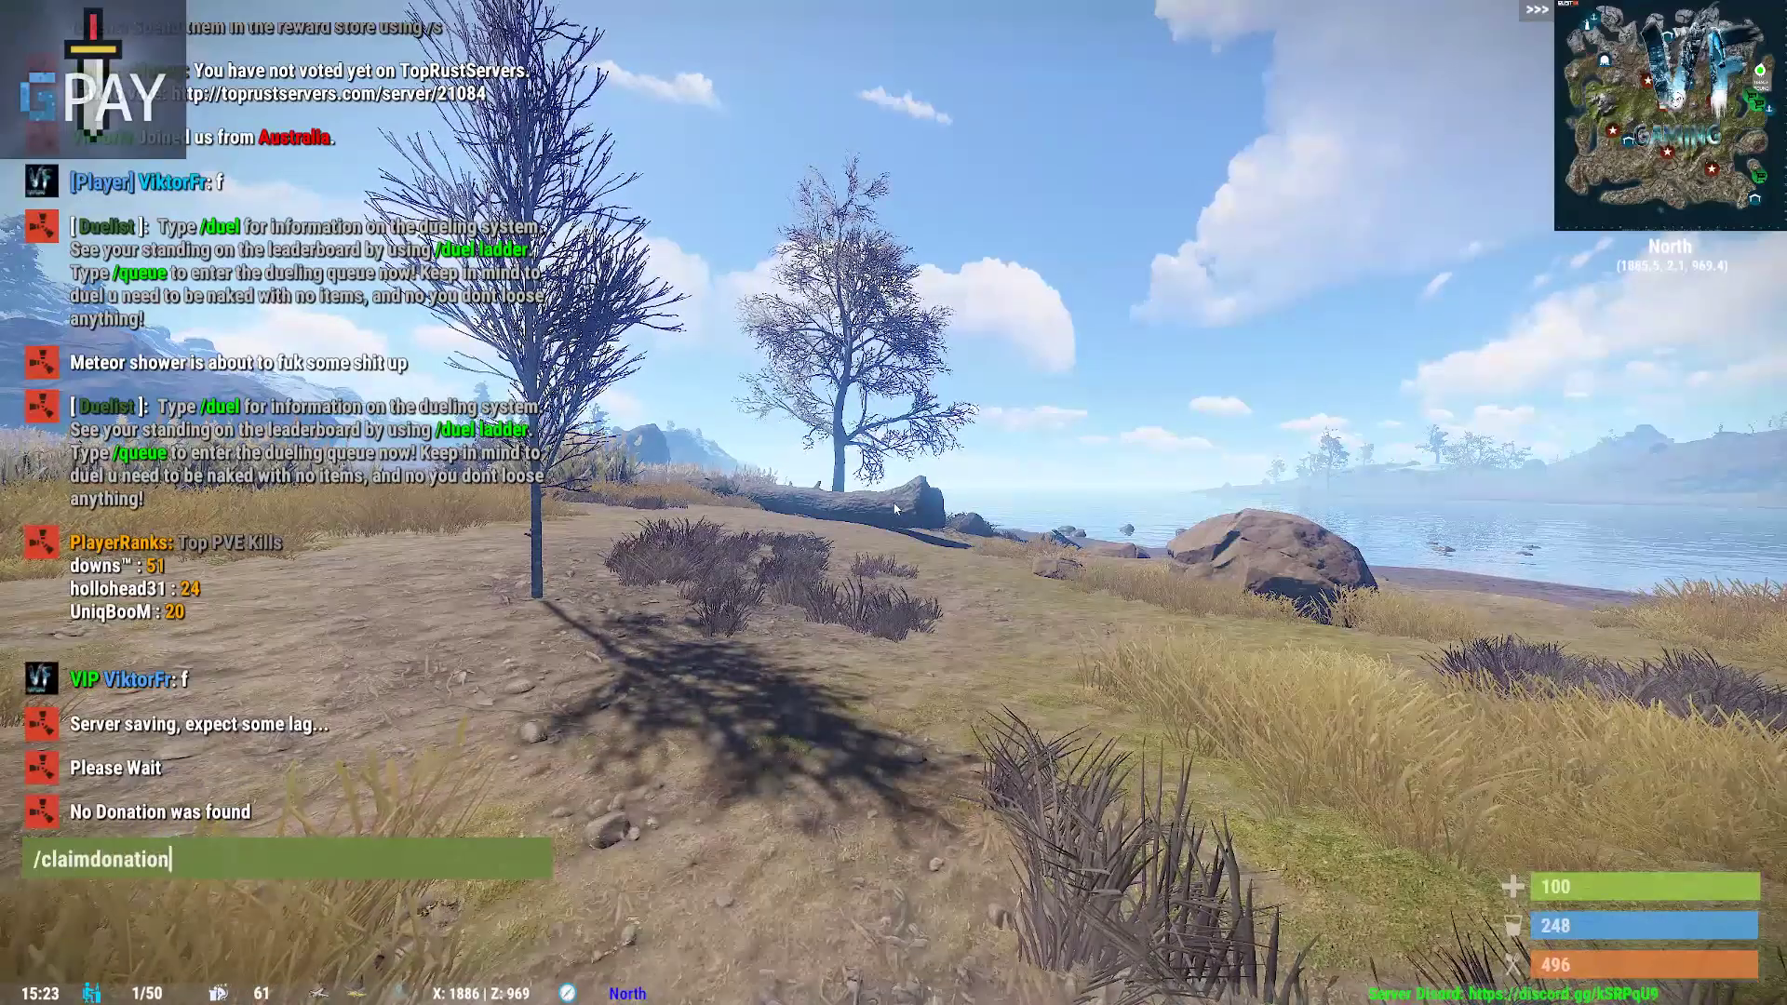
key(Return)
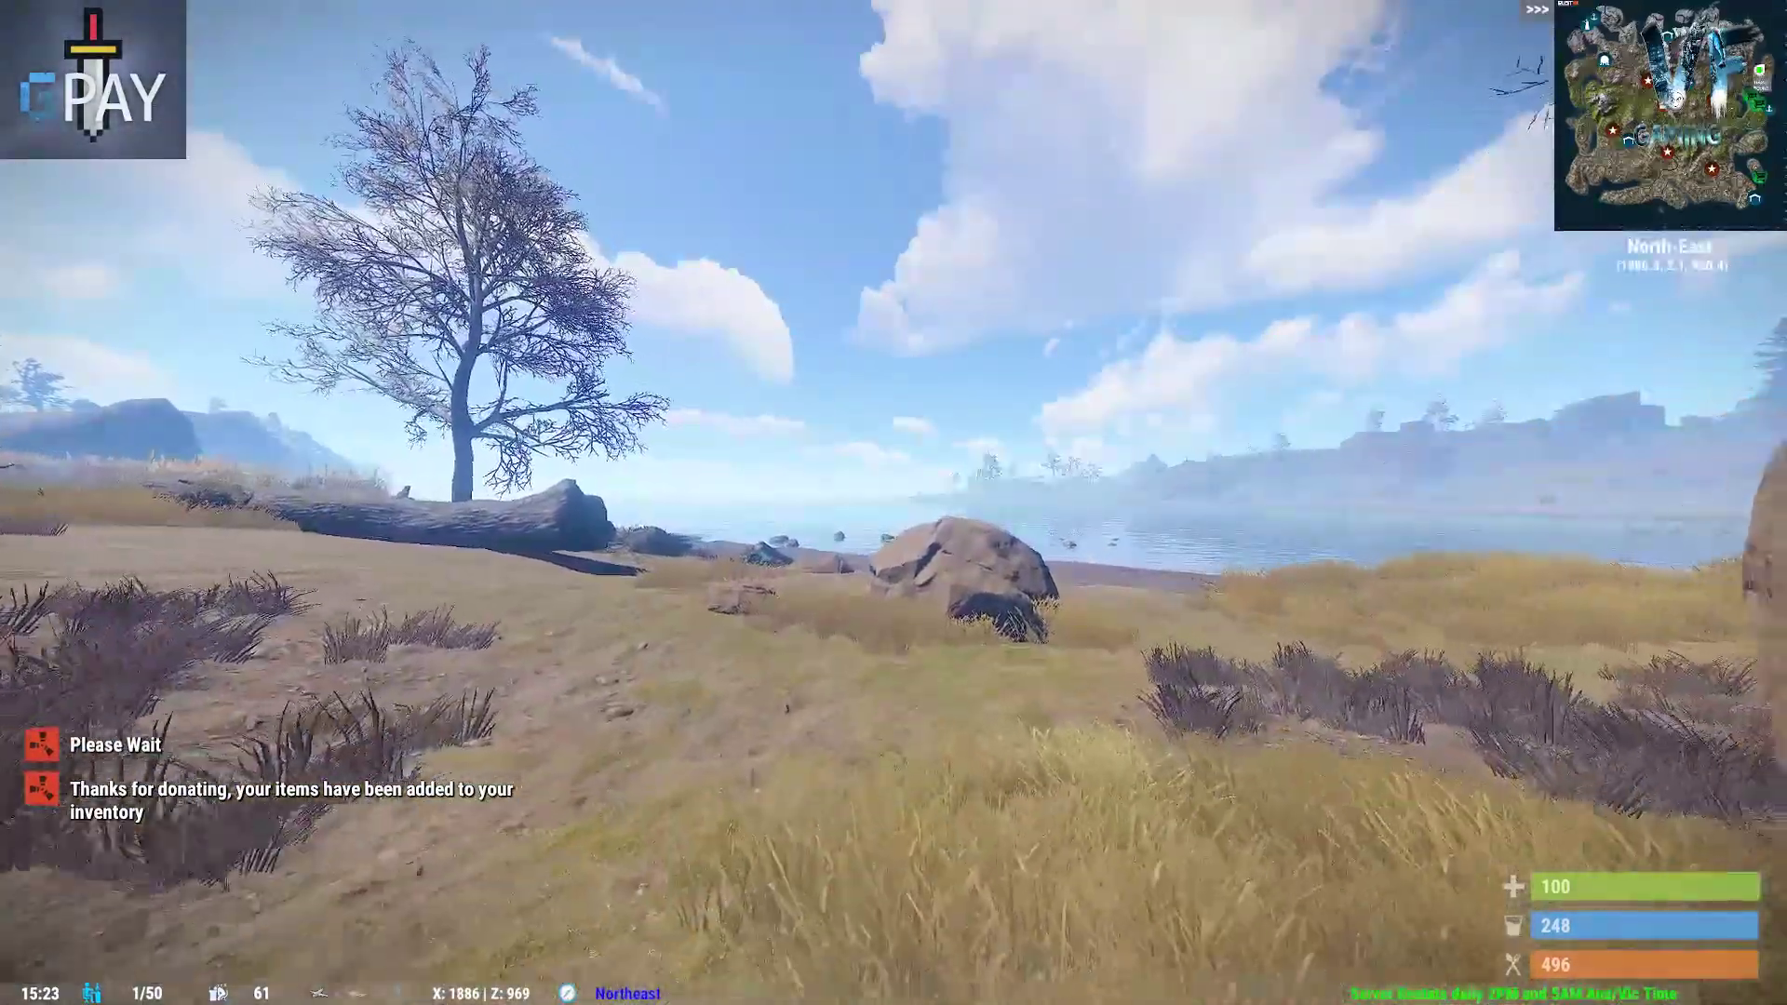
key(w)
key(w)
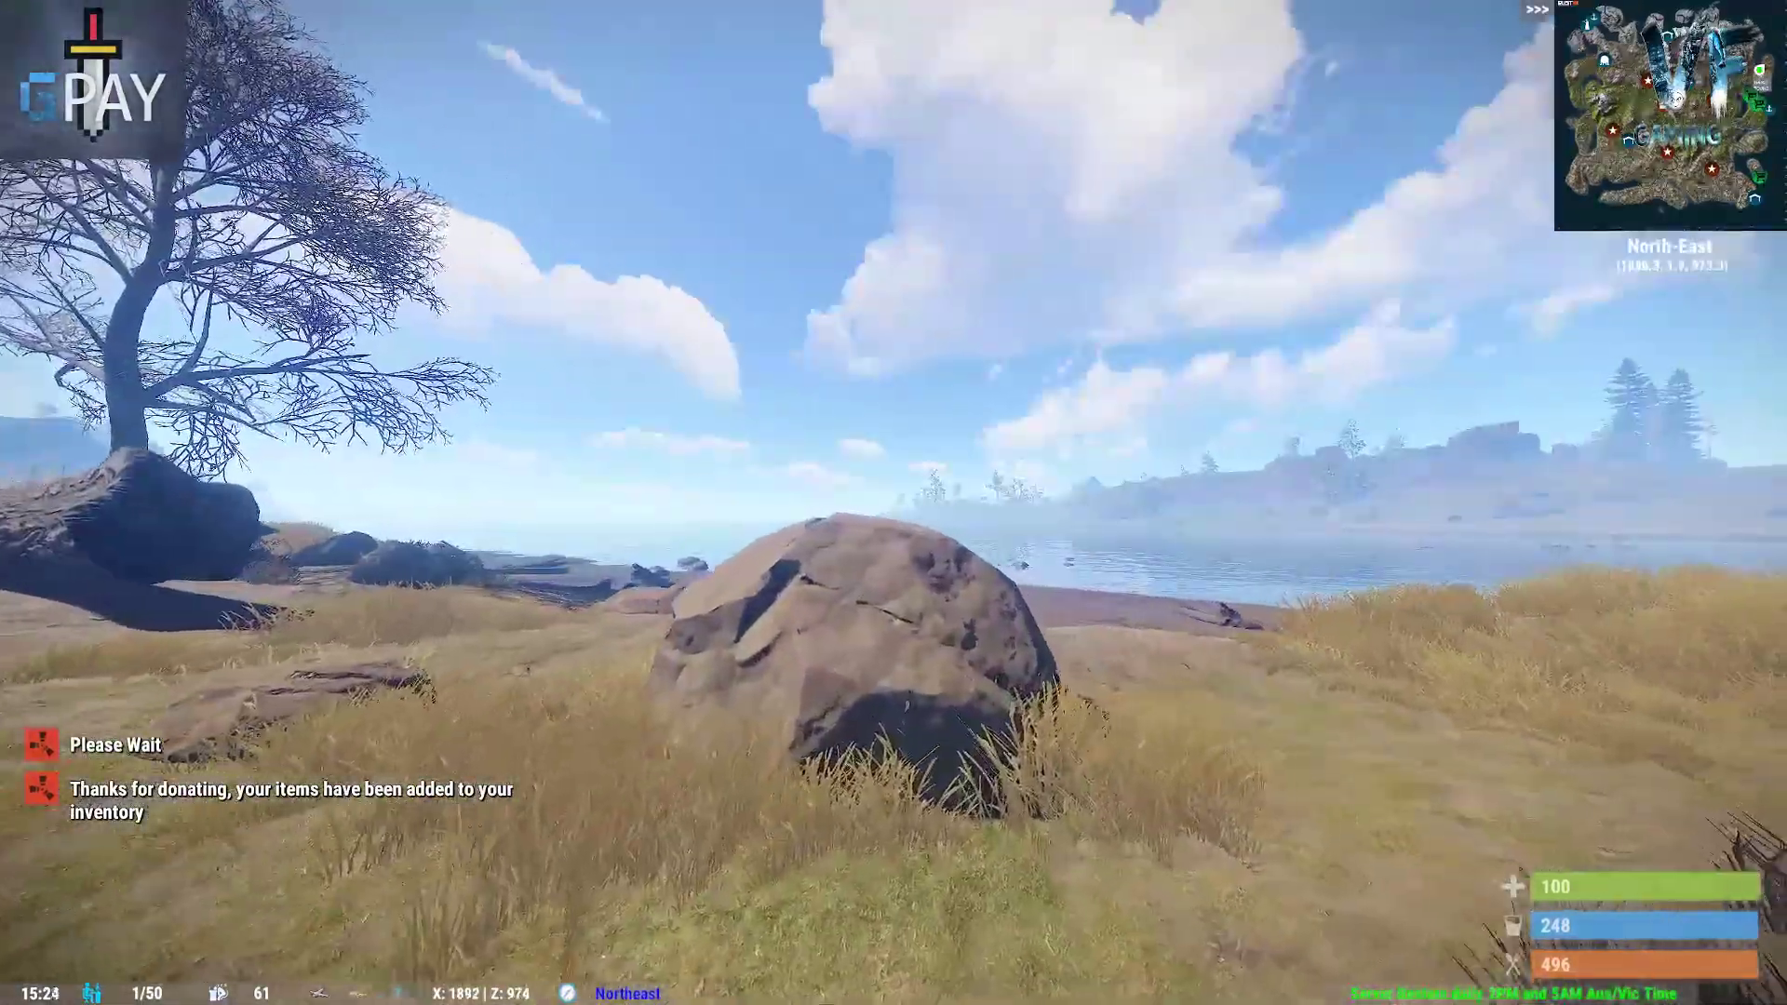
key(Tab)
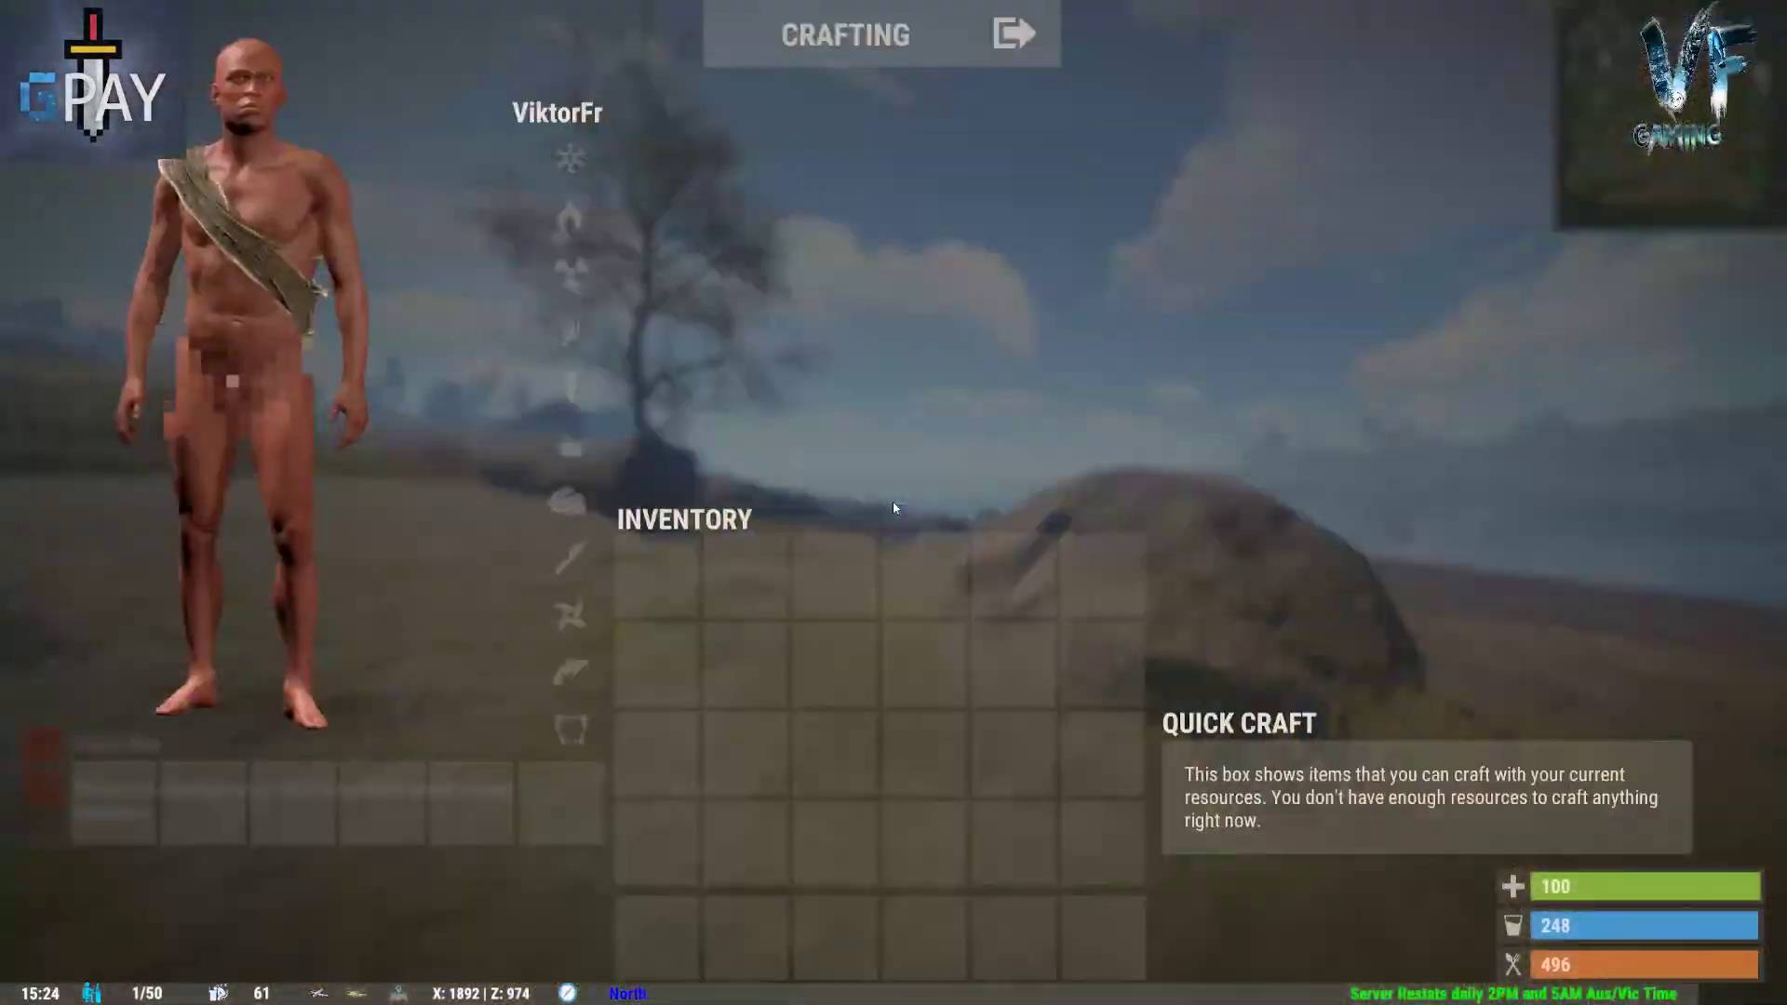
key(Tab)
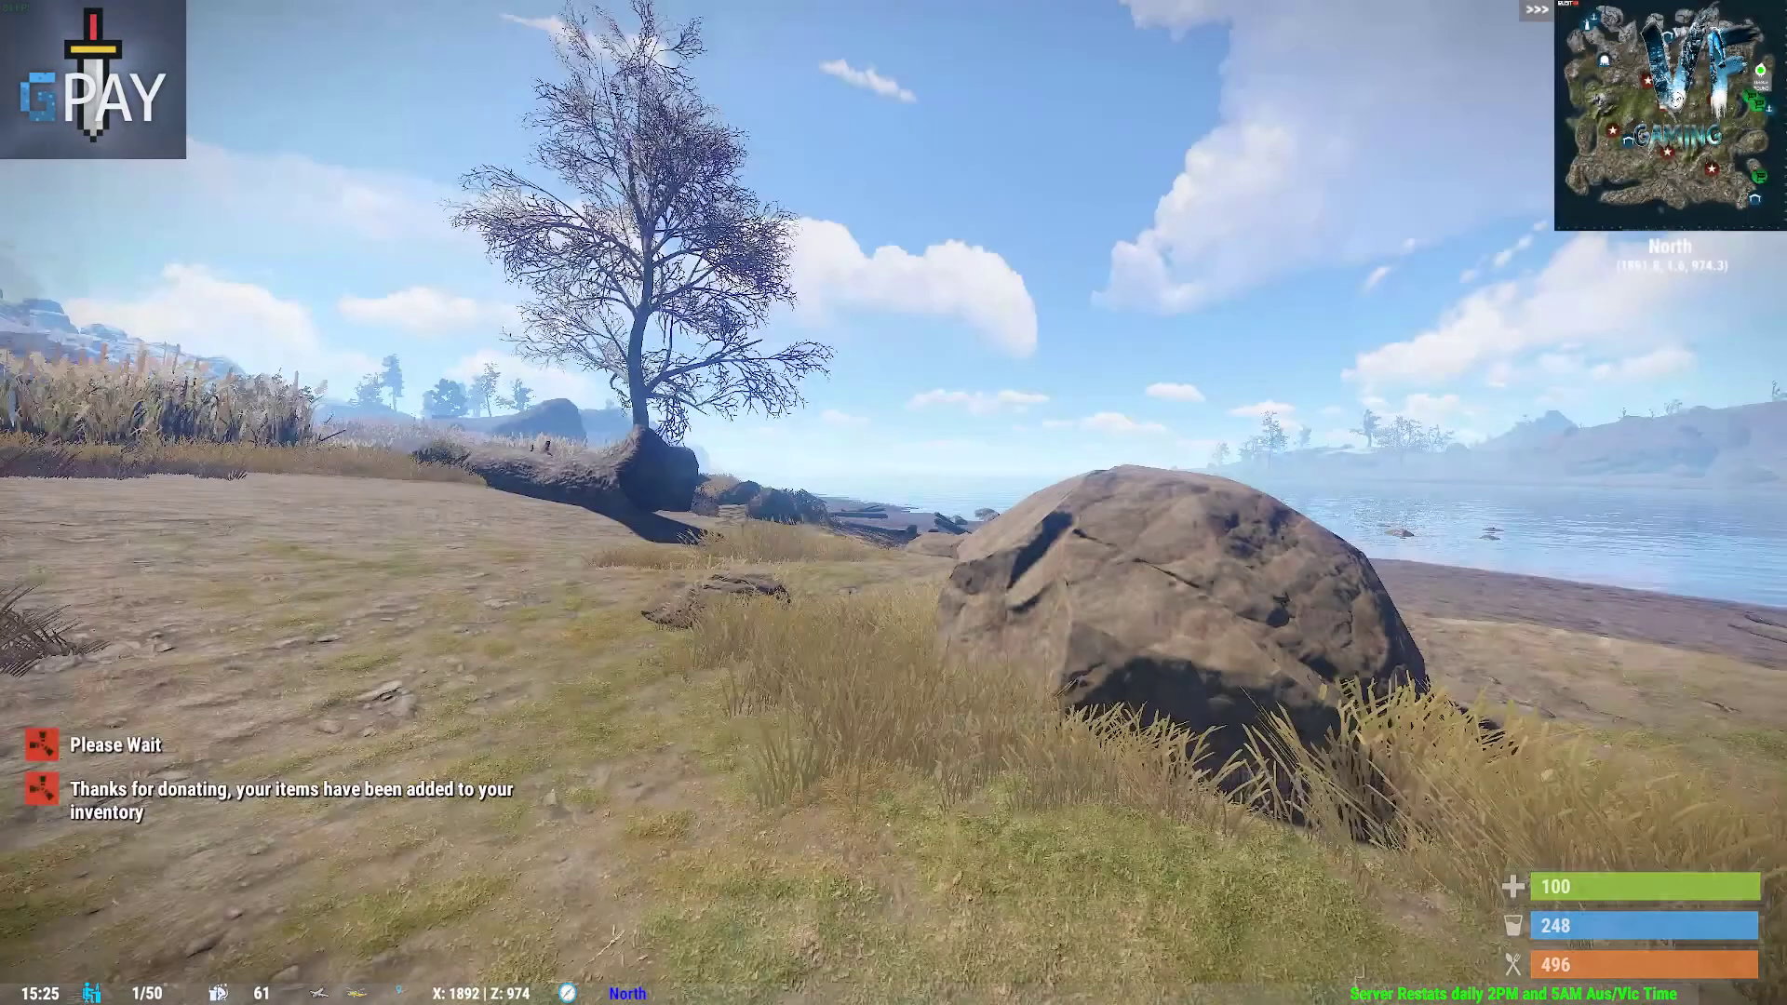
key(Return)
key(Escape)
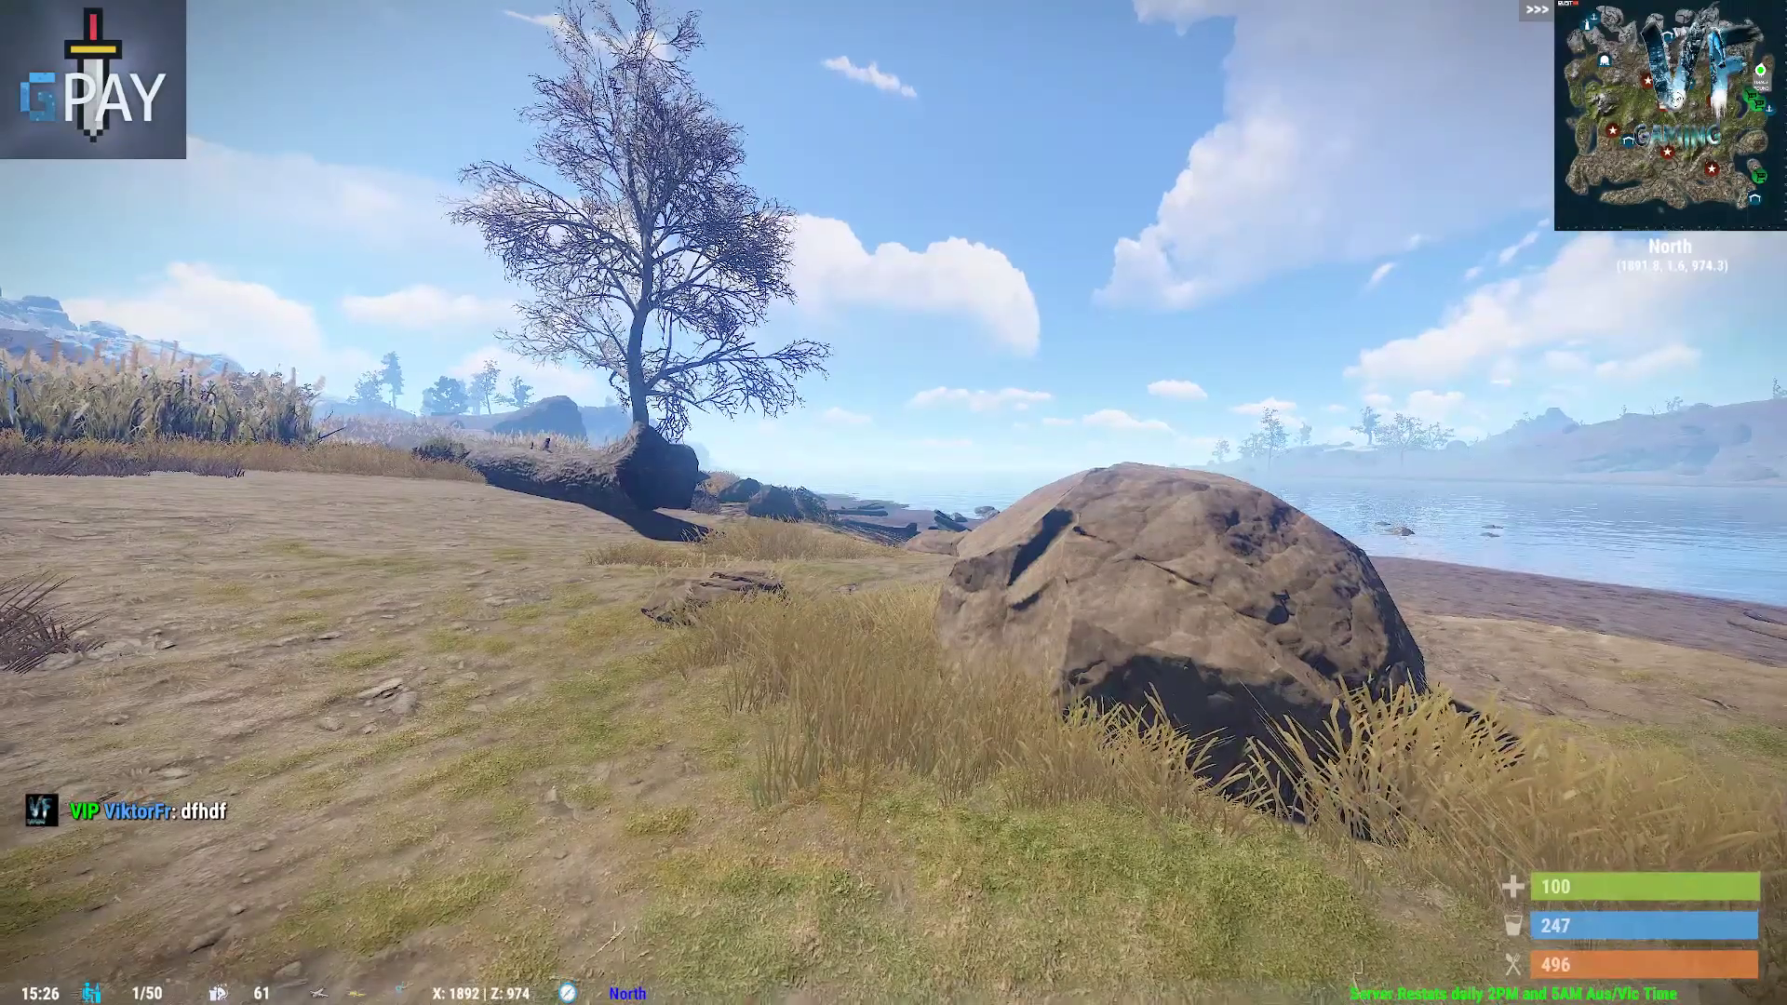
Step: In RustAdmin, find the Timed Permissions 'Added to Group: vip' log line, then minimize the console
key(super)
key(super)
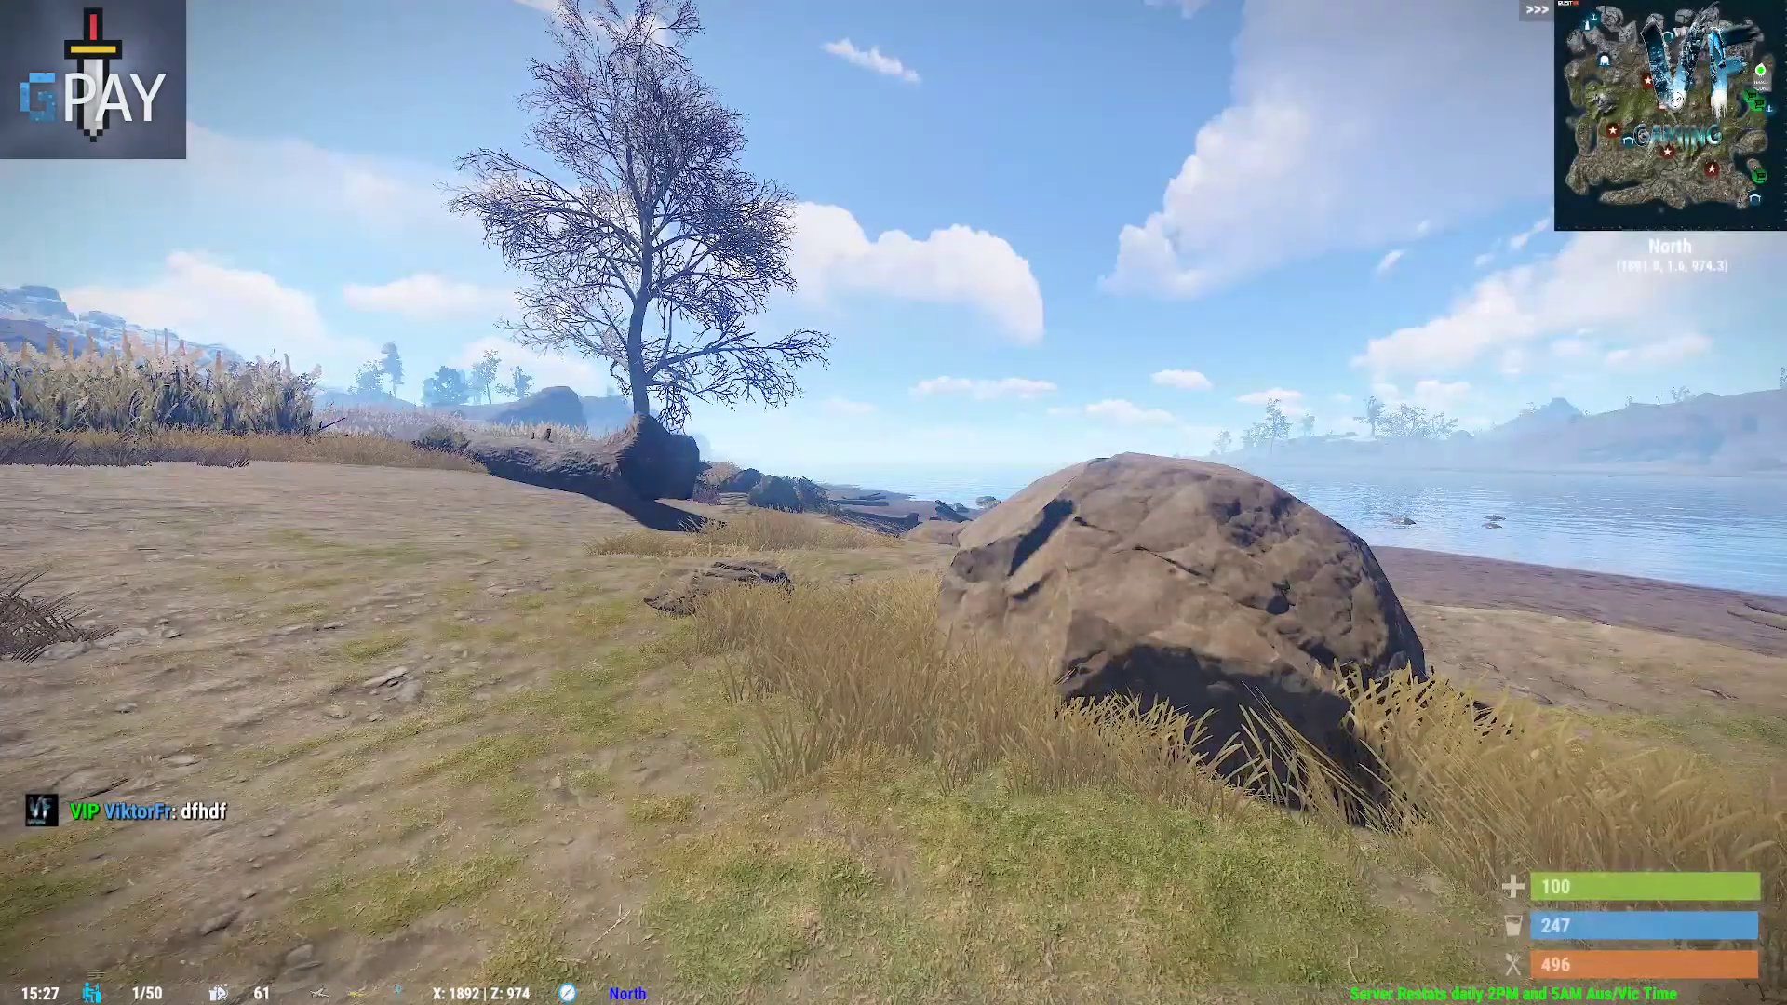
key(alt+Tab)
drag(624, 309, 1011, 324)
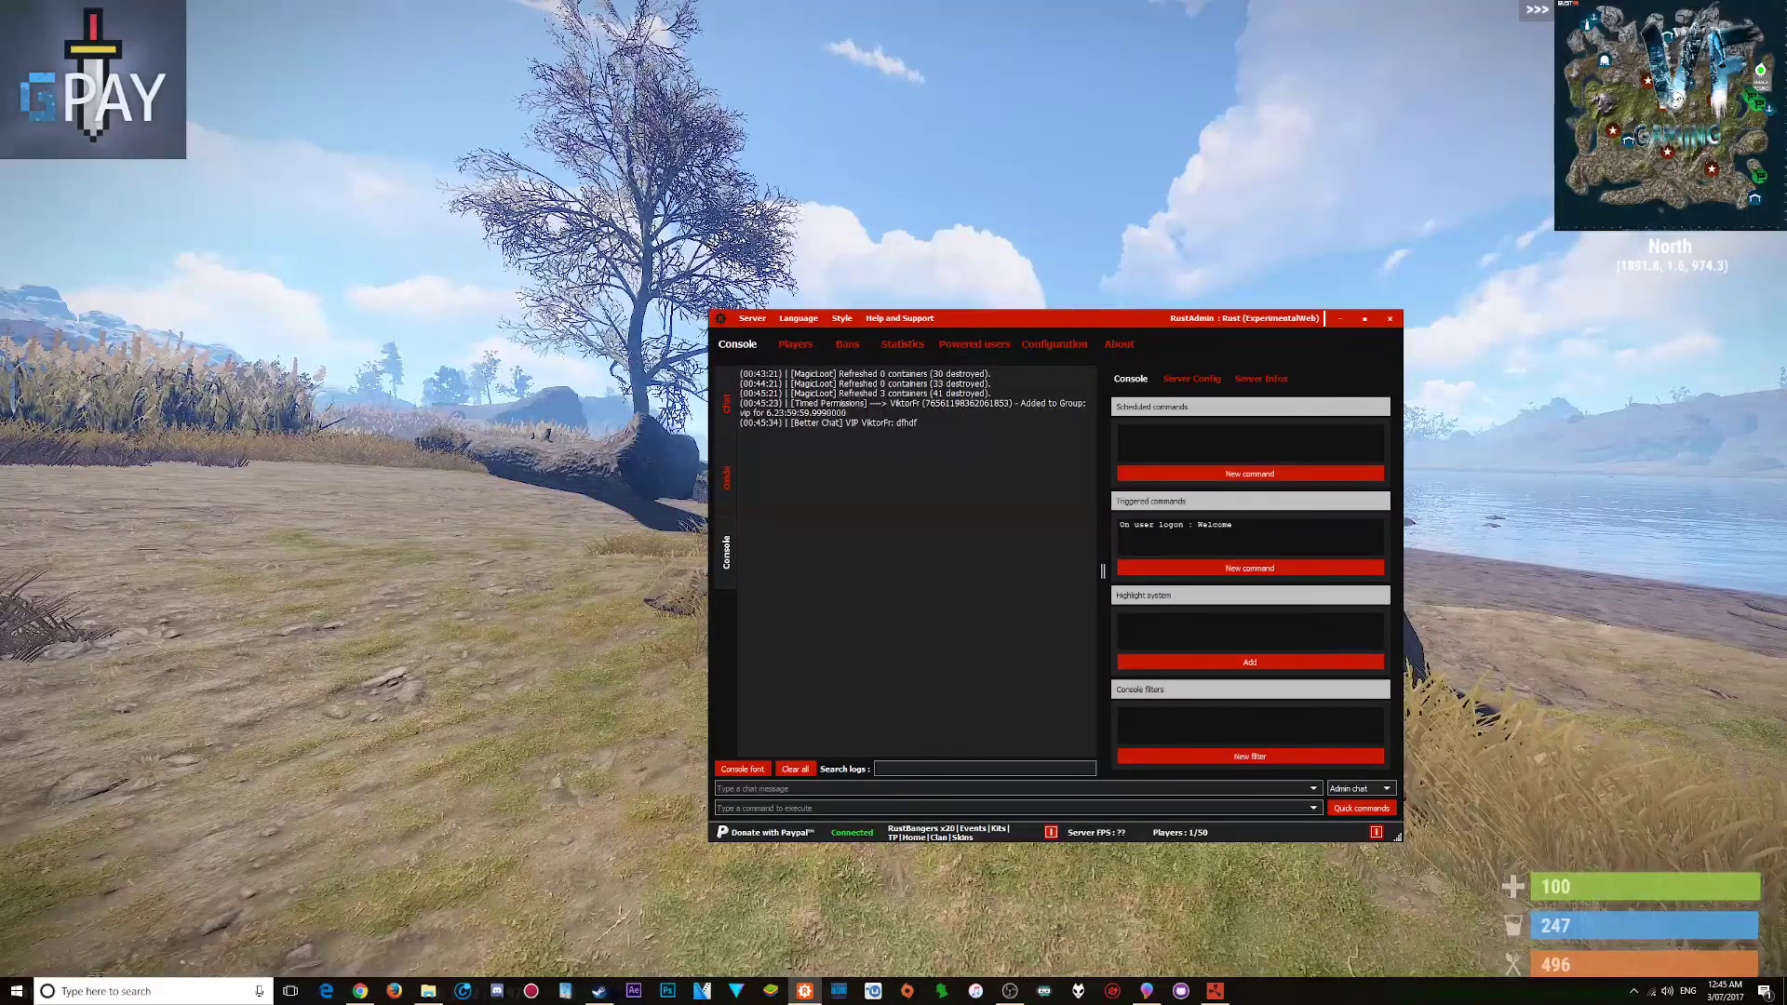
drag(740, 403, 855, 423)
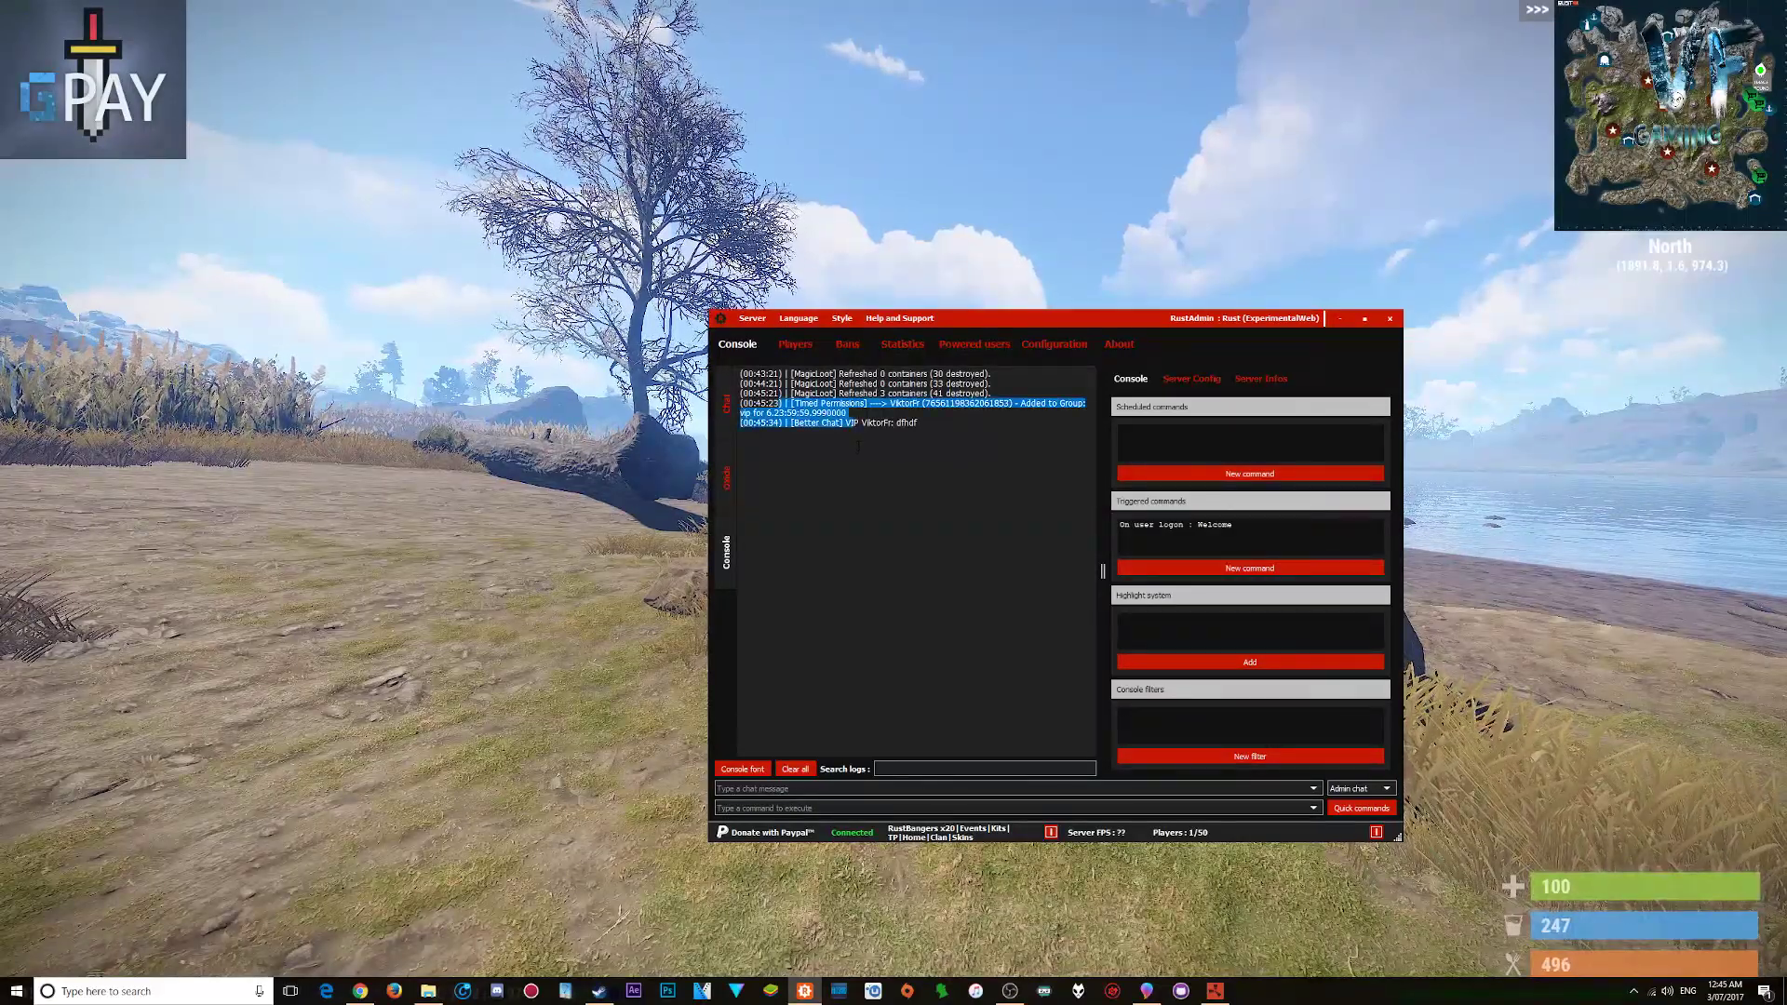
click(1214, 371)
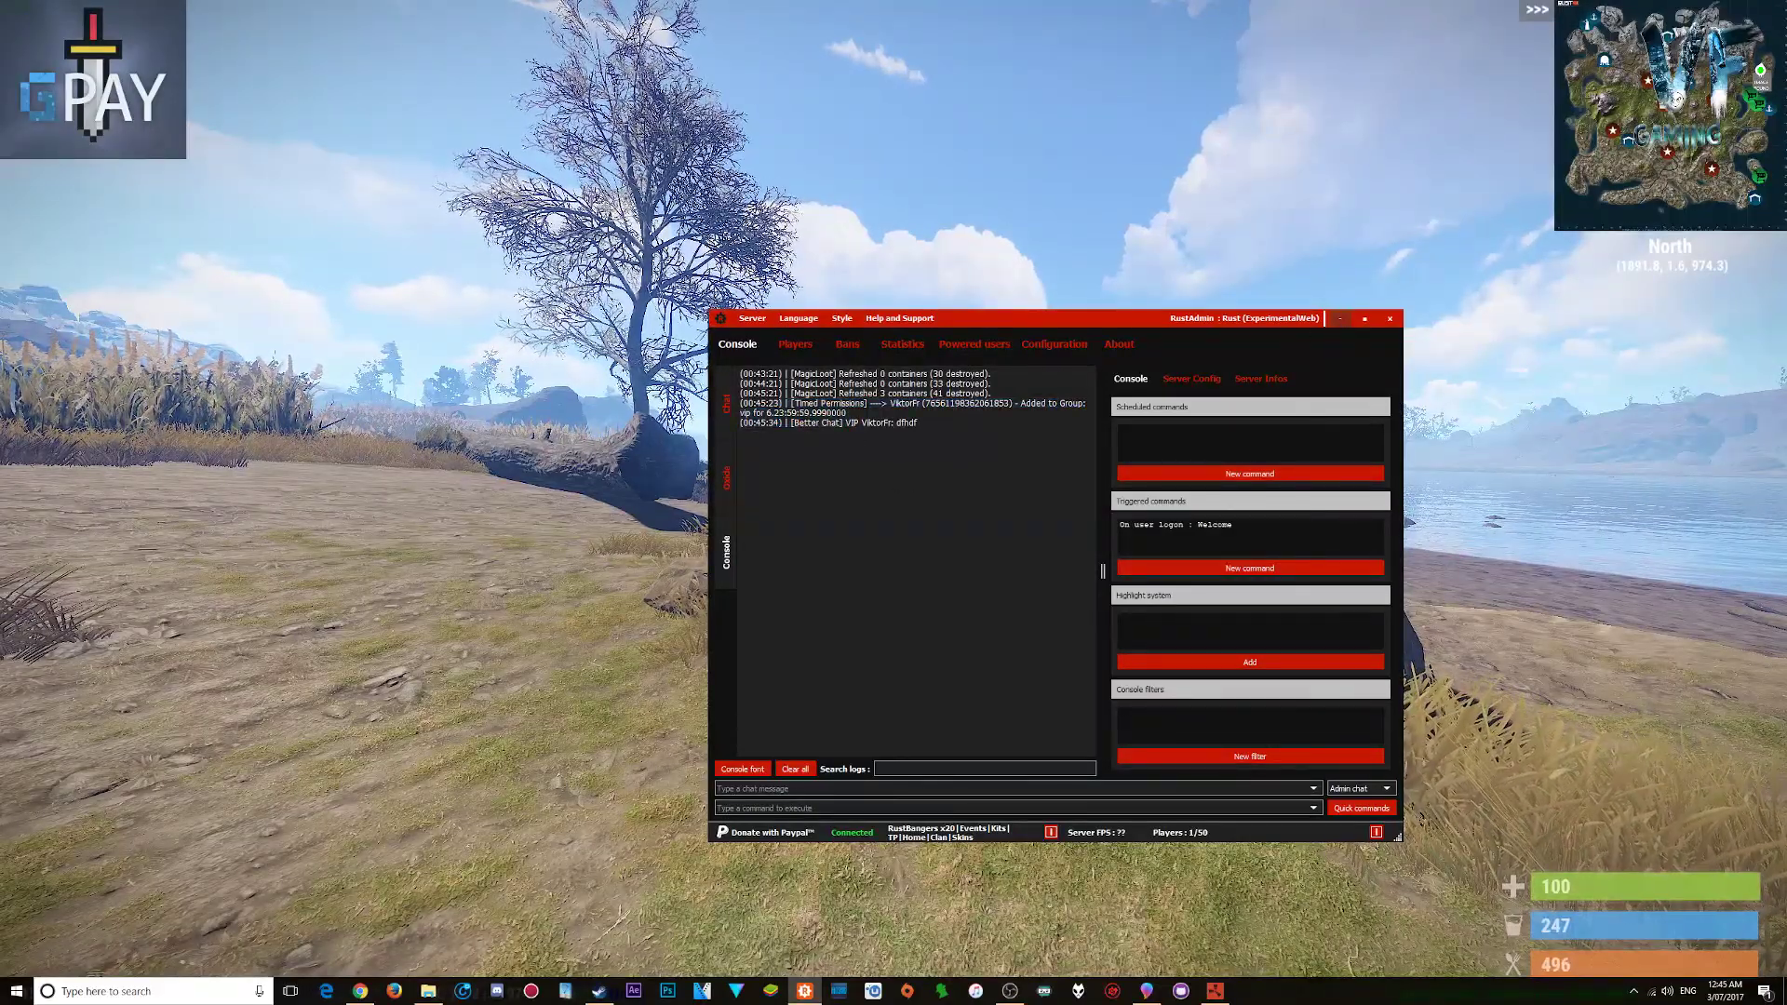
click(1336, 321)
Step: Redeem the VIP kit from the /kit list
text(t)
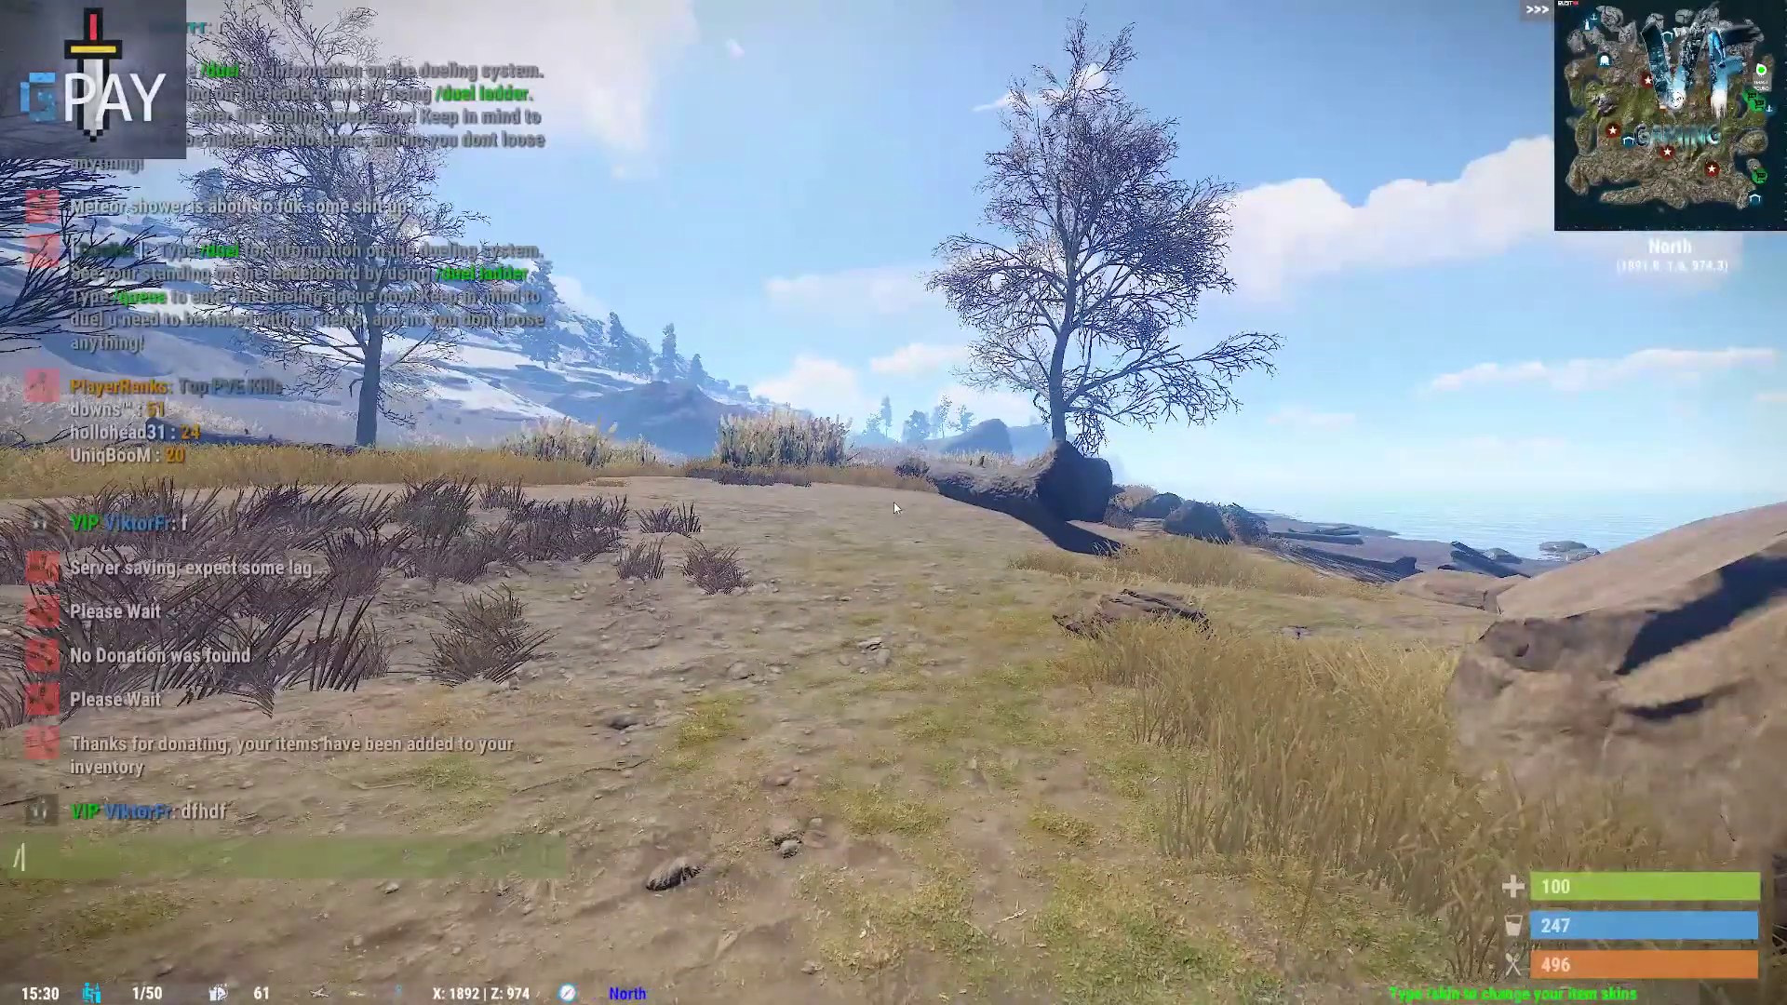
text(/kit)
key(Return)
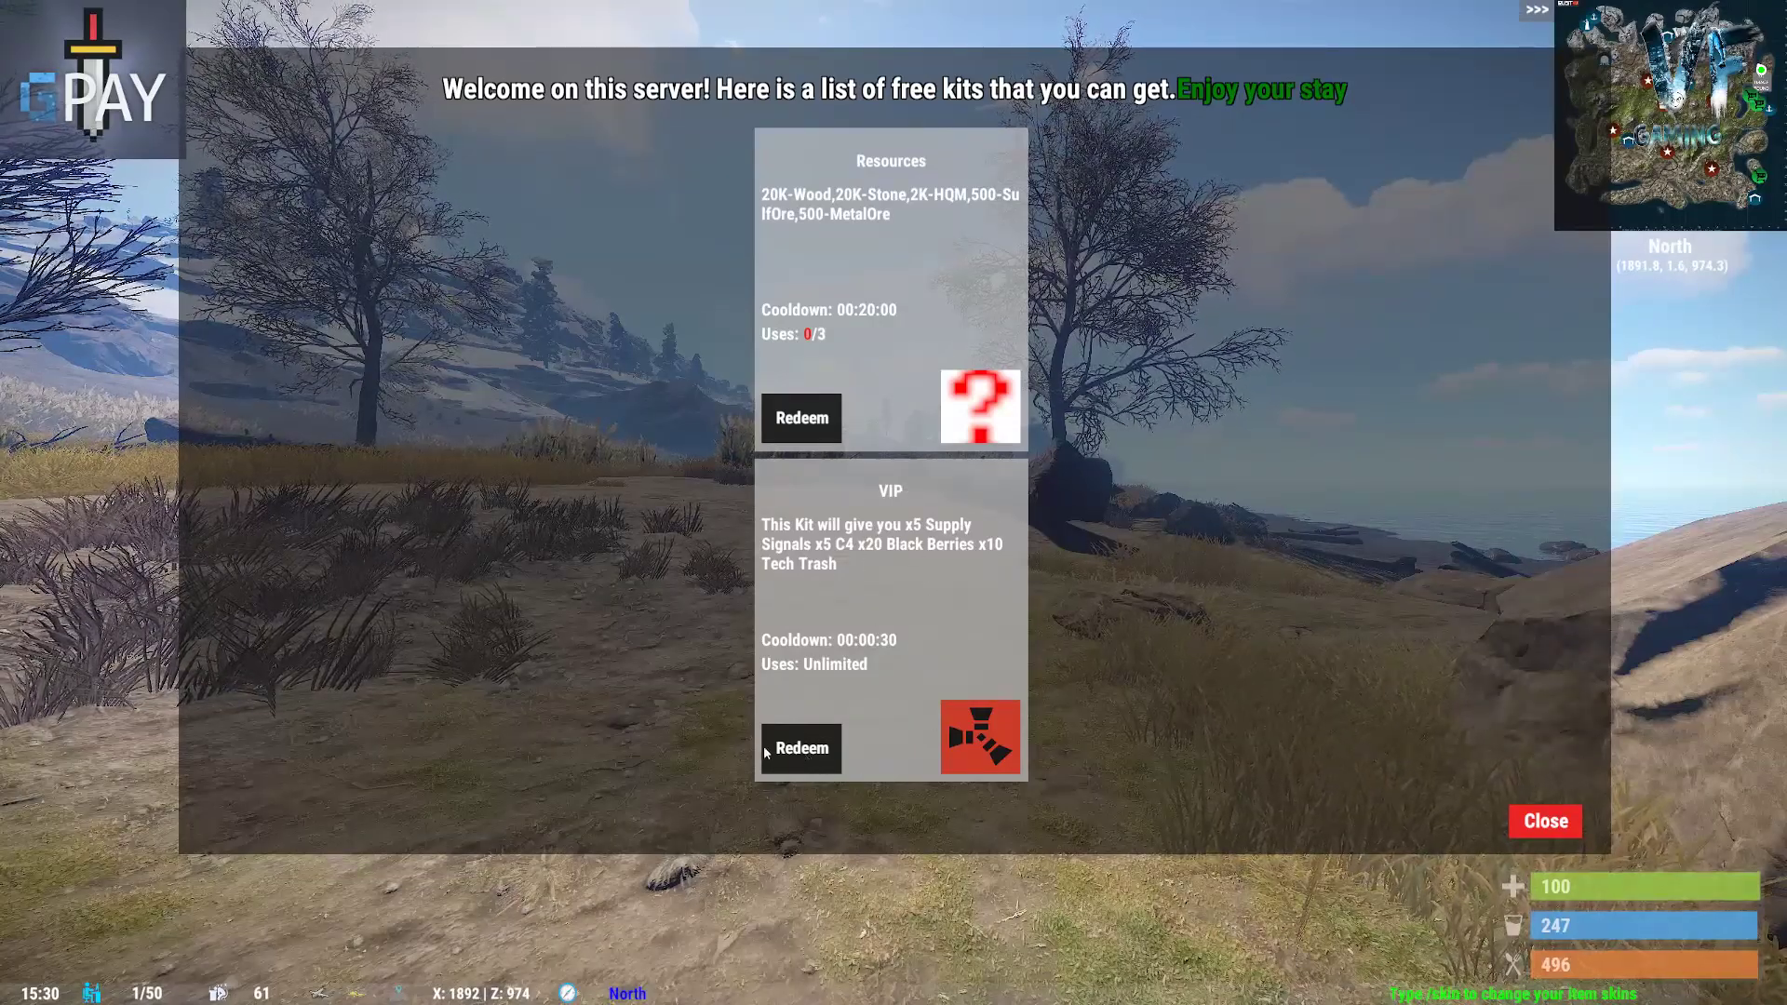
click(813, 748)
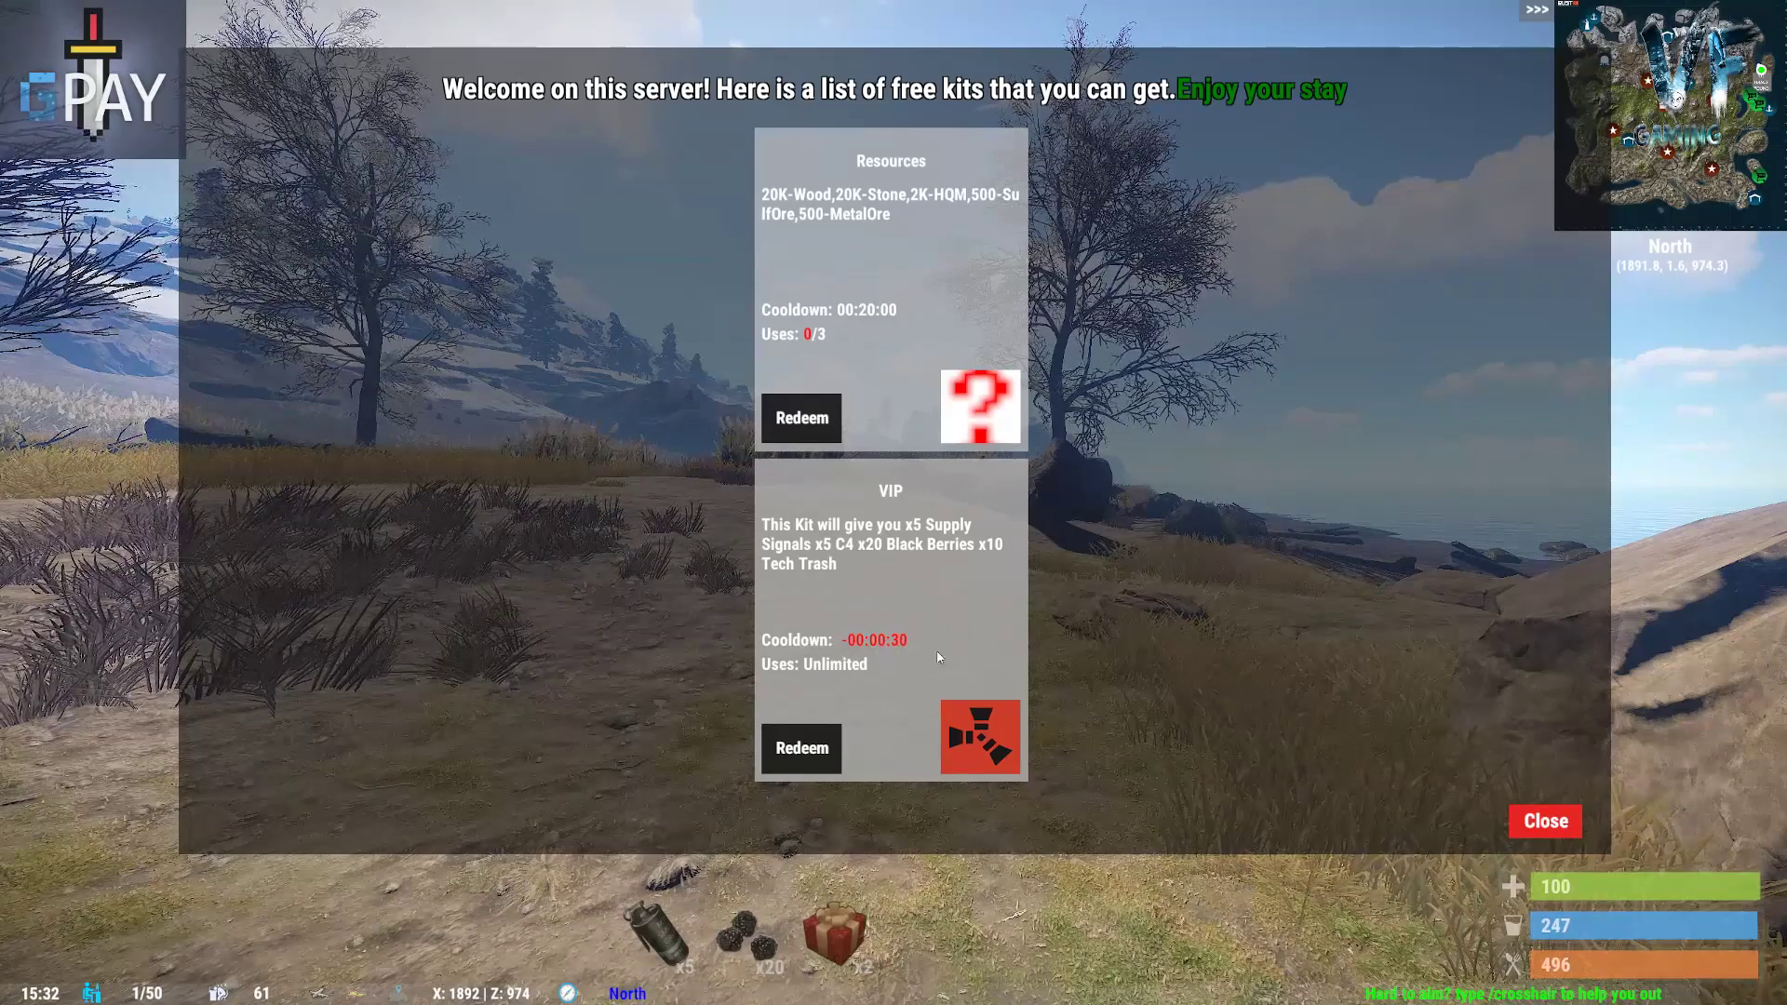
click(1572, 823)
Step: Throw all five supply signals to call in airdrops, then reopen the kits list with /kit
key(1)
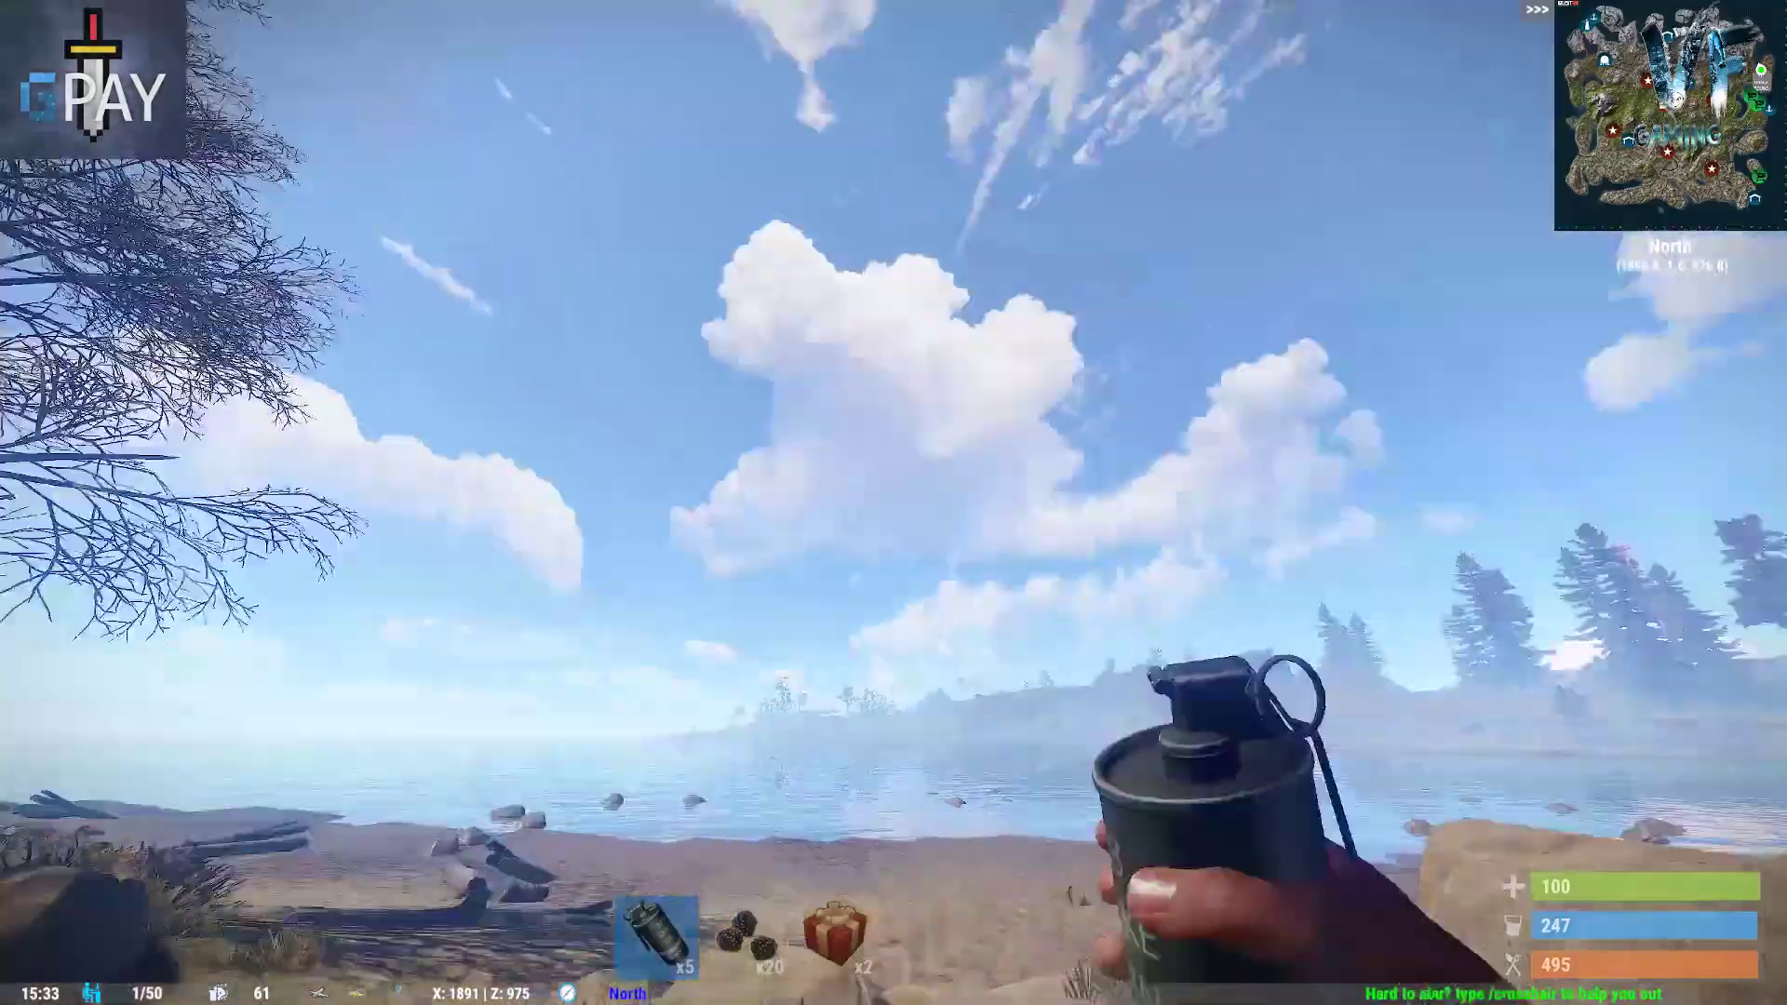
click(893, 502)
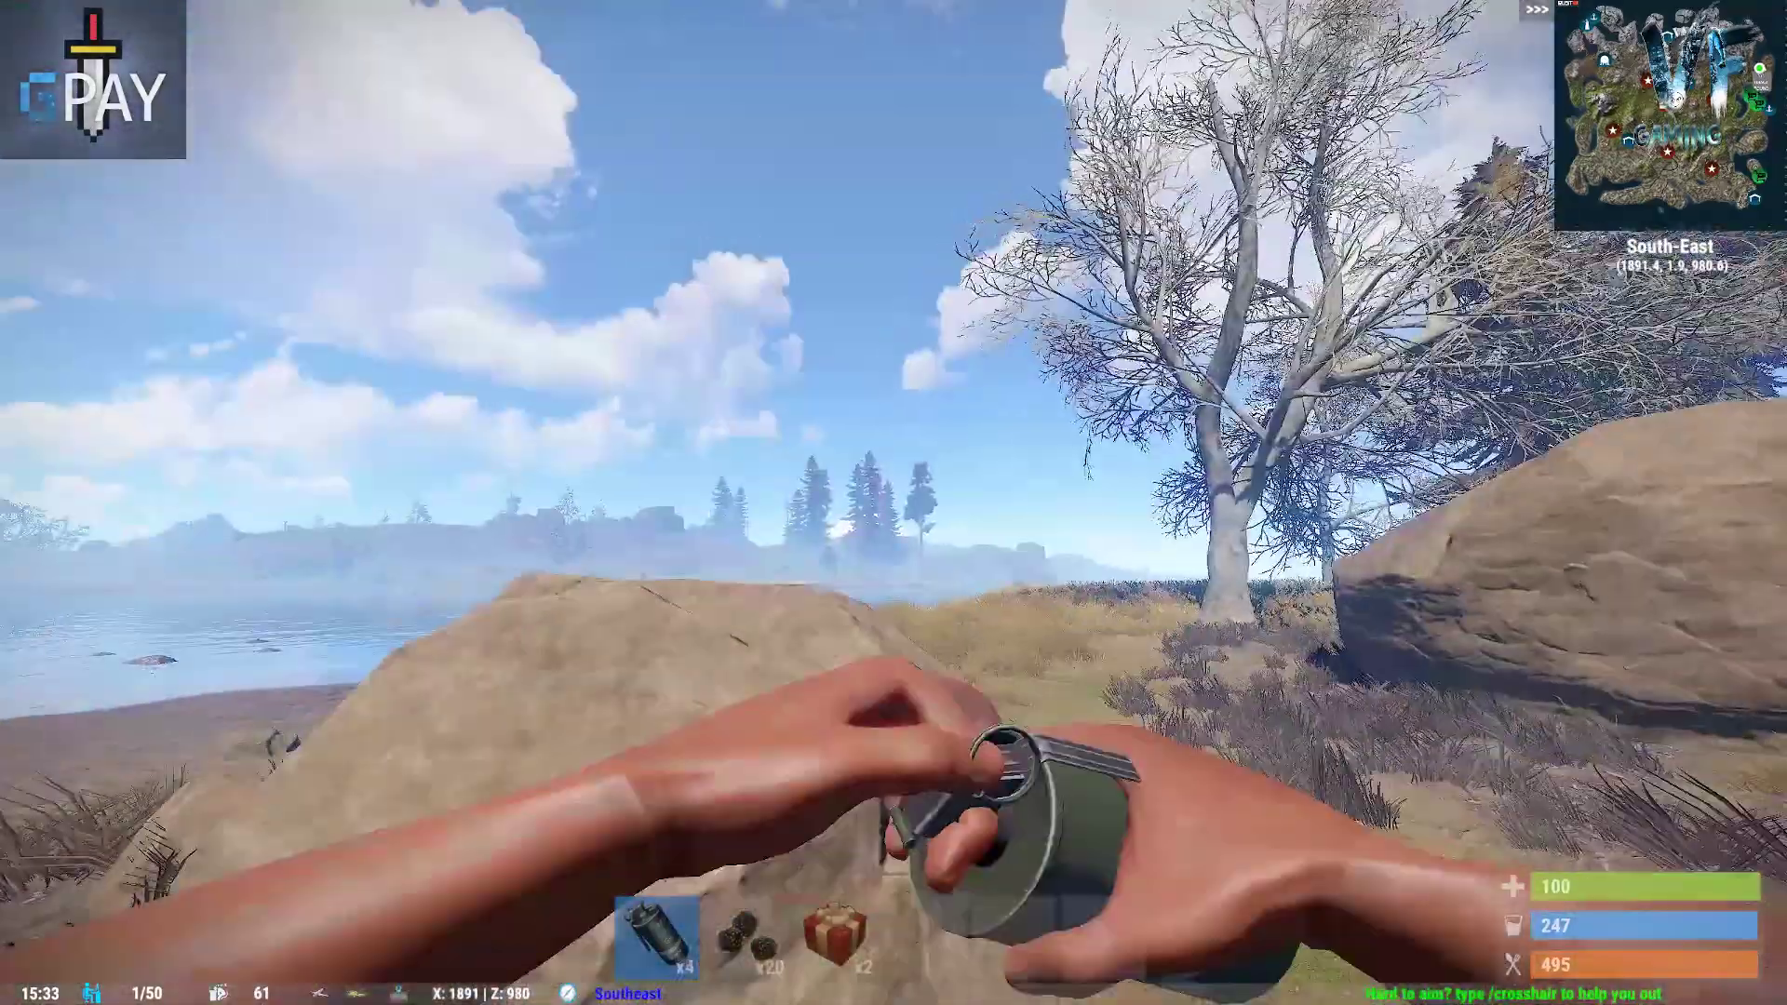
click(893, 503)
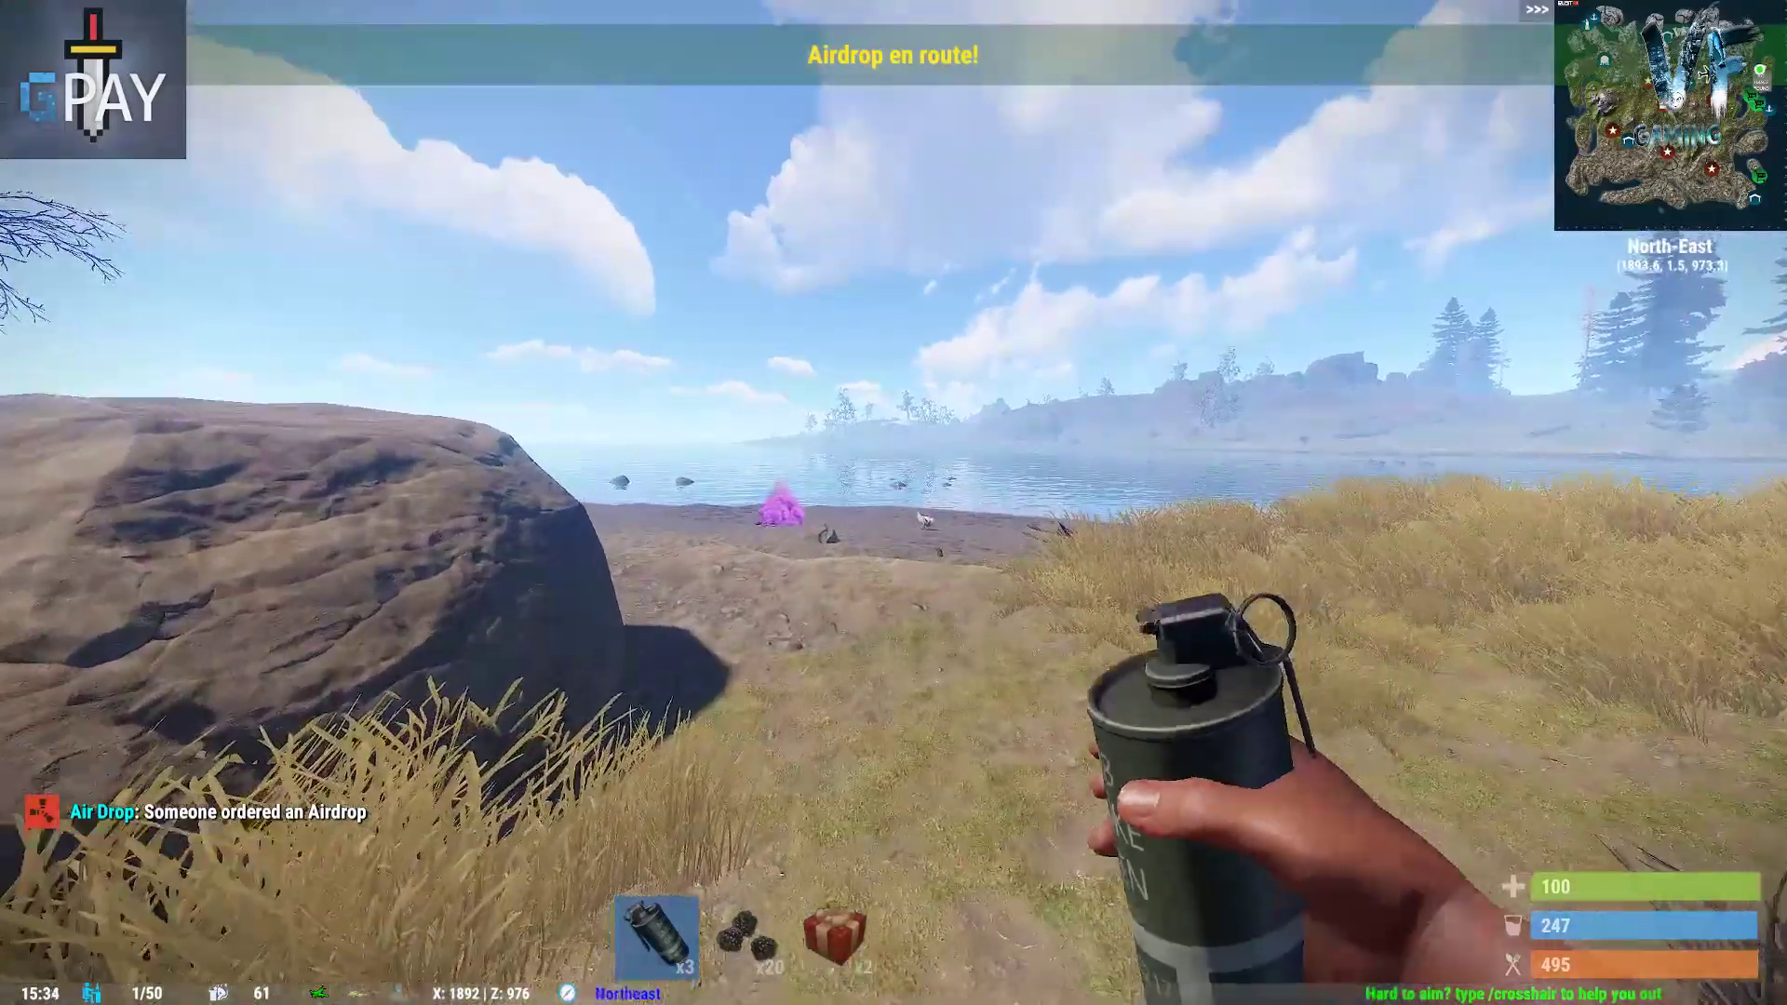
click(893, 503)
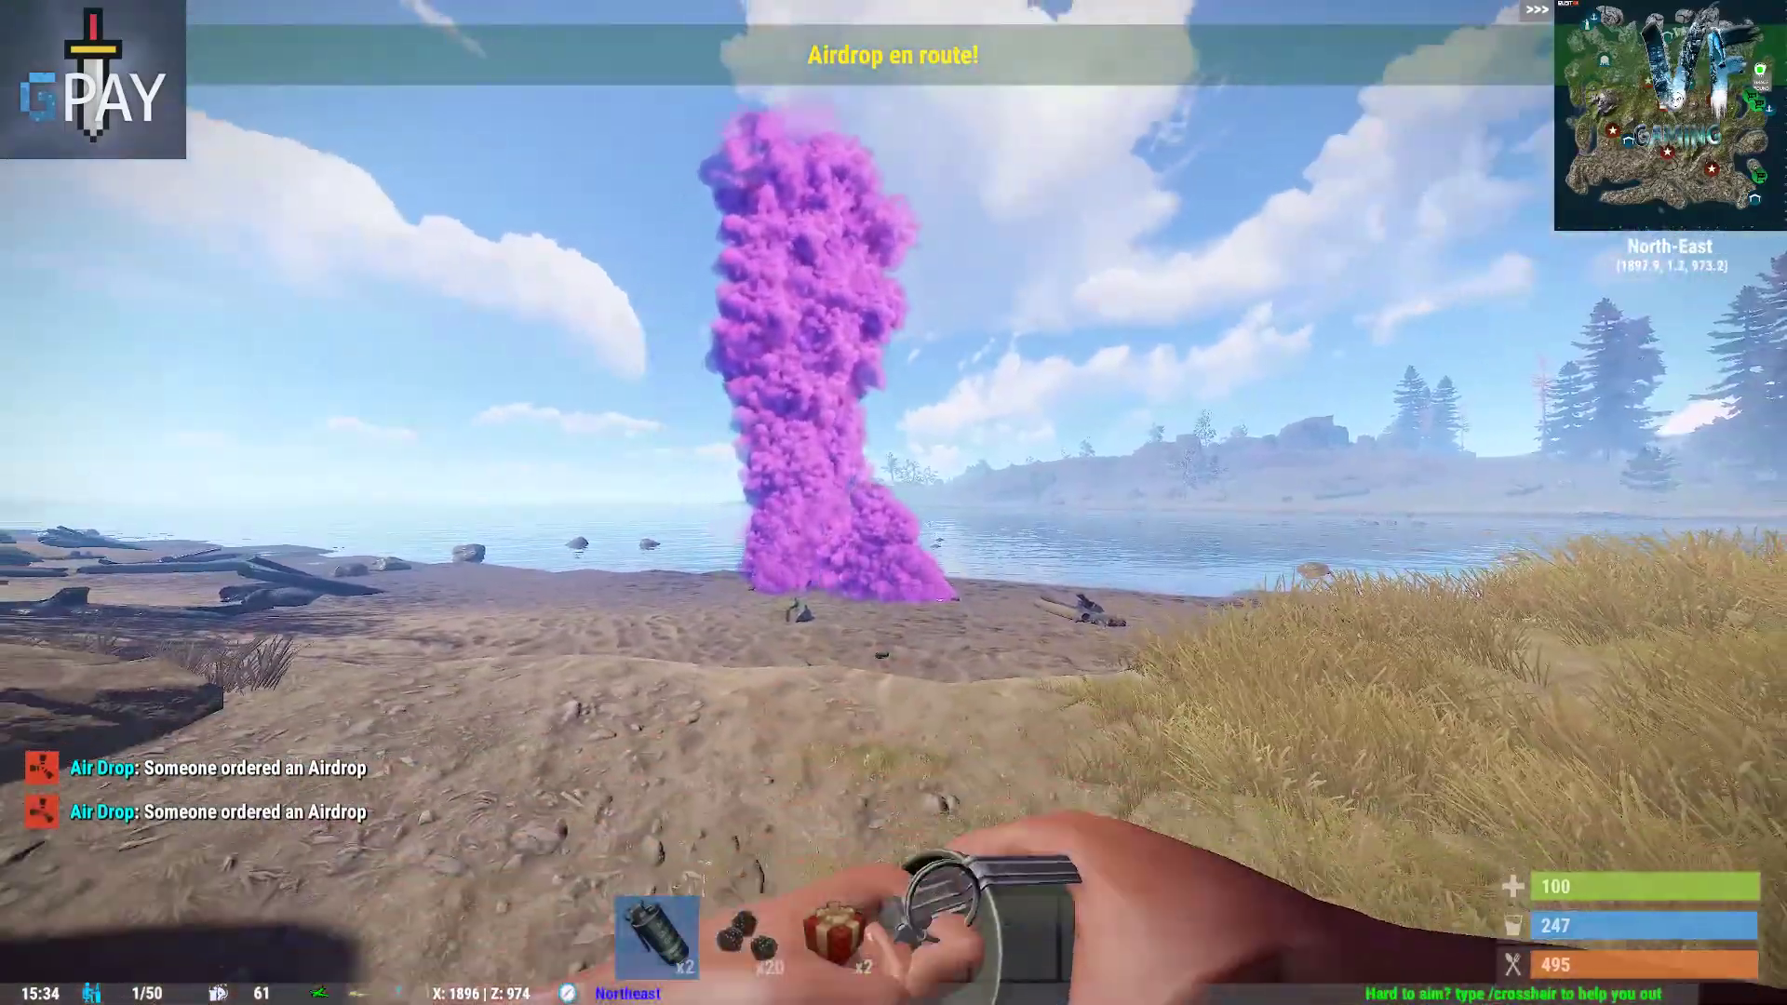
click(893, 503)
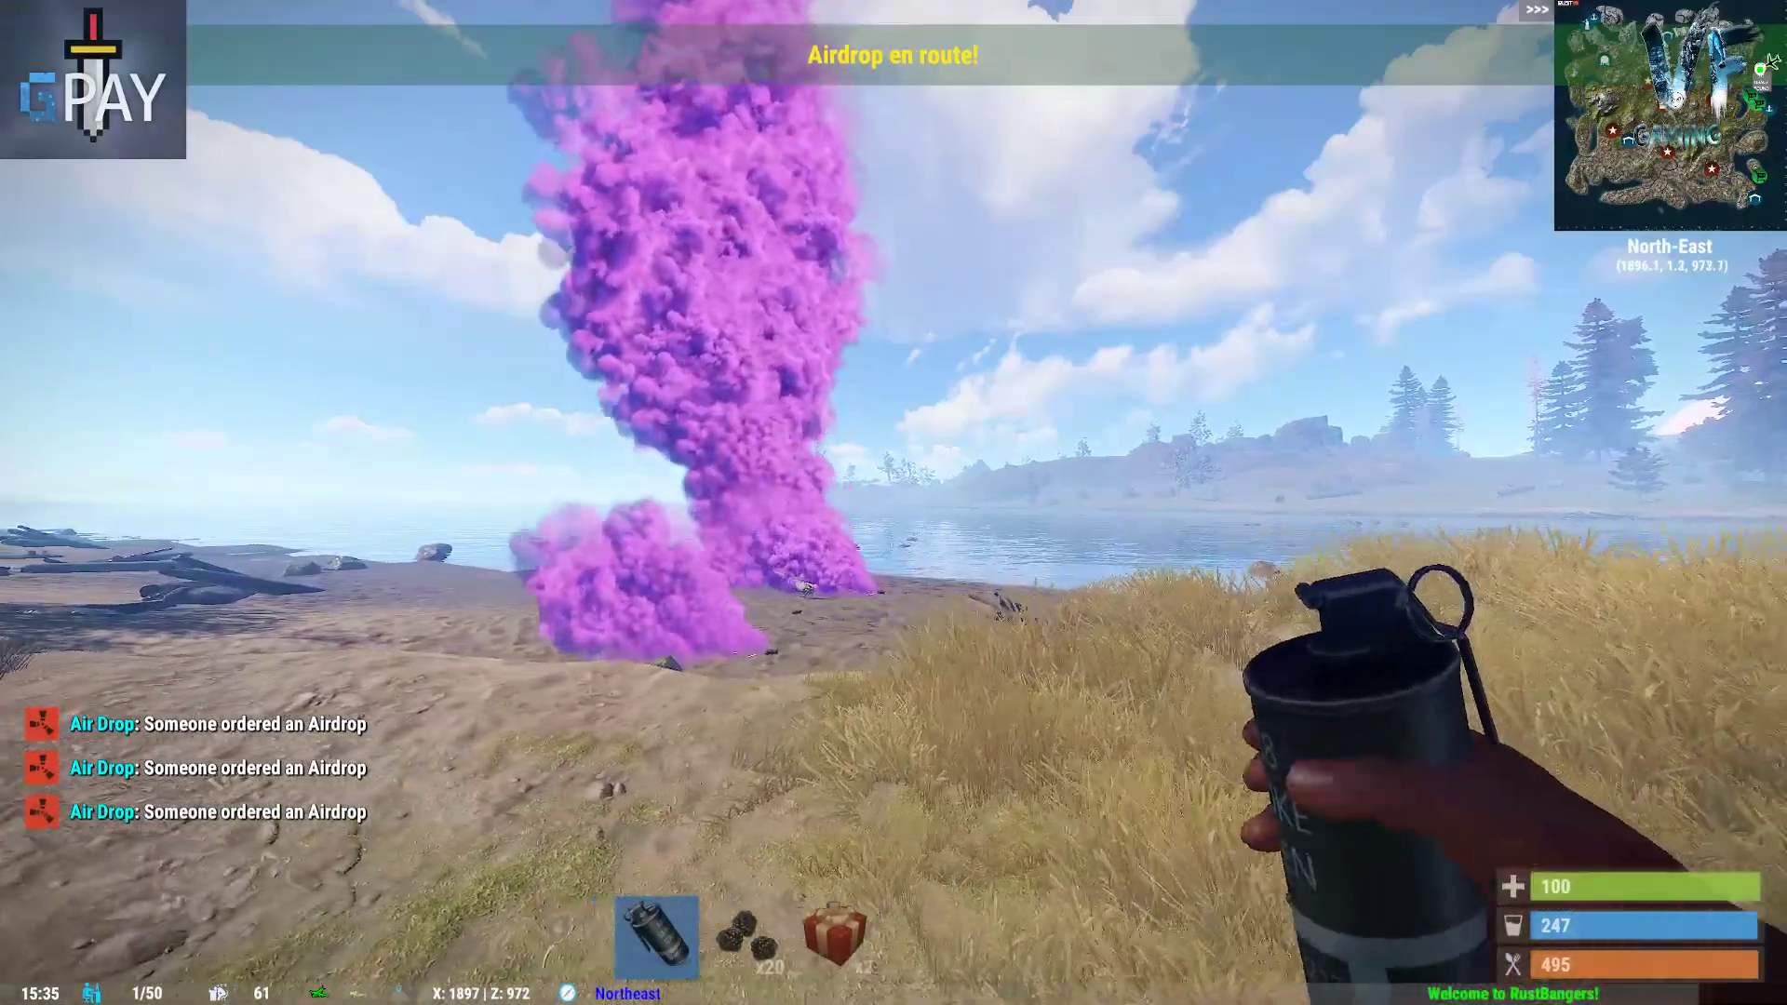
click(893, 503)
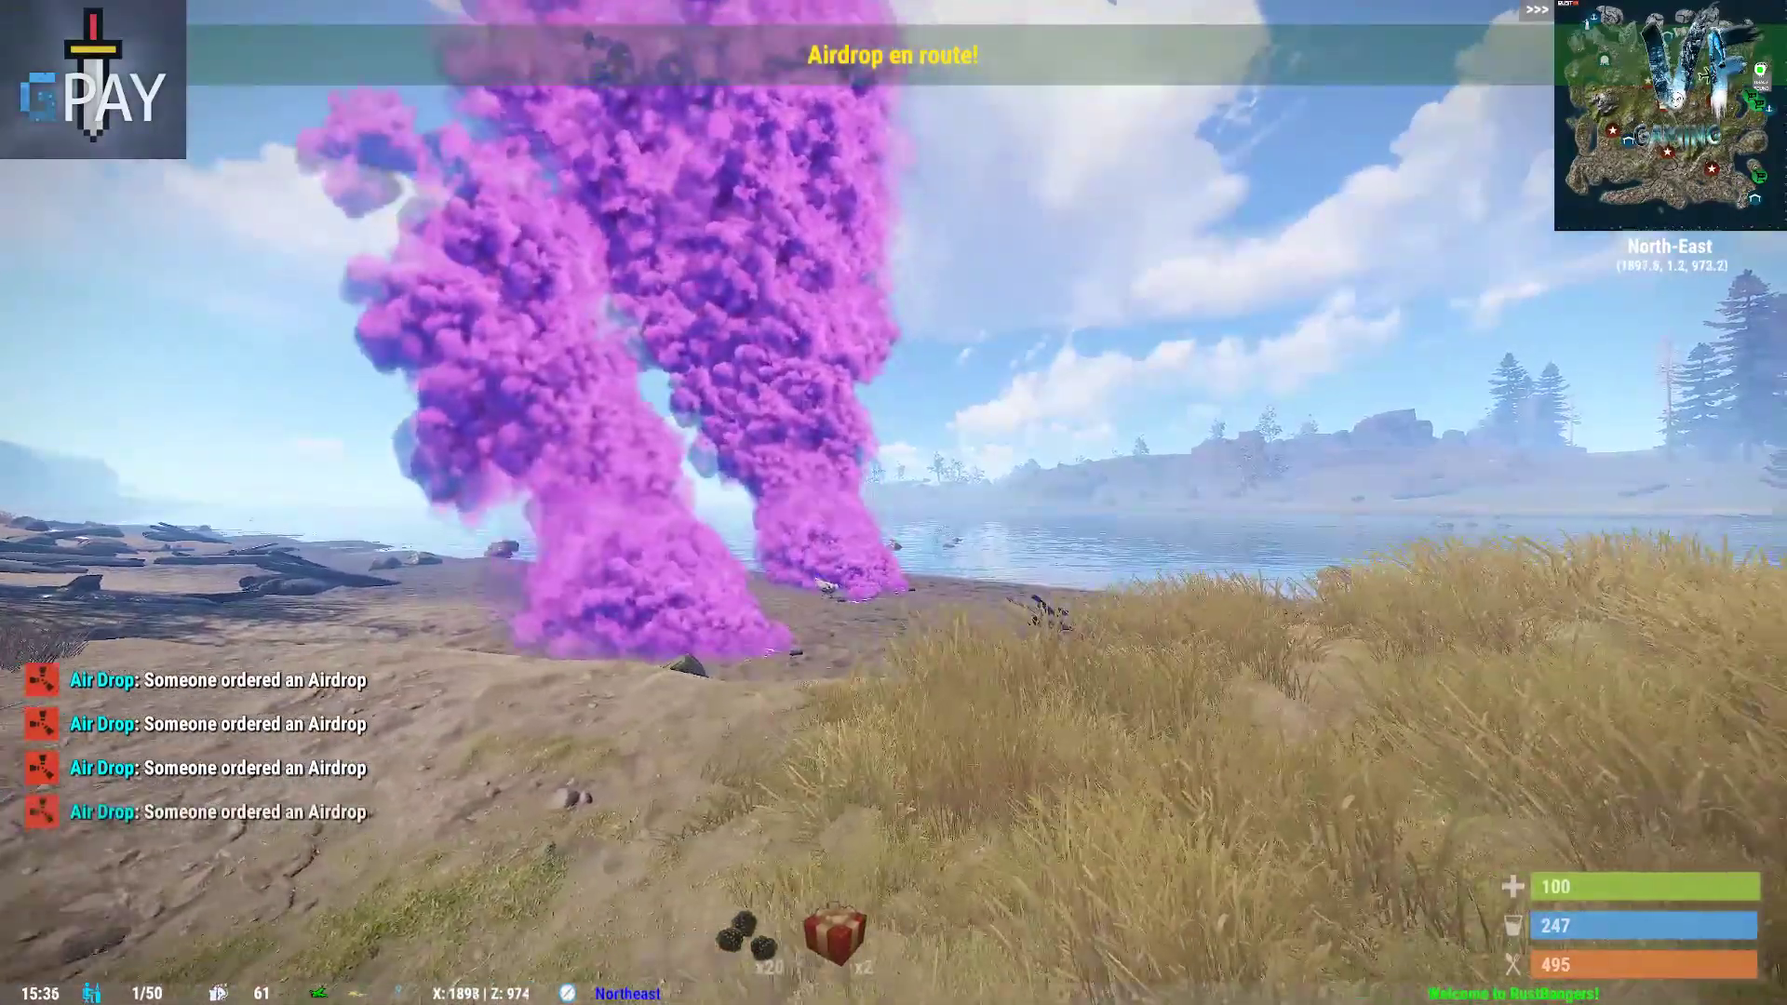
text(t/kit)
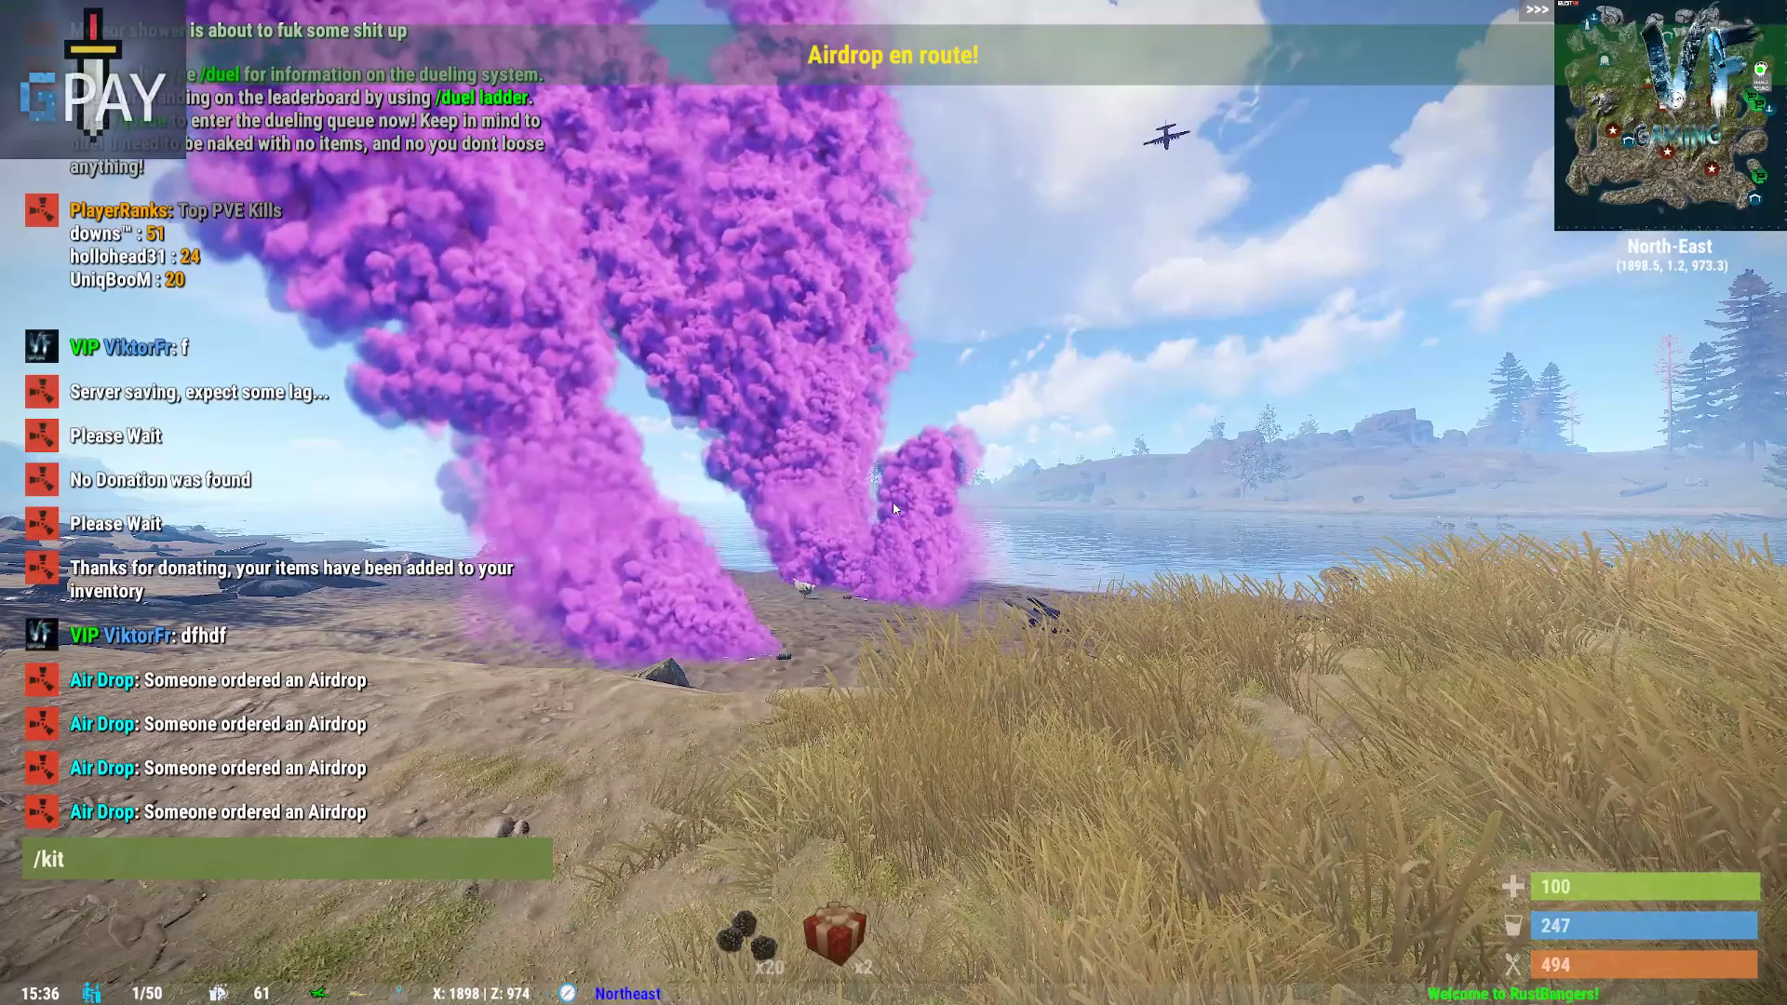
key(Return)
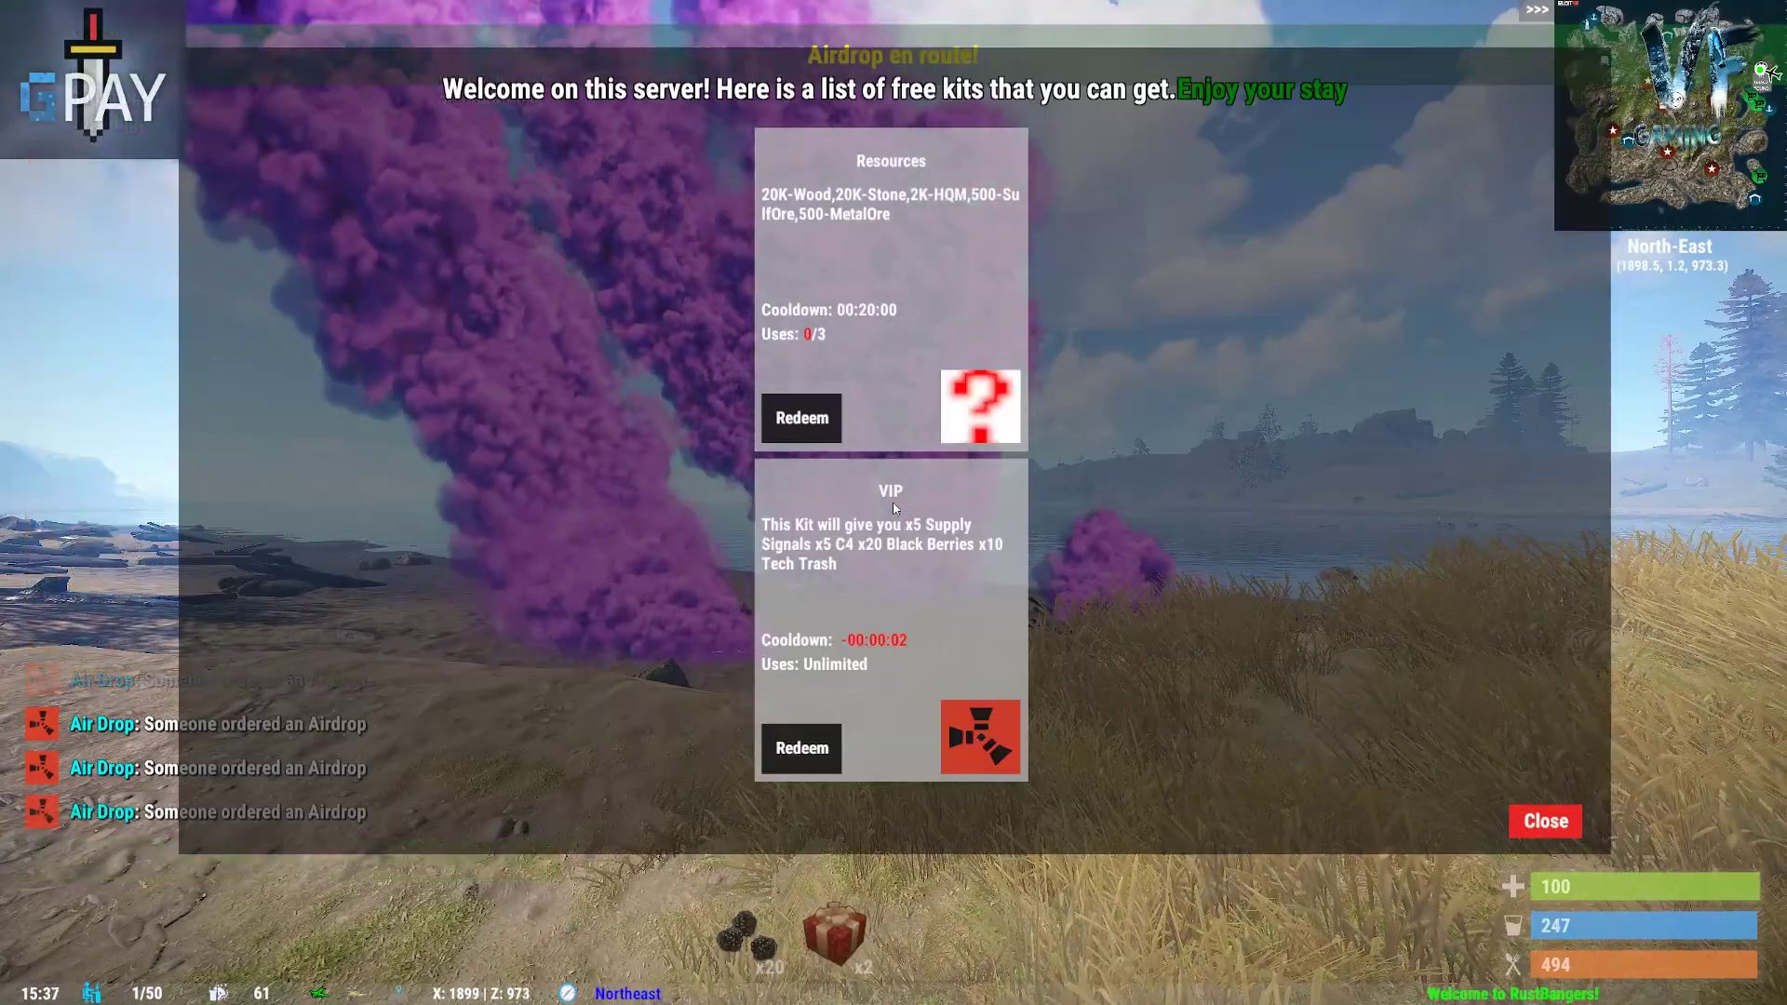
Step: Close the kits panel, rerun /kit to redeem again, and close it
click(1513, 819)
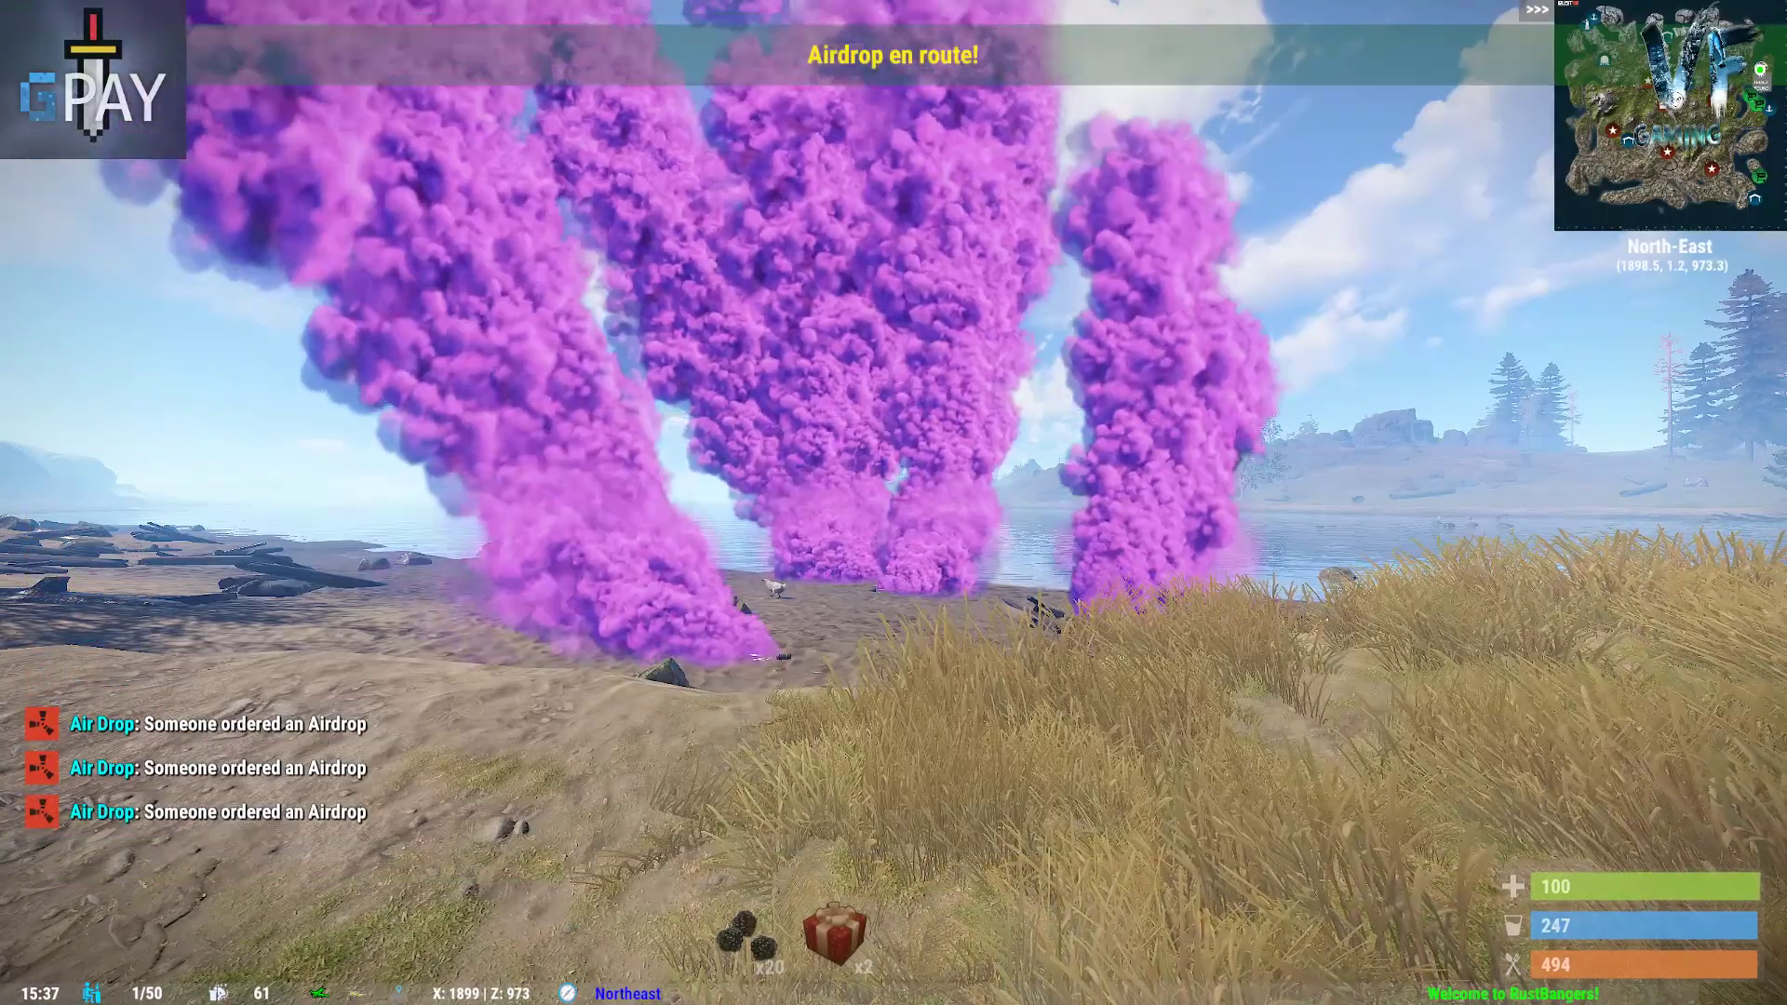
text(t/kit)
key(Return)
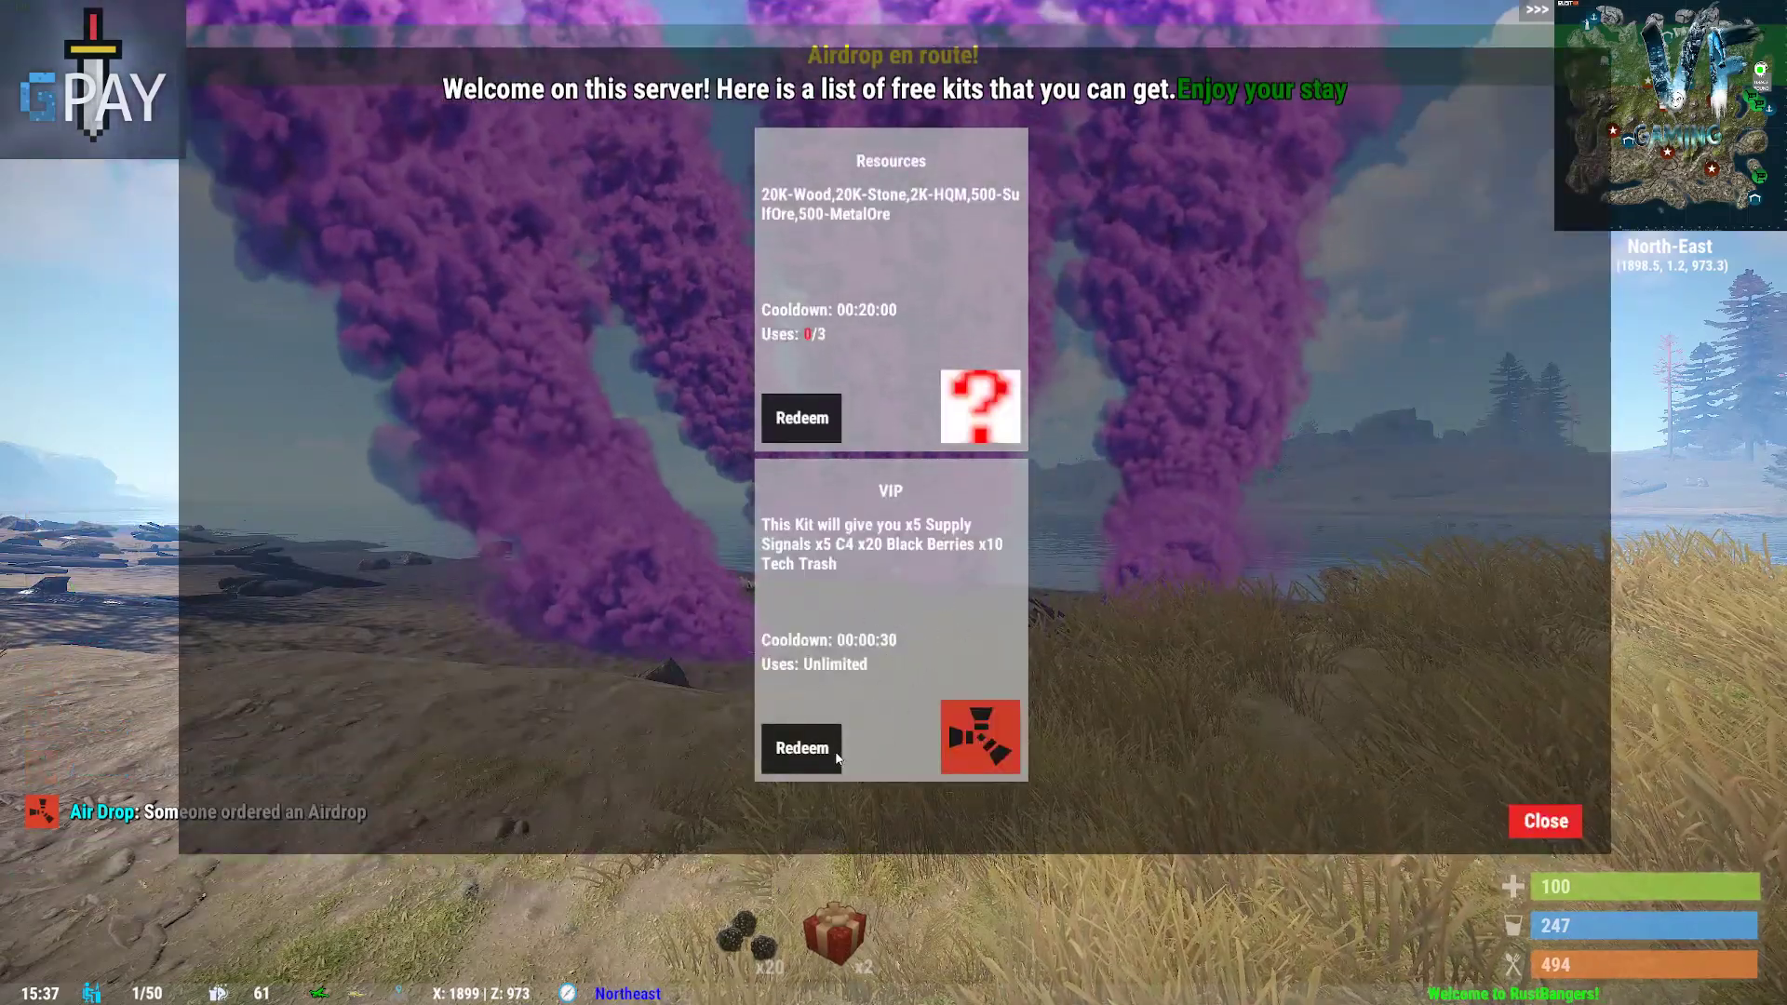
click(1545, 821)
Step: Walk to the landed supply drops, check RustAdmin's SupplySignal log, then go to the GPay products page
key(w)
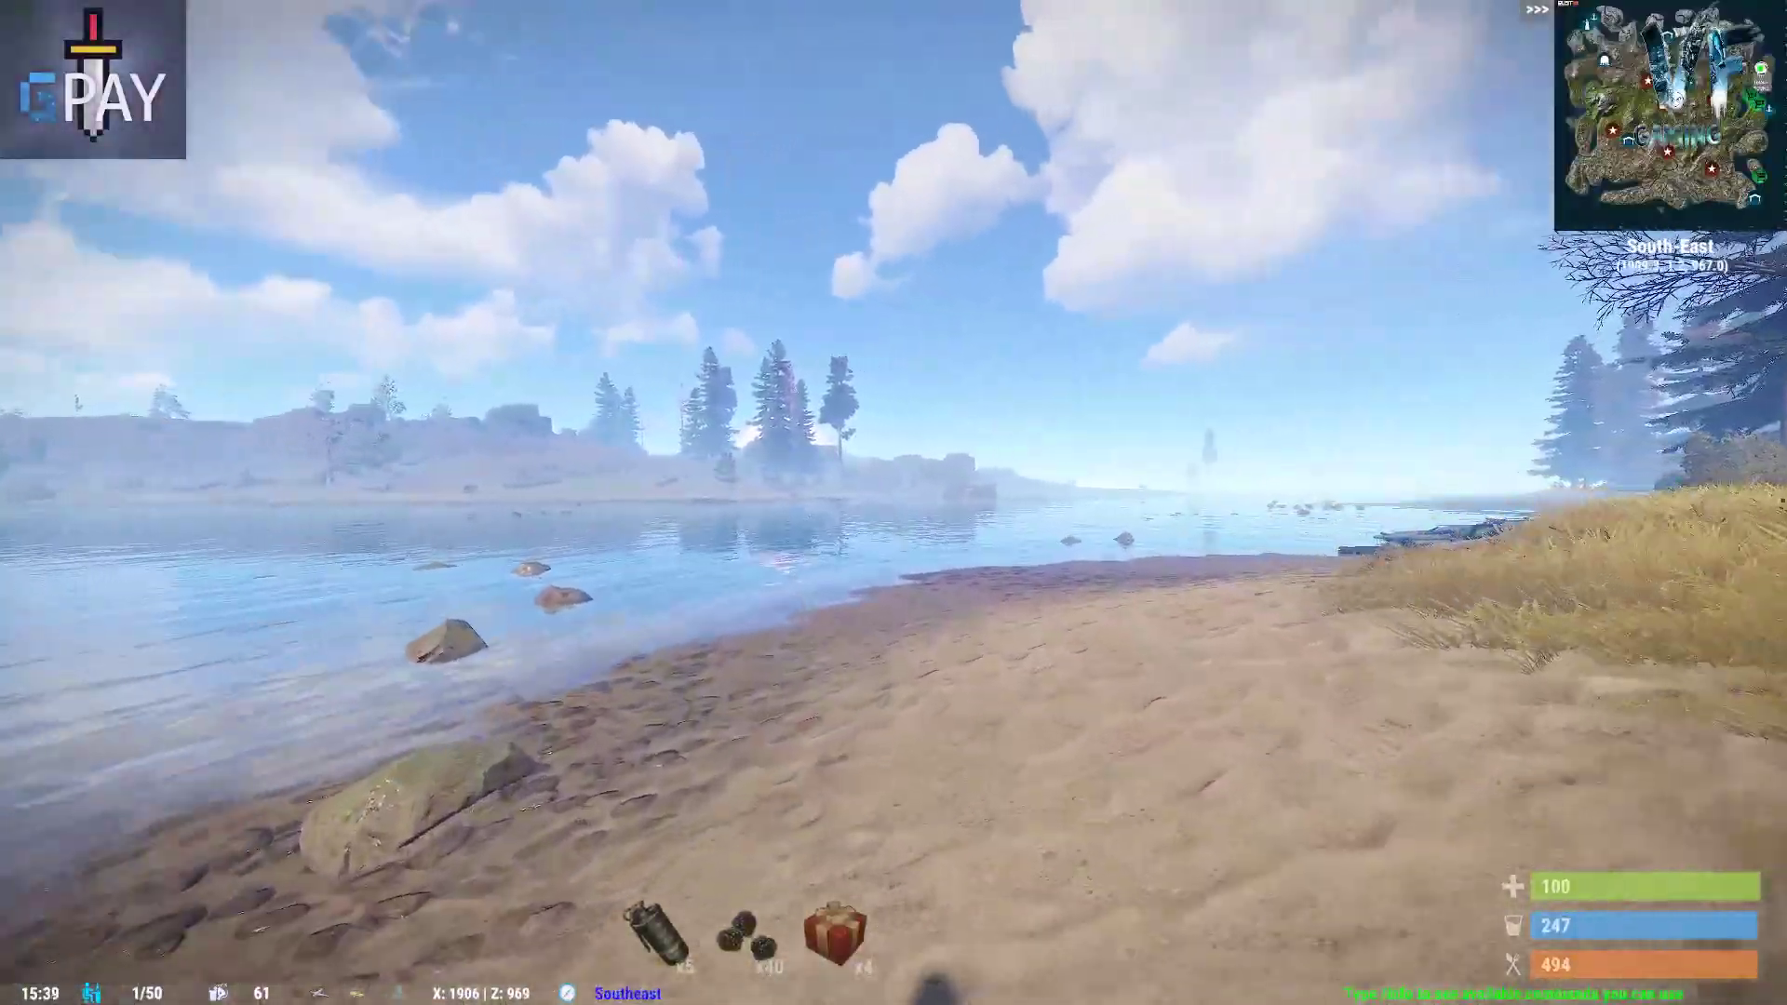
key(w)
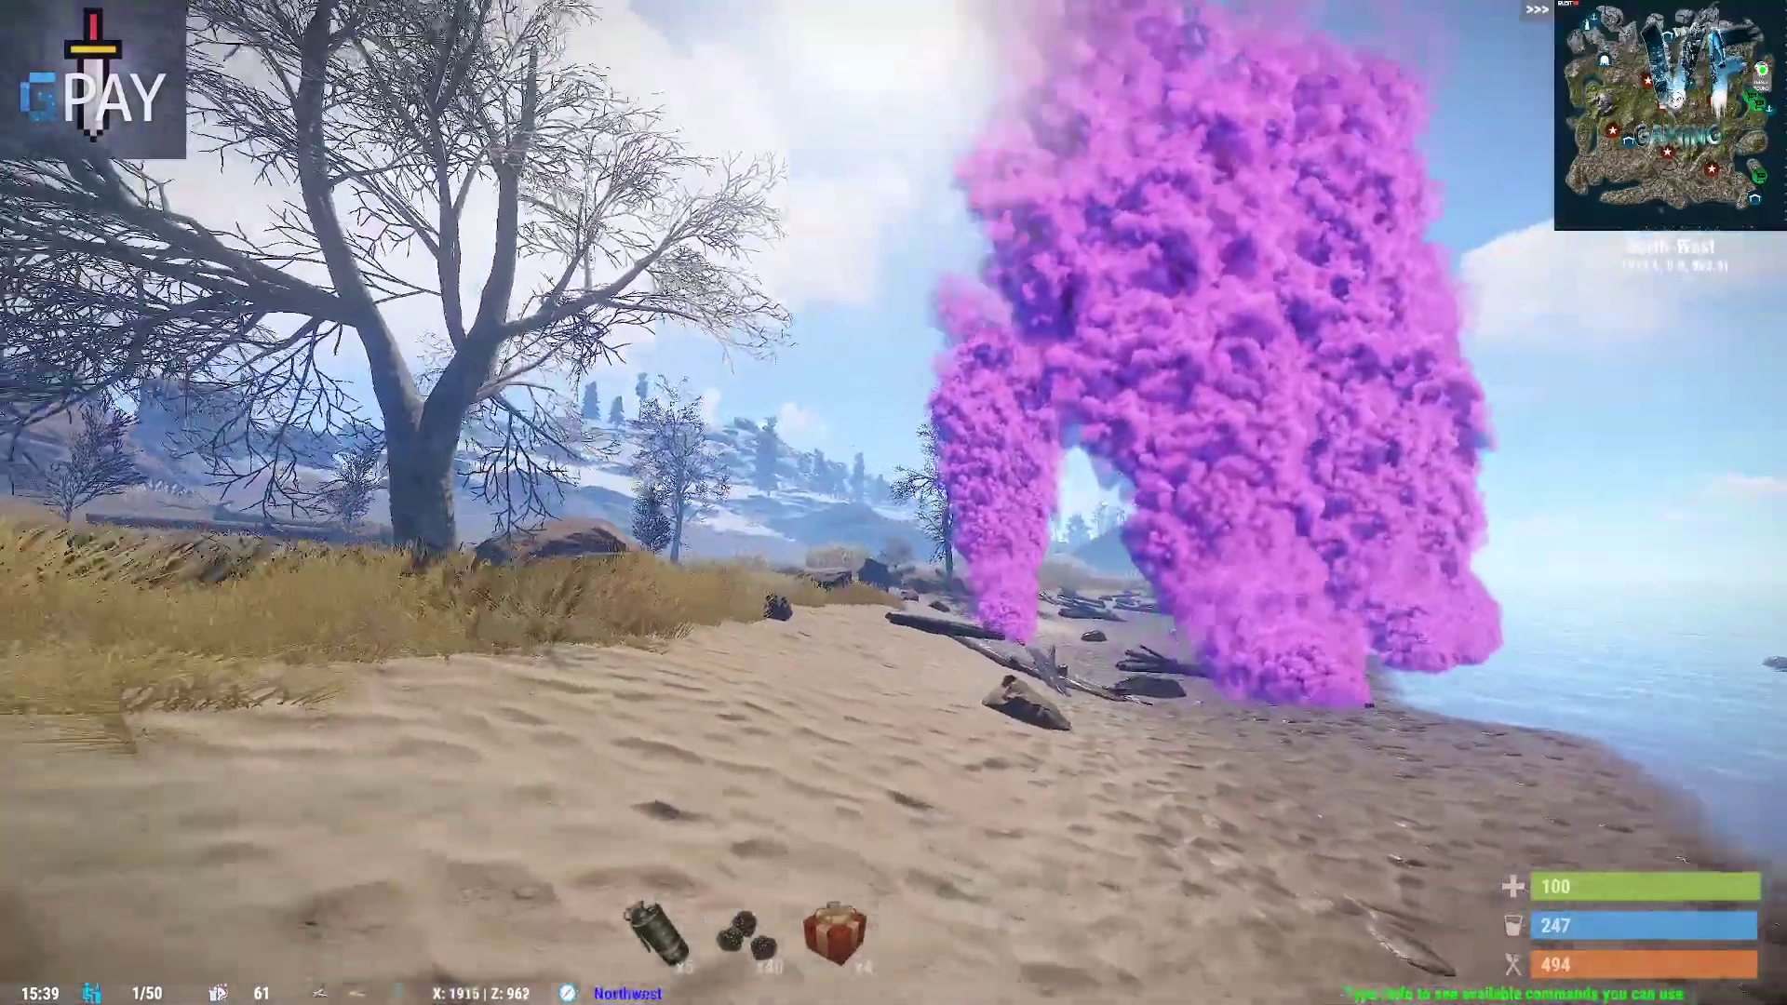
key(w)
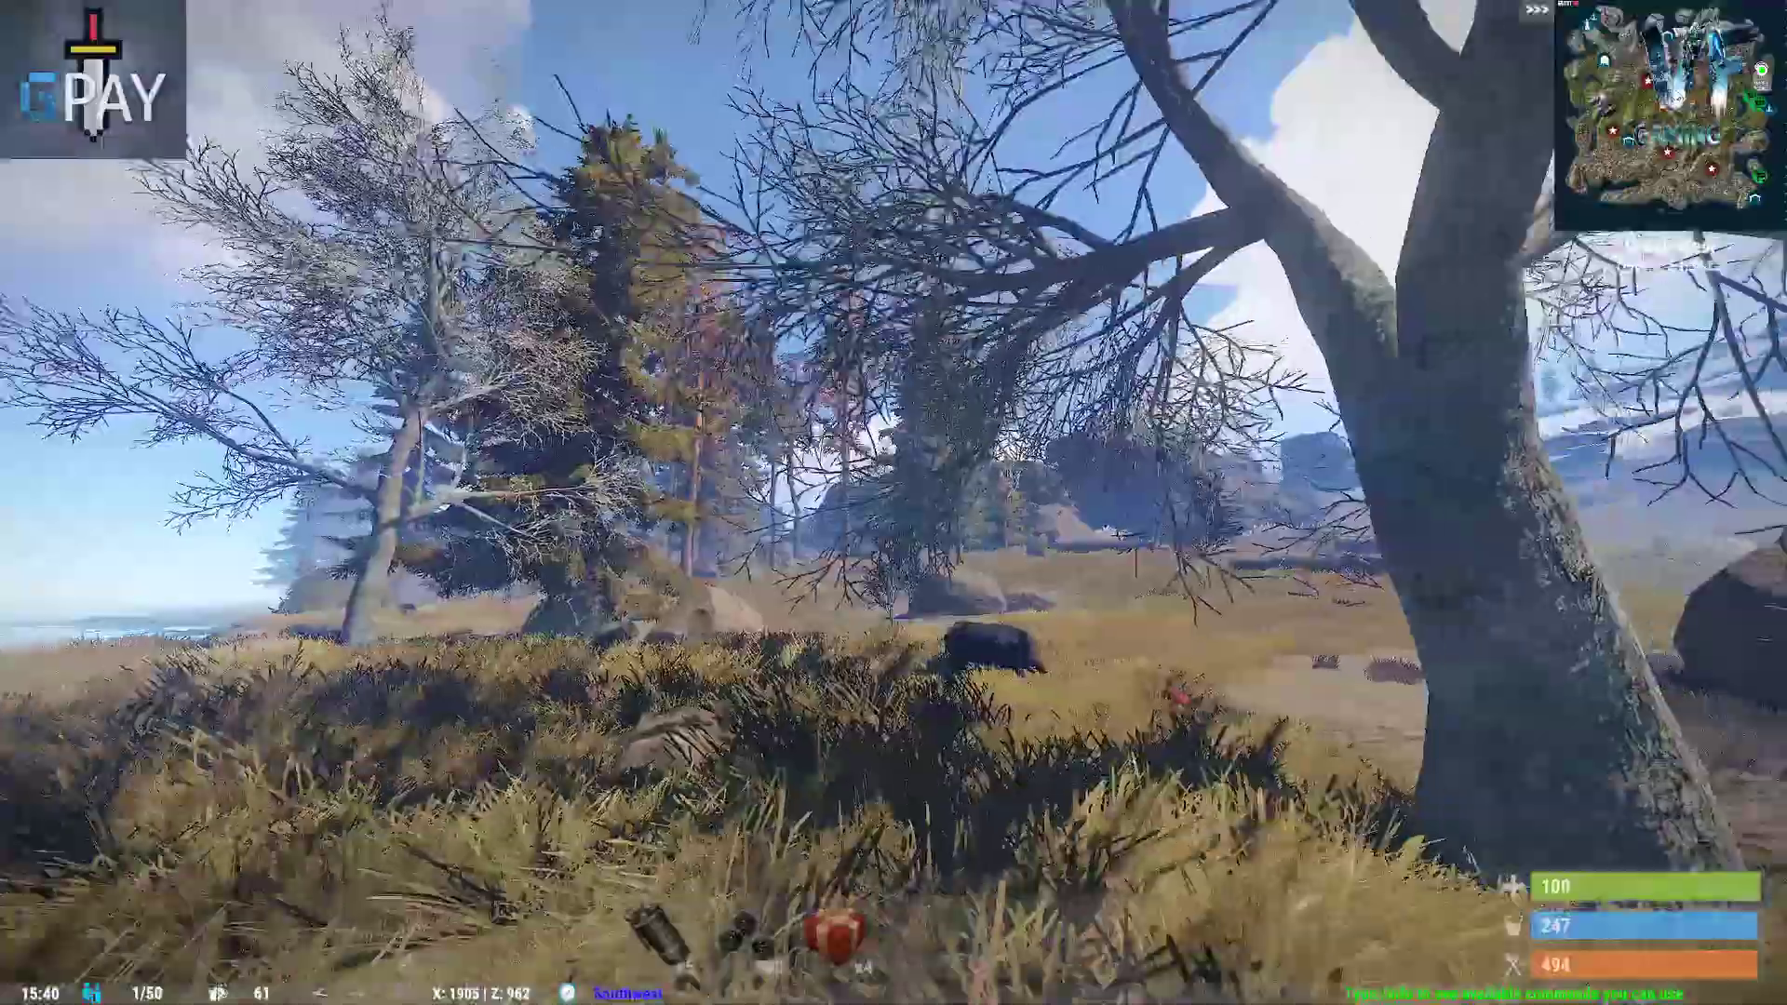
key(w)
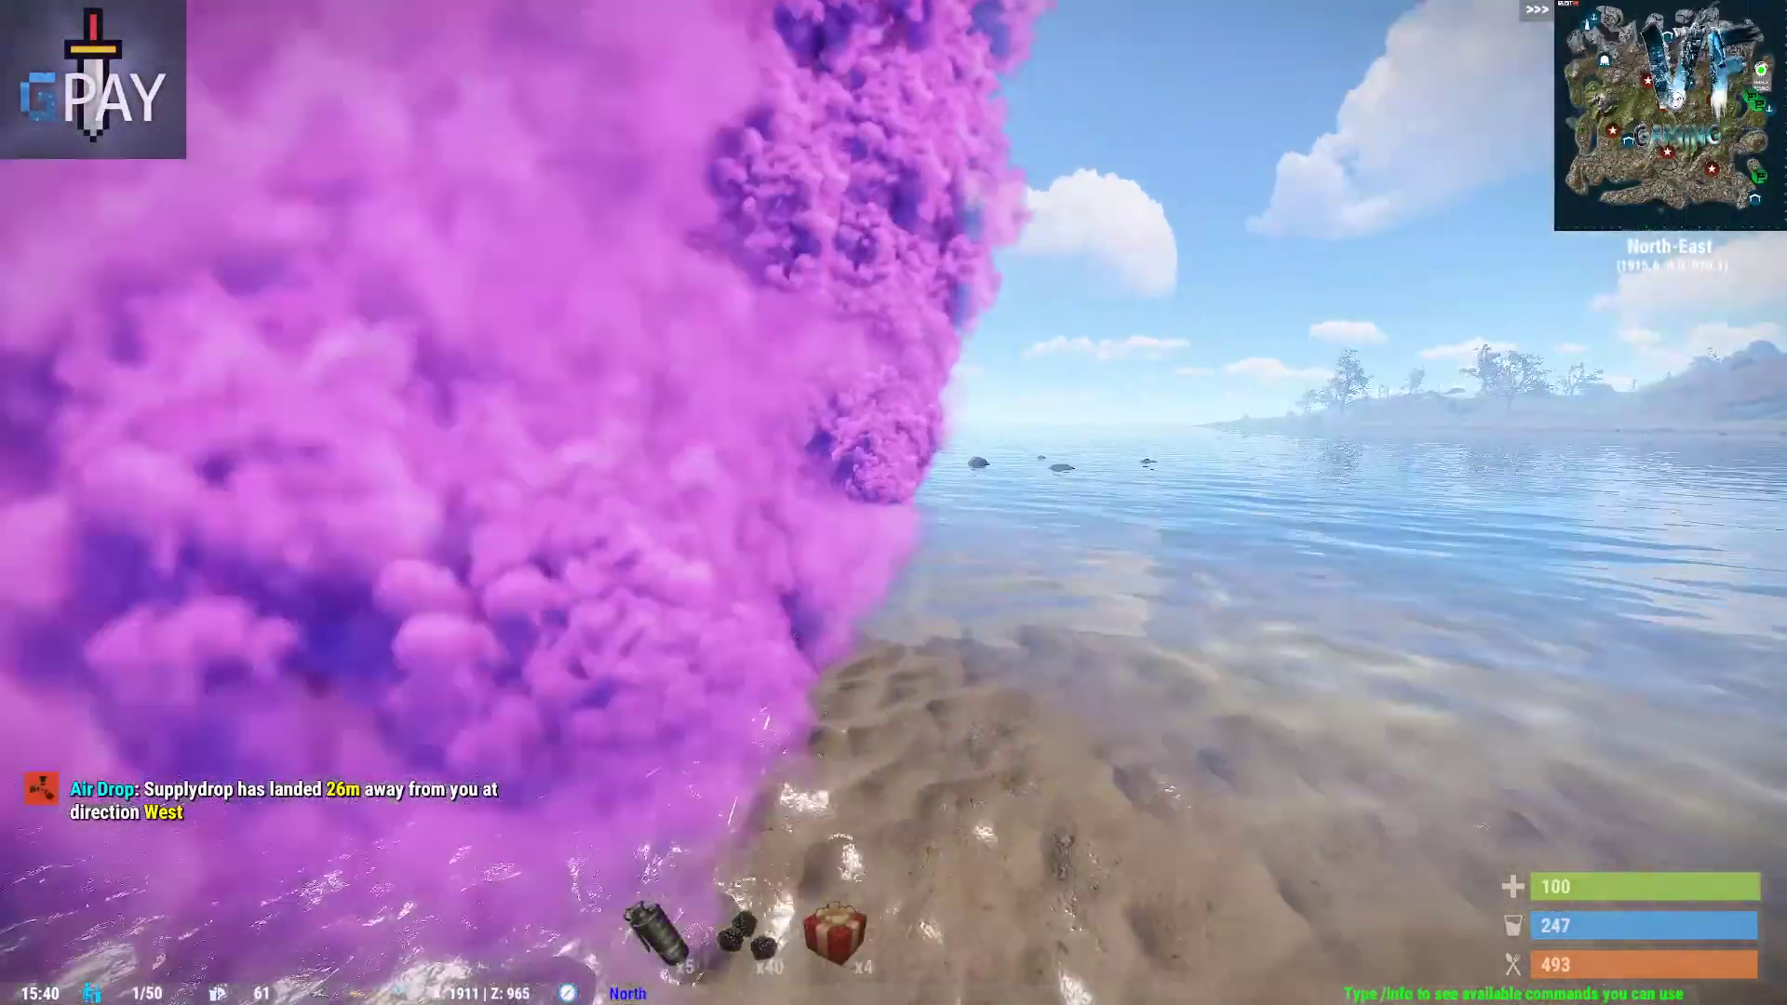
key(w)
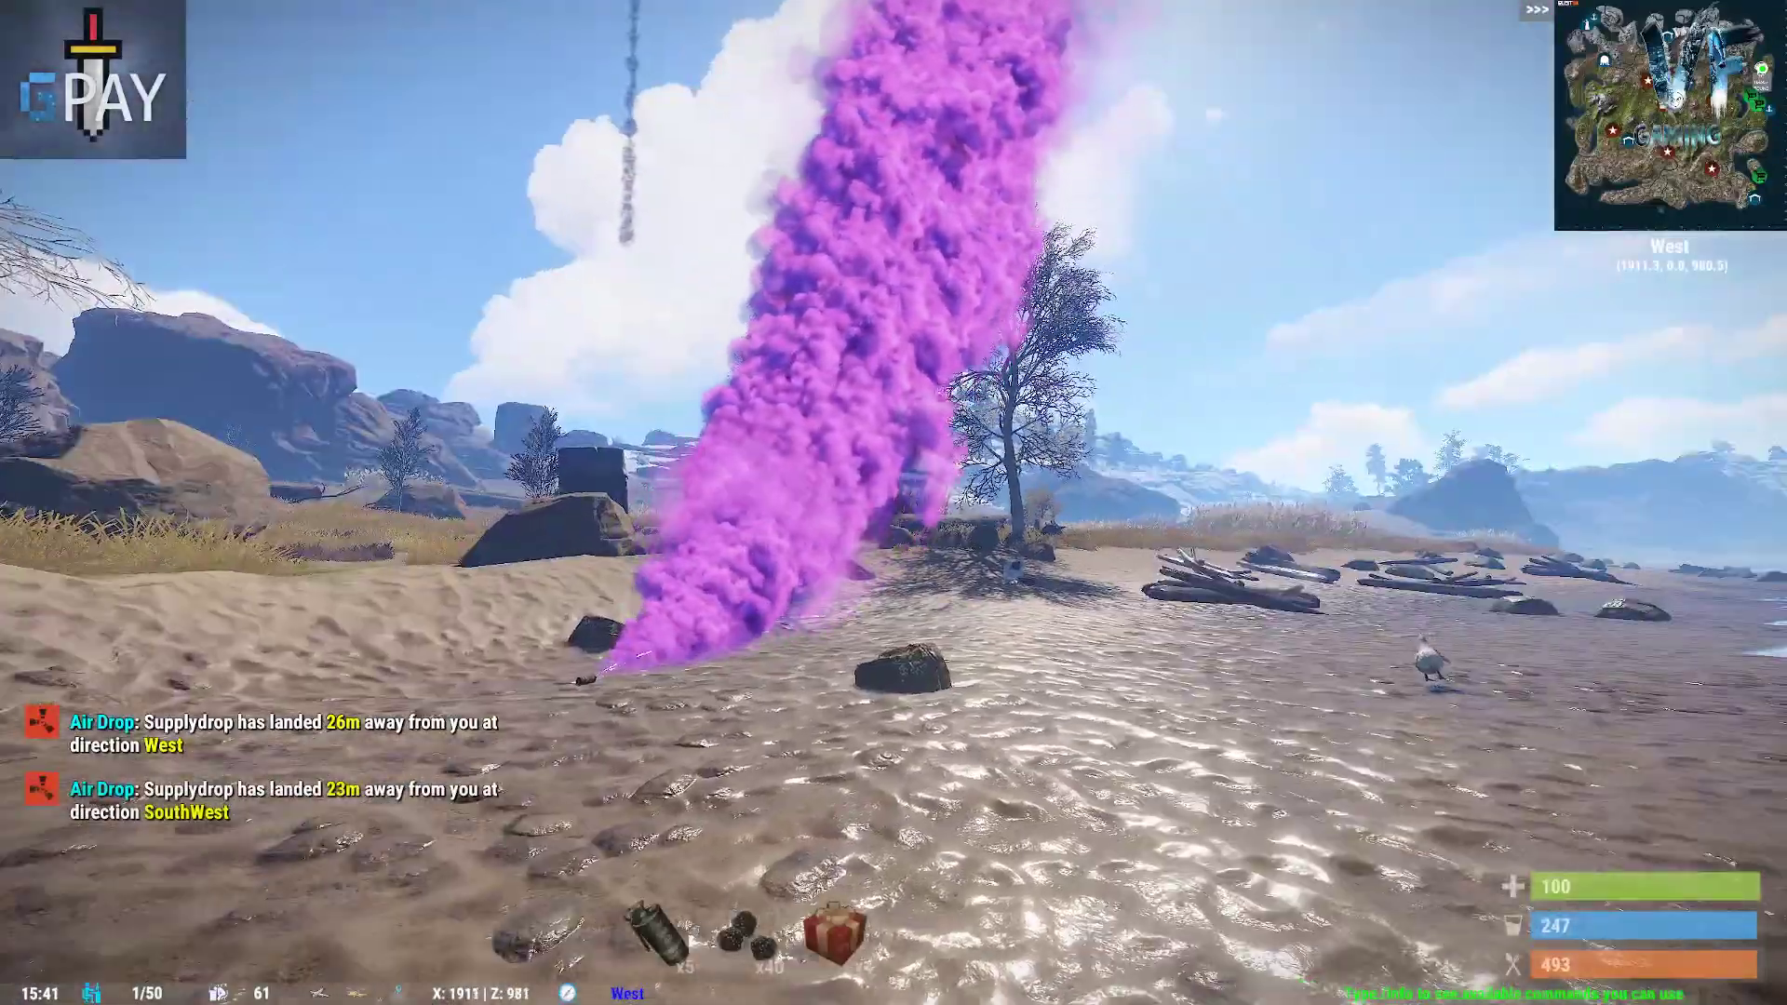
key(alt+Tab)
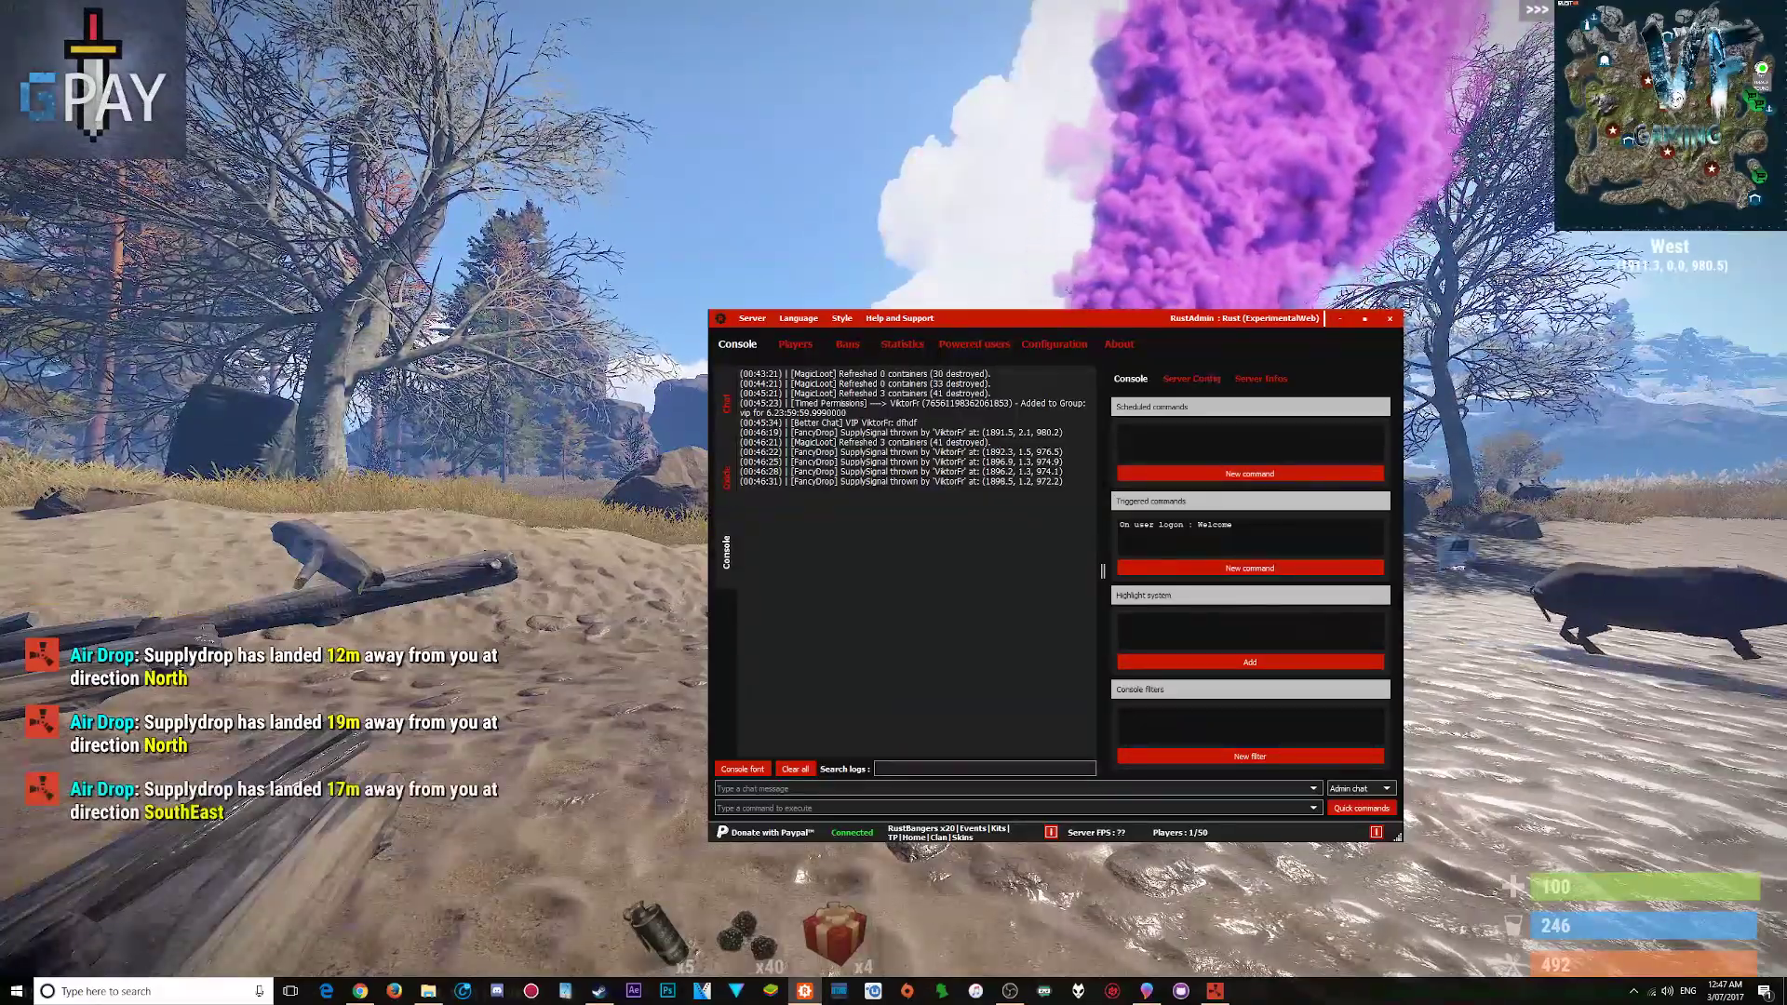
key(alt+Tab)
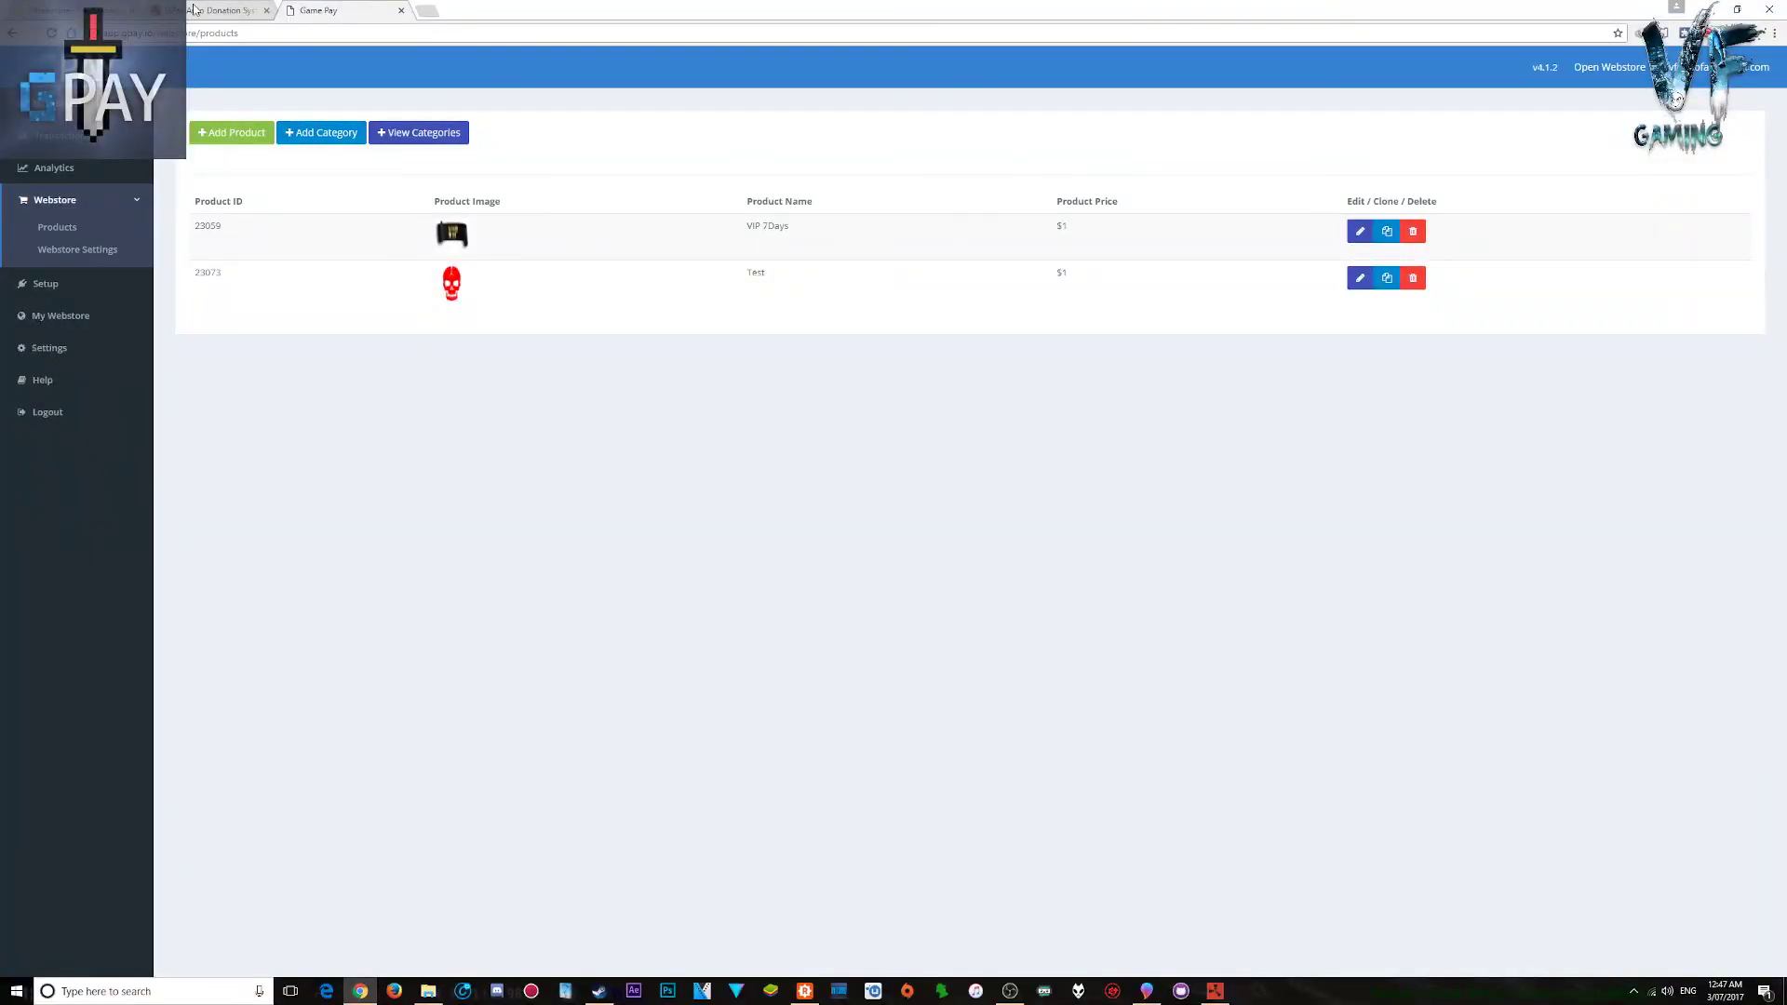
Step: Open oxide\config\GPay.json in the Streamline file manager to edit package 23059's addgroup command
key(ctrl+1)
scroll(642, 275, down, 9)
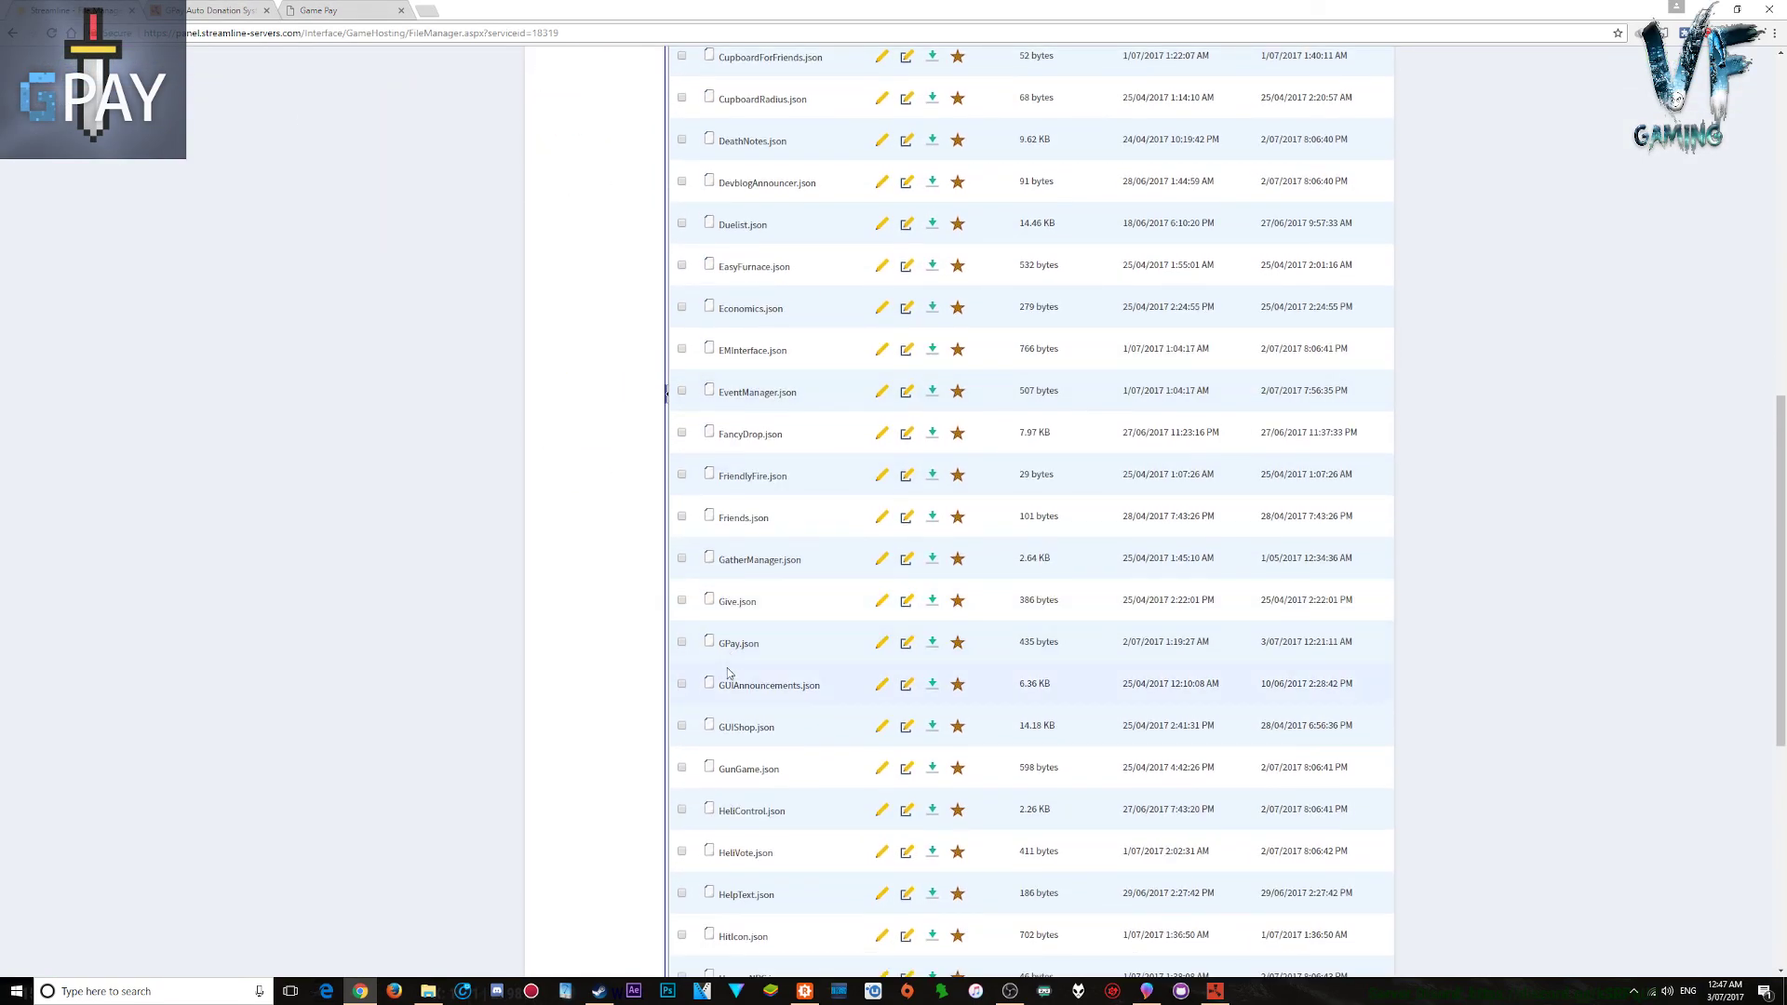
click(878, 644)
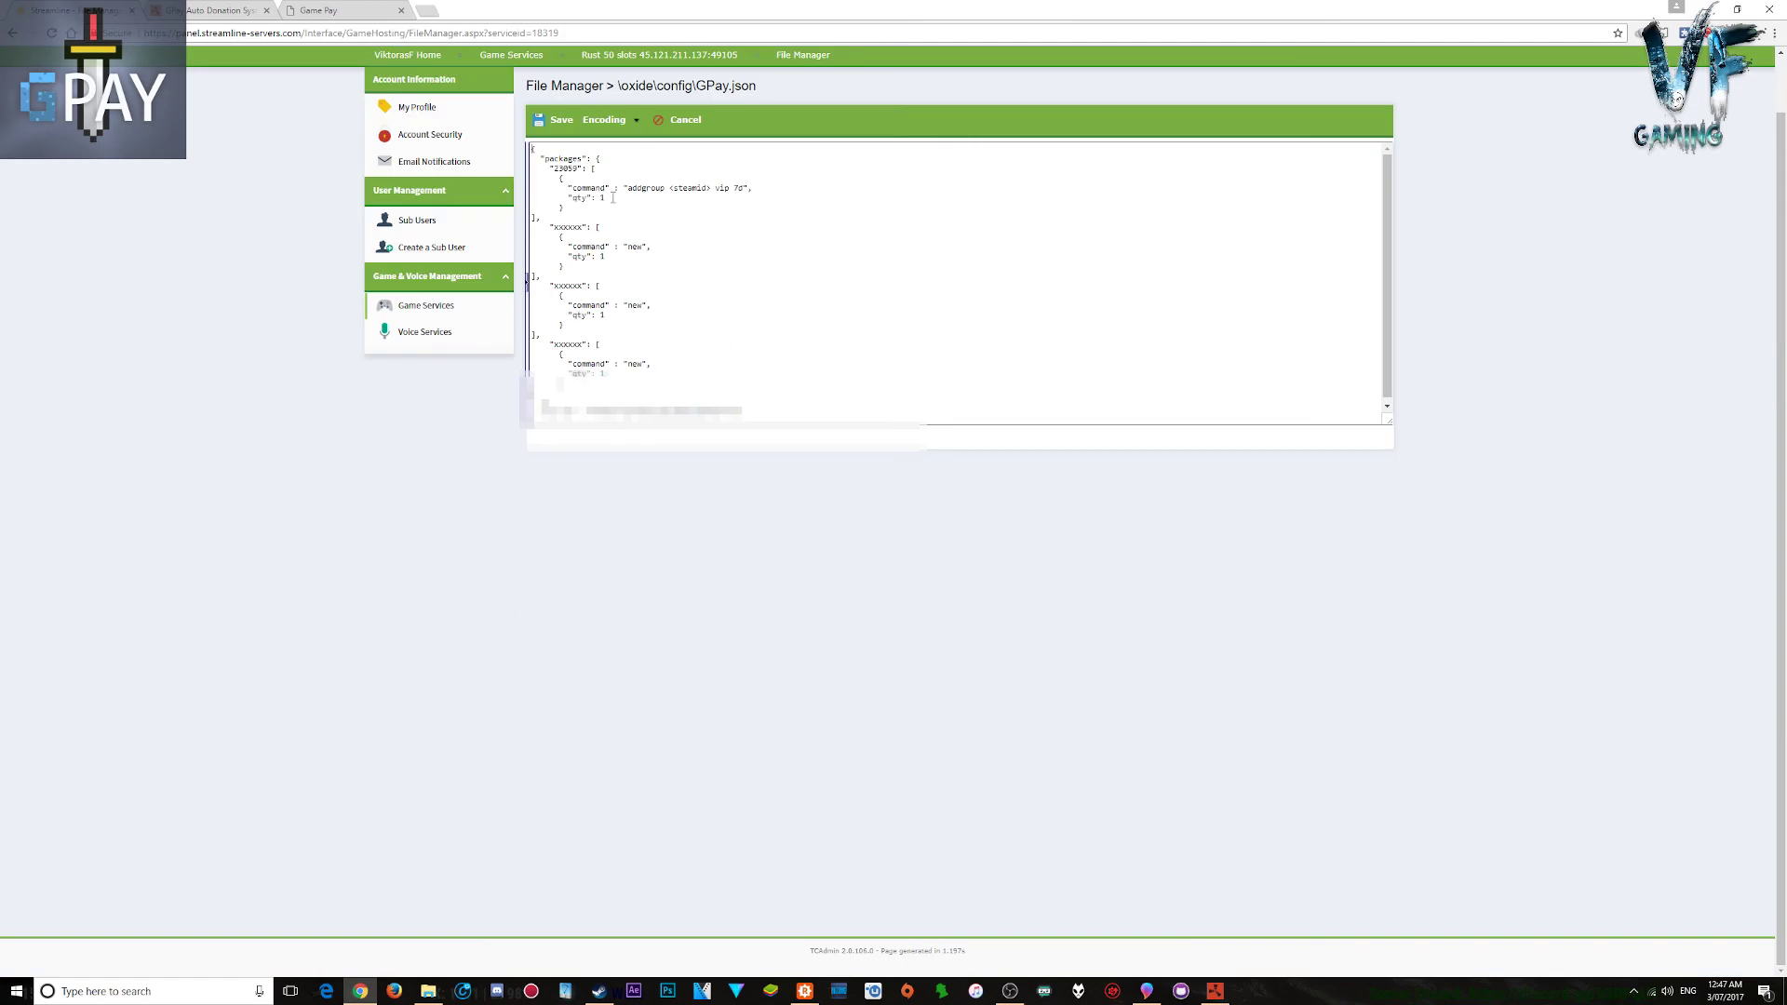